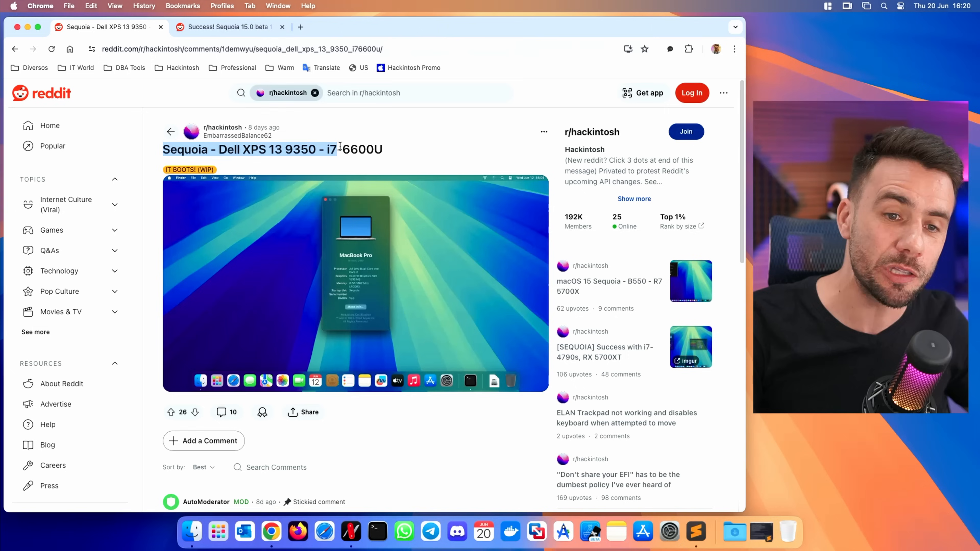
# Review the Reddit post on Sequoia running on the Dell XPS 13 9350, including its i7-6600U title and the author's hardware specs comment
pyautogui.moveTo(385, 151); pyautogui.dragTo(355, 150)
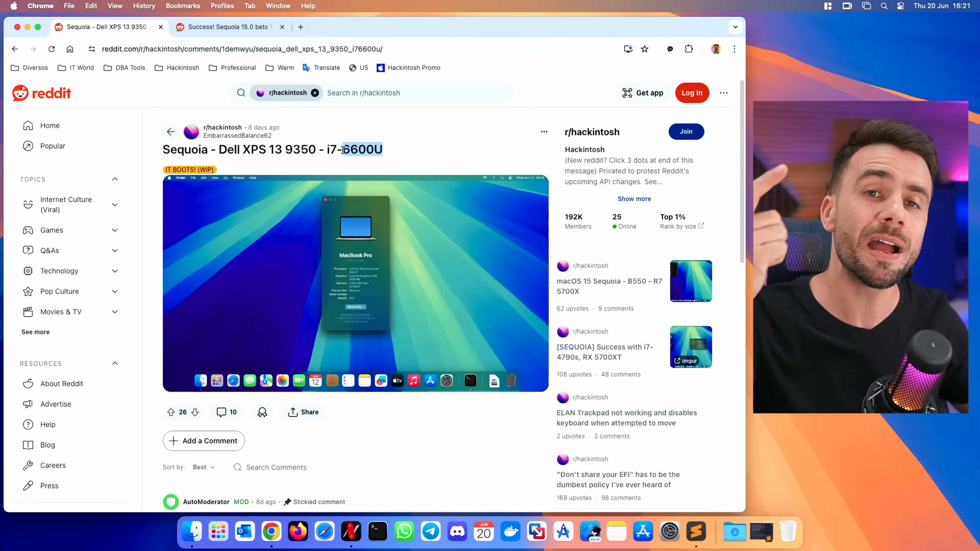
pyautogui.scroll(-5, 366, 297)
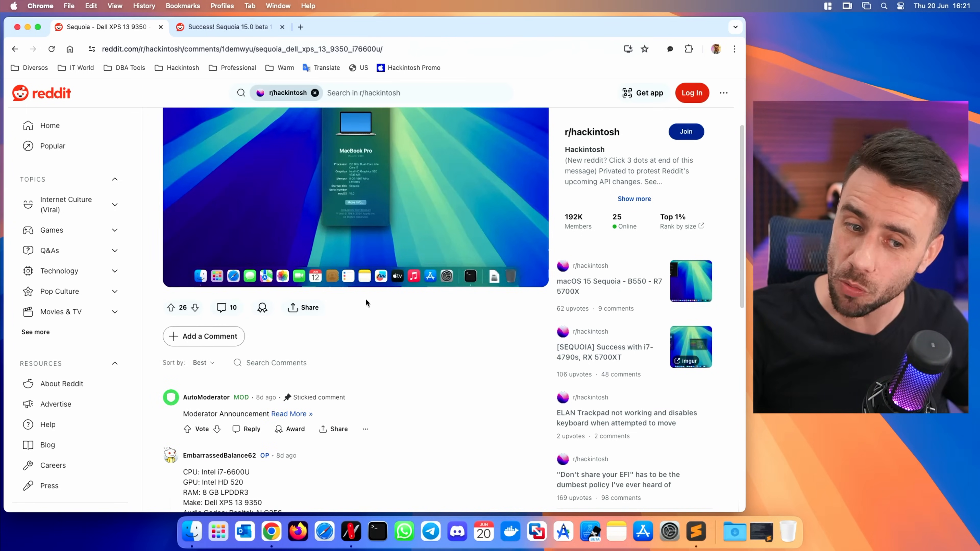
pyautogui.scroll(-10, 357, 290)
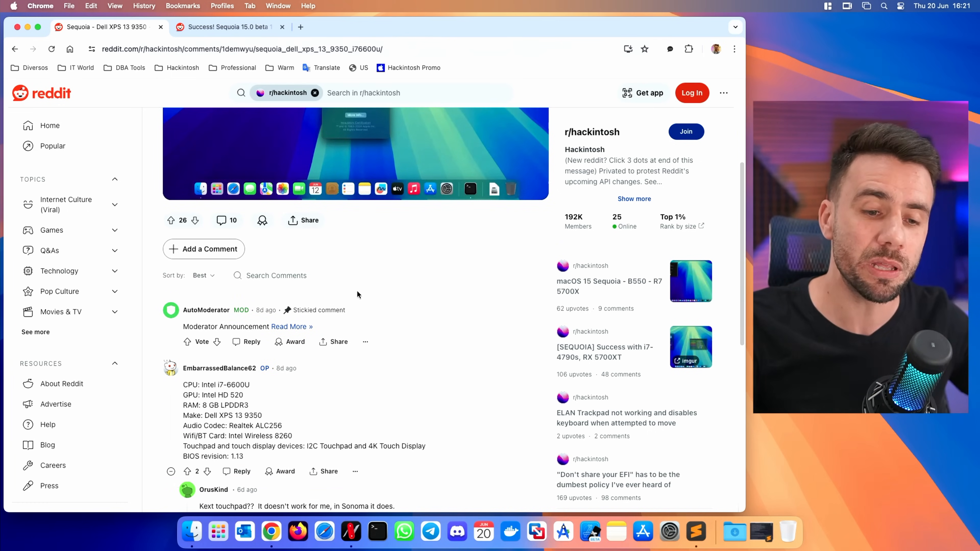
pyautogui.scroll(15, 352, 312)
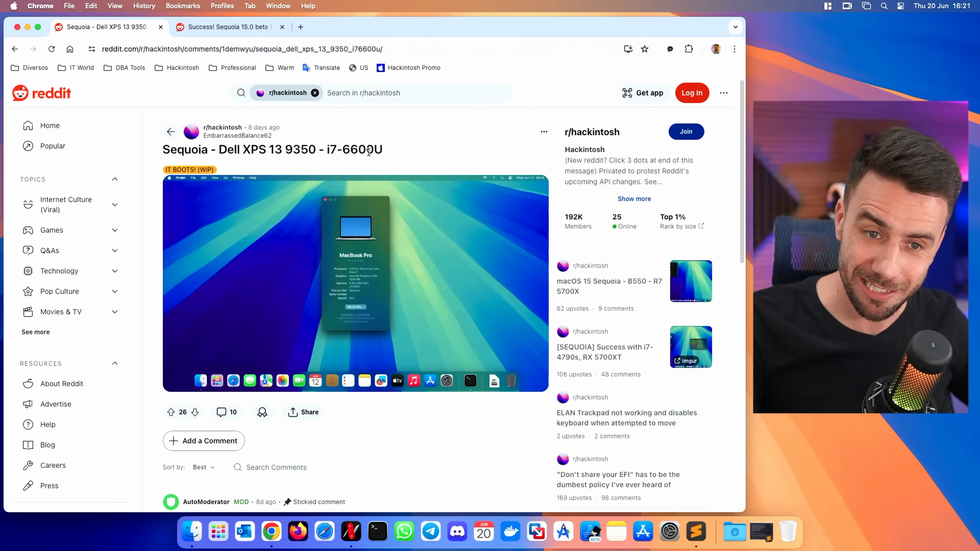
# Review the other open Reddit post, about Sequoia 15.0 beta 1 on a Kaby Lake laptop, and its hardware list
pyautogui.click(239, 29)
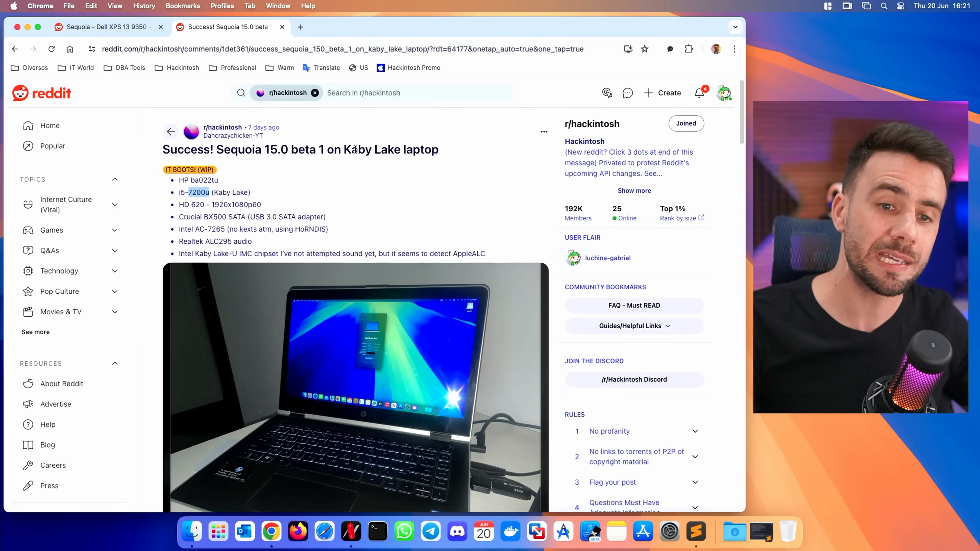
pyautogui.moveTo(357, 149); pyautogui.dragTo(408, 150)
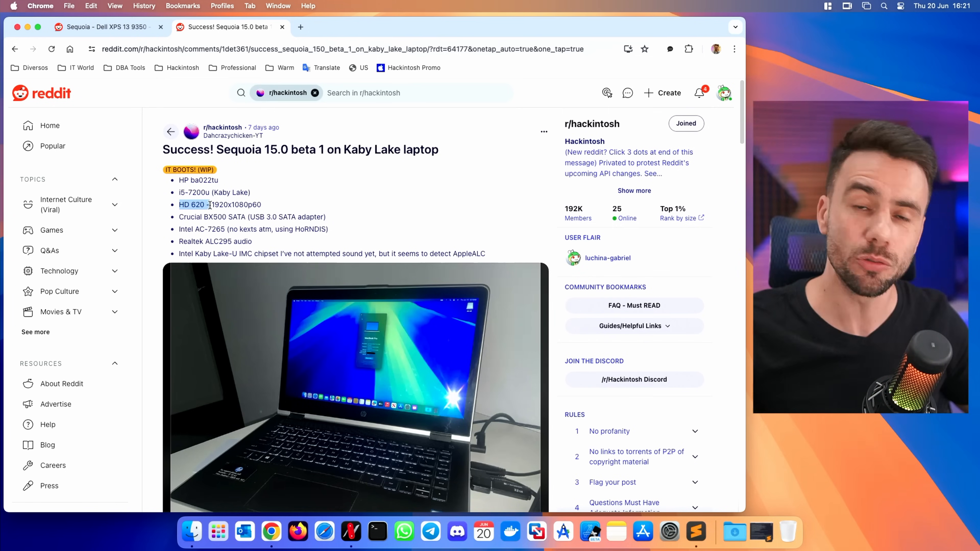
pyautogui.scroll(-3, 350, 300)
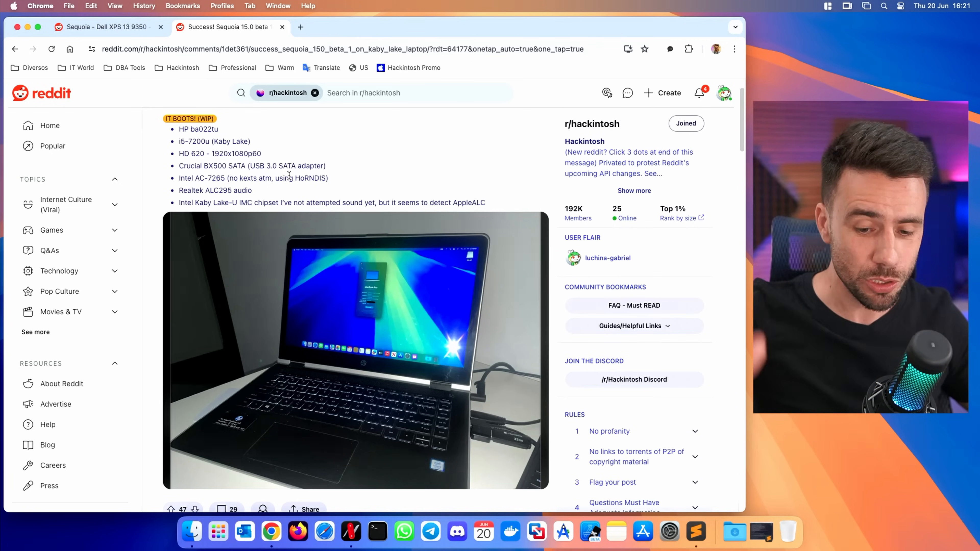
# Switch to Discord, open the macos-sequoia channel of the Universo Hackintosh server, and fit the window into the area beside the webcam
pyautogui.click(456, 530)
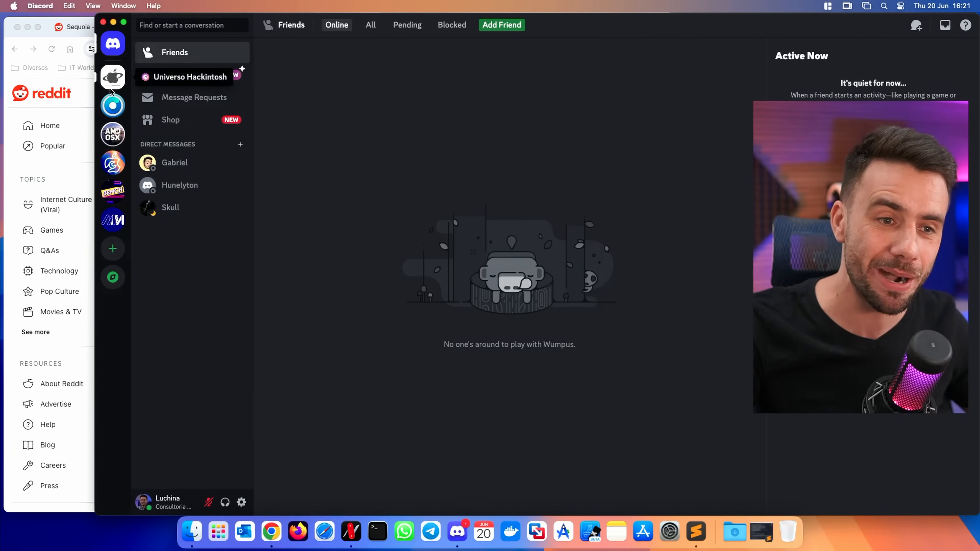
pyautogui.click(117, 79)
pyautogui.scroll(-5, 226, 363)
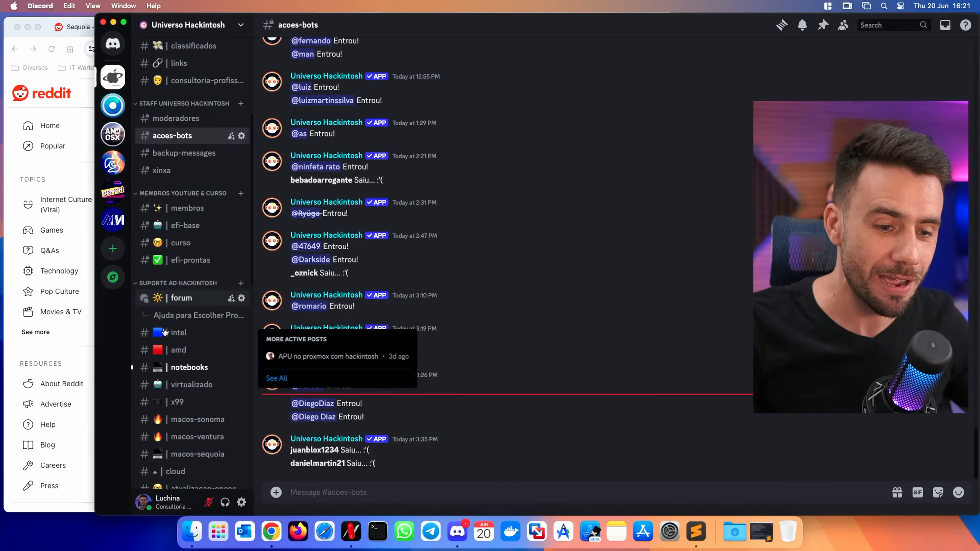
pyautogui.scroll(-1, 225, 363)
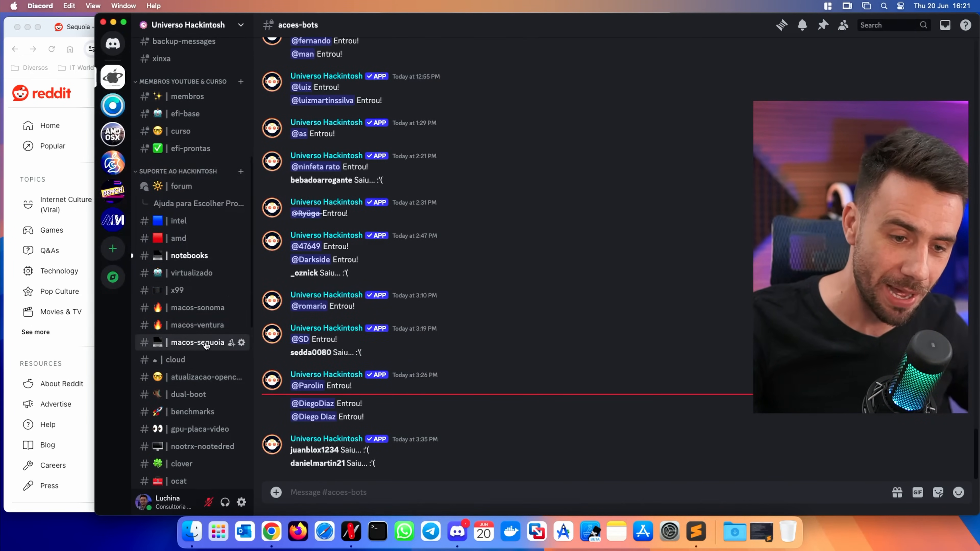
pyautogui.click(226, 343)
pyautogui.moveTo(595, 29); pyautogui.dragTo(502, 29)
pyautogui.moveTo(887, 65); pyautogui.dragTo(741, 66)
# Find the June 15 message about a successful Sequoia install and view its MacBook Air system information screenshot enlarged
pyautogui.scroll(10, 435, 302)
pyautogui.scroll(15, 436, 302)
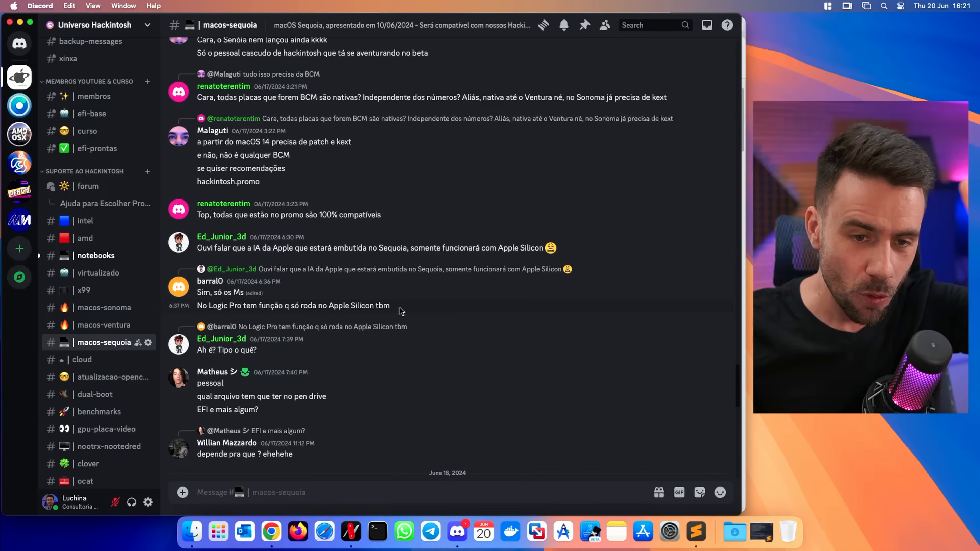
pyautogui.scroll(-8, 401, 311)
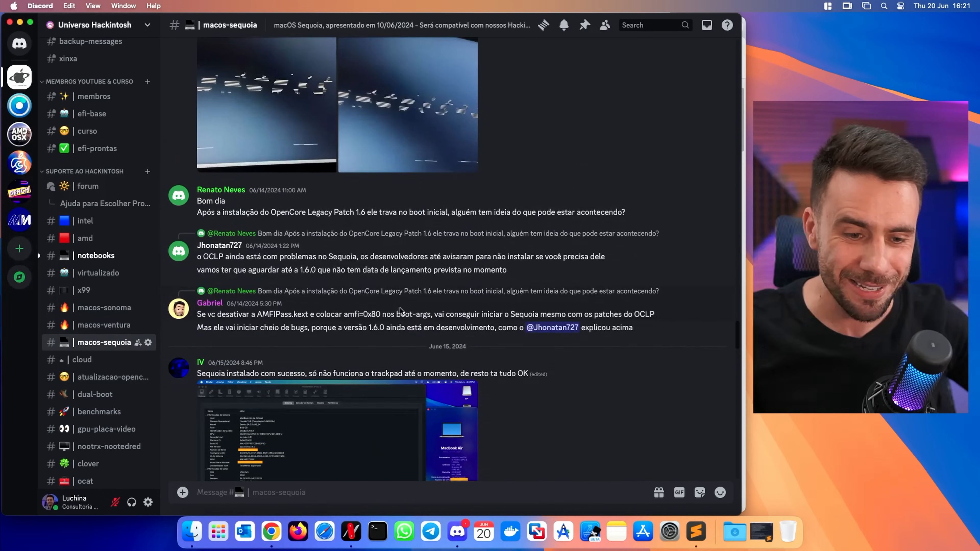
pyautogui.scroll(2, 303, 190)
pyautogui.click(274, 206)
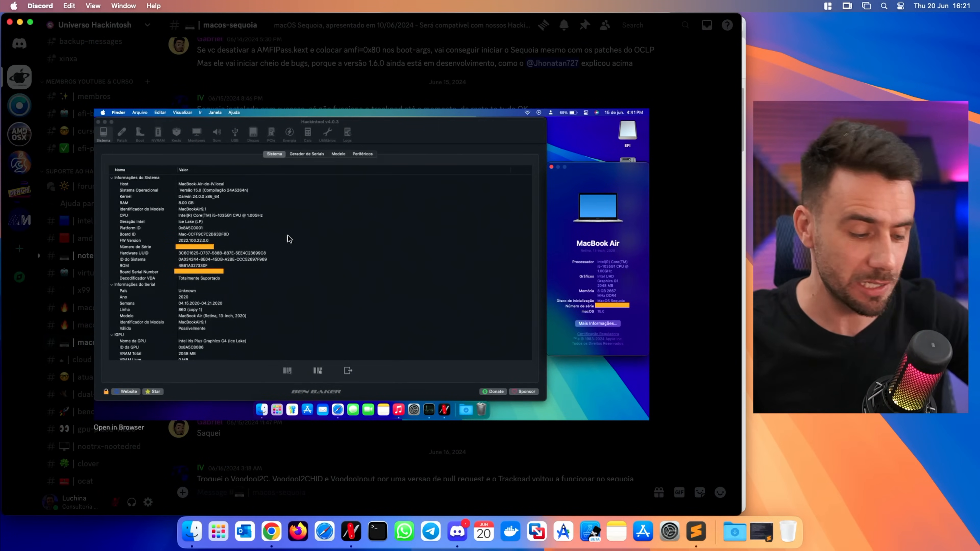
pyautogui.press('Escape')
# Go back to the June 13 AirDrop discussion and view the posted iMac desktop screenshot enlarged
pyautogui.scroll(10, 305, 251)
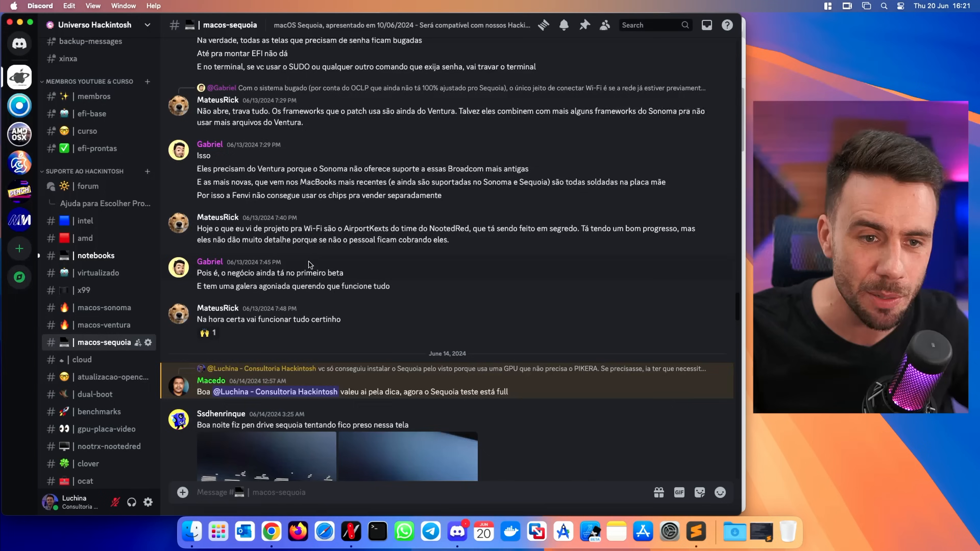
pyautogui.scroll(10, 309, 264)
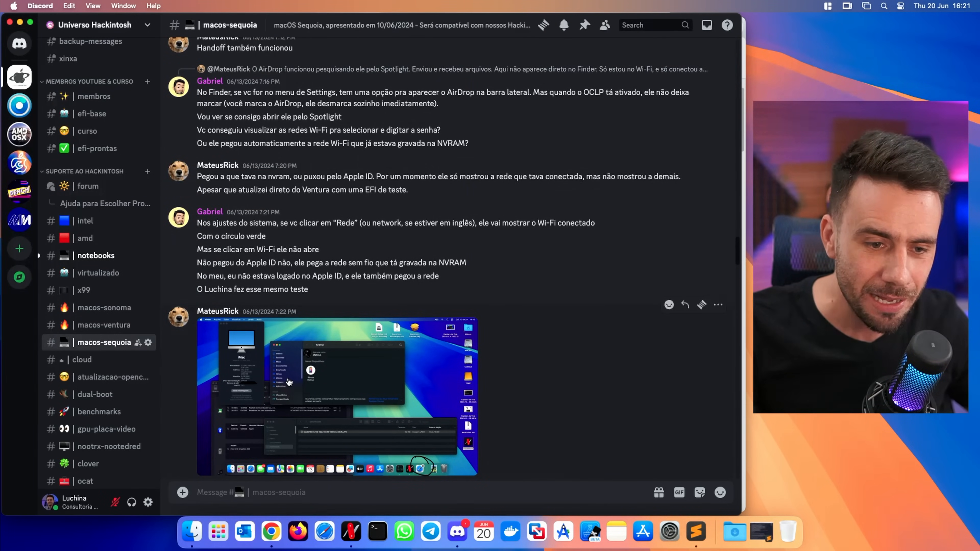
pyautogui.click(289, 381)
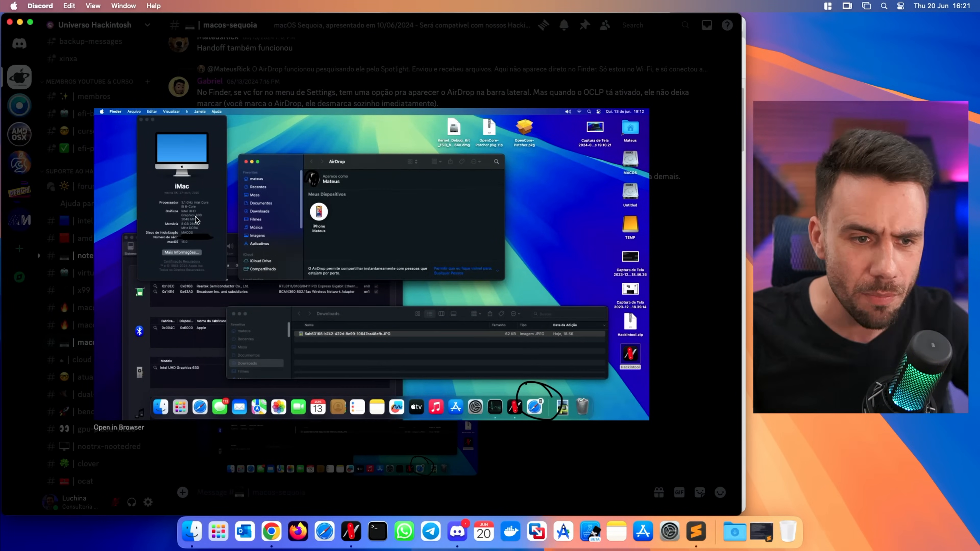
pyautogui.press('Escape')
# Look back through the June 13 to June 10 reports and enlarge the iMac screenshot posted with the note about missing Wi-Fi and audio
pyautogui.scroll(15, 297, 293)
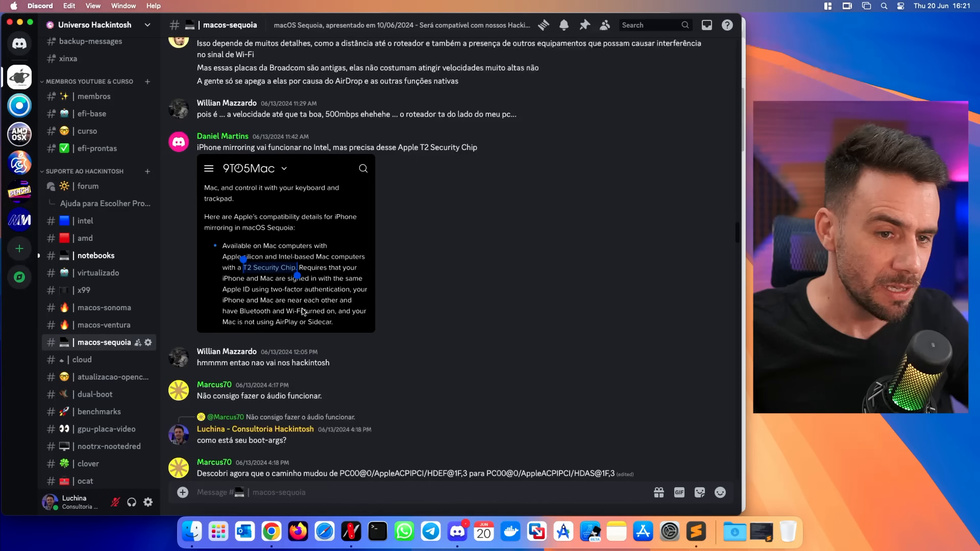
pyautogui.scroll(15, 303, 311)
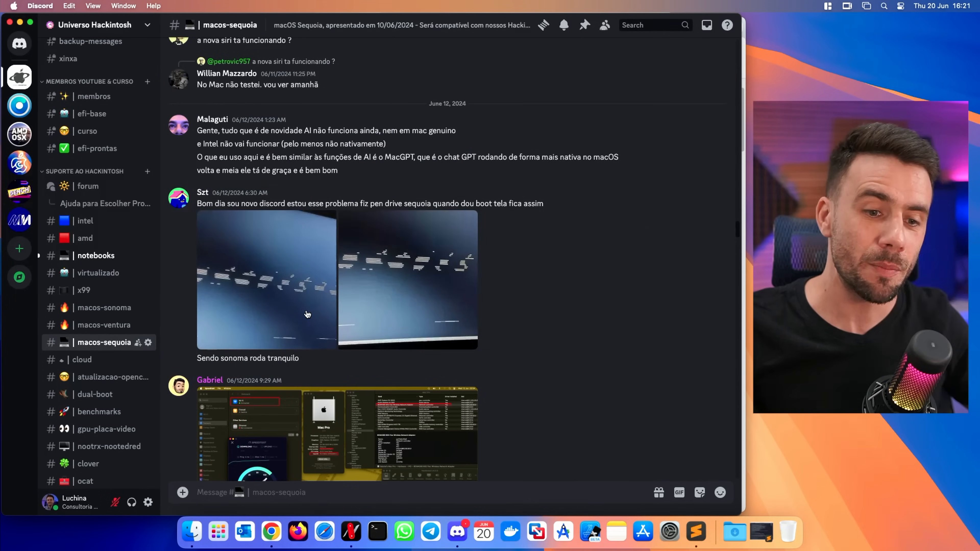
pyautogui.scroll(15, 302, 309)
pyautogui.scroll(8, 303, 293)
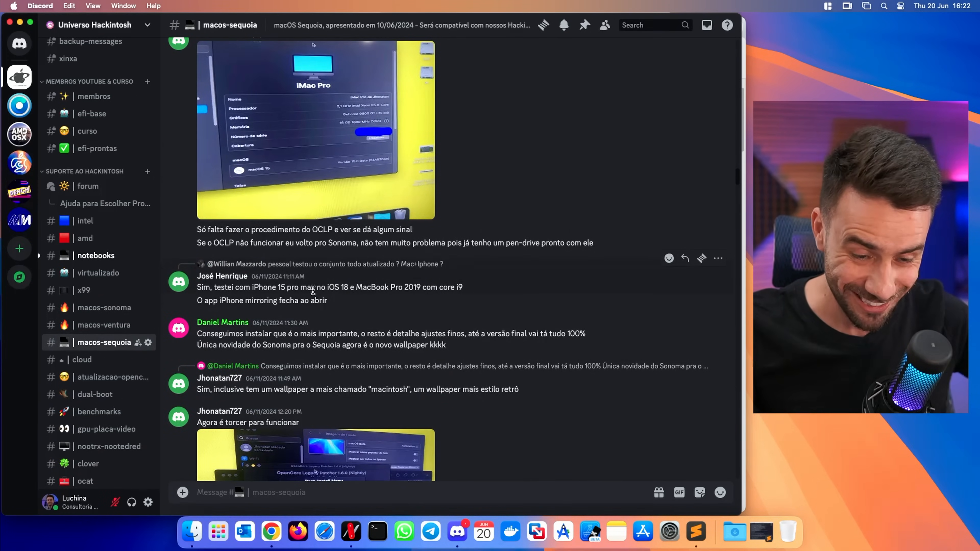
pyautogui.scroll(15, 311, 288)
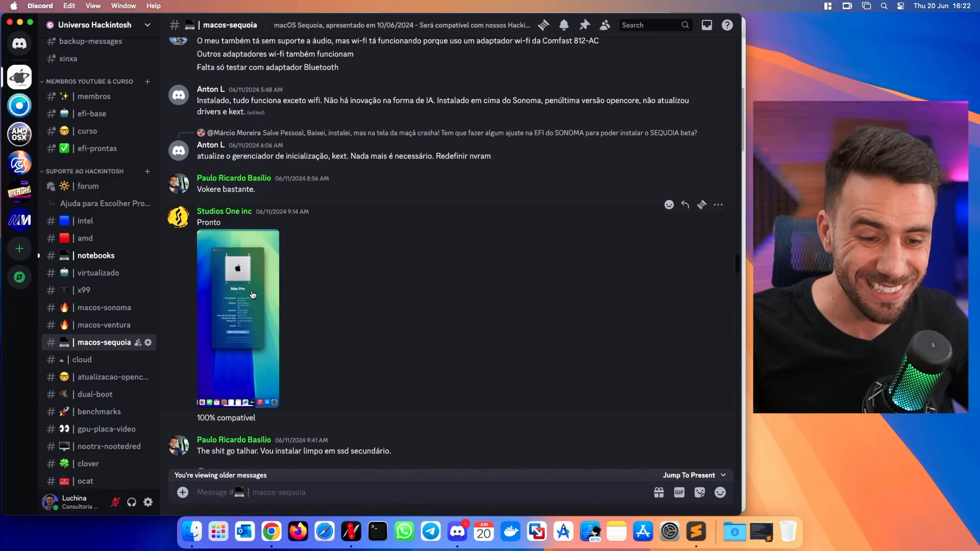
pyautogui.scroll(20, 244, 292)
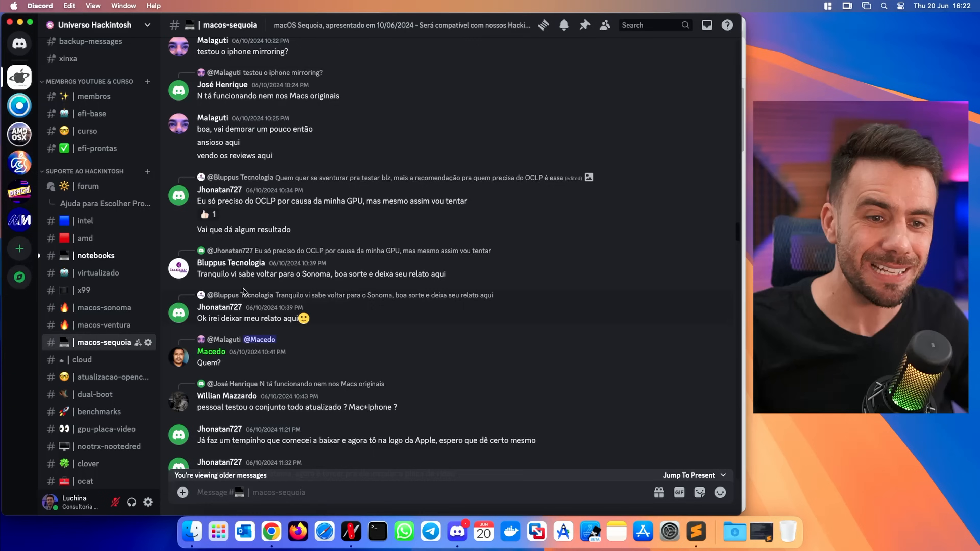
pyautogui.scroll(10, 243, 292)
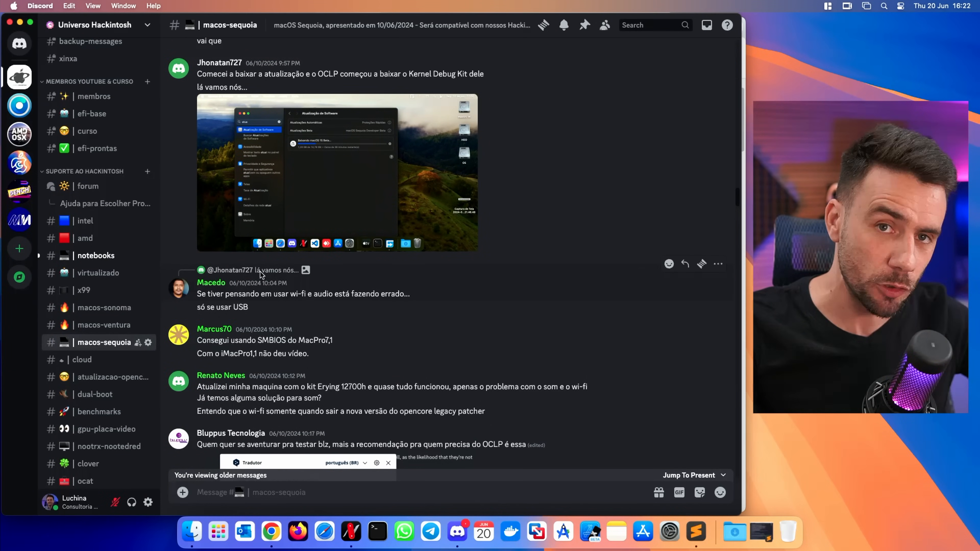
pyautogui.scroll(15, 301, 252)
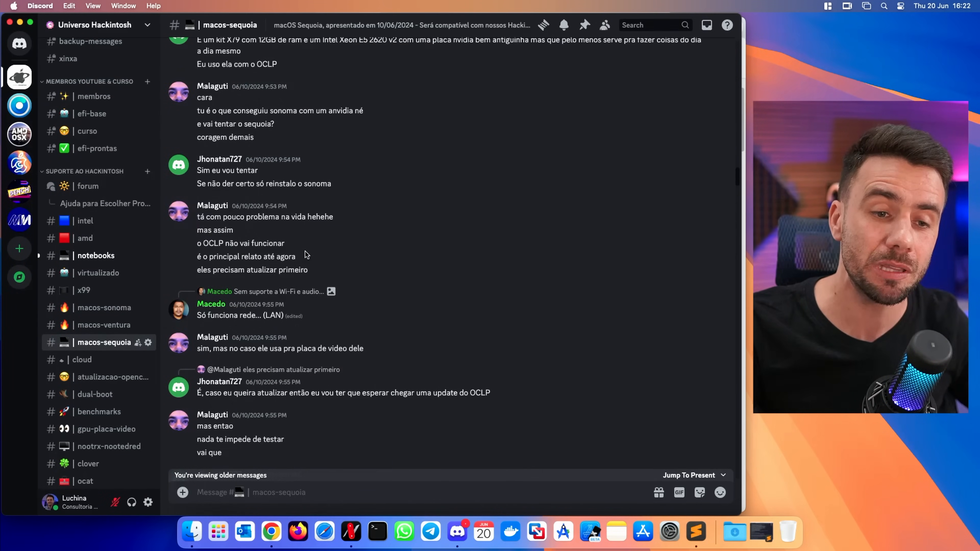
pyautogui.scroll(20, 306, 253)
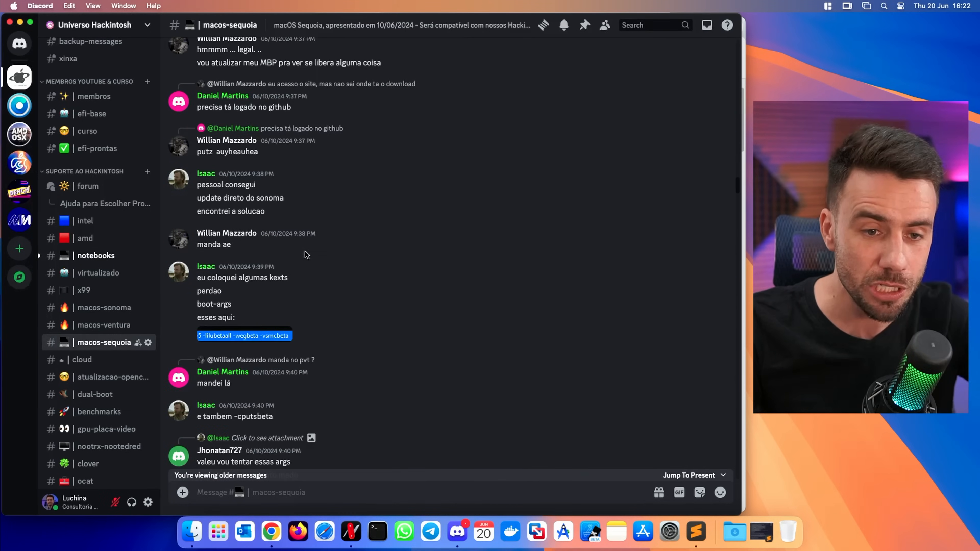
pyautogui.scroll(10, 306, 254)
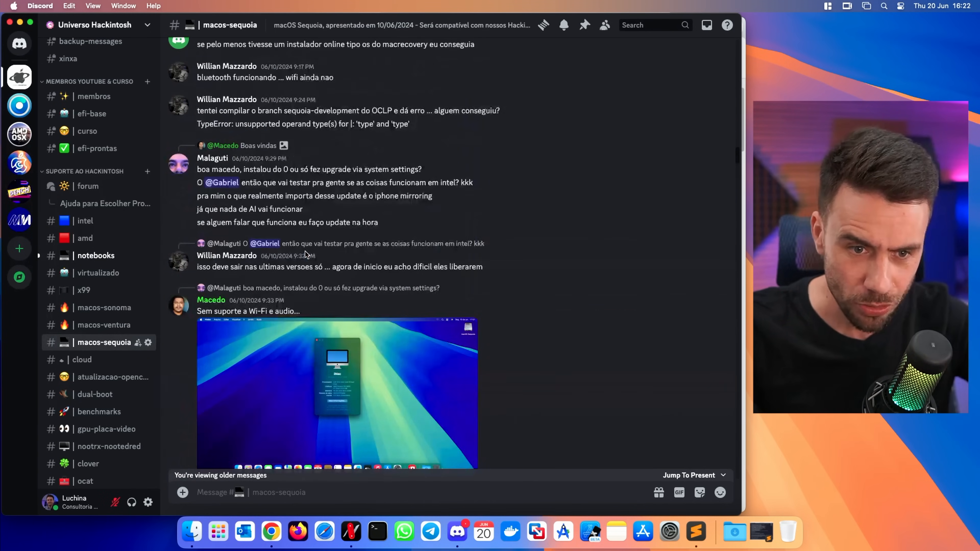
pyautogui.click(324, 355)
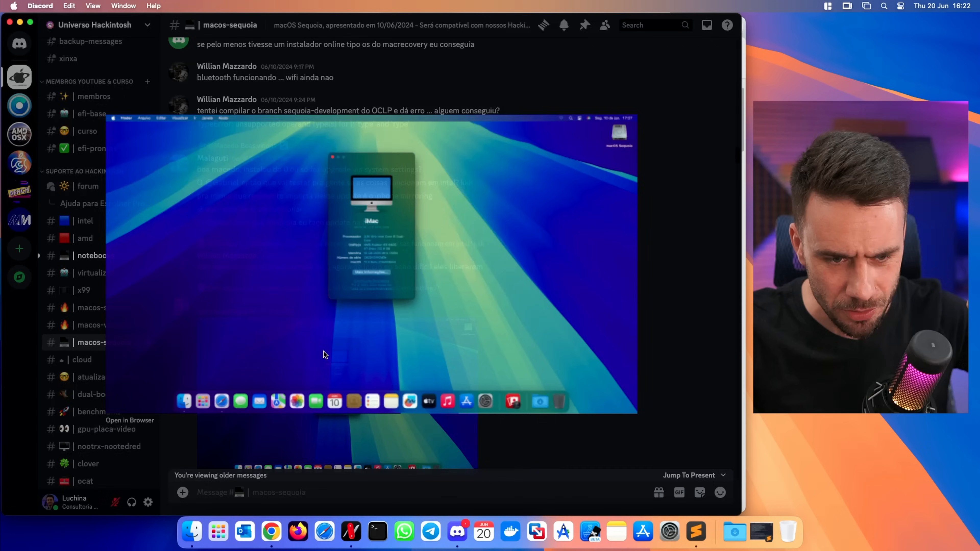
pyautogui.press('Escape')
# Examine the earlier June 10 messages for members' Sequoia beta installation attempts, OpenCore Legacy Patcher builds and startup errors
pyautogui.scroll(20, 374, 266)
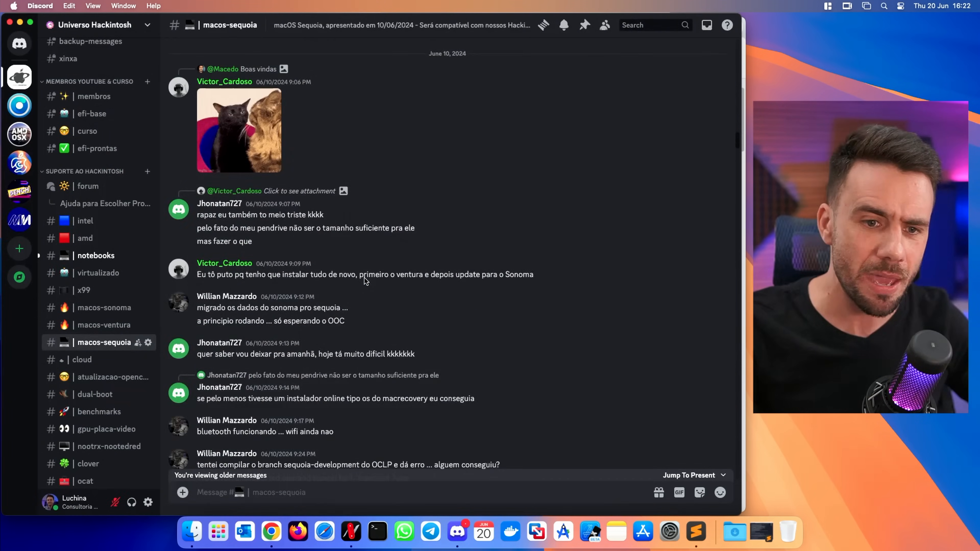
pyautogui.scroll(20, 365, 282)
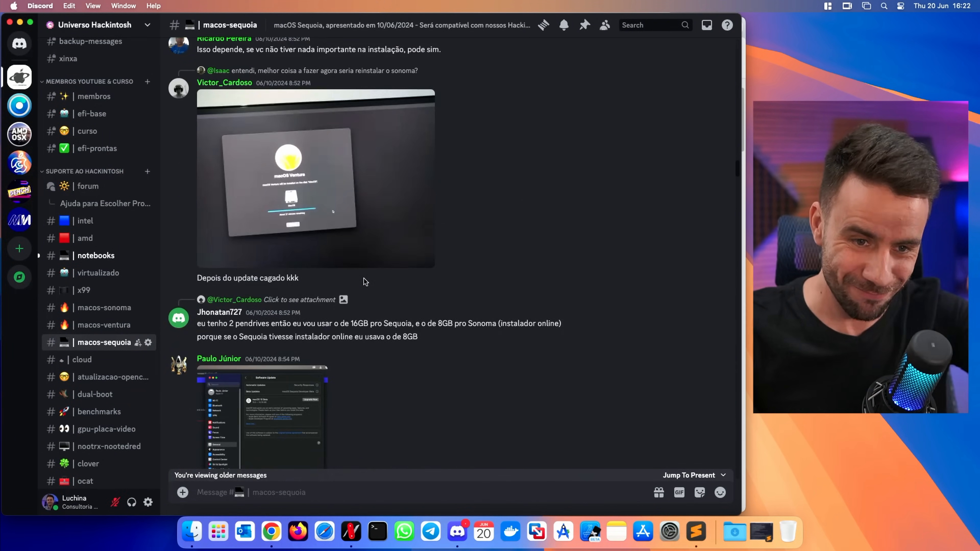
pyautogui.scroll(20, 365, 282)
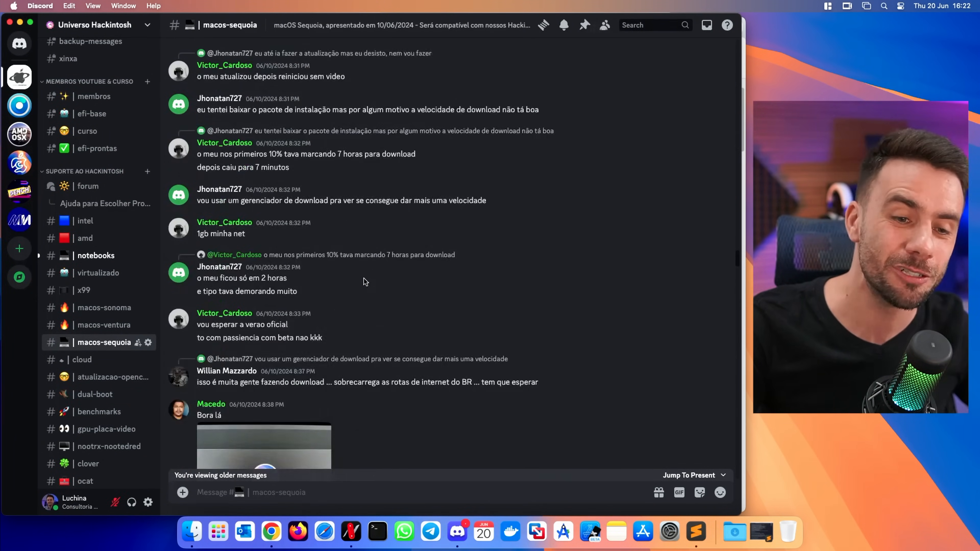
pyautogui.scroll(10, 365, 282)
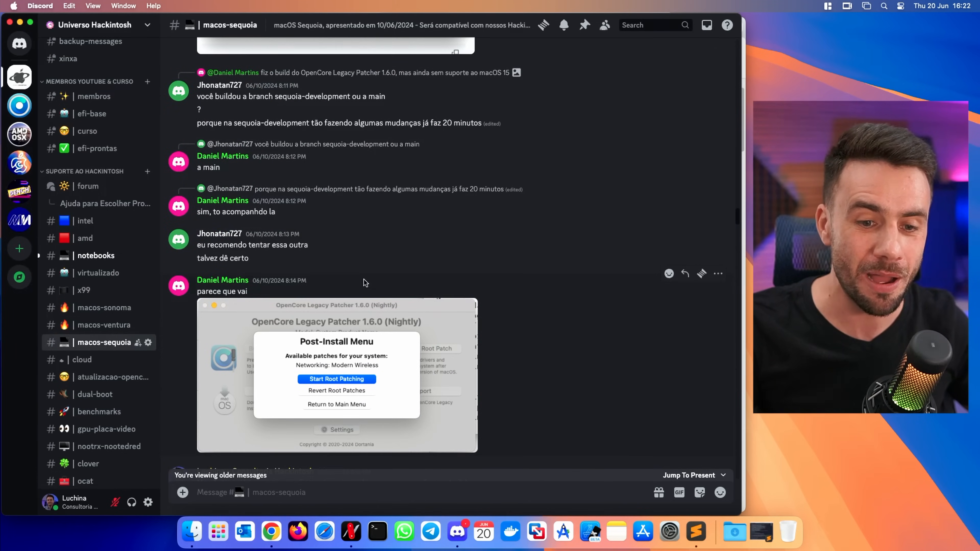
pyautogui.scroll(20, 360, 283)
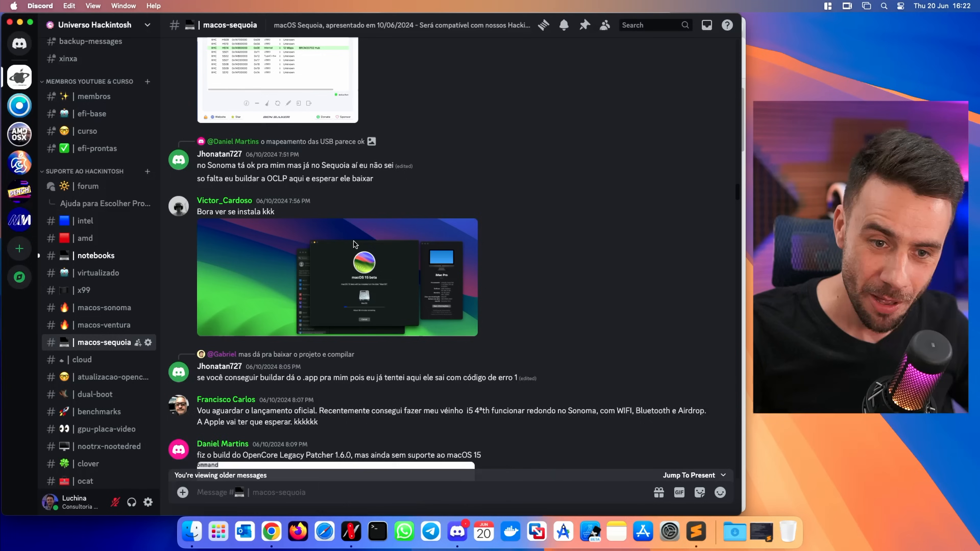
pyautogui.scroll(20, 353, 241)
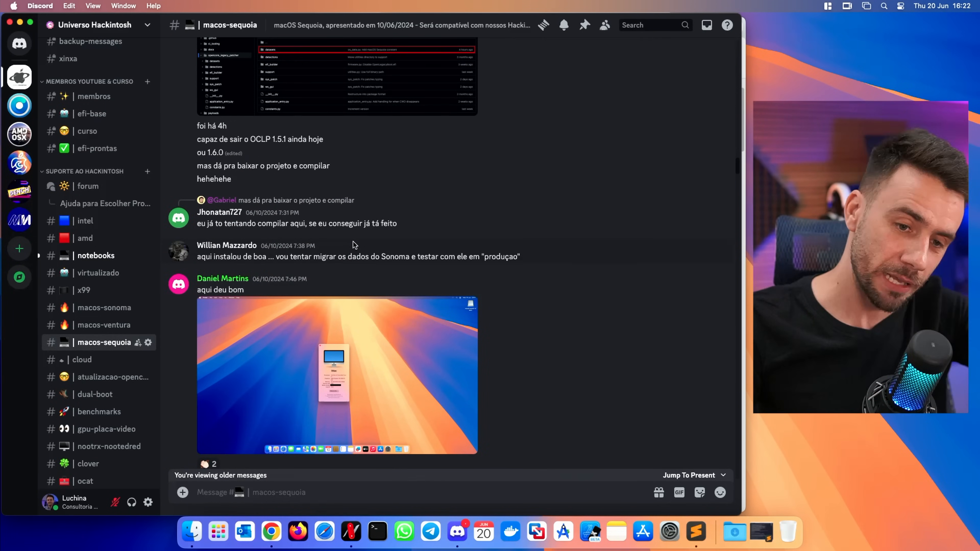
pyautogui.scroll(10, 354, 245)
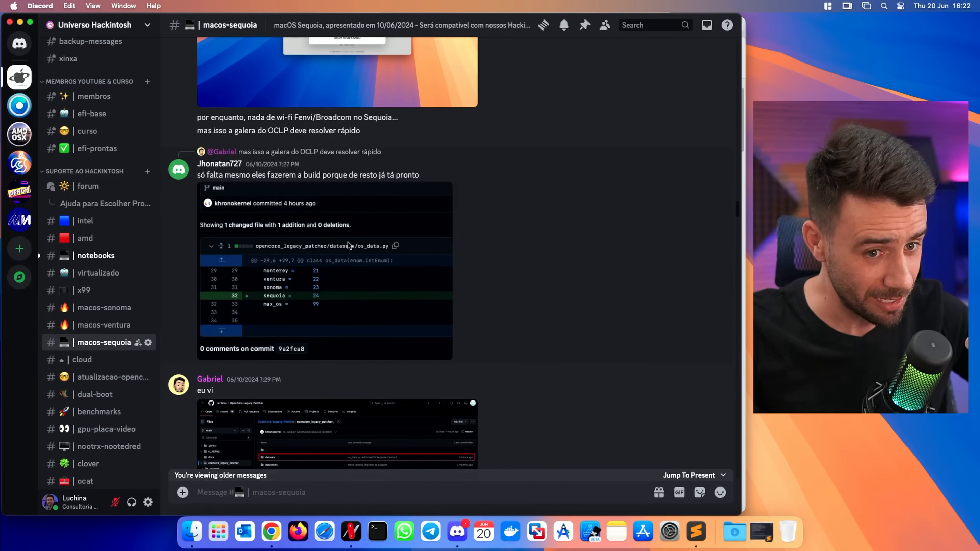
pyautogui.scroll(5, 348, 244)
pyautogui.scroll(15, 354, 250)
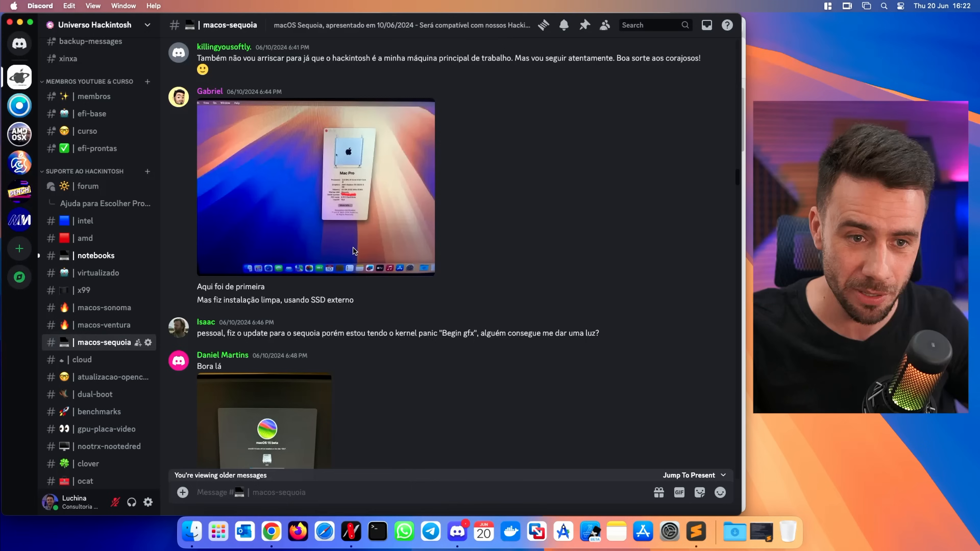
pyautogui.scroll(20, 354, 251)
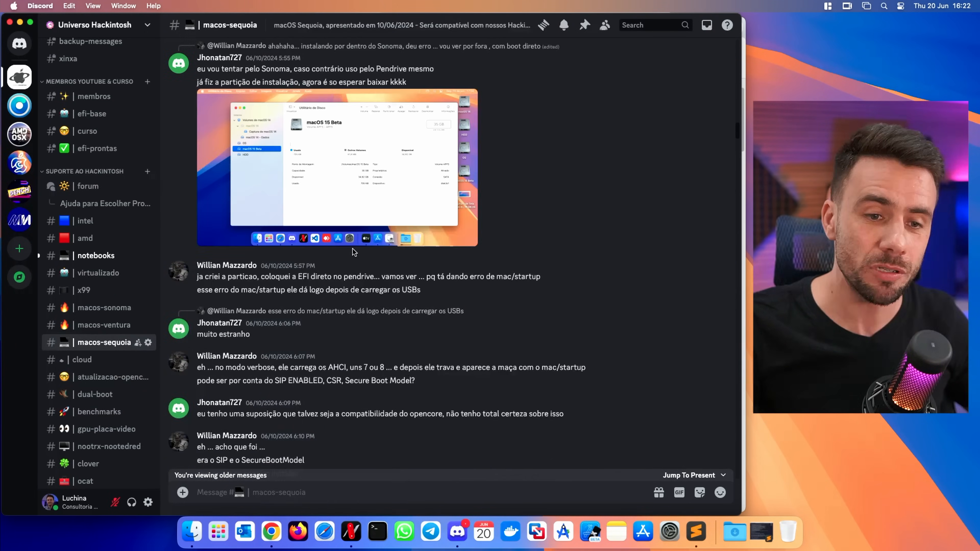
# Look back through the earliest June 10 messages to the keynote summary images and the macOS Sequoia compatible devices image
pyautogui.scroll(20, 358, 254)
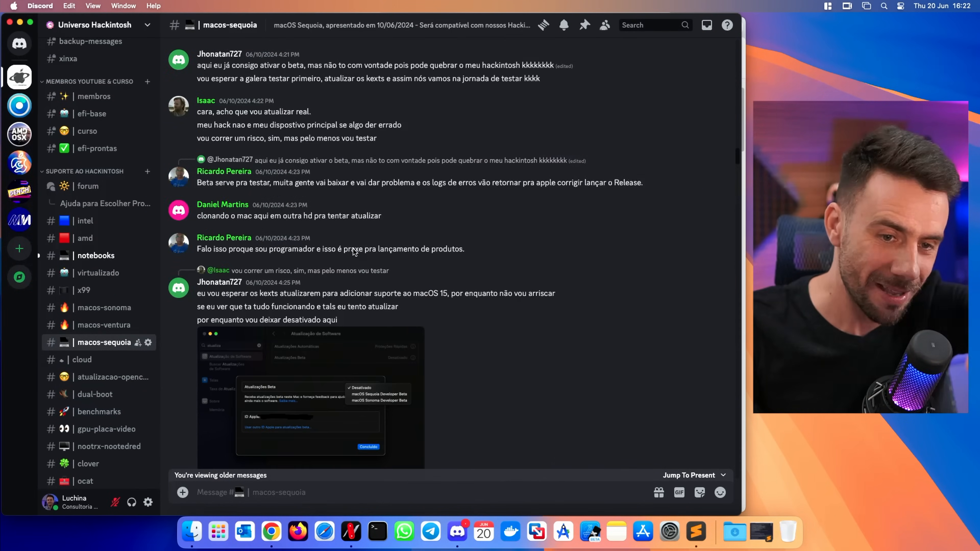
pyautogui.scroll(20, 352, 251)
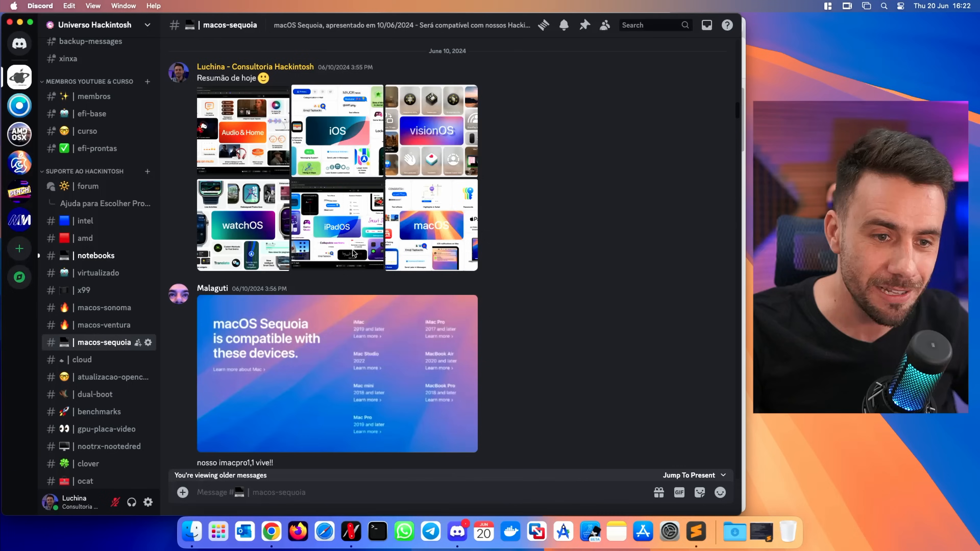
pyautogui.scroll(-15, 353, 253)
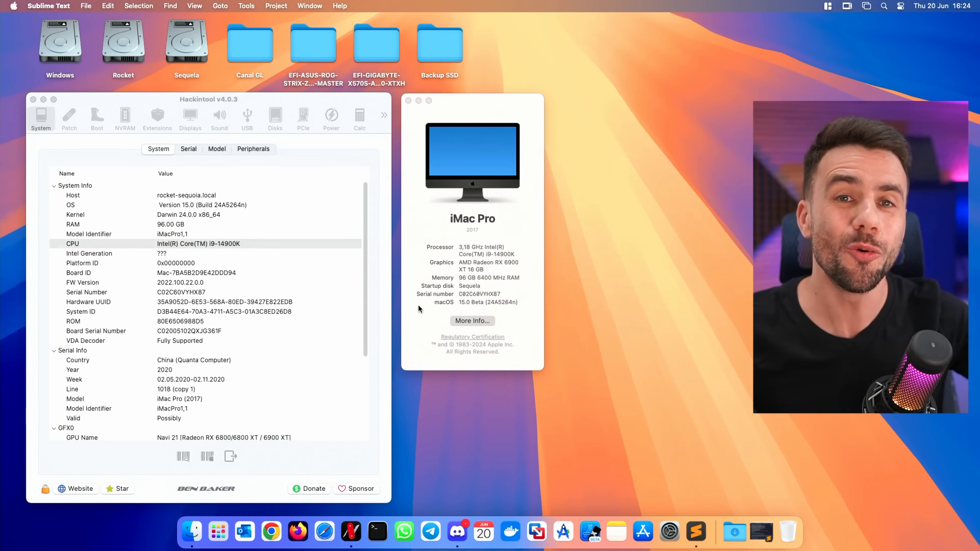
# Switch to Chrome, search Google for "opencore gpu guide" and open Dortania's GPU Buyers Guide introduction
pyautogui.click(276, 540)
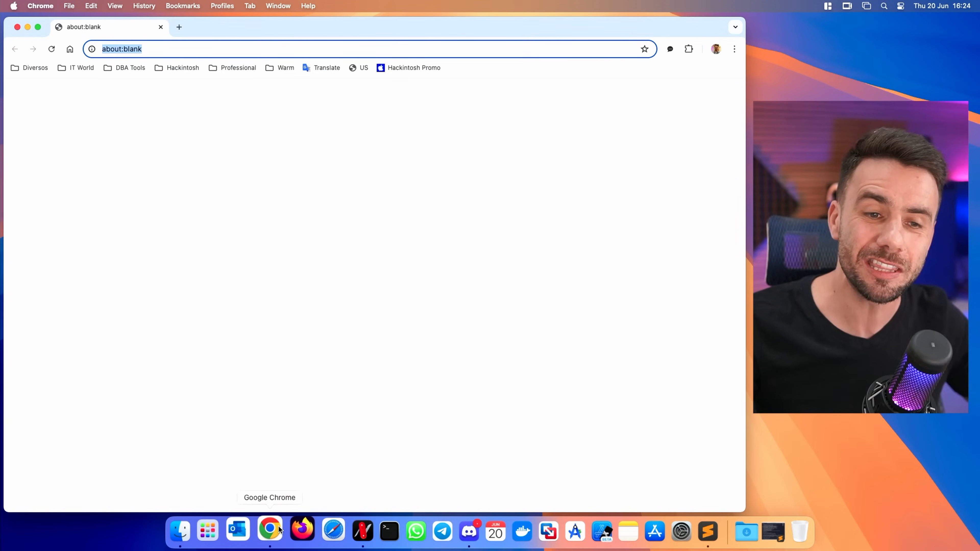
pyautogui.write('opencore')
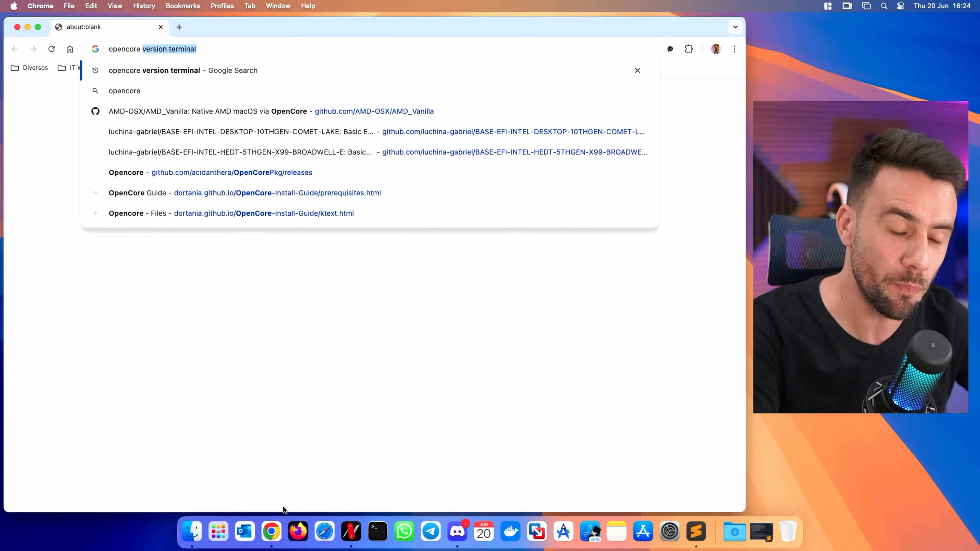
pyautogui.write('guide')
pyautogui.press('Return')
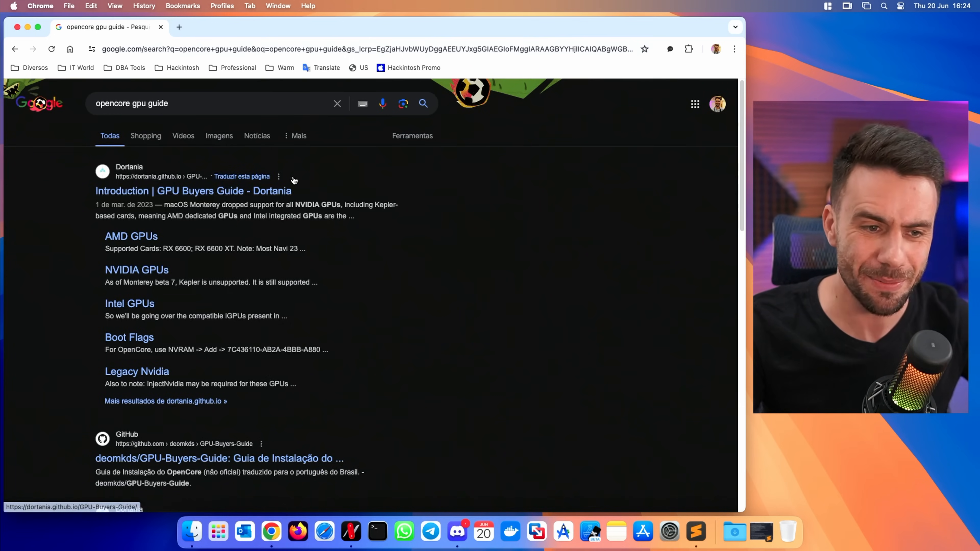
pyautogui.click(210, 191)
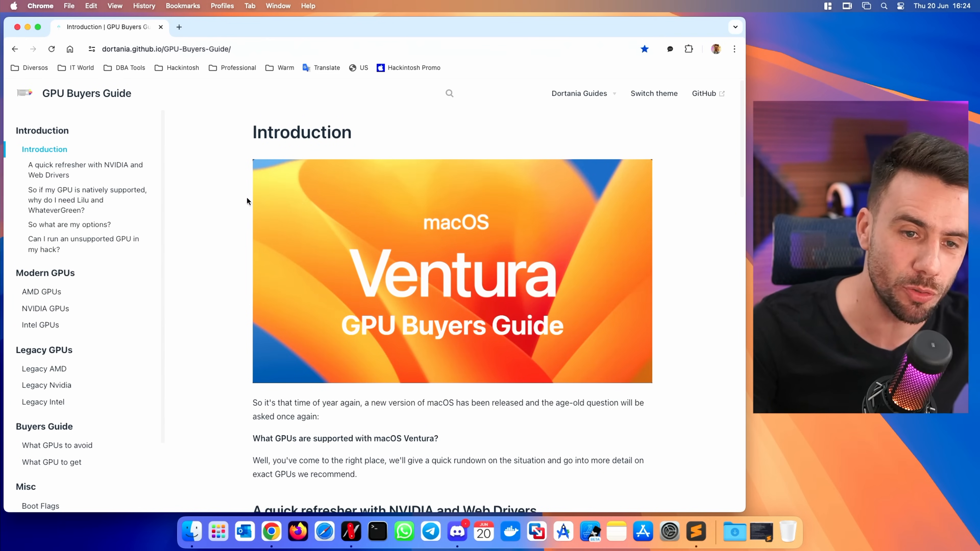
# Skim the guide's introduction, then open the AMD GPUs page and review the Navi 23 and Navi 21 supported cards
pyautogui.scroll(-3, 277, 338)
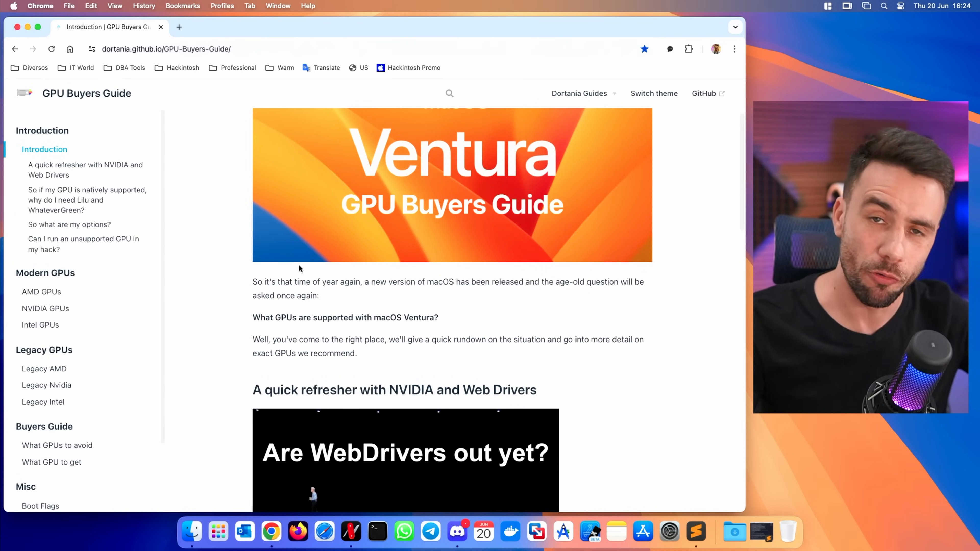
pyautogui.scroll(-12, 289, 260)
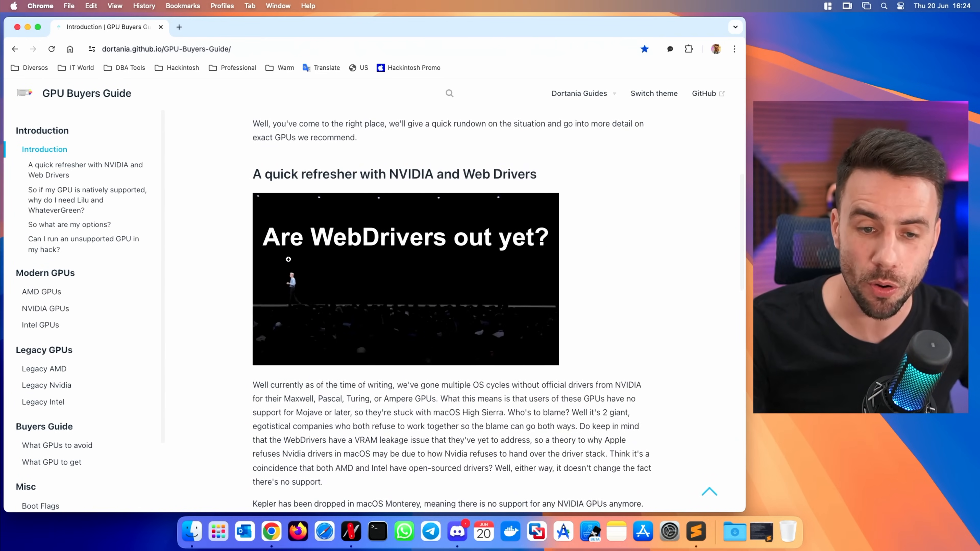
pyautogui.click(48, 292)
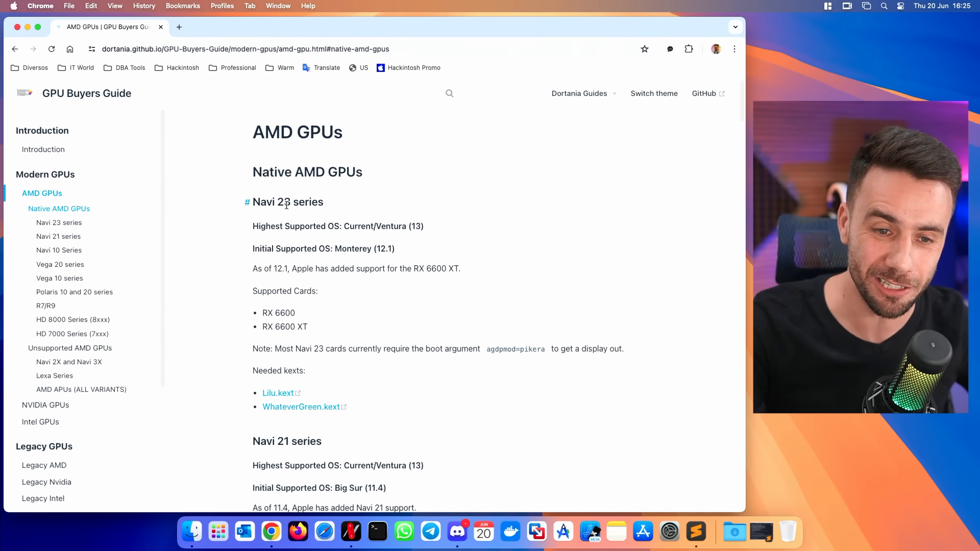
pyautogui.scroll(-1, 269, 244)
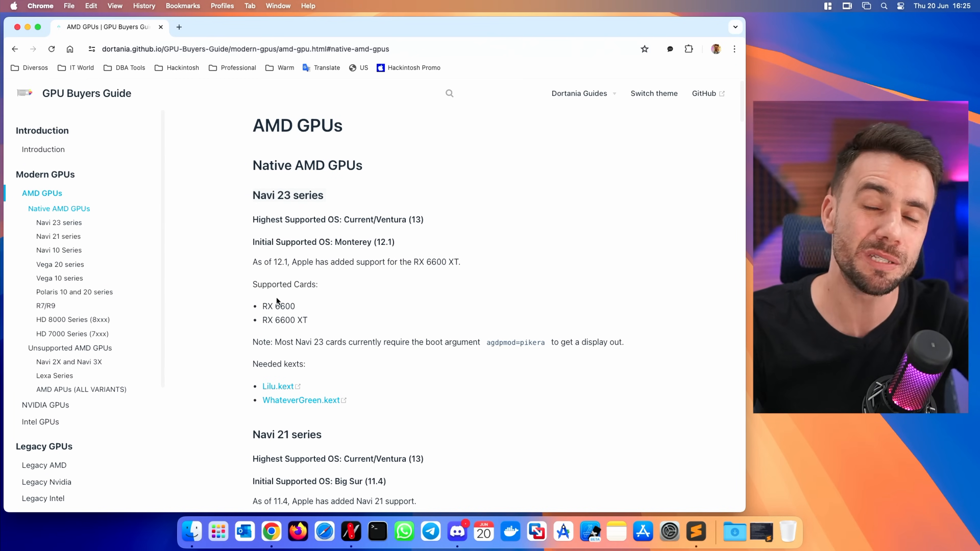
pyautogui.scroll(-5, 277, 311)
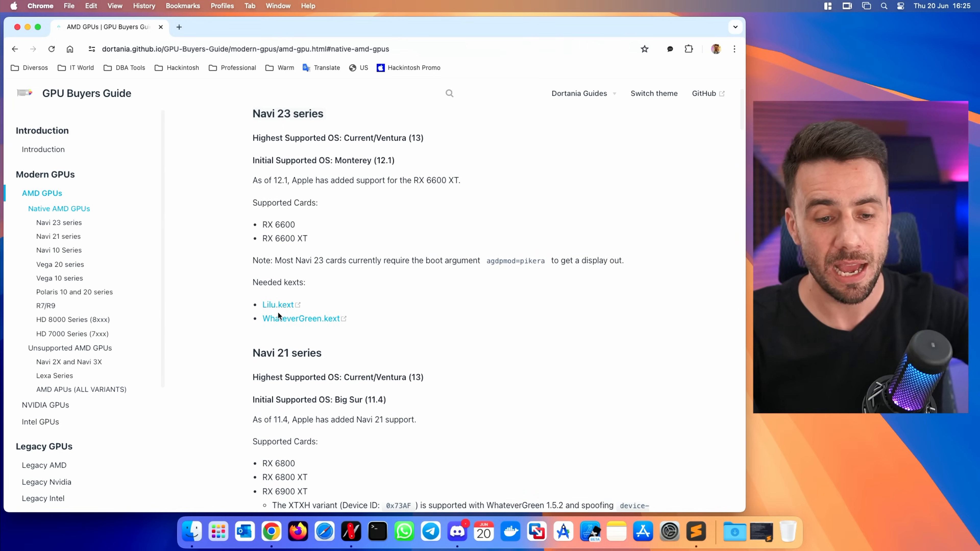
pyautogui.scroll(-3, 280, 316)
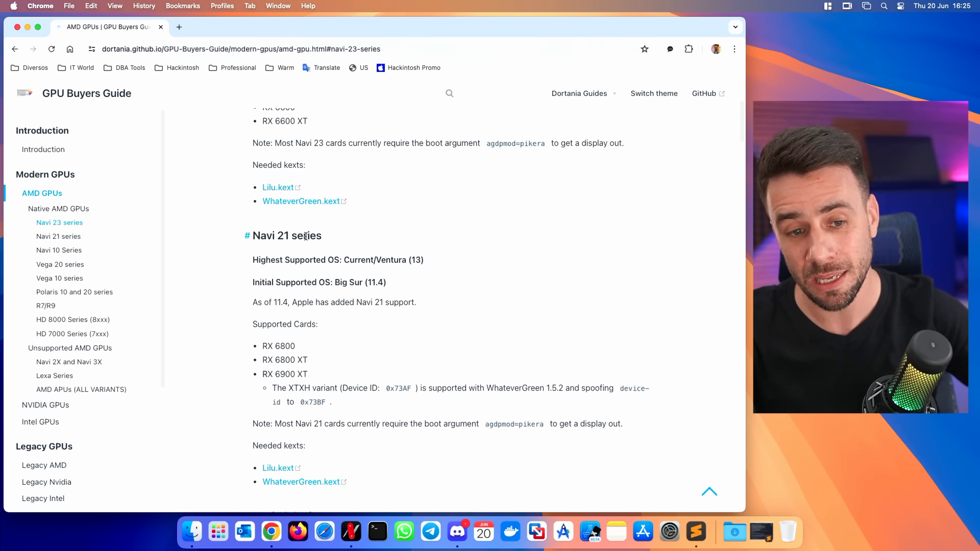
pyautogui.scroll(-20, 322, 305)
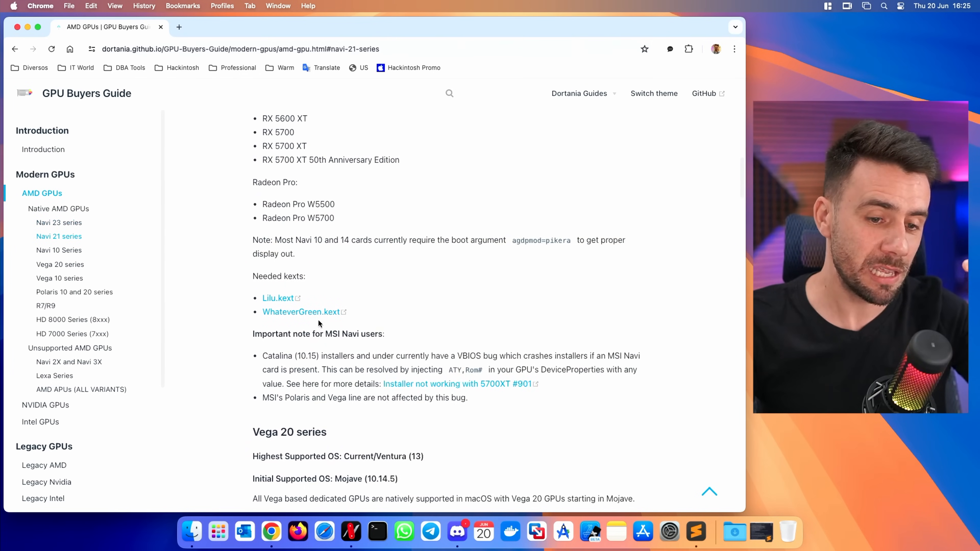
# Examine the supported cards and notes for the Navi 10, Vega 20 and Vega 10 series
pyautogui.scroll(5, 304, 278)
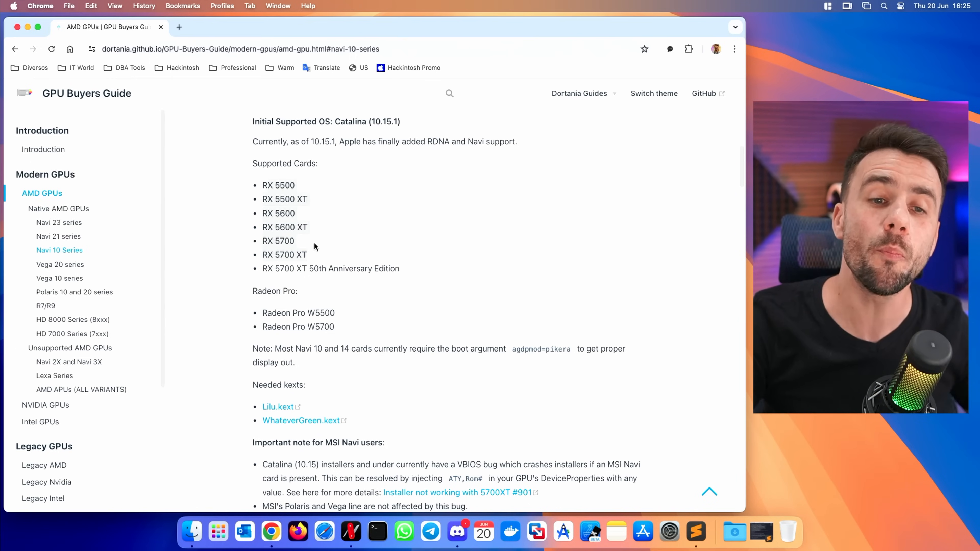
pyautogui.scroll(-4, 316, 237)
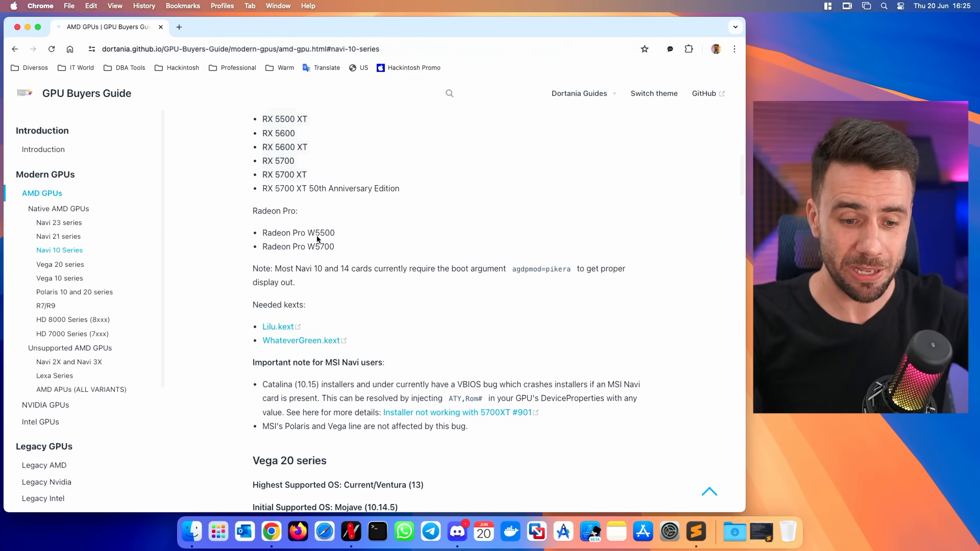
pyautogui.scroll(-8, 318, 236)
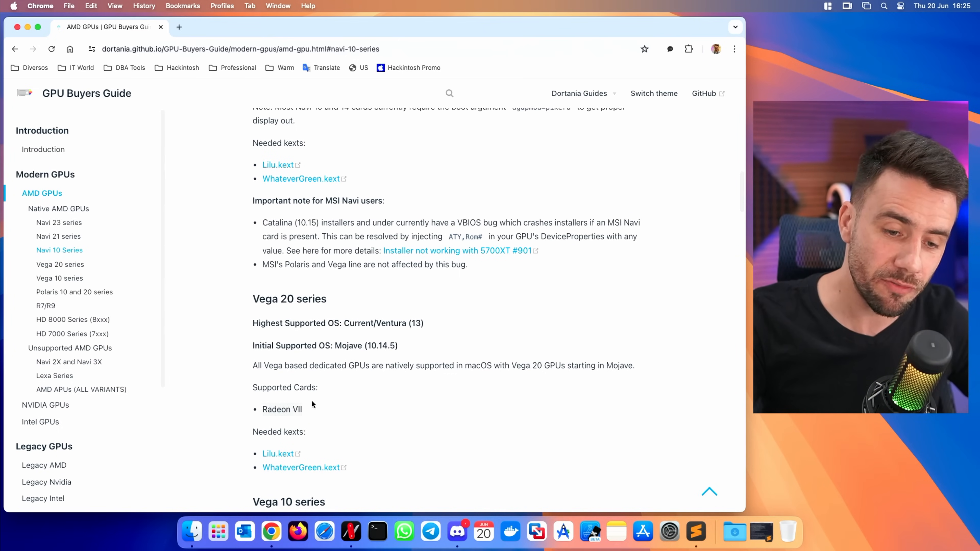
pyautogui.scroll(-2, 311, 401)
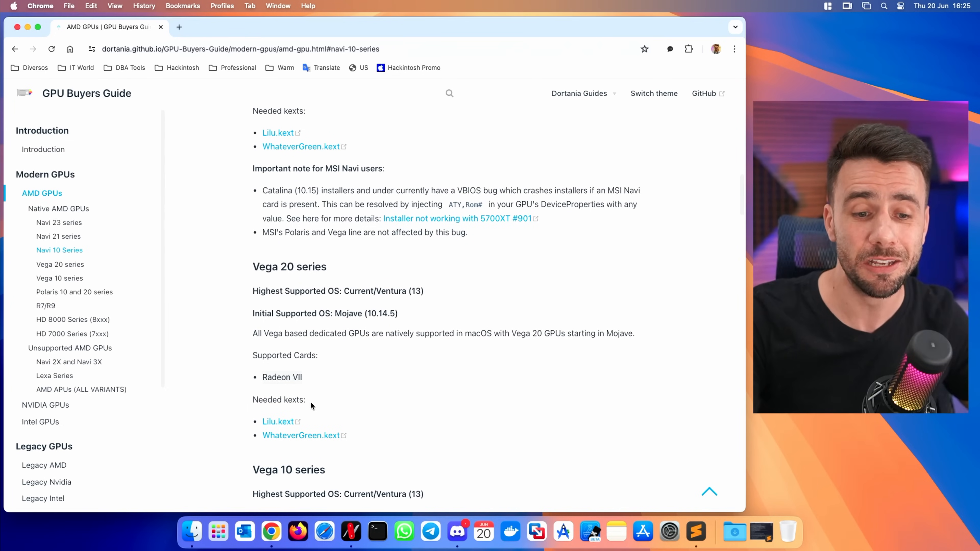
pyautogui.scroll(-3, 310, 401)
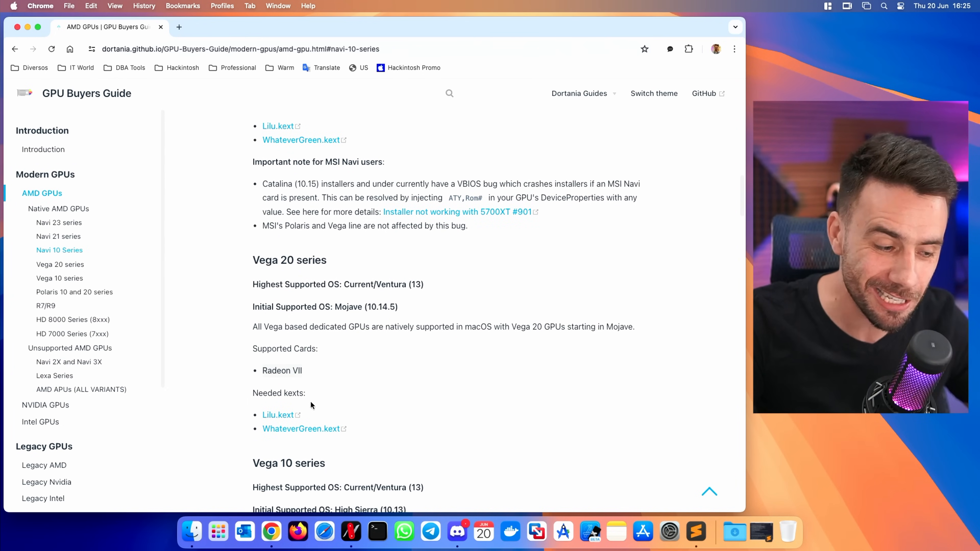
pyautogui.scroll(-5, 293, 395)
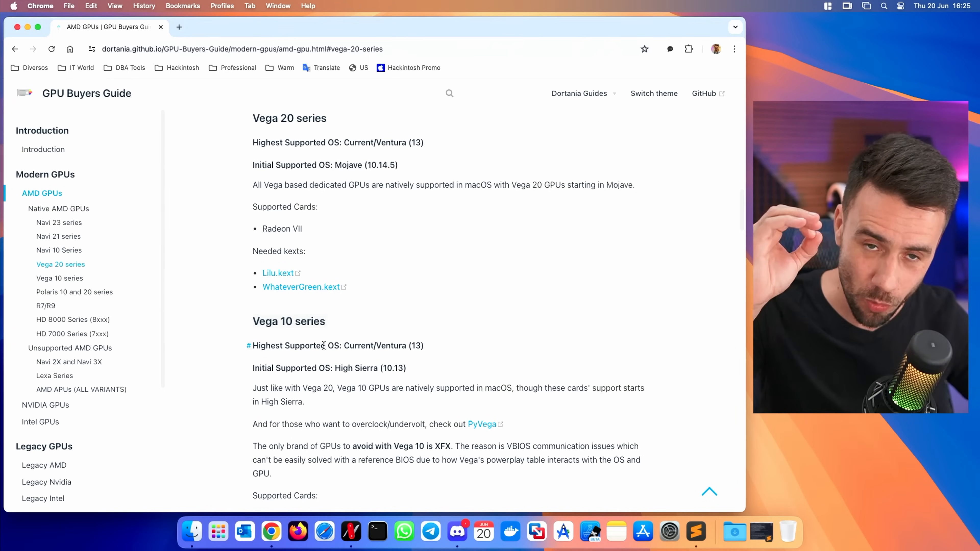
pyautogui.scroll(-4, 314, 363)
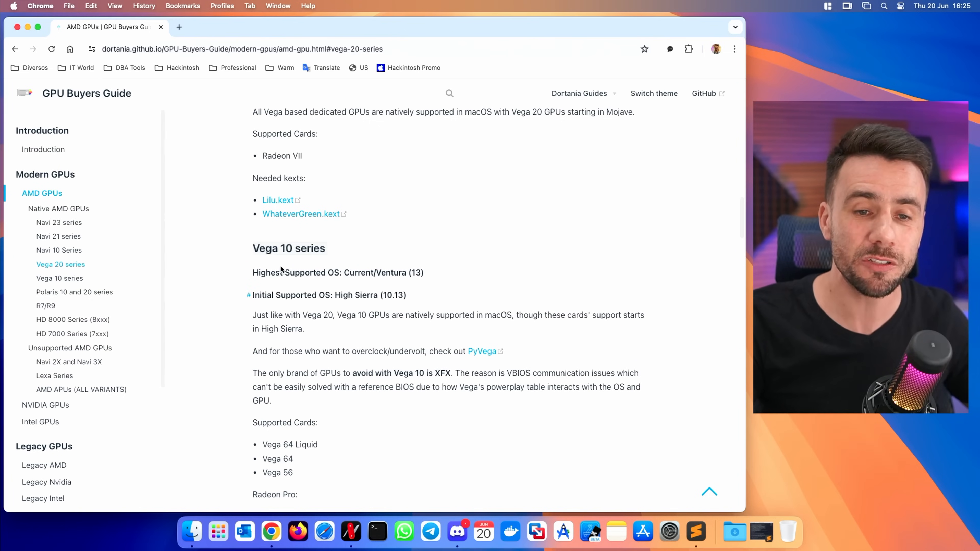
pyautogui.scroll(-3, 266, 386)
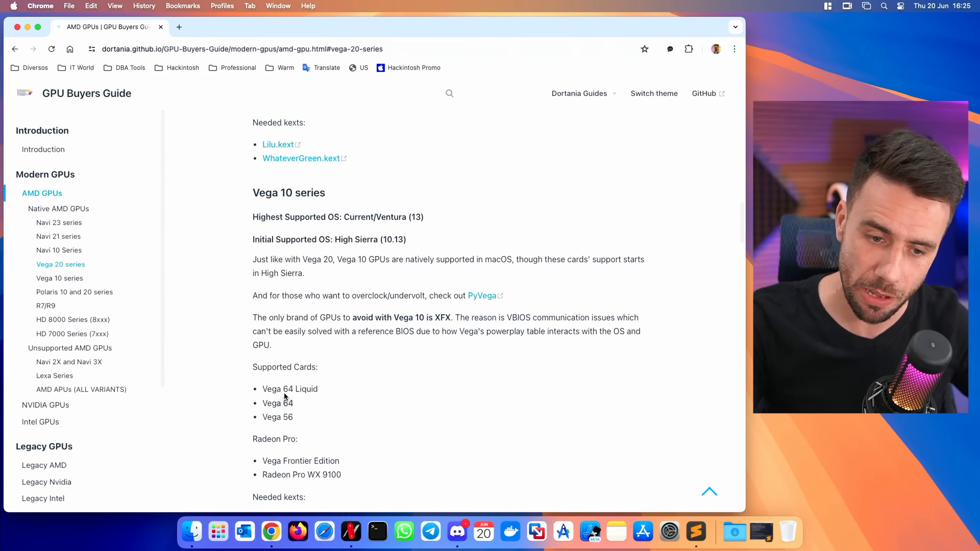
pyautogui.scroll(-2, 284, 396)
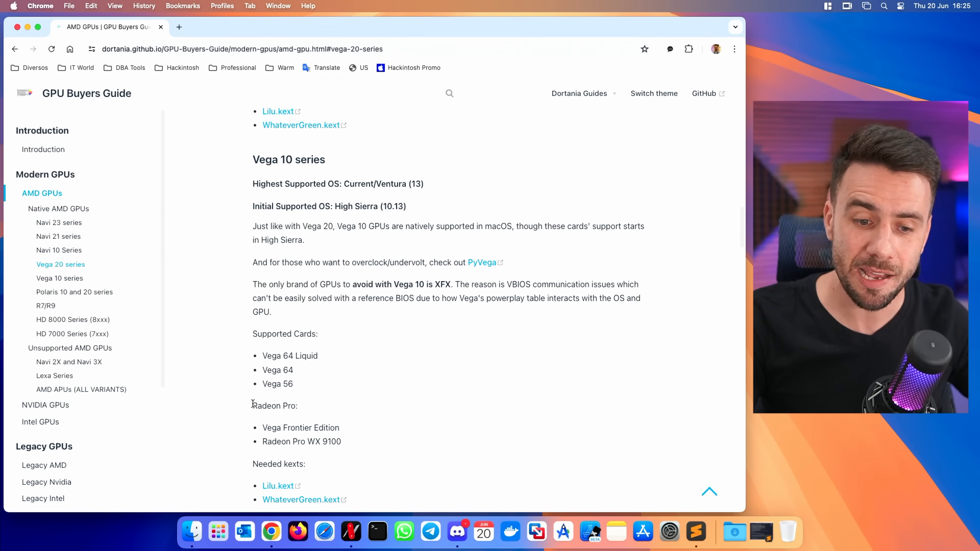
# Go back to the Navi 10 series and recheck its supported cards and the Vega 20 section below it
pyautogui.scroll(20, 305, 408)
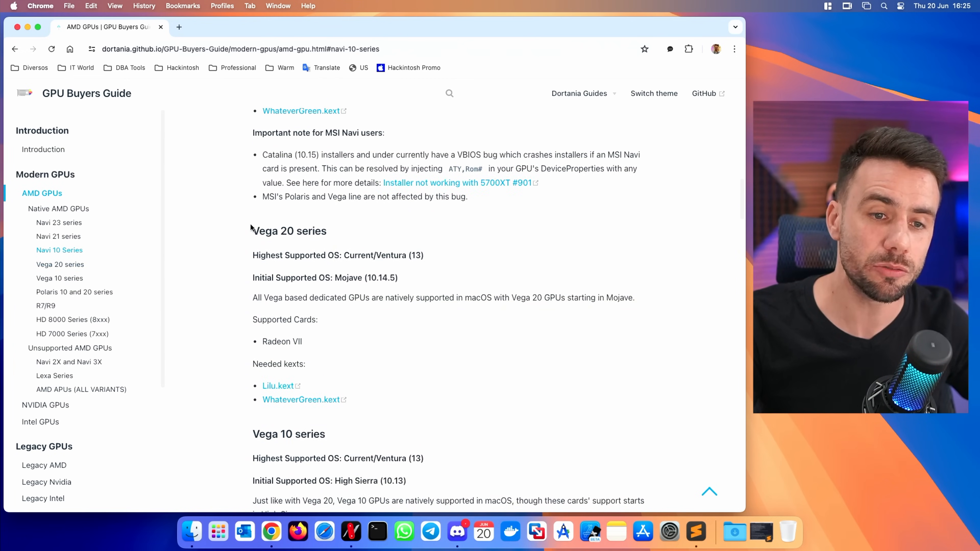
pyautogui.scroll(3, 270, 286)
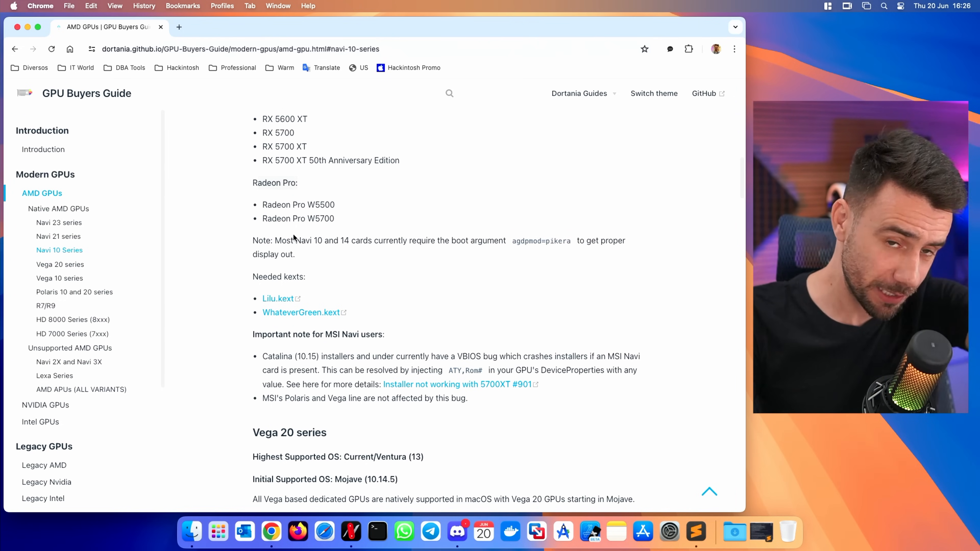
pyautogui.scroll(9, 293, 236)
pyautogui.scroll(2, 295, 242)
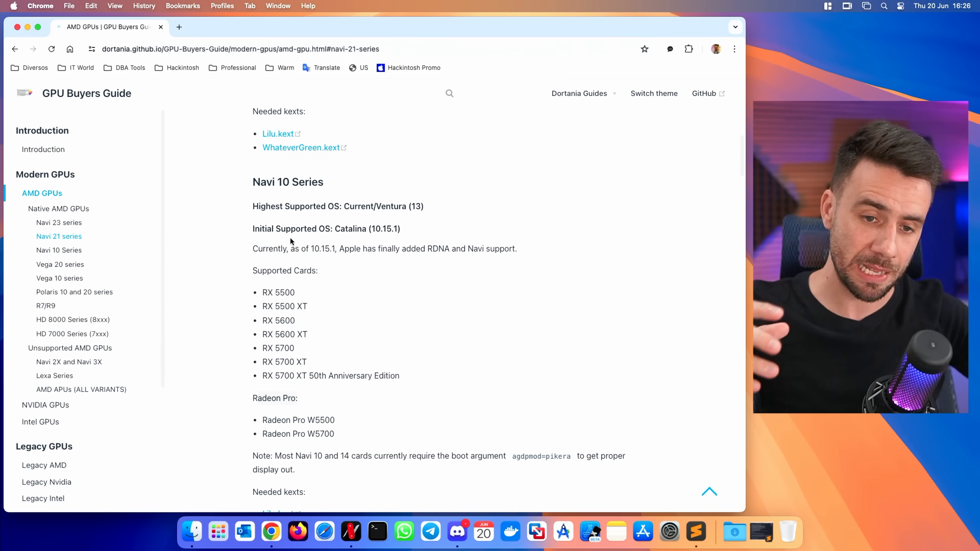
pyautogui.scroll(-1, 316, 243)
pyautogui.scroll(-20, 305, 312)
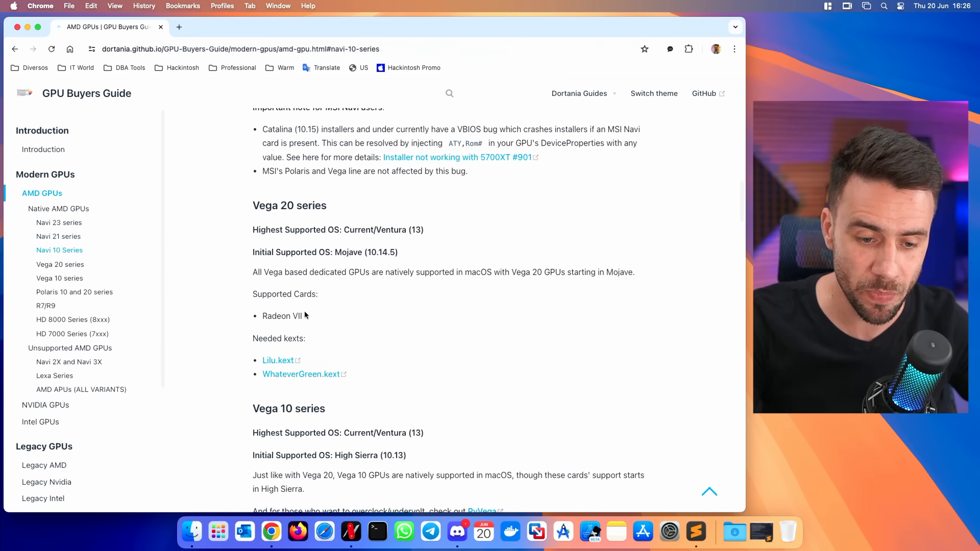
# Review the Polaris 10 and 20 series supported cards and the R7/R9 section's macOS support
pyautogui.scroll(-15, 304, 311)
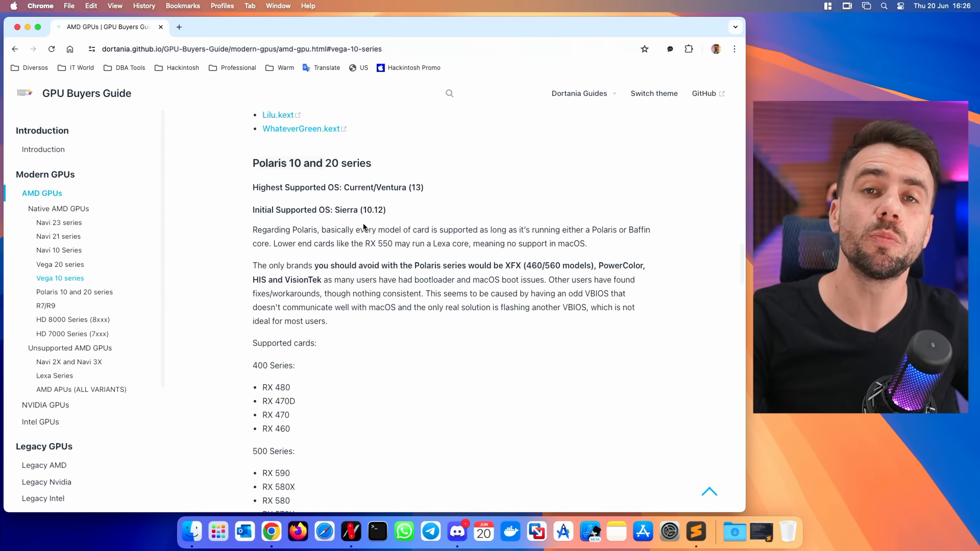
pyautogui.scroll(-2, 320, 267)
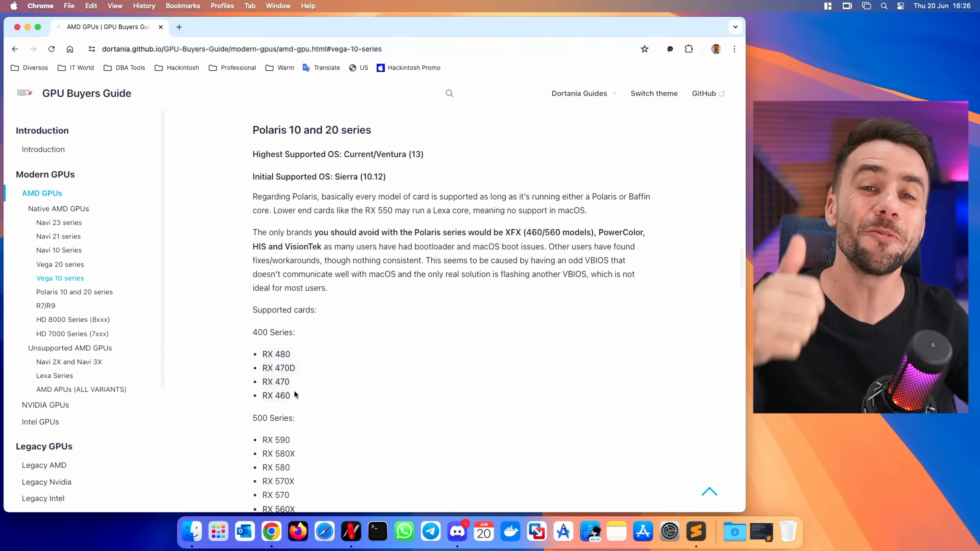
pyautogui.scroll(-10, 315, 353)
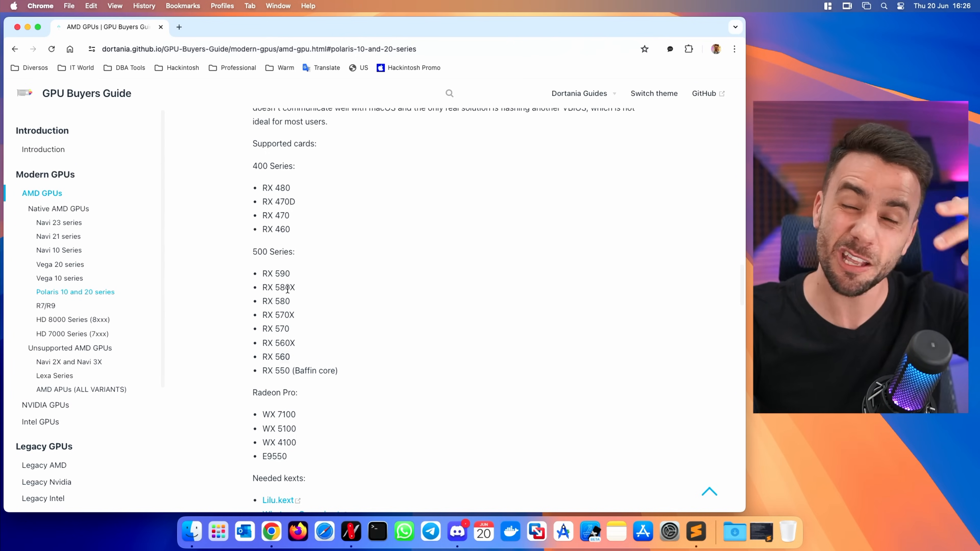
pyautogui.scroll(-2, 315, 338)
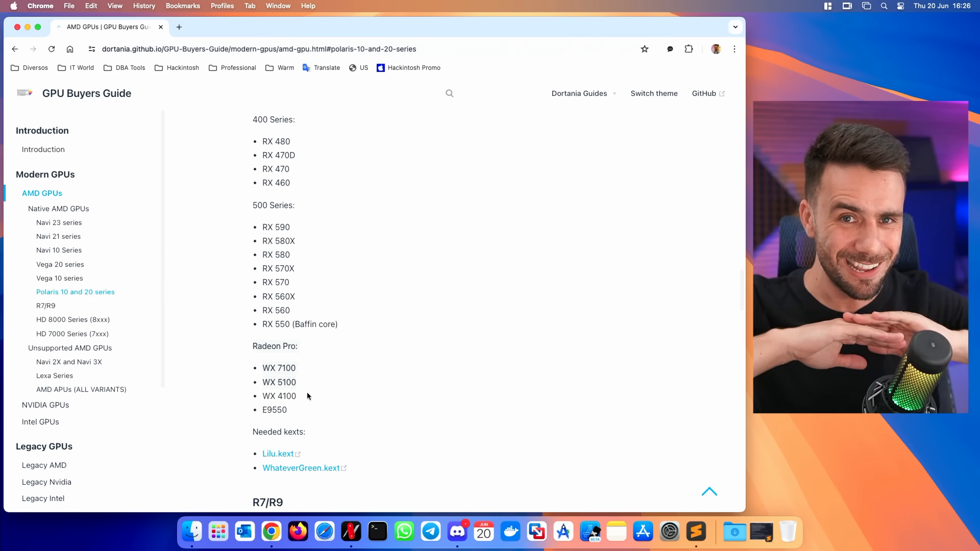
pyautogui.scroll(-3, 323, 373)
pyautogui.scroll(-3, 324, 373)
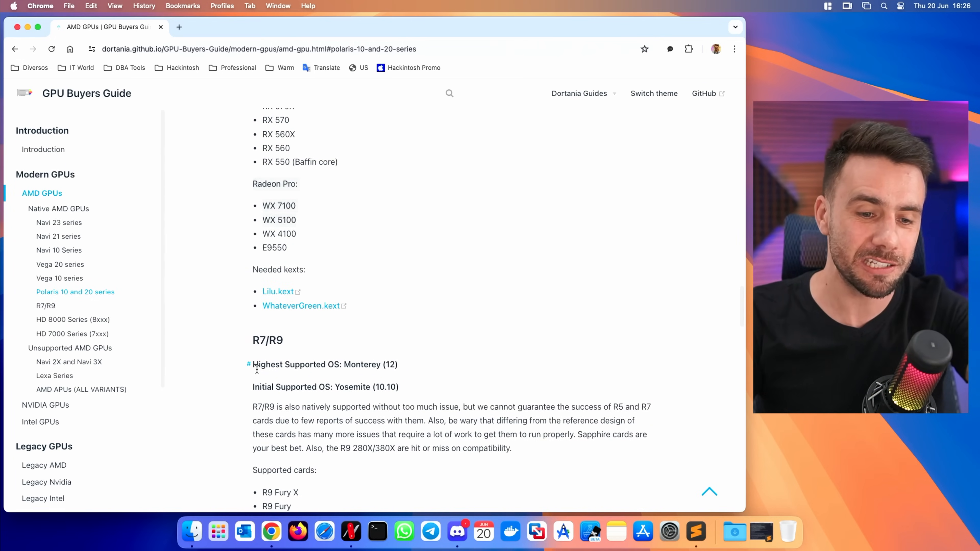
pyautogui.scroll(-2, 270, 339)
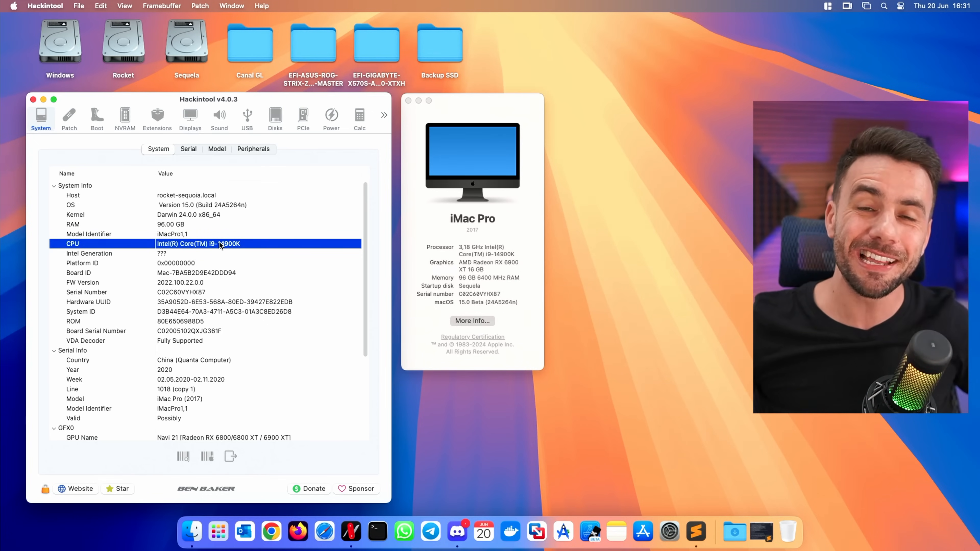
# Check the macOS version in the system overview, then view the bootloader version information in Hackintool
pyautogui.click(466, 309)
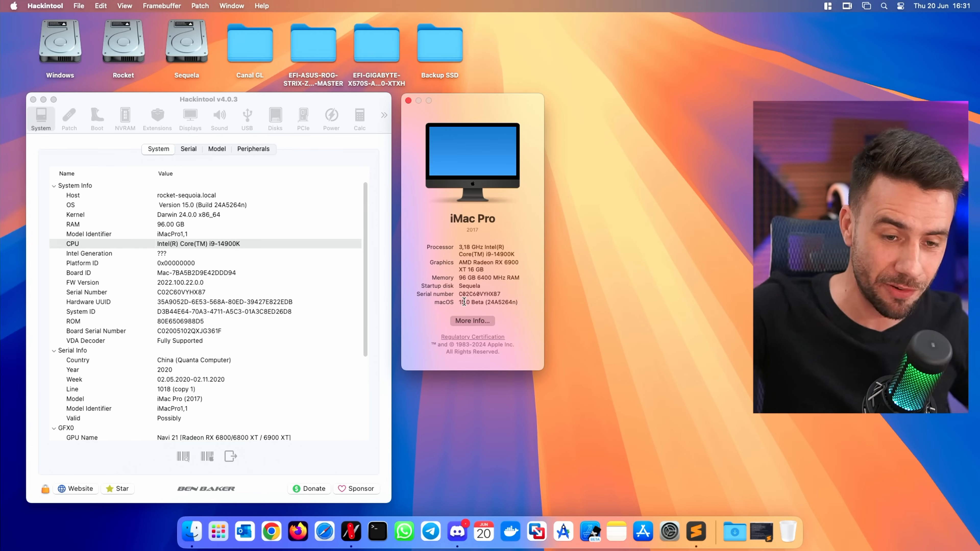
pyautogui.click(97, 114)
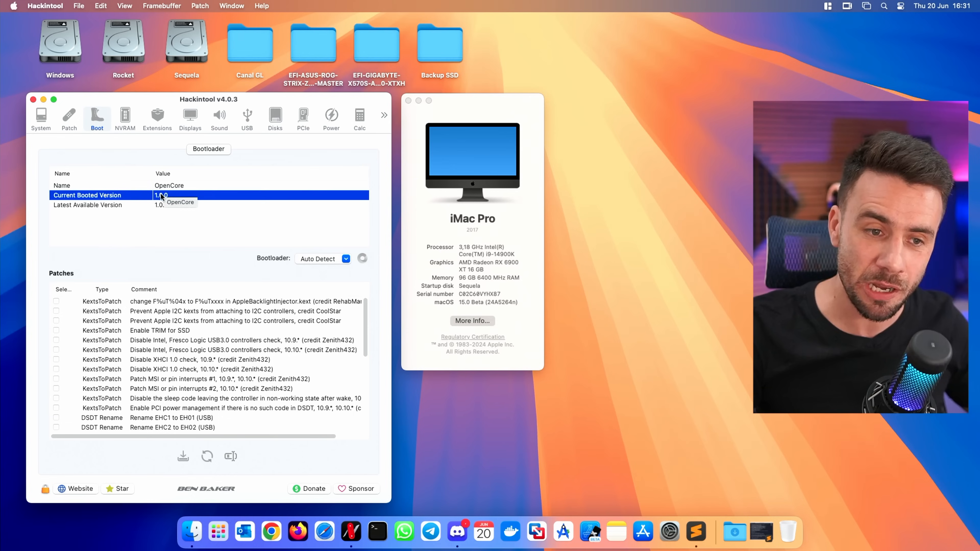
# Check the latest available bootloader version, then review the installed kext versions in Hackintool's extensions list
pyautogui.click(157, 205)
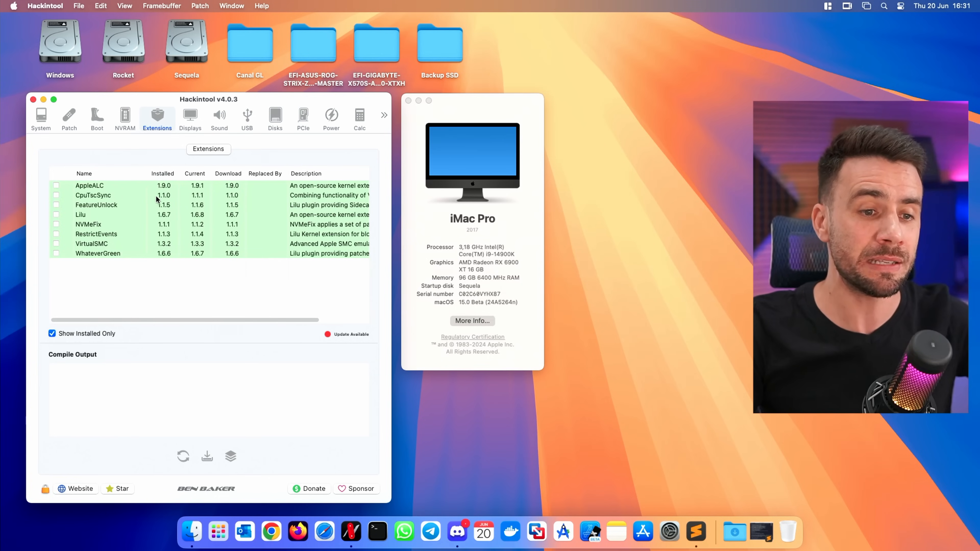
pyautogui.click(180, 455)
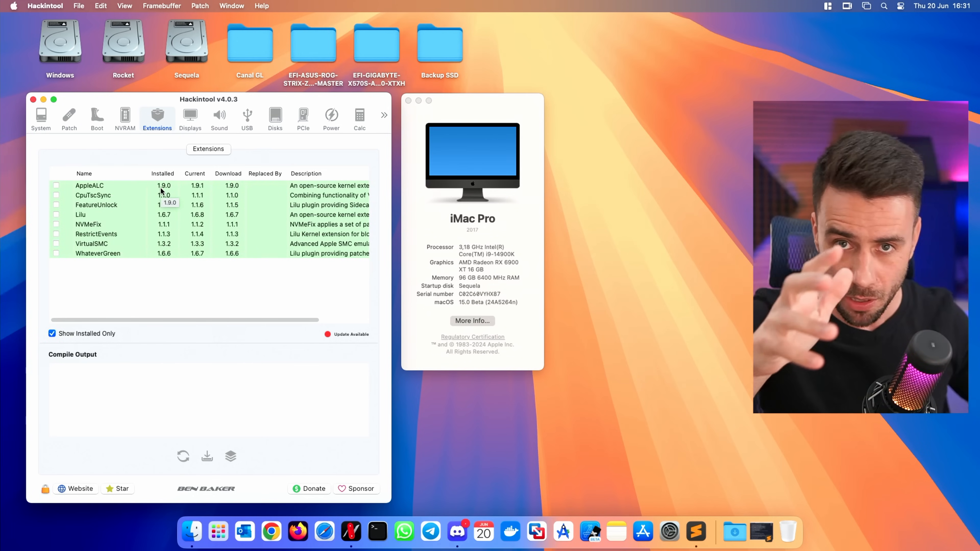
# Open the acidanthera/AppleALC GitHub repository in Chrome and compare its latest release with the installed AppleALC version in Hackintool
pyautogui.click(270, 529)
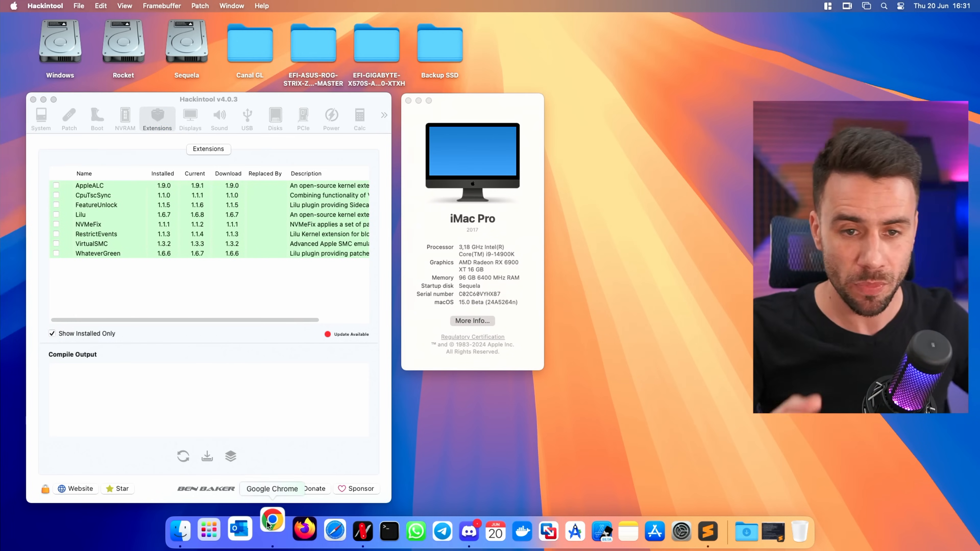
pyautogui.write('applealc')
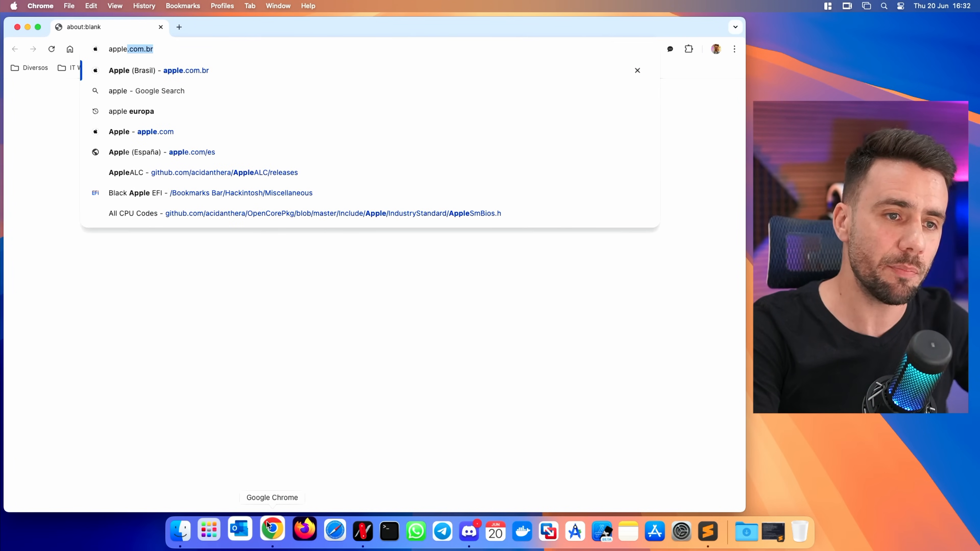
pyautogui.press('Return')
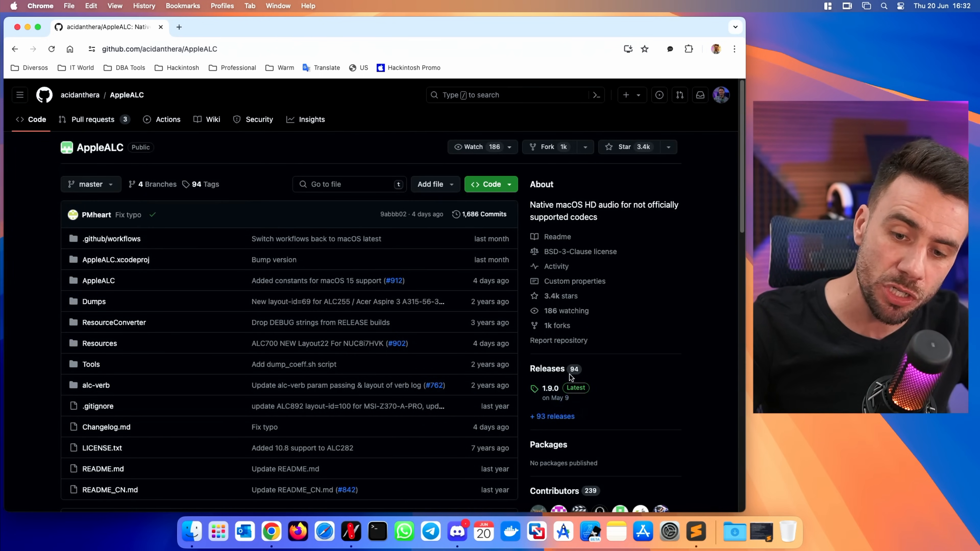
pyautogui.press('super+space')
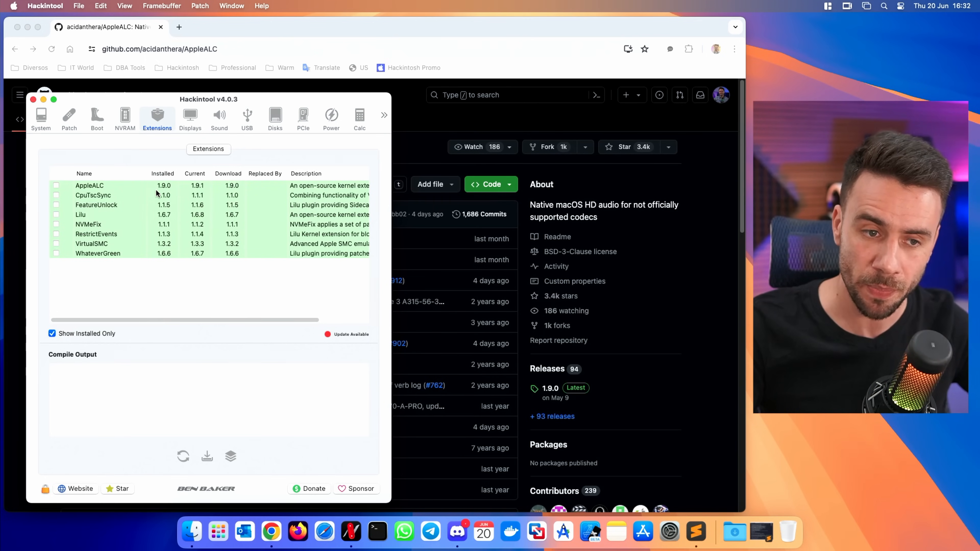
pyautogui.click(623, 384)
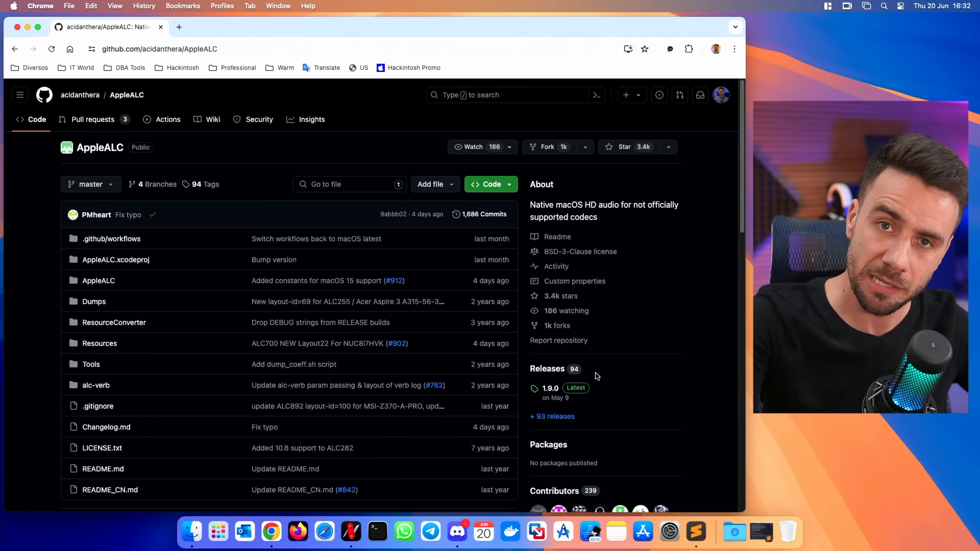
# Search for "opencore github" in a new browser tab and open the acidanthera/OpenCorePkg repository to check its latest release
pyautogui.press('super+t')
pyautogui.write('d')
pyautogui.press('BackSpace')
pyautogui.press('BackSpace')
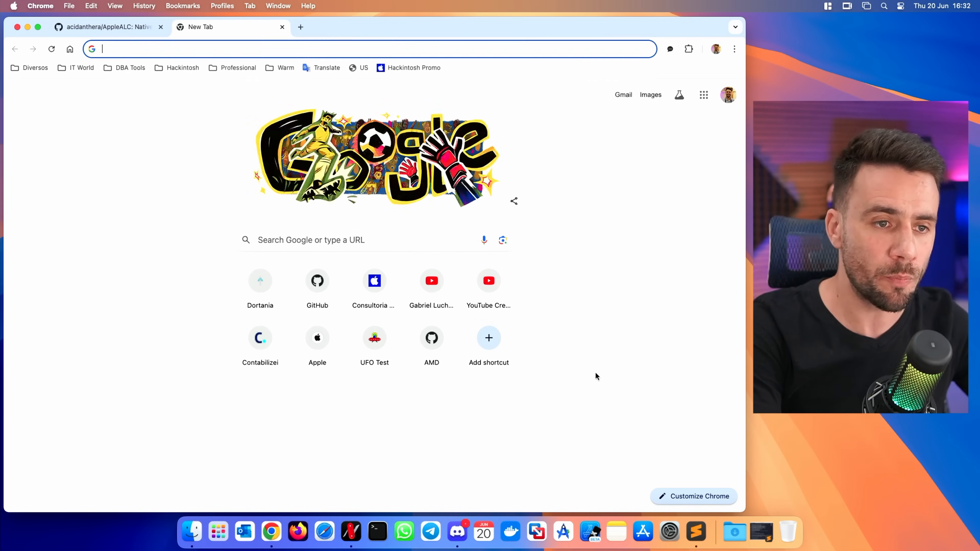
pyautogui.write('opencore github')
pyautogui.press('Return')
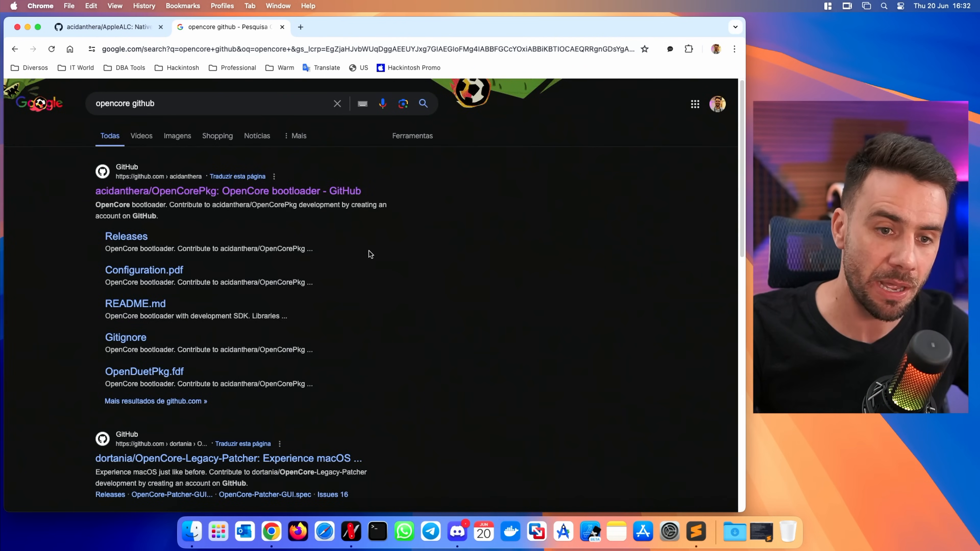
pyautogui.click(278, 192)
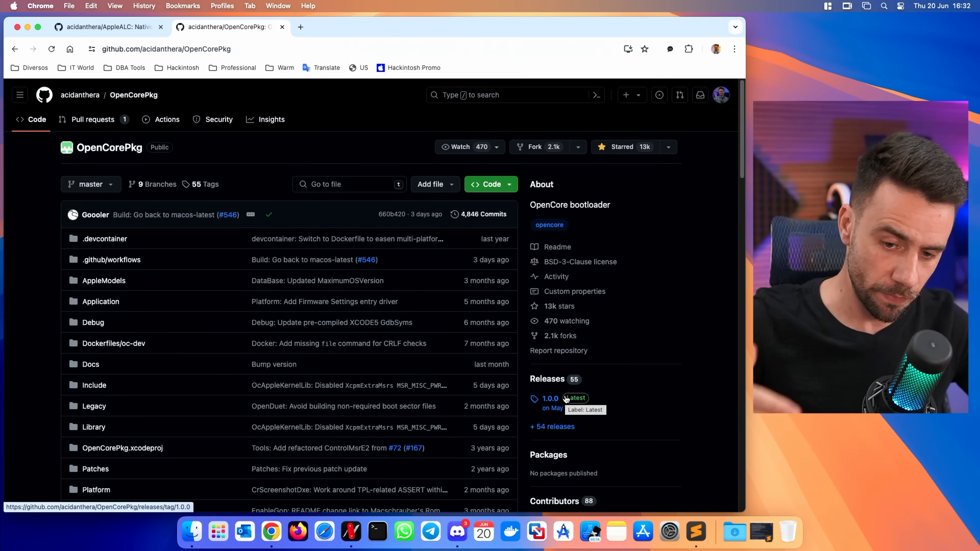
# Switch to Hackintool and compare the current booted OpenCore version with the latest release on GitHub
pyautogui.press('super+Tab')
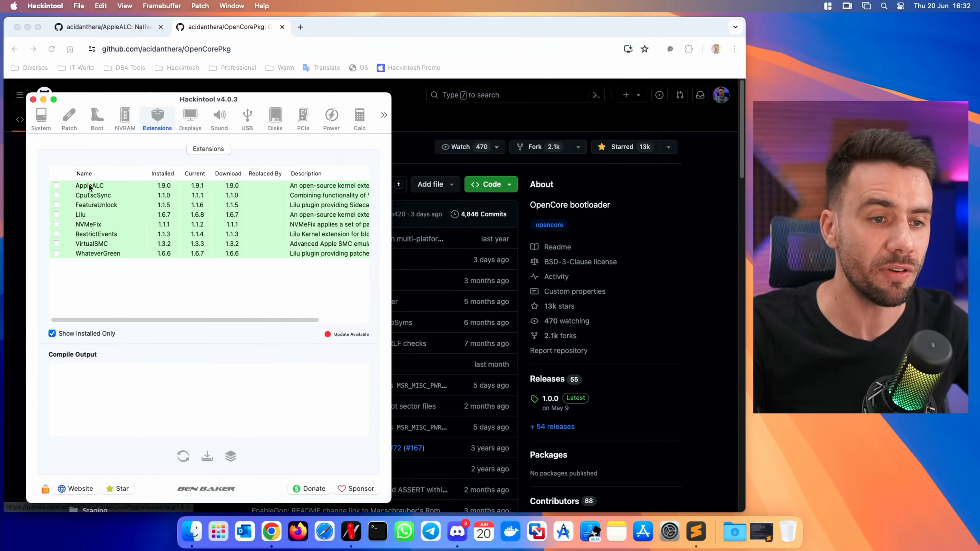
pyautogui.click(86, 120)
pyautogui.click(175, 195)
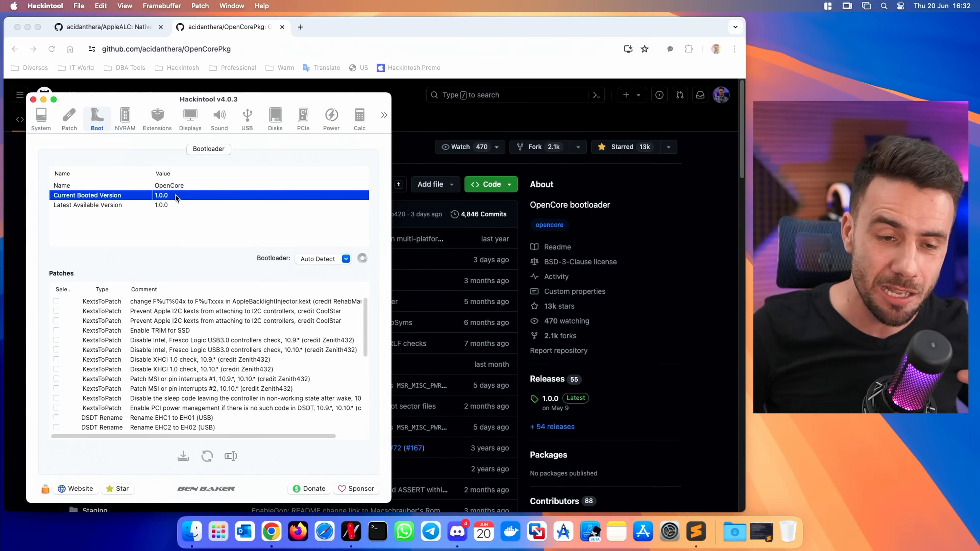
# Open Dortania's Builds page in a new Chrome tab and list all OpenCorePkg builds
pyautogui.click(363, 25)
pyautogui.press('super+t')
pyautogui.write('dor')
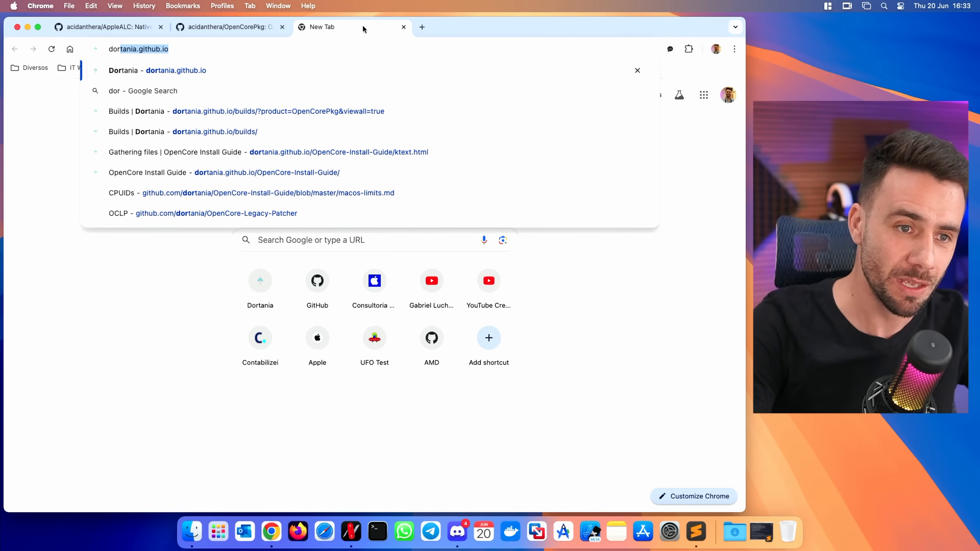
pyautogui.press('Return')
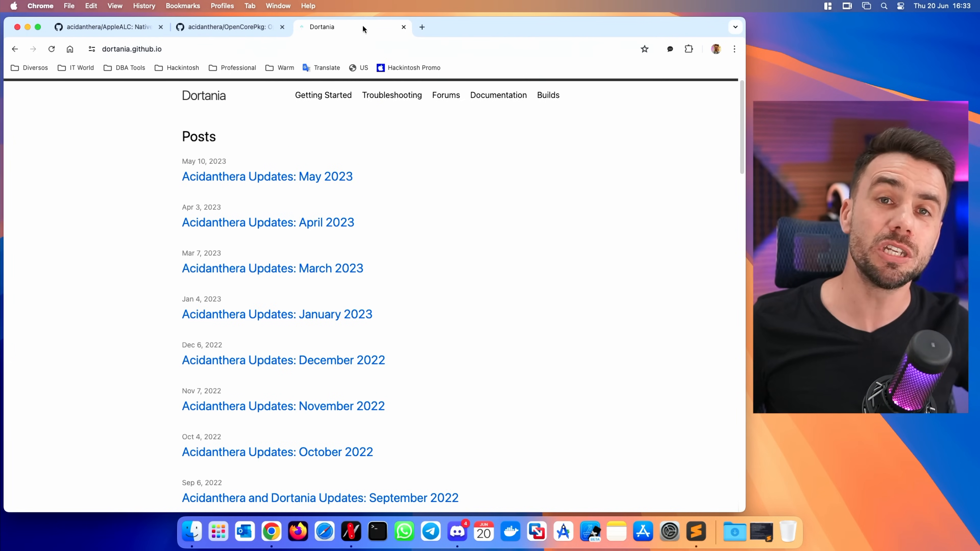
pyautogui.click(555, 96)
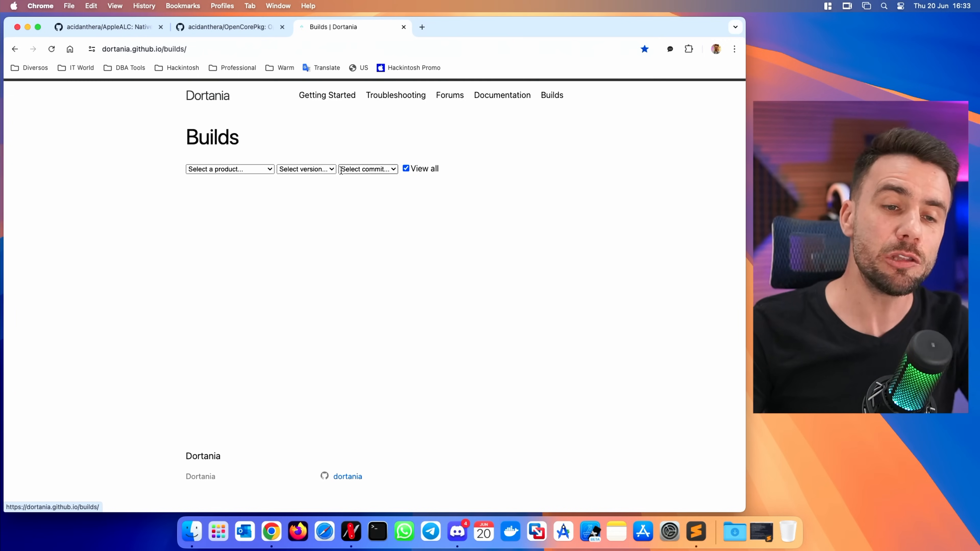
pyautogui.click(252, 171)
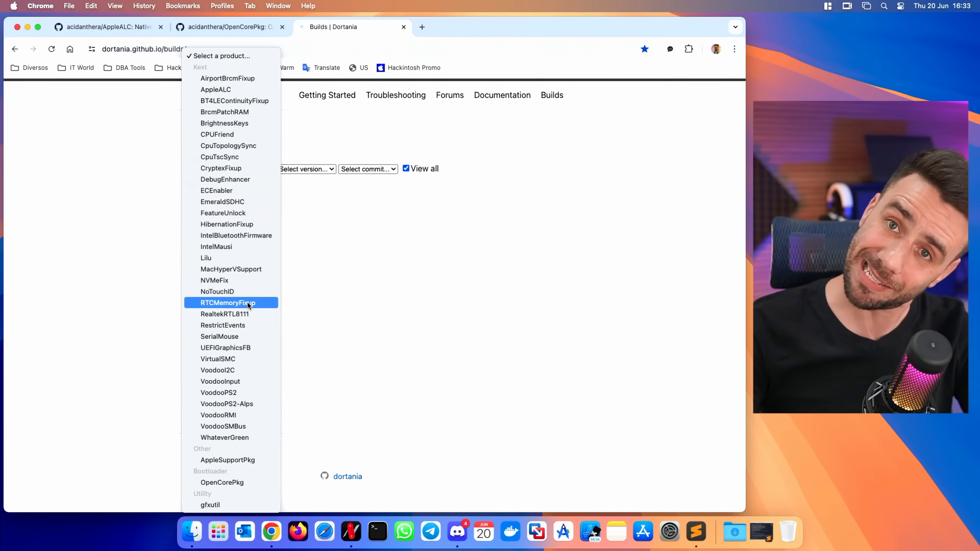
pyautogui.click(238, 484)
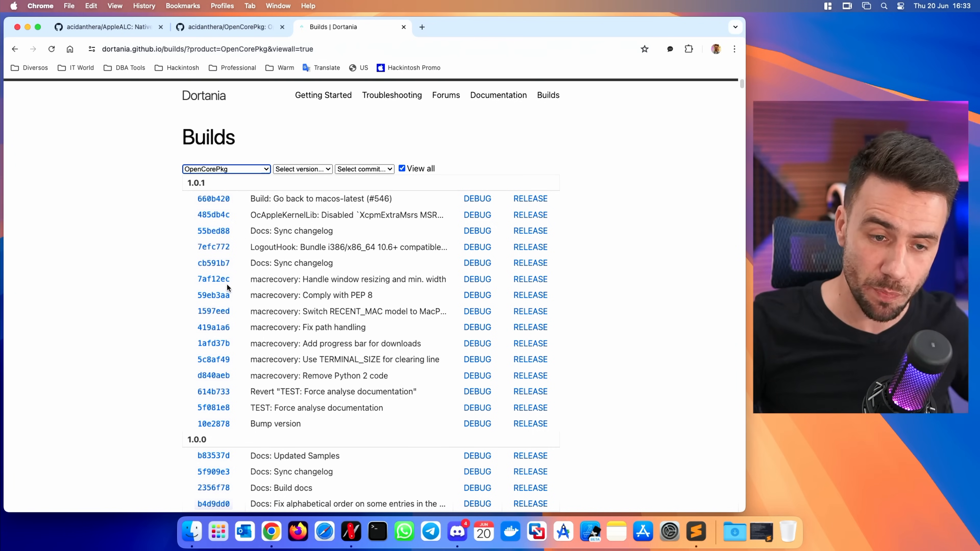
# Go through the commit notes of the OpenCorePkg 1.0.1 builds, highlighting the most recent entries
pyautogui.click(203, 185)
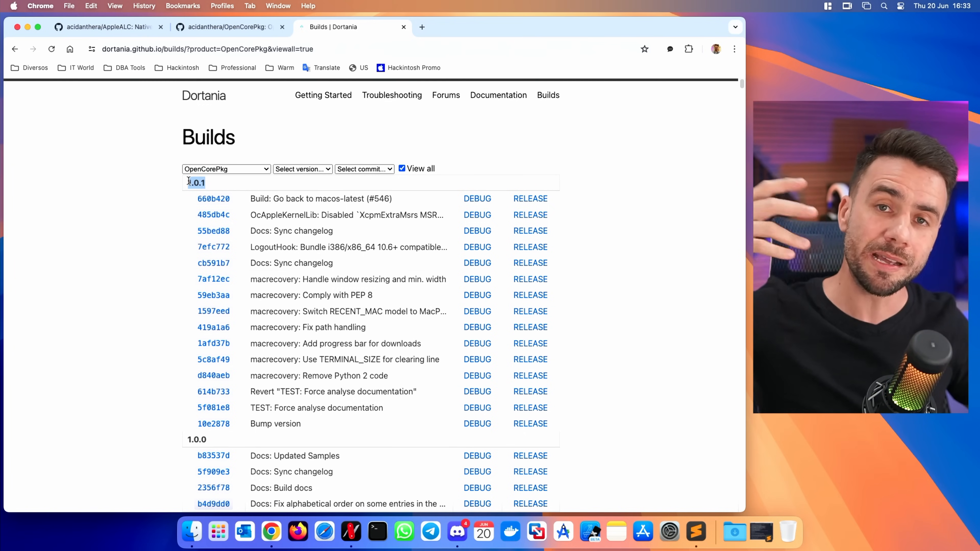
pyautogui.moveTo(279, 198); pyautogui.dragTo(350, 199)
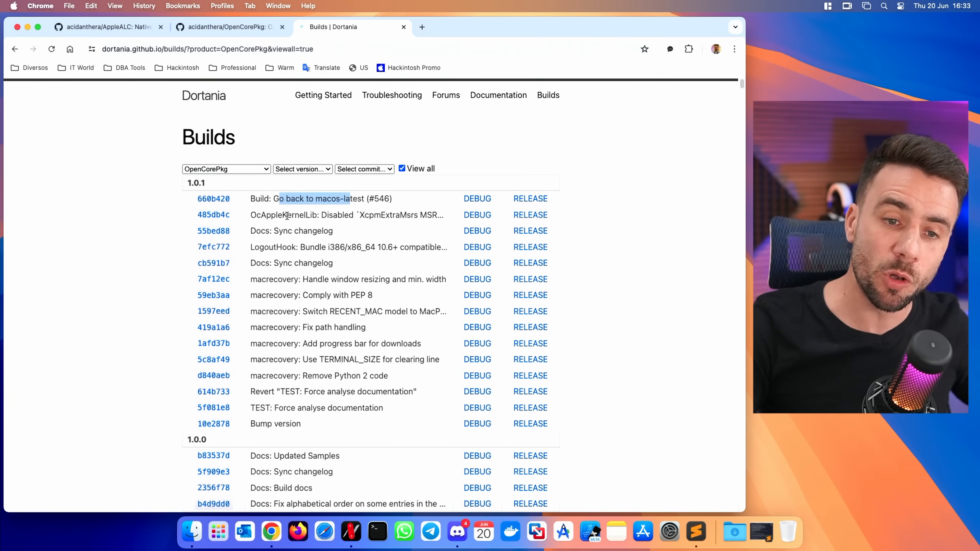
pyautogui.moveTo(287, 215); pyautogui.dragTo(374, 216)
pyautogui.moveTo(266, 231); pyautogui.dragTo(377, 247)
pyautogui.moveTo(285, 263); pyautogui.dragTo(359, 281)
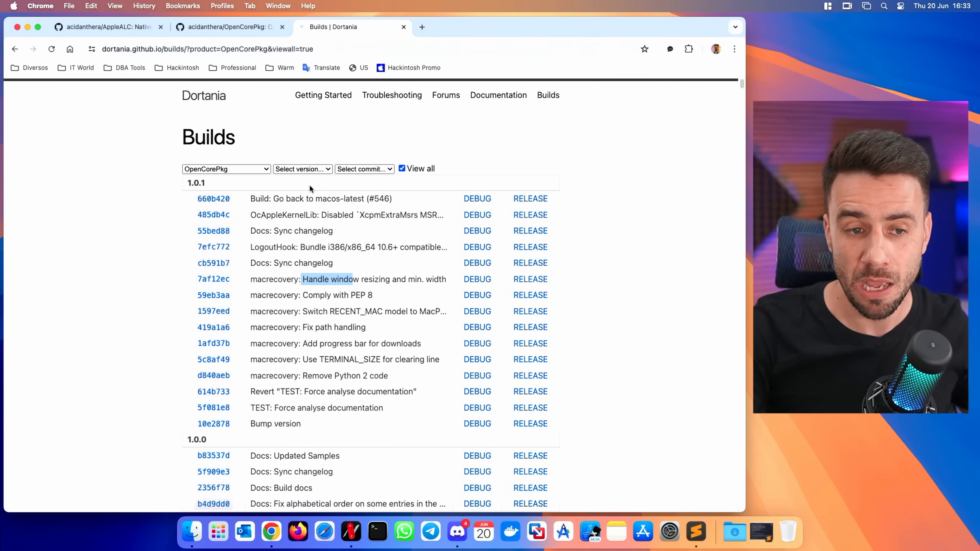
# List the WhateverGreen builds and highlight the version 1.6.7 commit about macOS 15 support
pyautogui.click(242, 170)
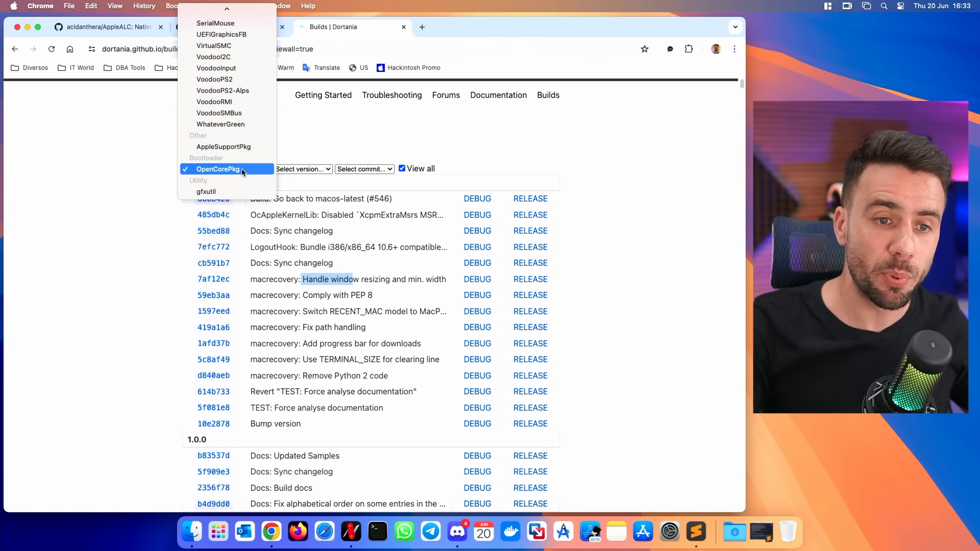
pyautogui.click(235, 126)
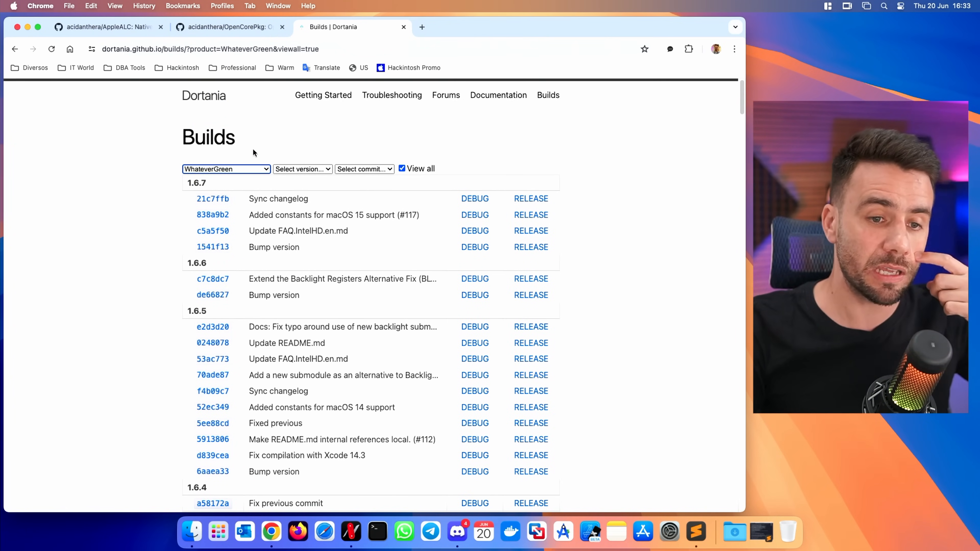
pyautogui.moveTo(250, 216); pyautogui.dragTo(321, 213)
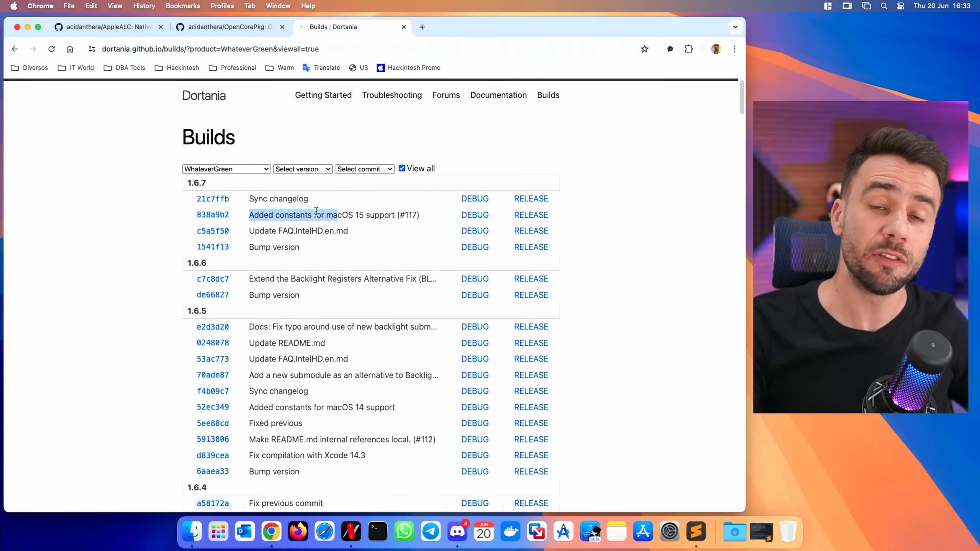
# List the Lilu builds and examine the version 1.6.8 commit about loading on macOS 15 without -lilubetaall
pyautogui.click(243, 170)
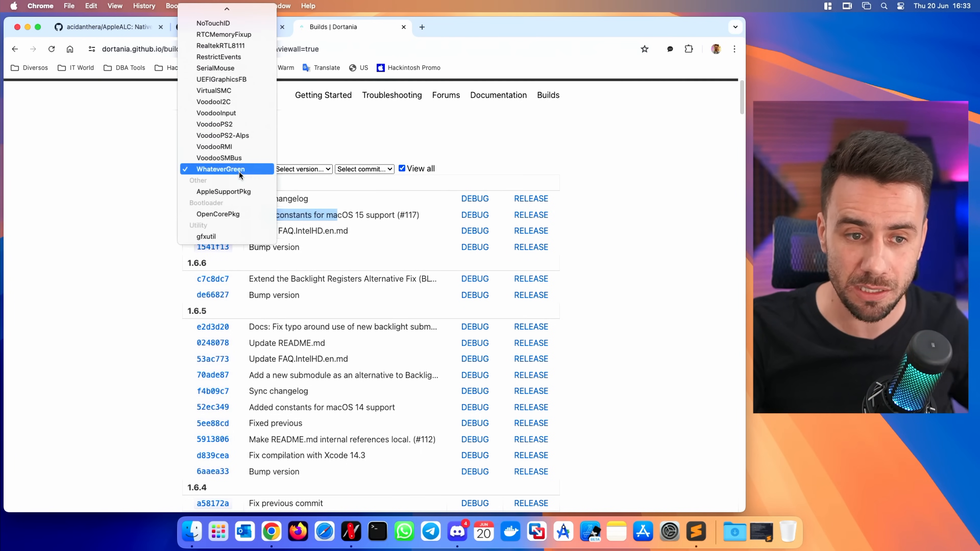
pyautogui.scroll(5, 220, 79)
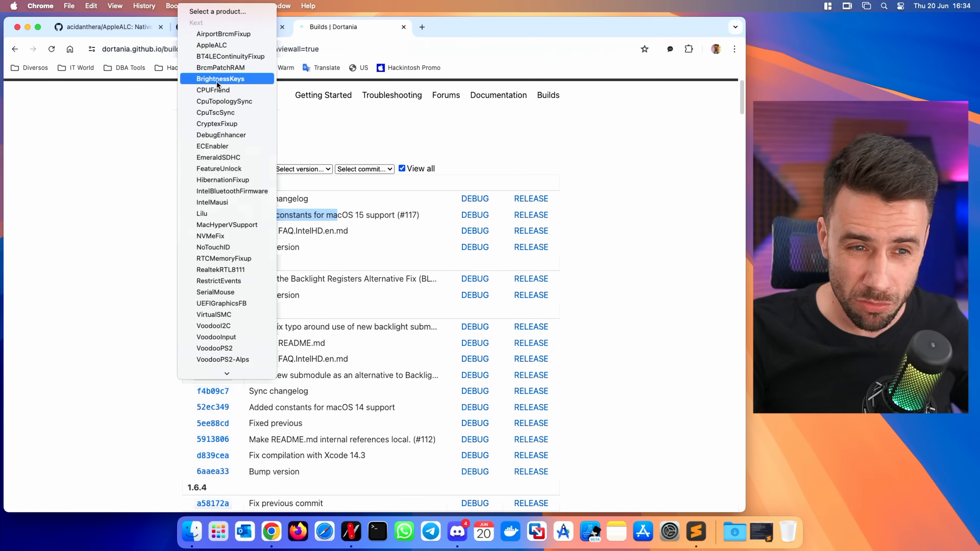
pyautogui.click(222, 213)
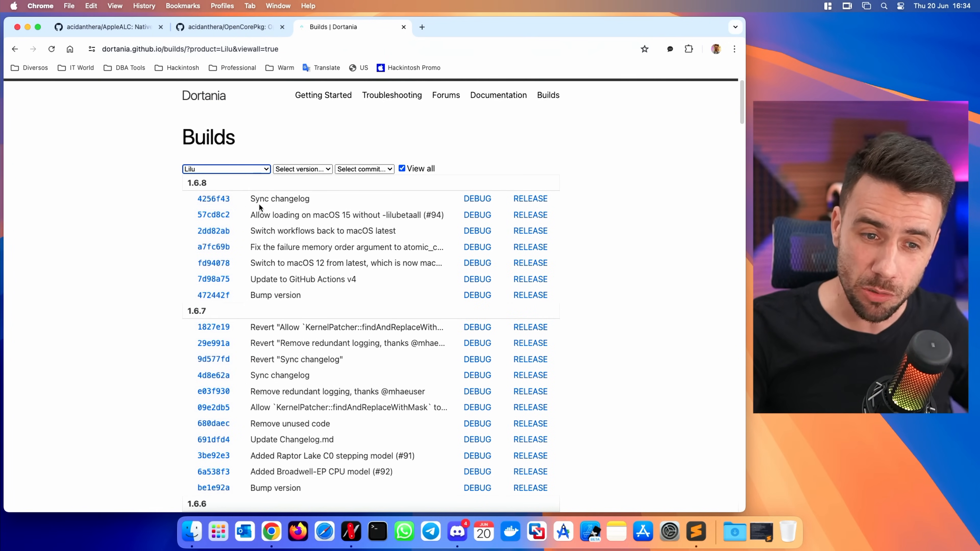
pyautogui.moveTo(247, 217); pyautogui.dragTo(405, 215)
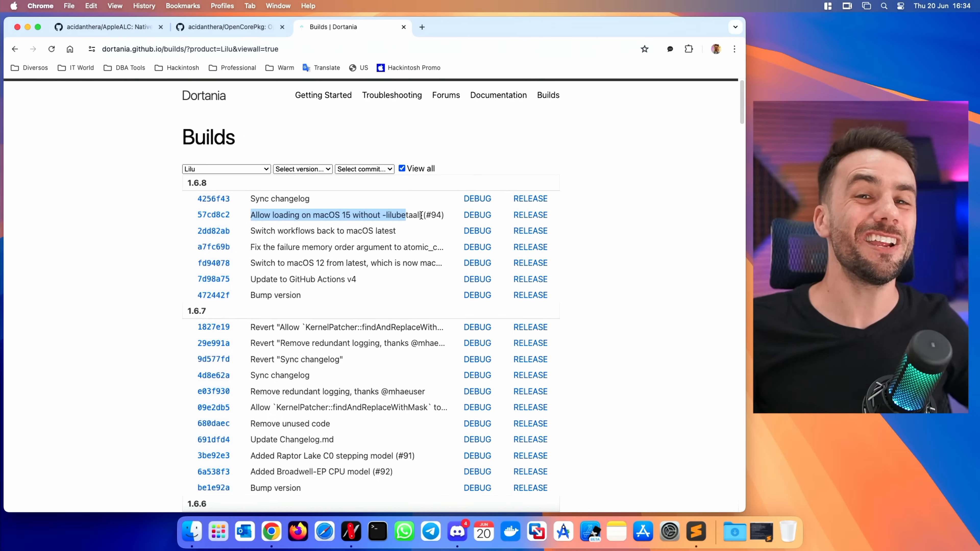
pyautogui.click(354, 219)
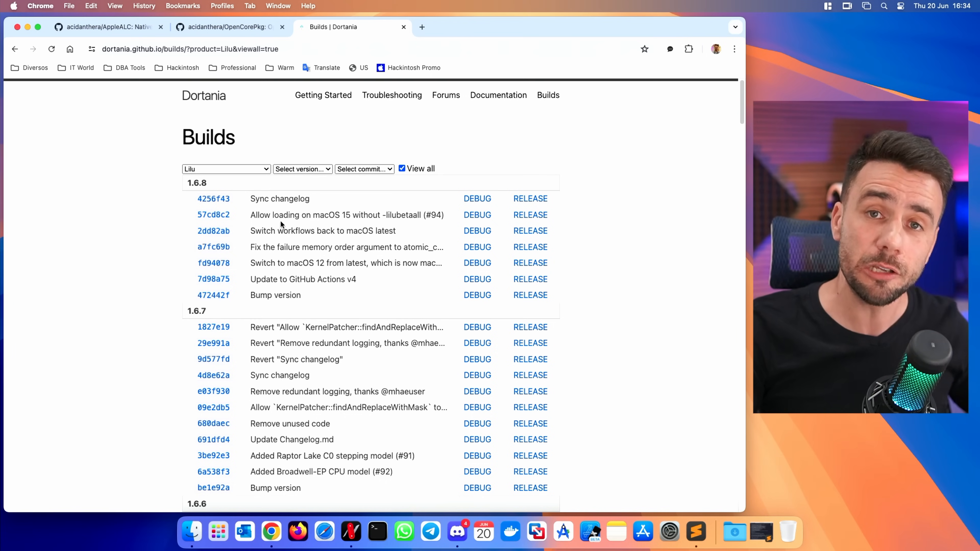
# List the AppleALC builds and highlight the version 1.9.1 commit about constants for macOS 15 support
pyautogui.click(225, 168)
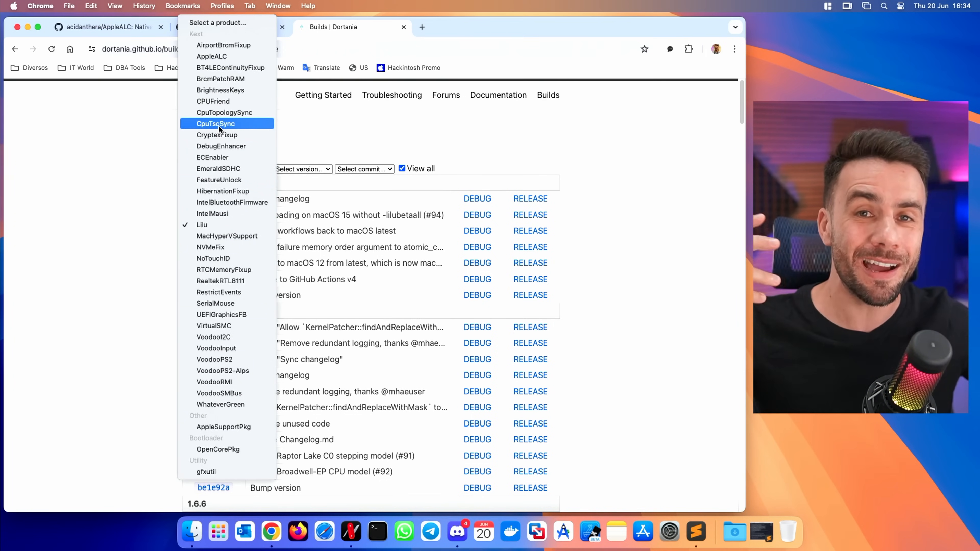
pyautogui.click(220, 57)
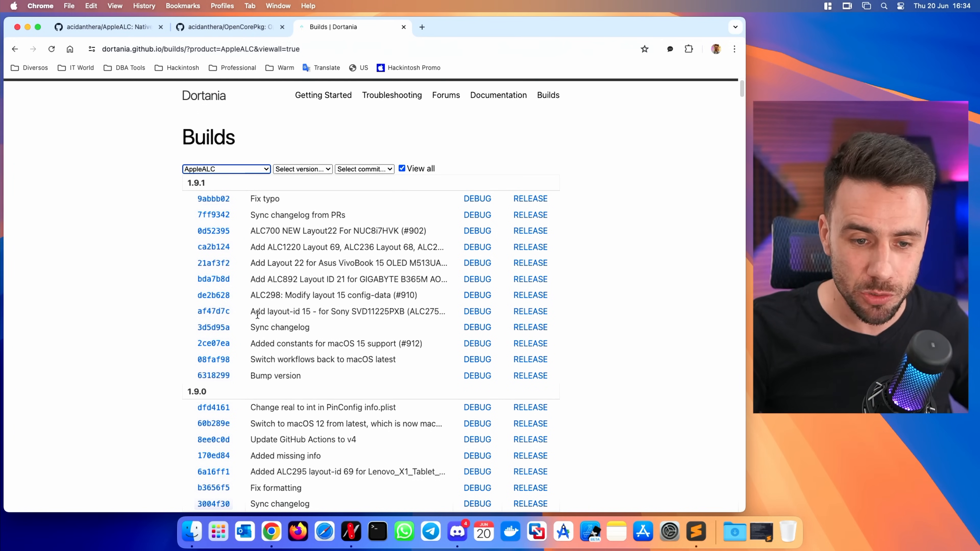
pyautogui.moveTo(255, 343); pyautogui.dragTo(396, 340)
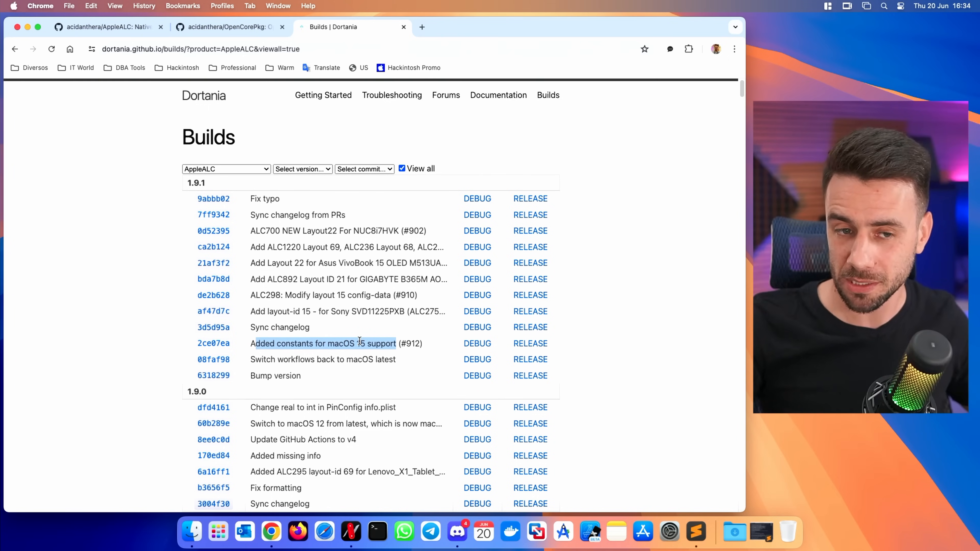
pyautogui.click(220, 173)
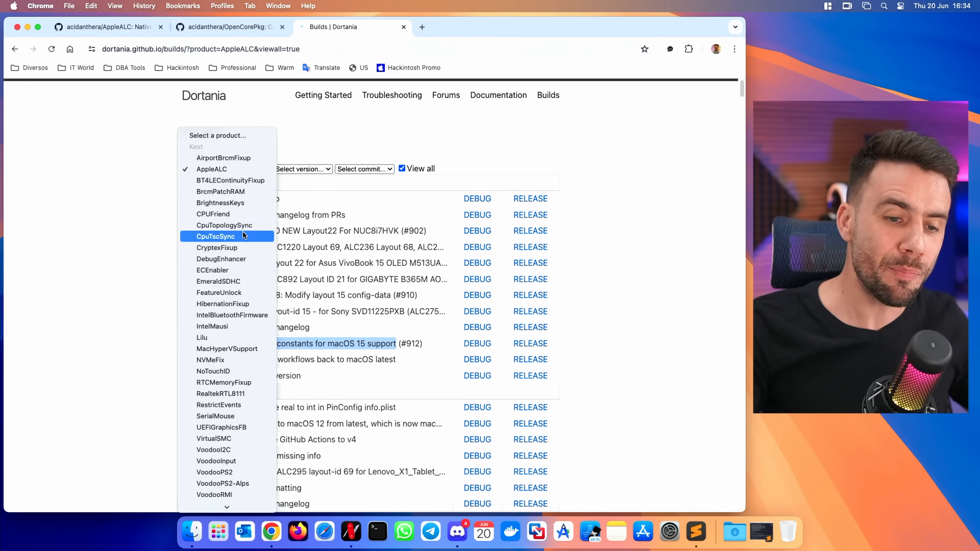
pyautogui.click(408, 272)
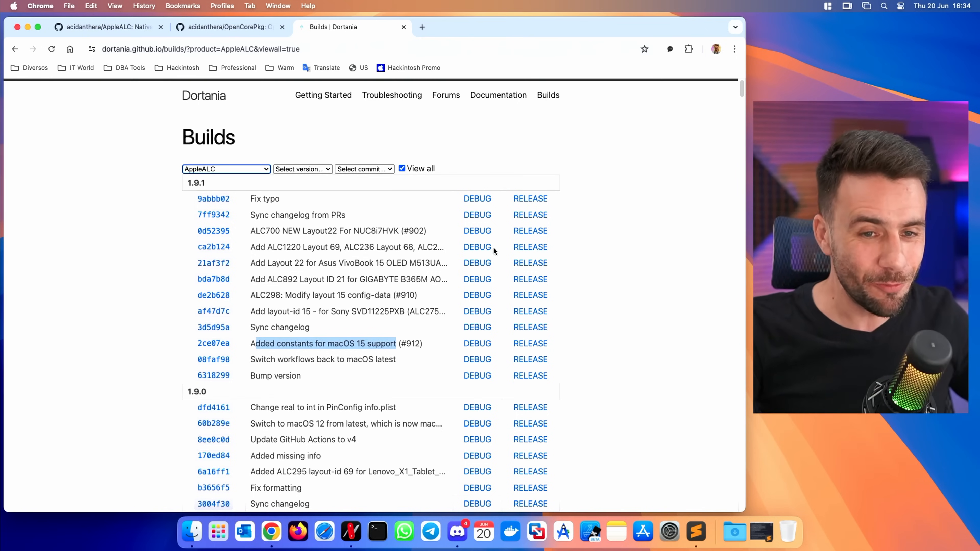
# Show the Mac's system overview and highlight the processor information
pyautogui.click(12, 10)
pyautogui.click(18, 17)
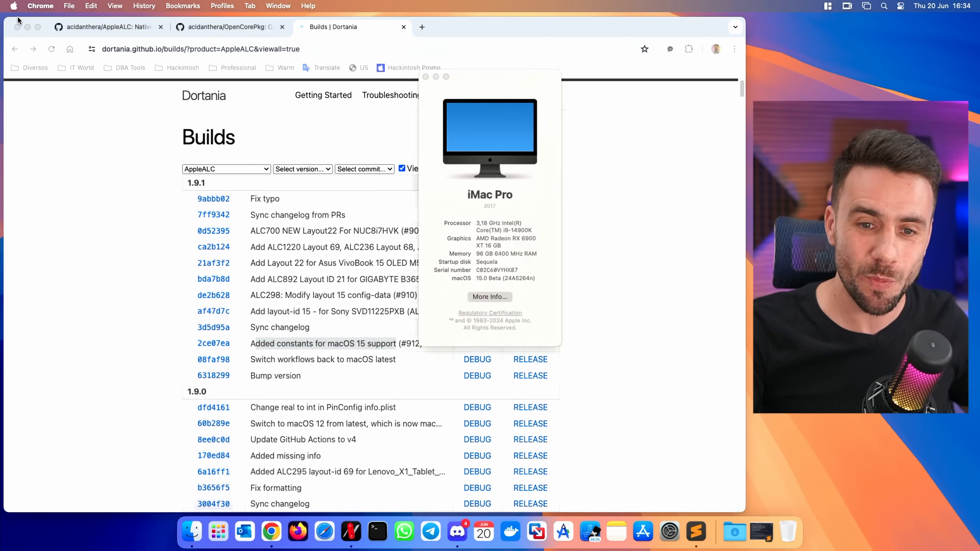
pyautogui.moveTo(482, 223); pyautogui.dragTo(547, 232)
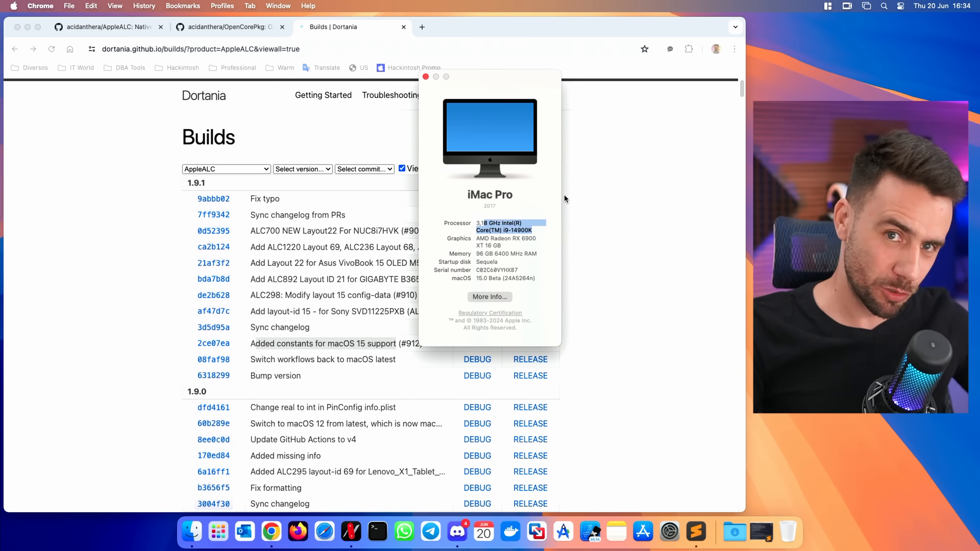
# Highlight the graphics card information in the Mac's system overview
pyautogui.moveTo(481, 244); pyautogui.dragTo(522, 248)
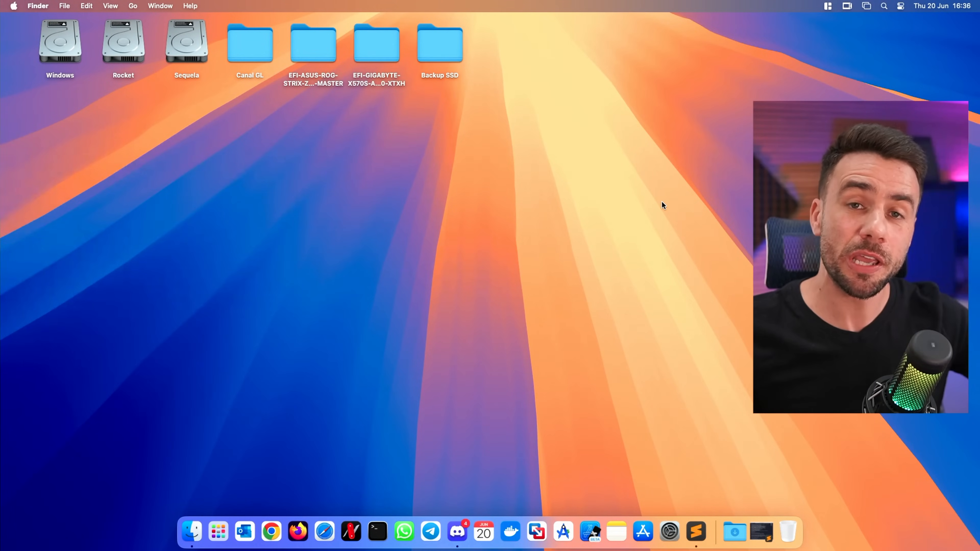
# Mount the EFI partition of the Sequoia drive, authorizing it with the account password
pyautogui.rightClick(178, 45)
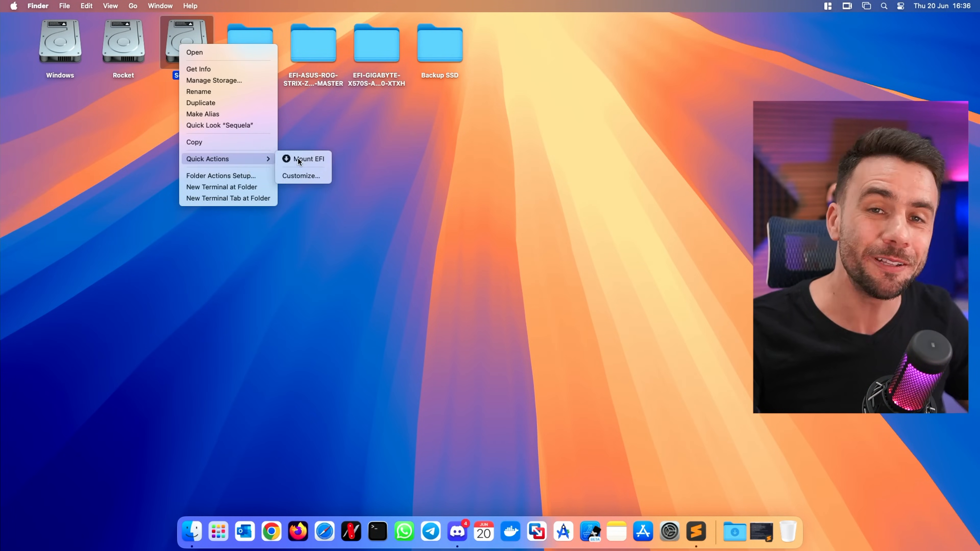
pyautogui.click(297, 159)
pyautogui.write('••')
pyautogui.press('Return')
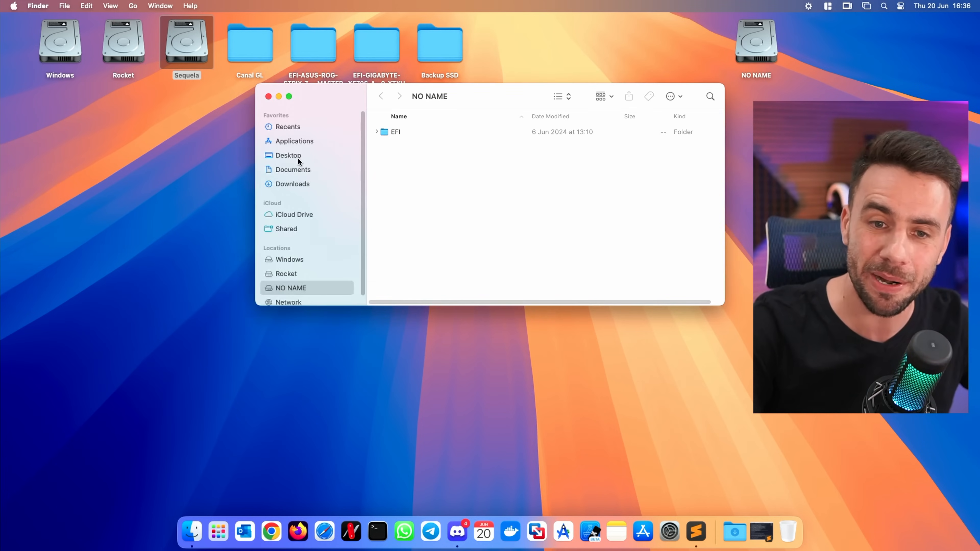
# Go into the OC folder of the mounted EFI partition and open config.plist in the plist editor
pyautogui.press('Down')
pyautogui.press('Down')
pyautogui.press('super+Down')
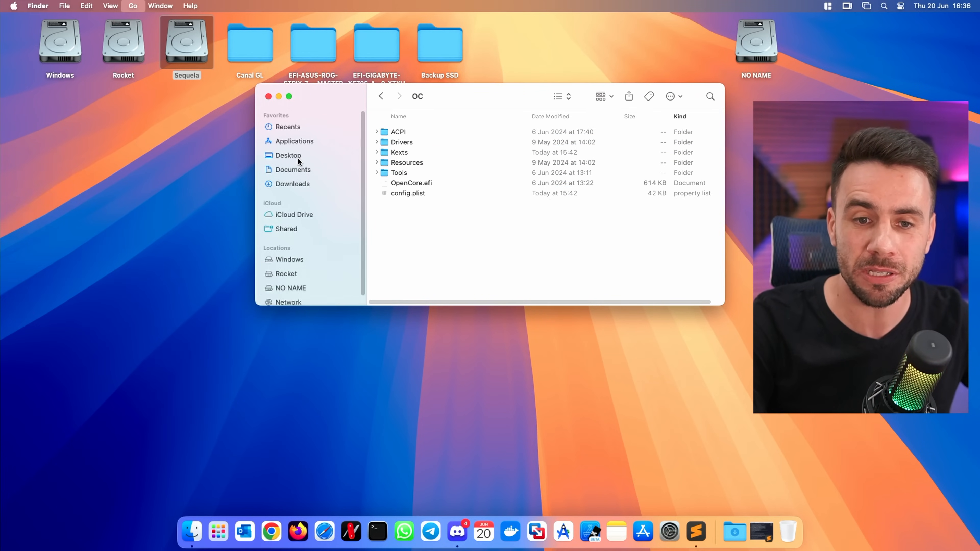
pyautogui.press('Down')
pyautogui.press('Down')
pyautogui.press('Down')
pyautogui.press('Down')
pyautogui.press('Down')
pyautogui.press('Down')
pyautogui.press('Down')
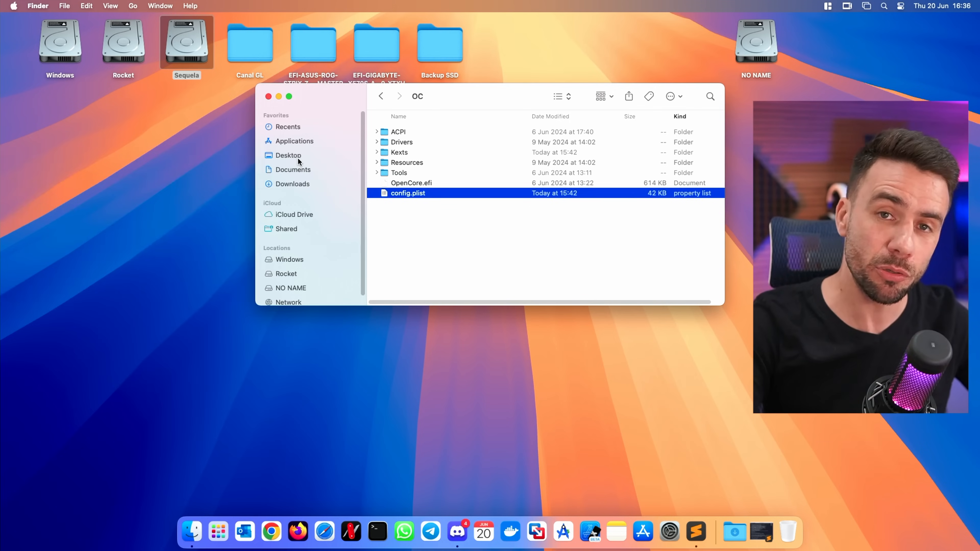
pyautogui.press('super+o')
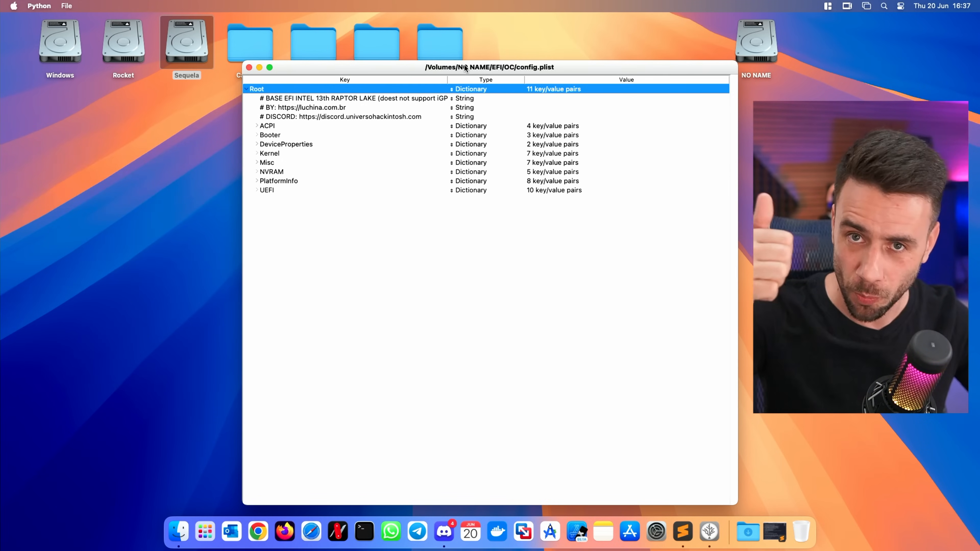
# Search the keys of config.plist for boot-args
pyautogui.press('super+f')
pyautogui.write('boo')
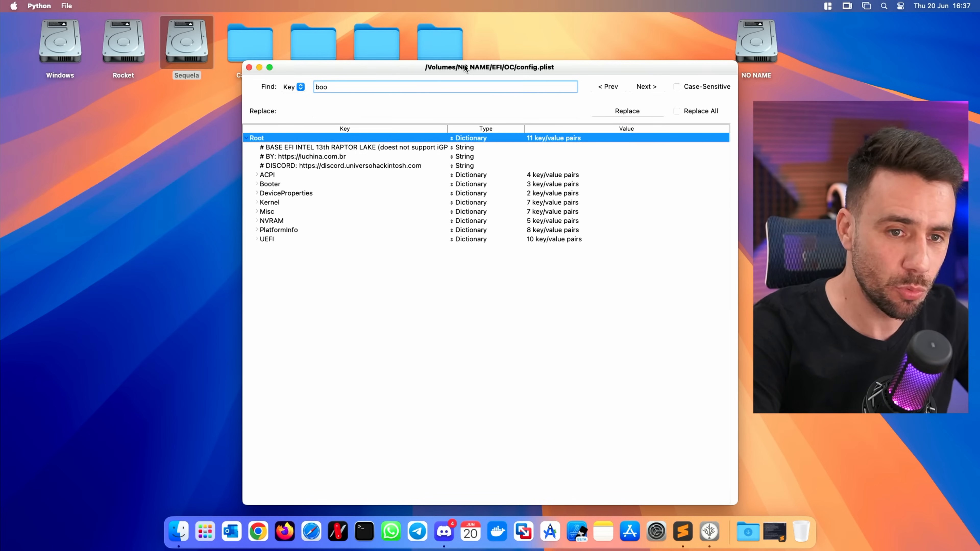
pyautogui.write('t-args')
pyautogui.press('Return')
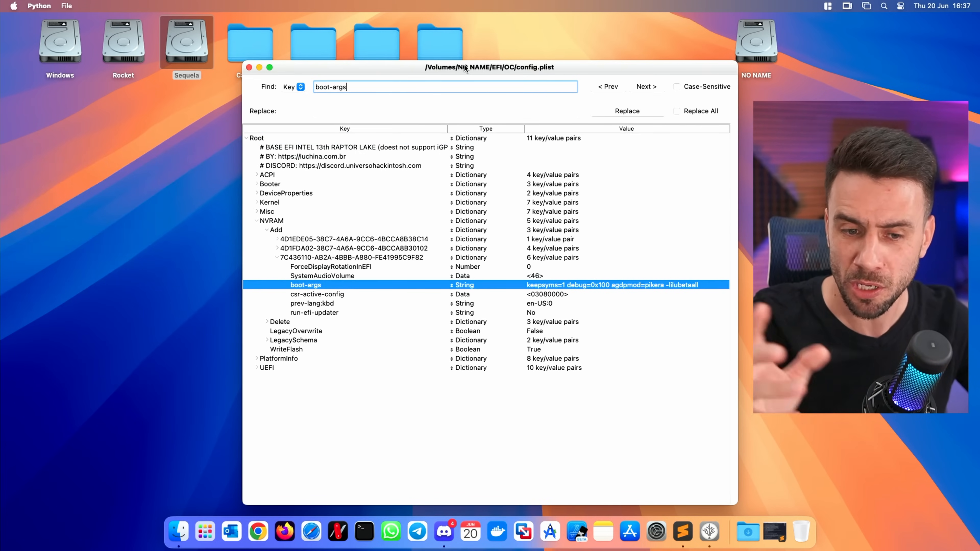
# Highlight the -lilubetaall argument within the boot-args value, leaving the value unedited
pyautogui.click(668, 287)
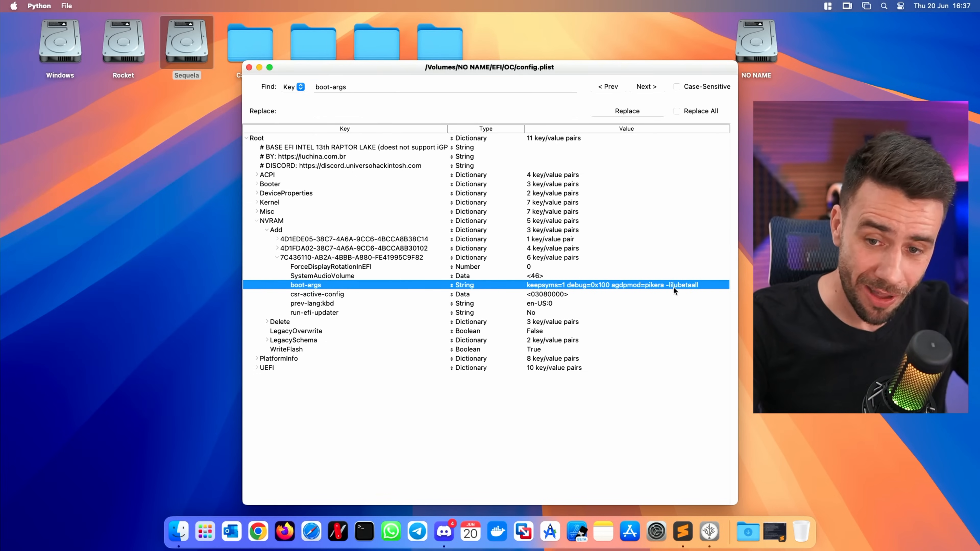
pyautogui.doubleClick(666, 284)
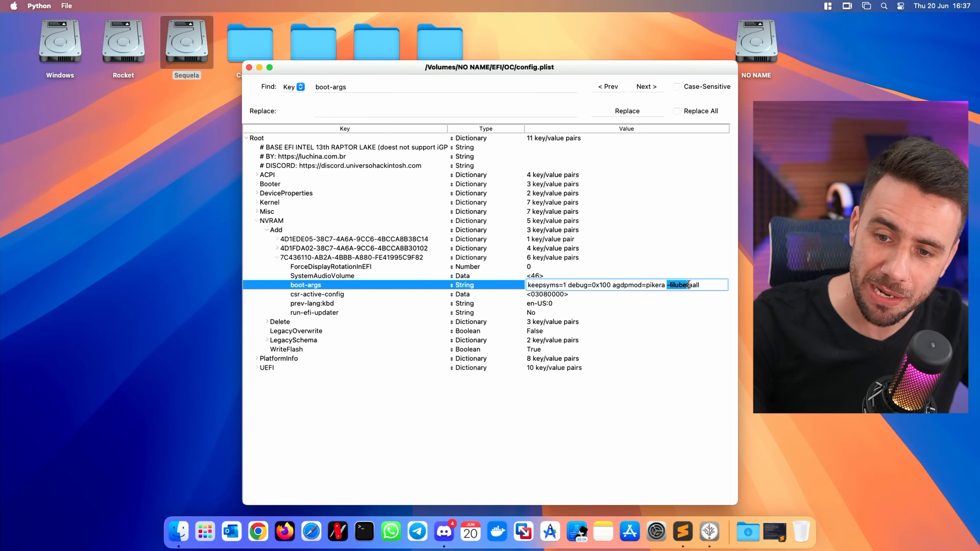
pyautogui.moveTo(687, 285); pyautogui.dragTo(706, 284)
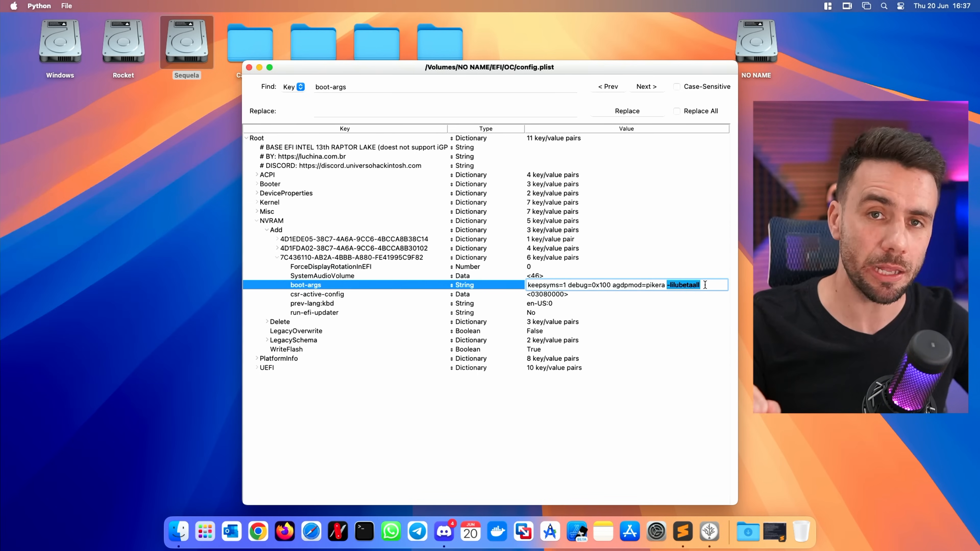
pyautogui.click(701, 284)
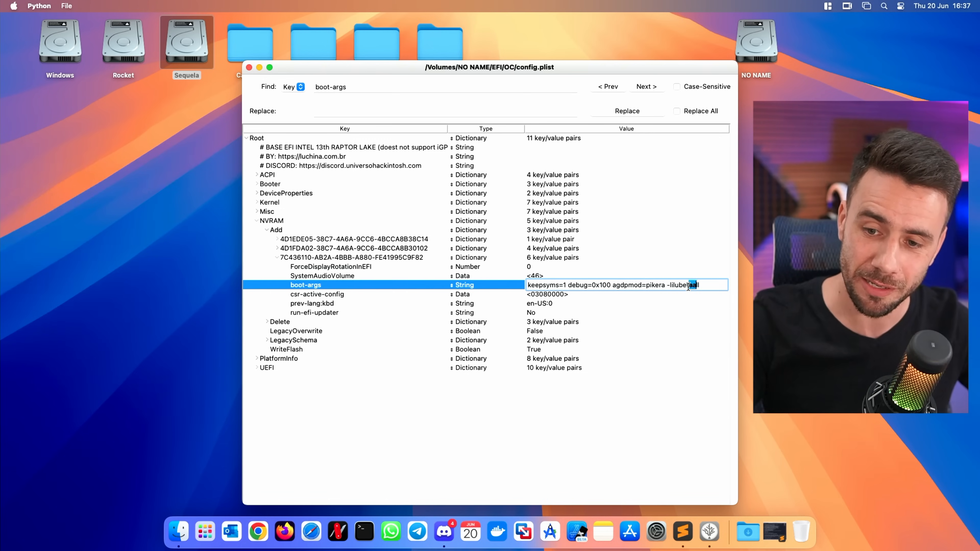
pyautogui.moveTo(694, 285); pyautogui.dragTo(667, 285)
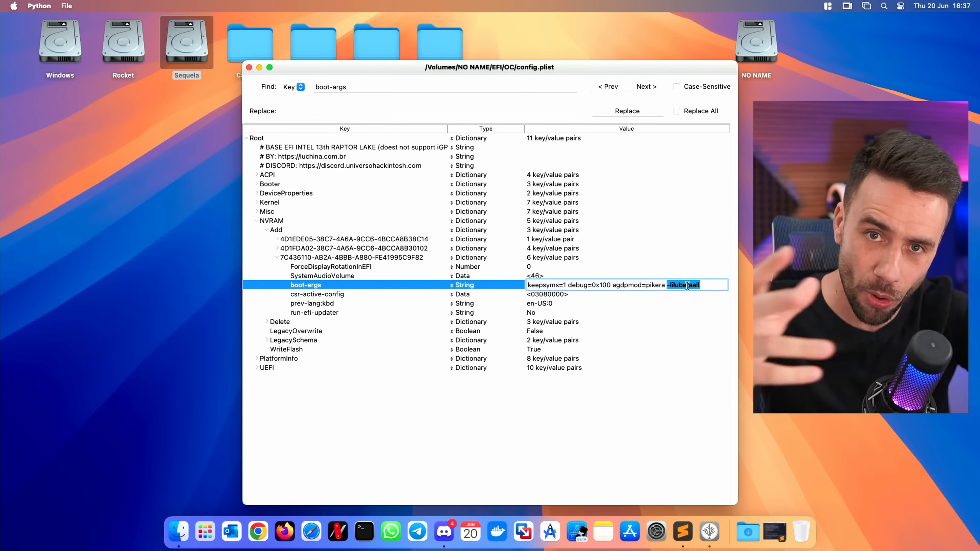
pyautogui.moveTo(704, 286); pyautogui.dragTo(670, 282)
pyautogui.click(679, 285)
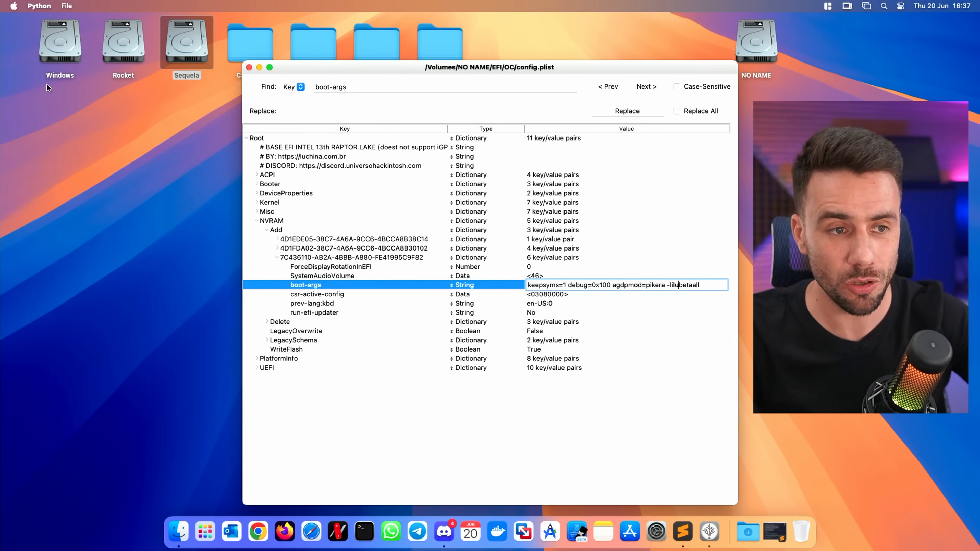
# Show the Mac's system overview beside config.plist, highlight the processor information, and close the overview again
pyautogui.click(11, 5)
pyautogui.click(18, 21)
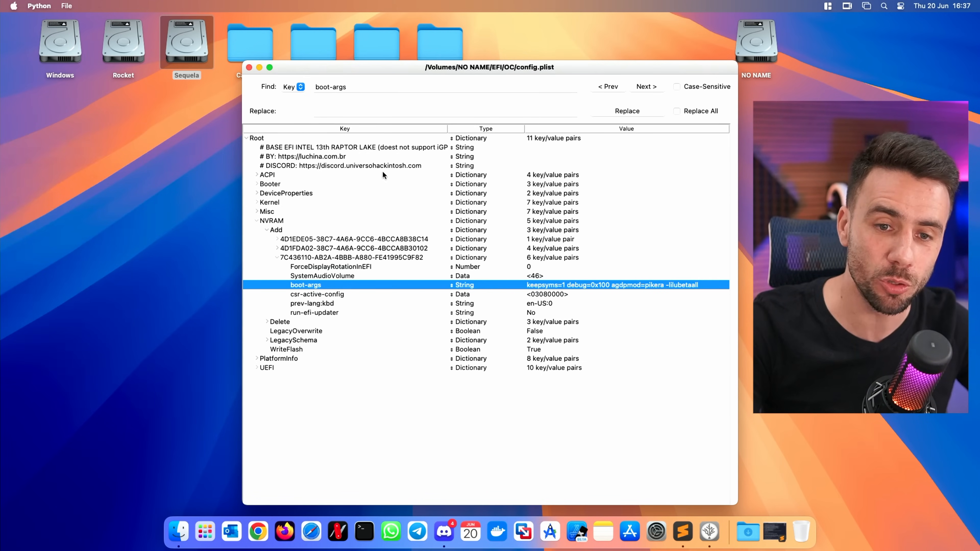
pyautogui.moveTo(497, 72); pyautogui.dragTo(731, 83)
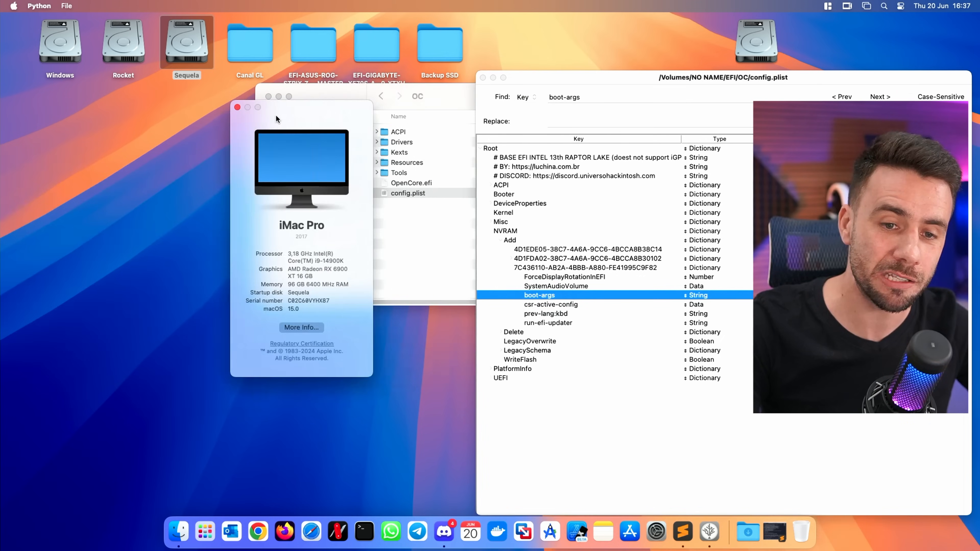
pyautogui.moveTo(295, 251); pyautogui.dragTo(349, 269)
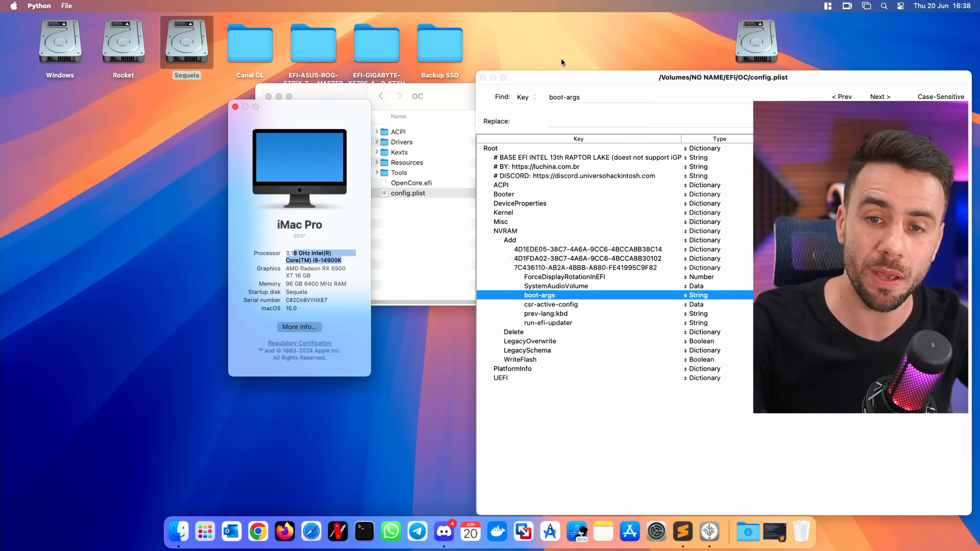
pyautogui.press('super+w')
pyautogui.moveTo(609, 74); pyautogui.dragTo(304, 49)
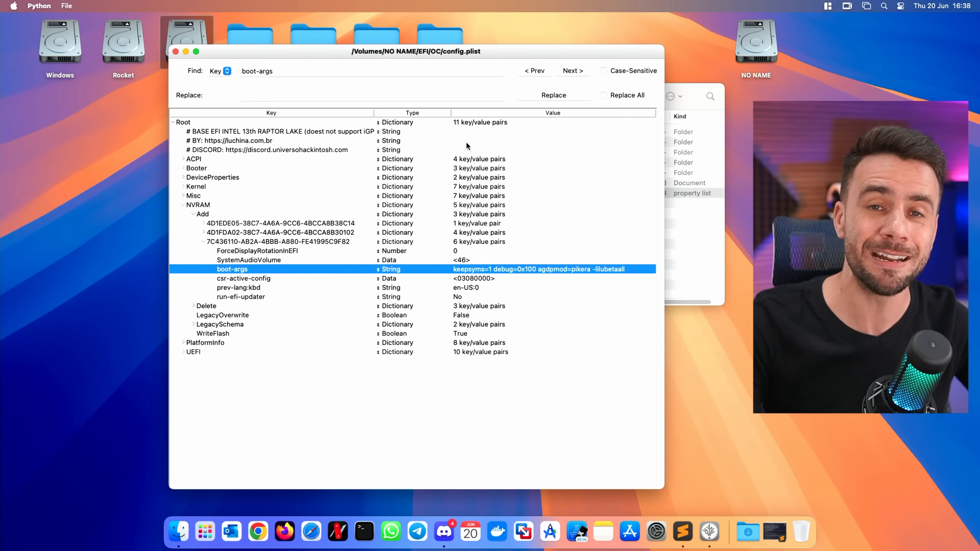
# Hide the find and replace bar and collapse the expanded NVRAM section of config.plist
pyautogui.press('super+f')
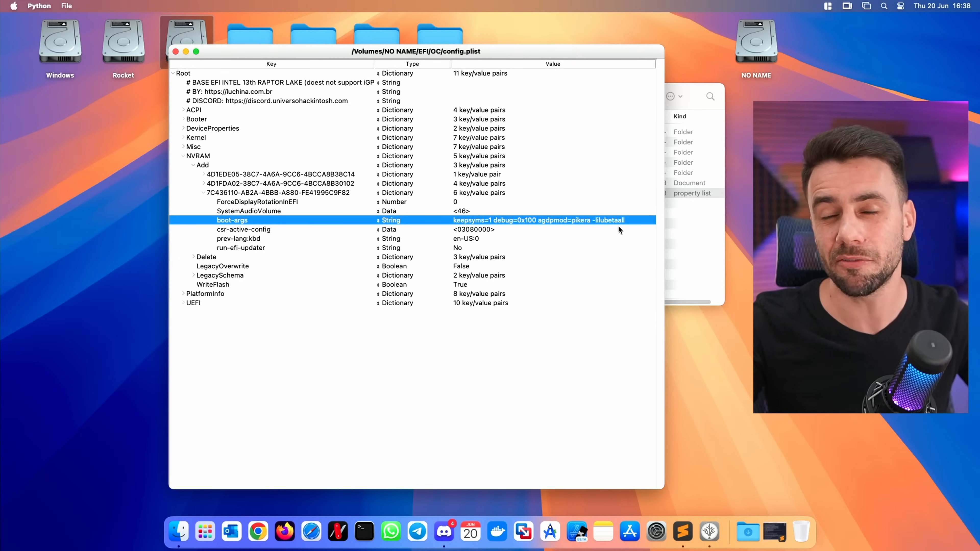
pyautogui.press('Left')
pyautogui.press('Left')
pyautogui.press('Left')
pyautogui.press('Left')
pyautogui.press('Left')
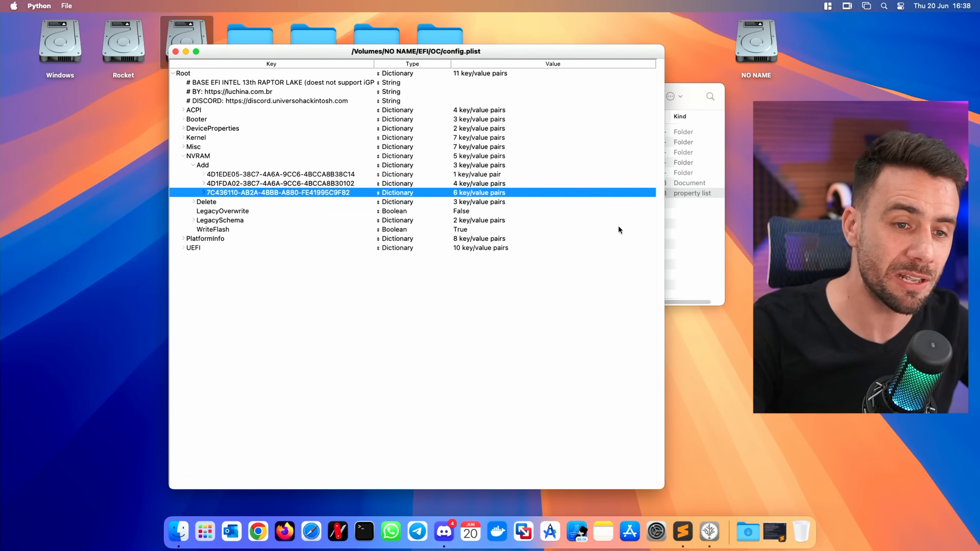
pyautogui.press('Left')
pyautogui.press('Left')
# Expand the Add array under Kernel in config.plist to list its kext entries
pyautogui.press('Down')
pyautogui.press('Down')
pyautogui.press('Down')
pyautogui.press('Down')
pyautogui.press('Down')
pyautogui.press('Down')
pyautogui.press('Down')
pyautogui.press('Right')
pyautogui.press('Down')
pyautogui.press('Right')
pyautogui.press('Down')
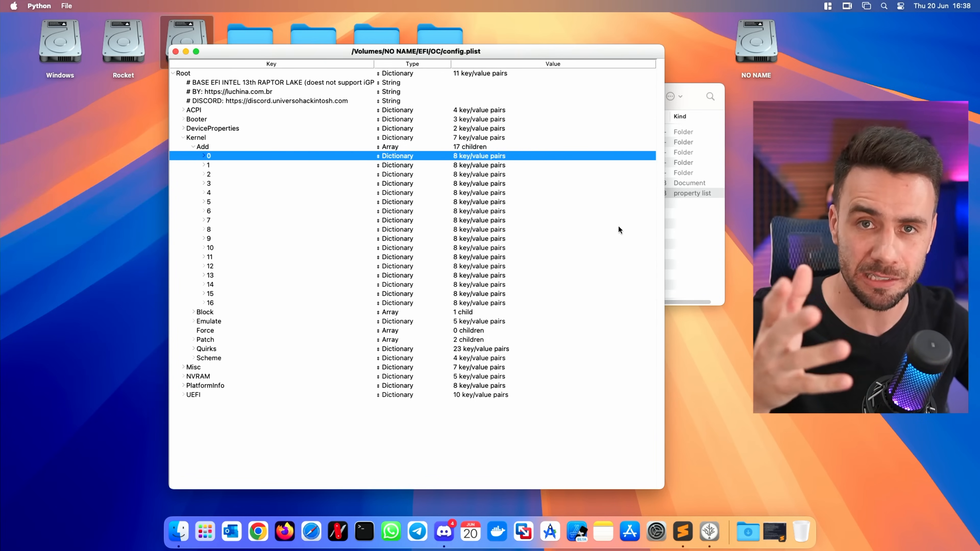
# Show the contents of the OC folder's Kexts folder in Finder
pyautogui.click(691, 237)
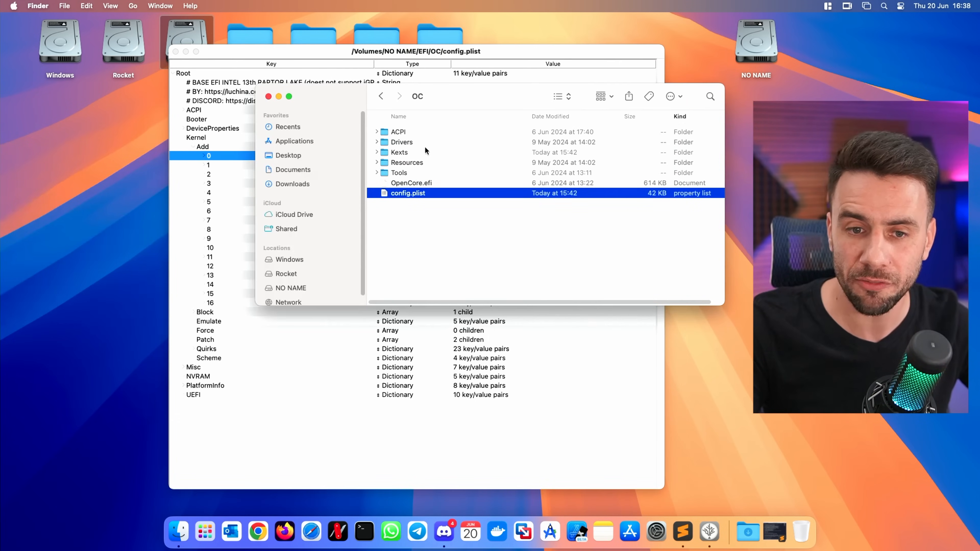
pyautogui.doubleClick(414, 152)
pyautogui.moveTo(462, 97); pyautogui.dragTo(508, 136)
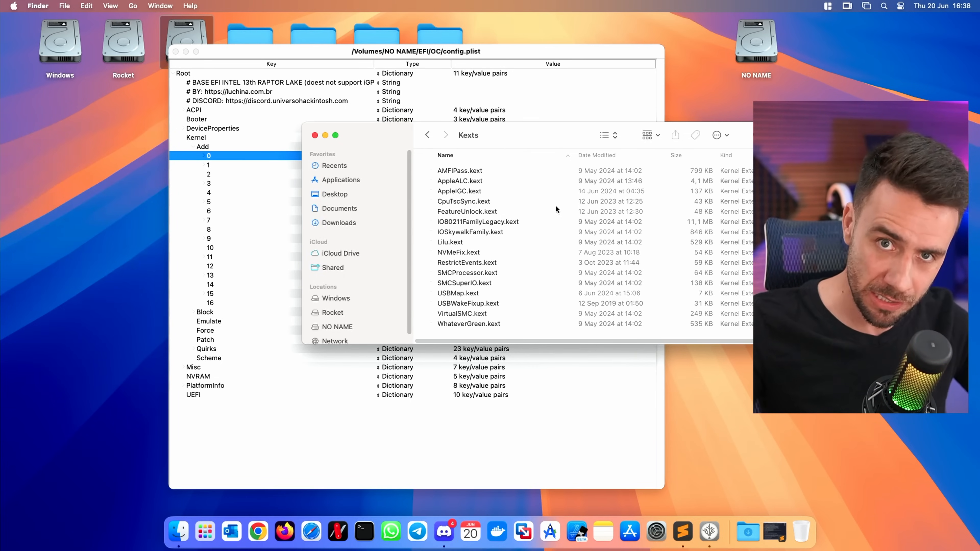
# Return to config.plist and inspect Kernel > Add entries 0 and 1, leaving entry 1 for IOSkywalkFamily.kext expanded
pyautogui.press('super+Tab')
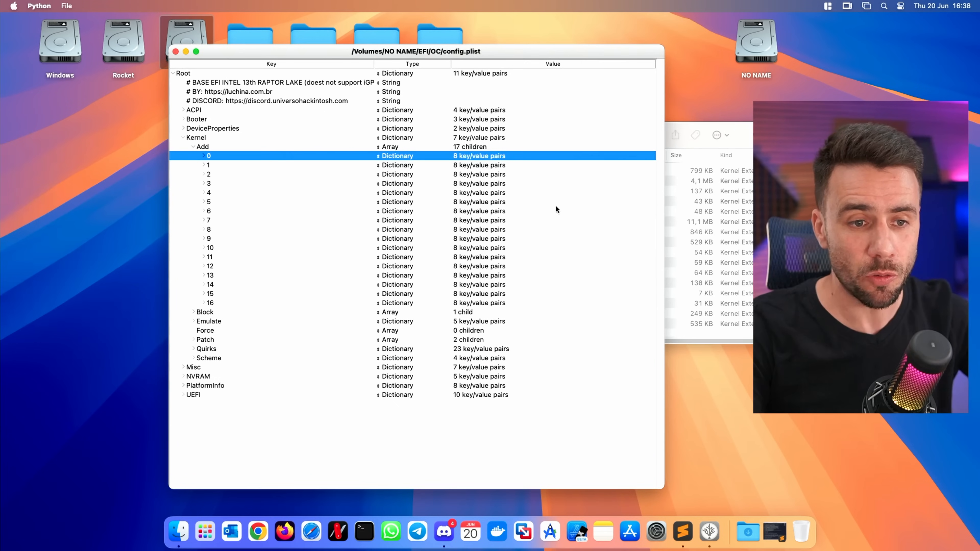
pyautogui.press('Right')
pyautogui.press('Left')
pyautogui.press('Down')
pyautogui.press('Right')
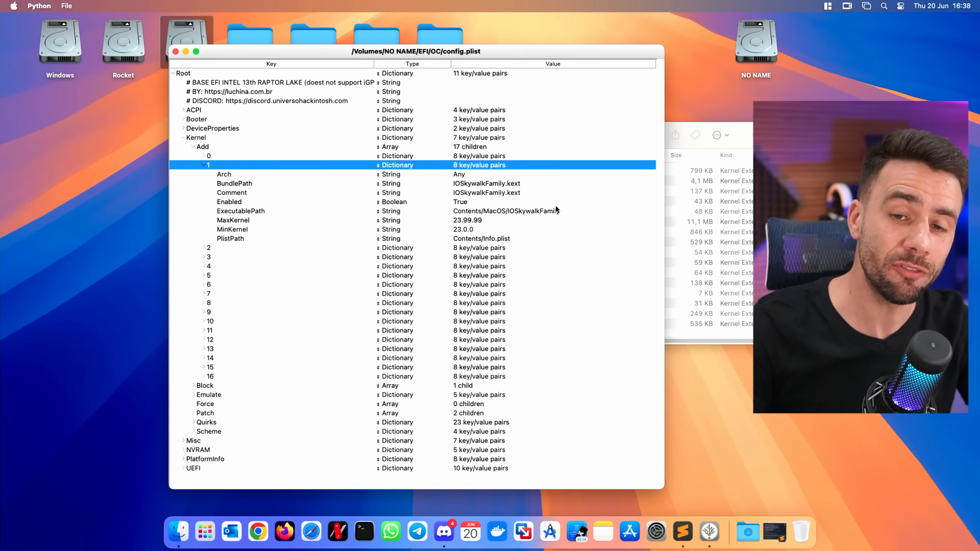
# Select AMFIPass.kext, IO80211FamilyLegacy.kext and IOSkywalkFamily.kext together in the Kexts folder, with the folder window moved clear of entry 1's details
pyautogui.click(698, 155)
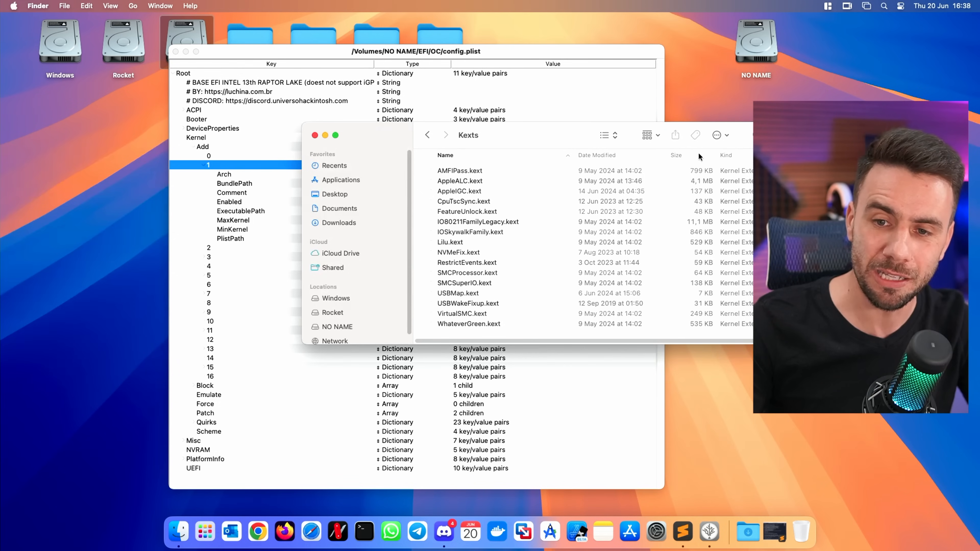
pyautogui.click(487, 170)
pyautogui.moveTo(518, 142); pyautogui.dragTo(574, 257)
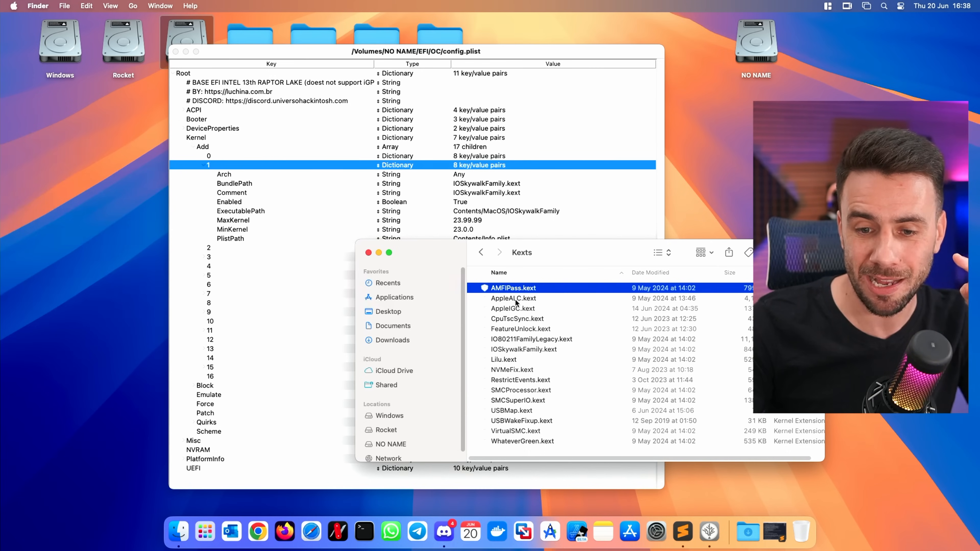
pyautogui.keyDown('super'); pyautogui.click(516, 338); pyautogui.keyUp('super')
pyautogui.keyDown('super'); pyautogui.click(516, 350); pyautogui.keyUp('super')
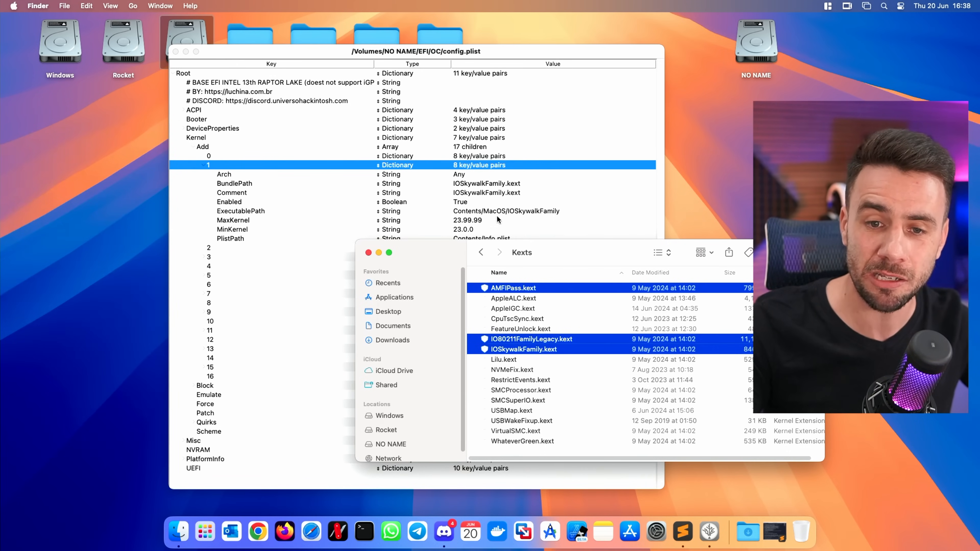
# Check Kernel > Add entries 2 through 9 in config.plist one by one to locate AMFIPass.kext, leaving its entry expanded
pyautogui.click(495, 193)
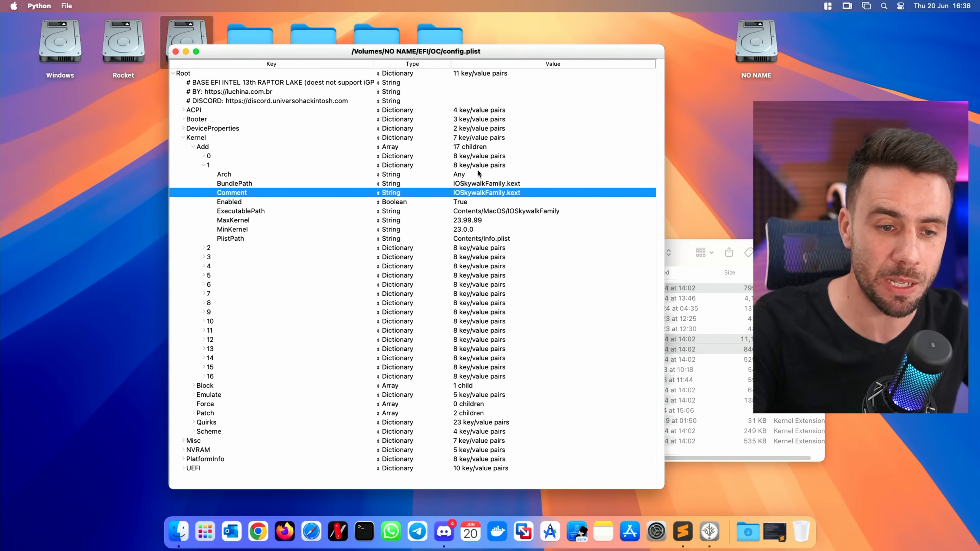
pyautogui.press('Down')
pyautogui.press('Down')
pyautogui.press('Down')
pyautogui.press('Down')
pyautogui.press('Down')
pyautogui.press('Down')
pyautogui.press('Right')
pyautogui.press('Left')
pyautogui.press('Down')
pyautogui.press('Right')
pyautogui.press('Left')
pyautogui.press('Down')
pyautogui.press('Right')
pyautogui.press('Left')
pyautogui.press('Down')
pyautogui.press('Right')
pyautogui.press('Left')
pyautogui.press('Down')
pyautogui.press('Right')
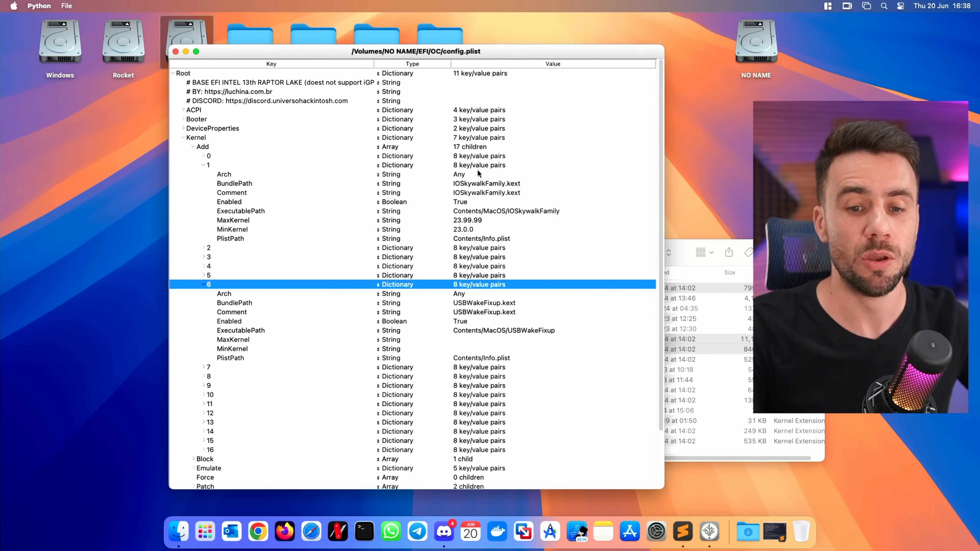
pyautogui.press('Left')
pyautogui.press('Down')
pyautogui.press('Right')
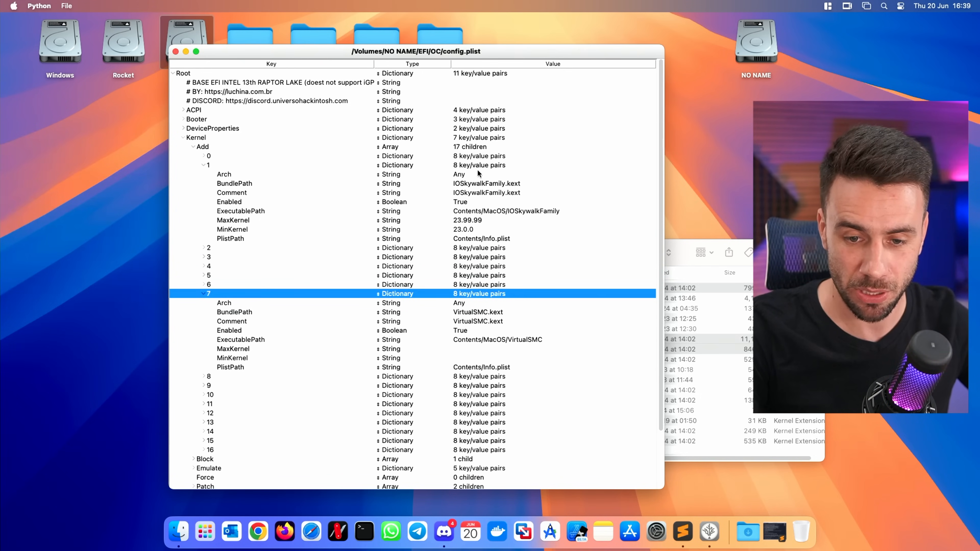
pyautogui.press('Left')
pyautogui.press('Down')
pyautogui.press('Right')
pyautogui.press('Left')
pyautogui.press('Down')
pyautogui.press('Right')
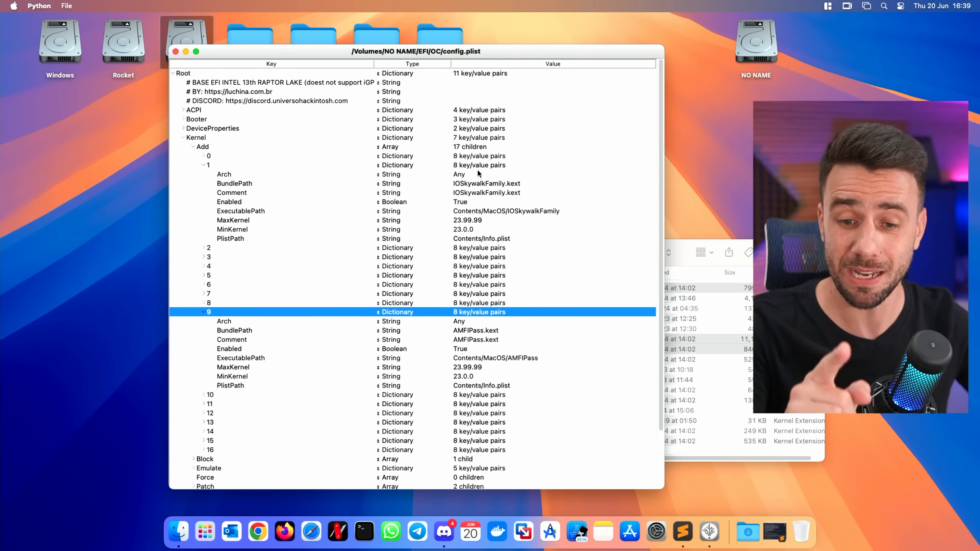
# Check Kernel > Add entries 10 through 13 one by one to locate IO80211FamilyLegacy.kext, leaving its entry expanded
pyautogui.press('Down')
pyautogui.press('Down')
pyautogui.press('Down')
pyautogui.press('Down')
pyautogui.press('Down')
pyautogui.press('Down')
pyautogui.press('Down')
pyautogui.press('Down')
pyautogui.press('Down')
pyautogui.press('Down')
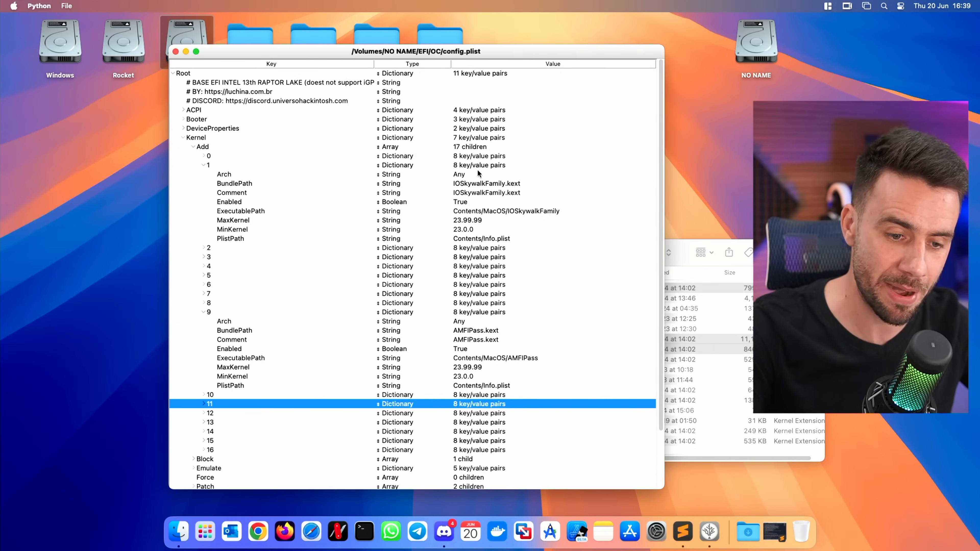
pyautogui.press('Up')
pyautogui.press('Right')
pyautogui.press('Left')
pyautogui.press('Down')
pyautogui.press('Right')
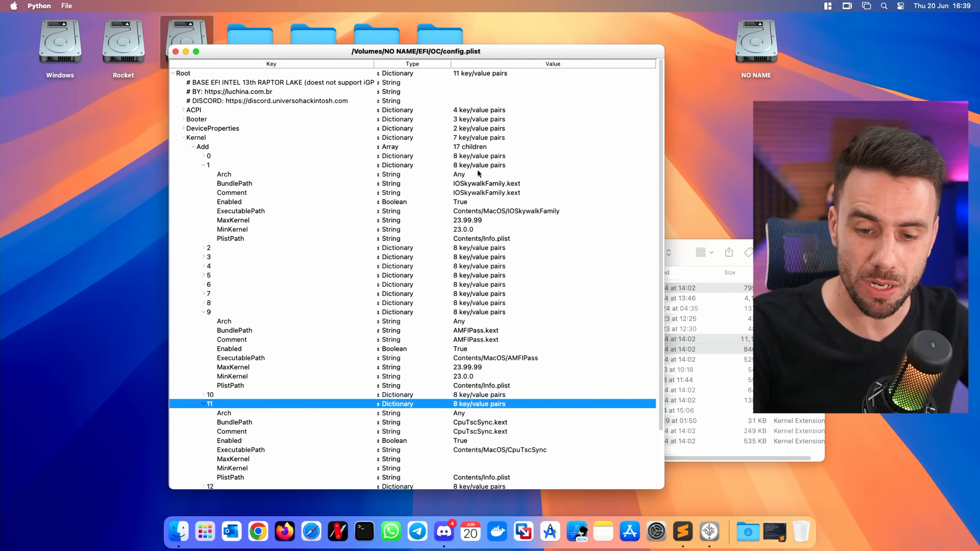
pyautogui.press('Left')
pyautogui.press('Down')
pyautogui.press('Right')
pyautogui.press('Left')
pyautogui.press('Down')
pyautogui.press('Right')
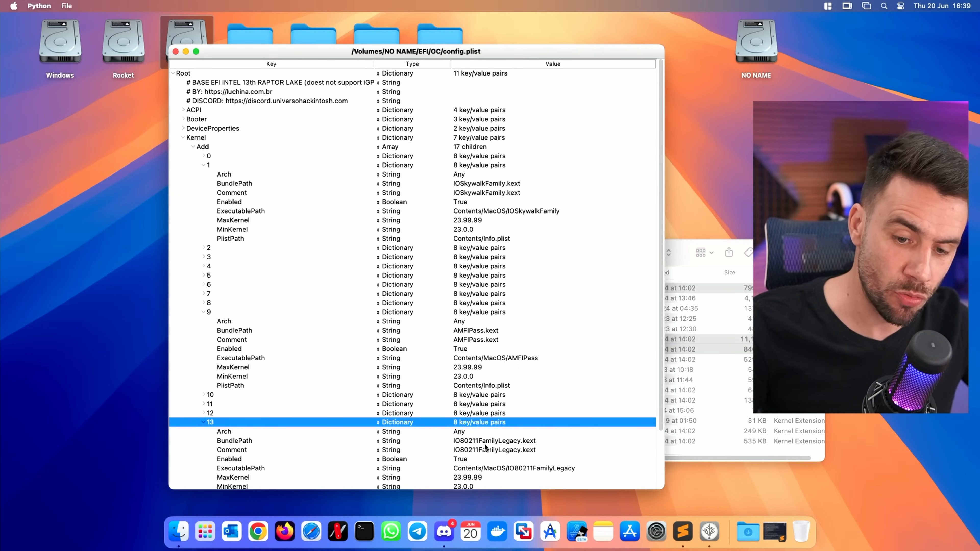
# Check Kernel > Add entries 14 through 16 one by one to locate AirPortBrcmNIC.kext, leaving entry 16 expanded with its BundlePath selected
pyautogui.scroll(-5, 477, 448)
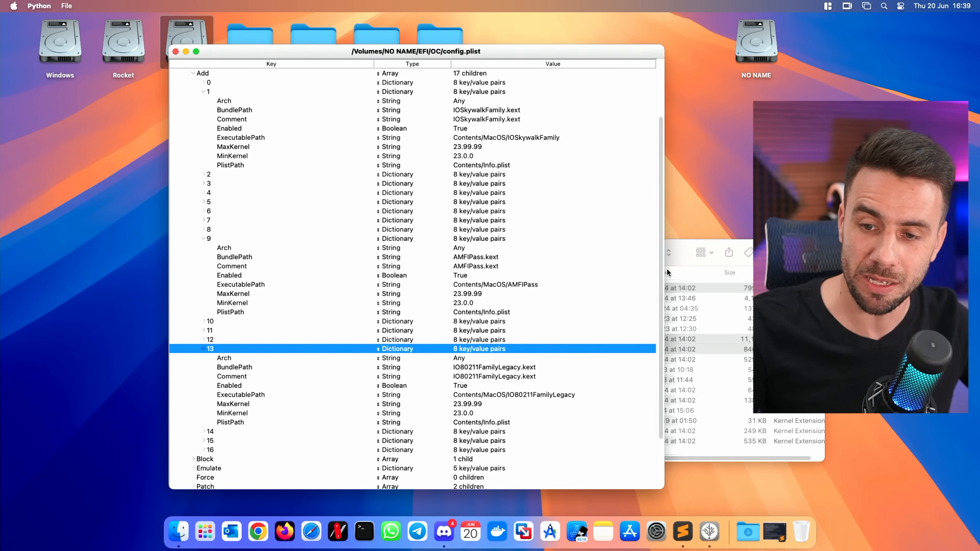
pyautogui.click(665, 289)
pyautogui.press('super+Tab')
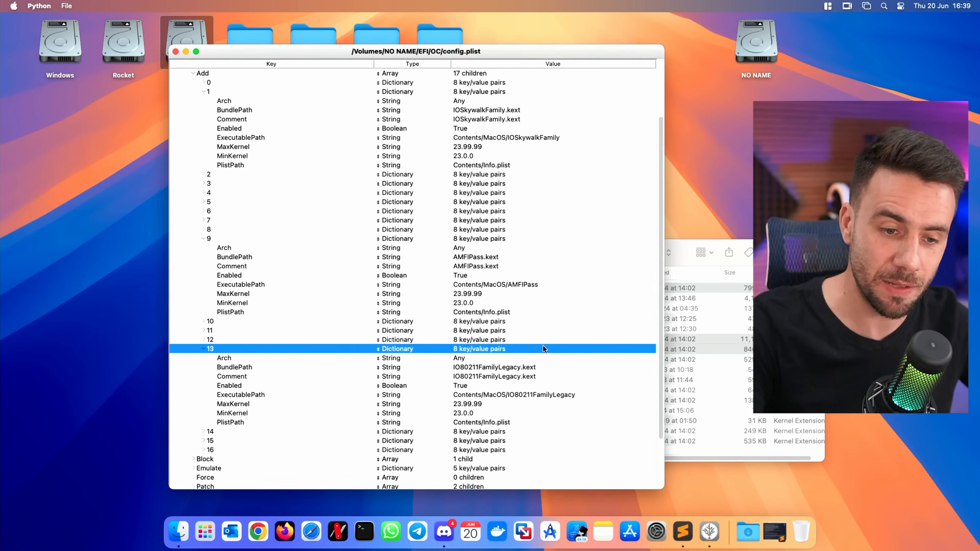
pyautogui.press('Down')
pyautogui.press('Down')
pyautogui.press('Down')
pyautogui.press('Down')
pyautogui.press('Down')
pyautogui.press('Down')
pyautogui.press('Down')
pyautogui.press('Down')
pyautogui.press('Down')
pyautogui.press('Right')
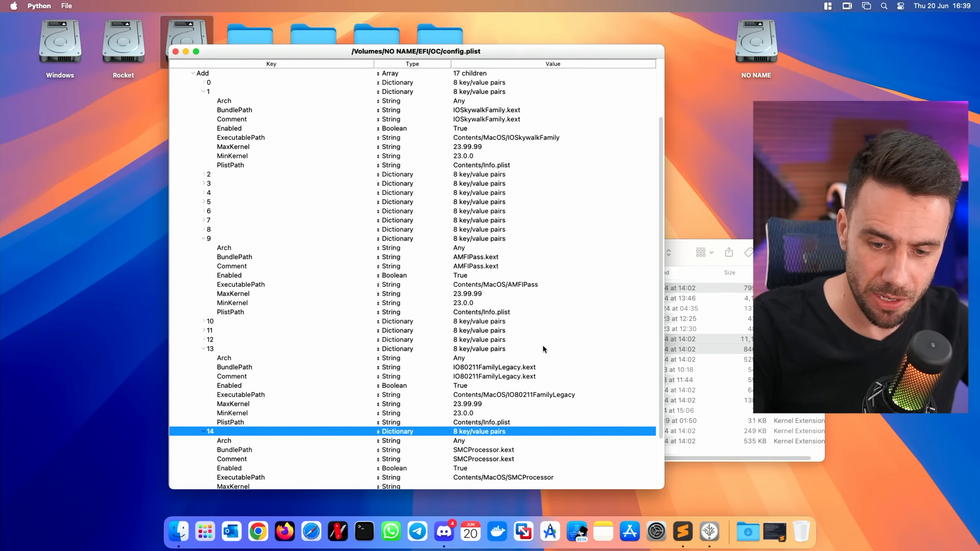
pyautogui.press('Left')
pyautogui.press('Down')
pyautogui.press('Right')
pyautogui.press('Left')
pyautogui.press('Down')
pyautogui.press('Right')
pyautogui.scroll(-1, 543, 347)
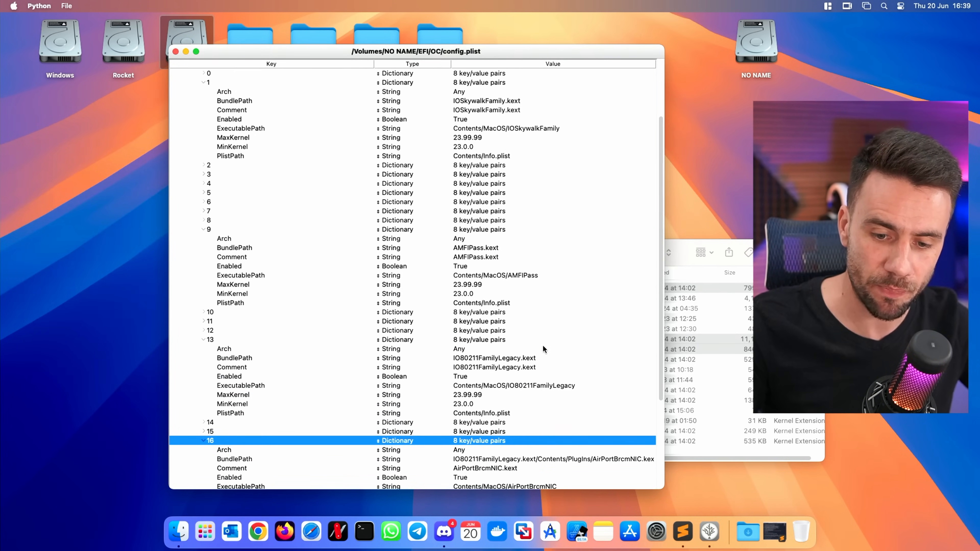
pyautogui.click(506, 460)
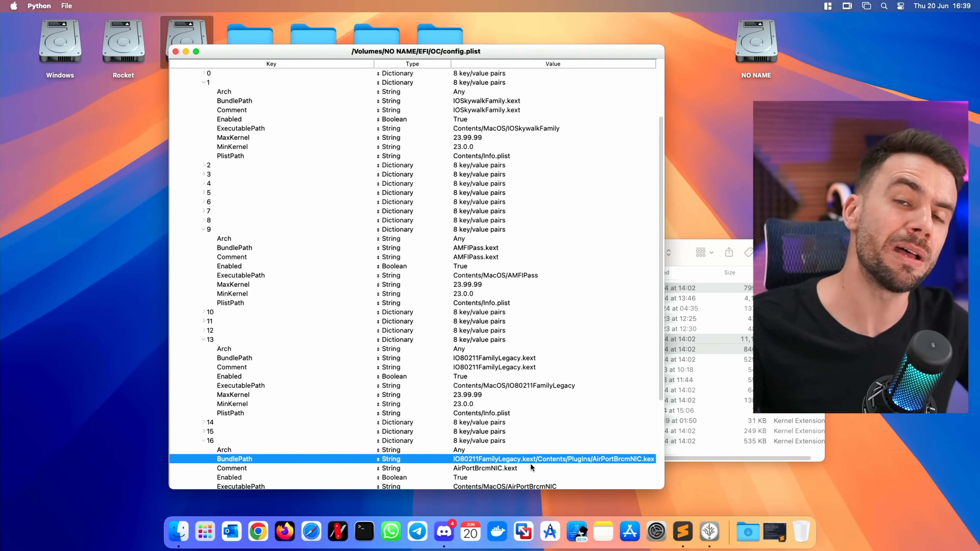
pyautogui.scroll(-4, 516, 453)
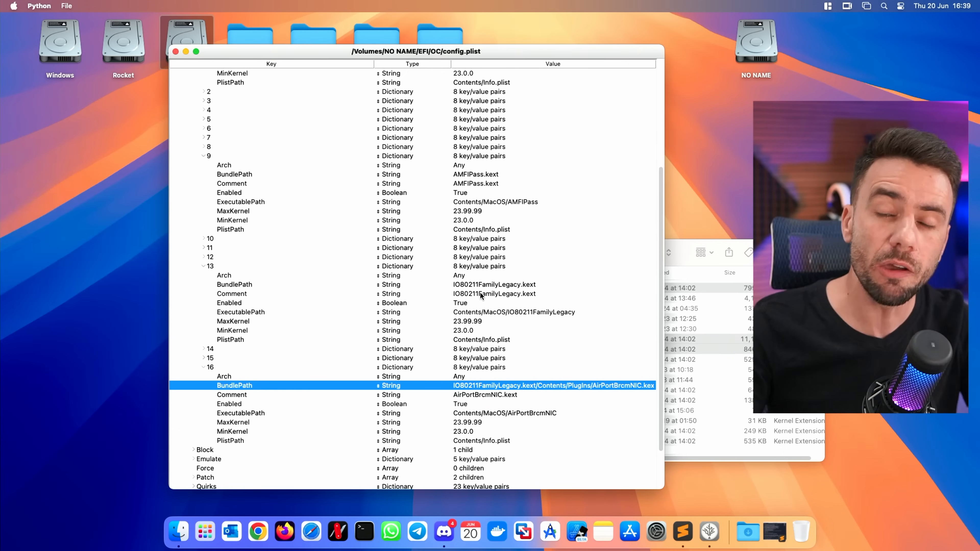
# Return to Kernel > Add entry 1 for IOSkywalkFamily.kext and examine its MaxKernel and MinKernel values
pyautogui.scroll(5, 349, 274)
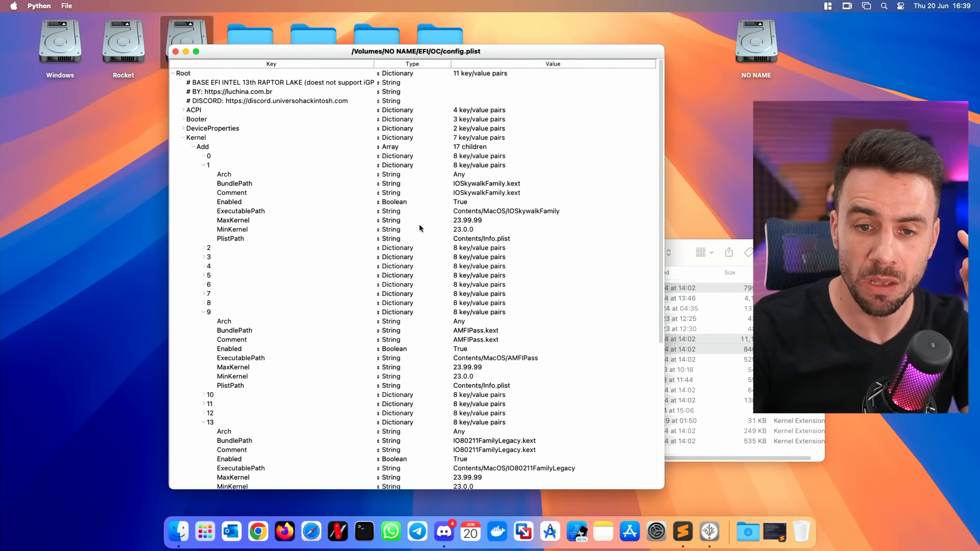
pyautogui.click(241, 221)
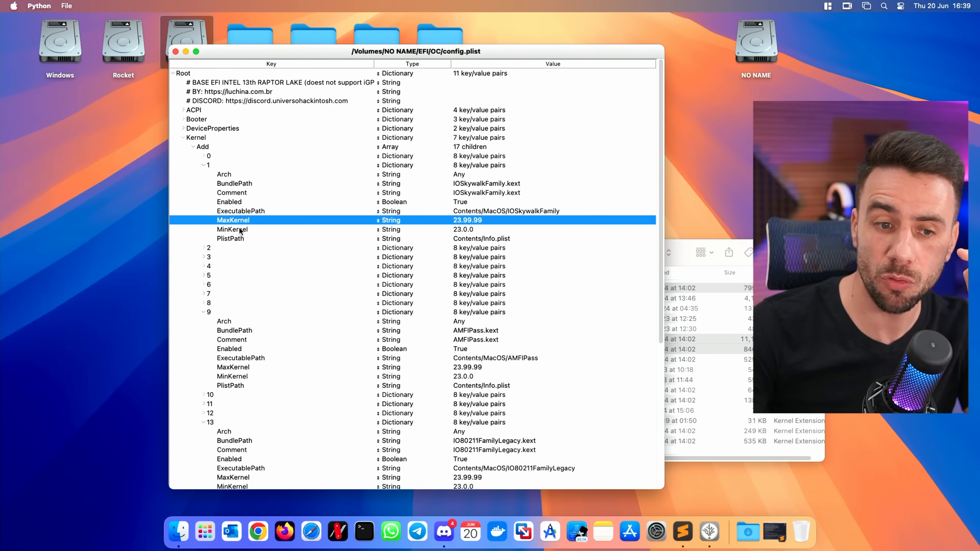
pyautogui.click(239, 230)
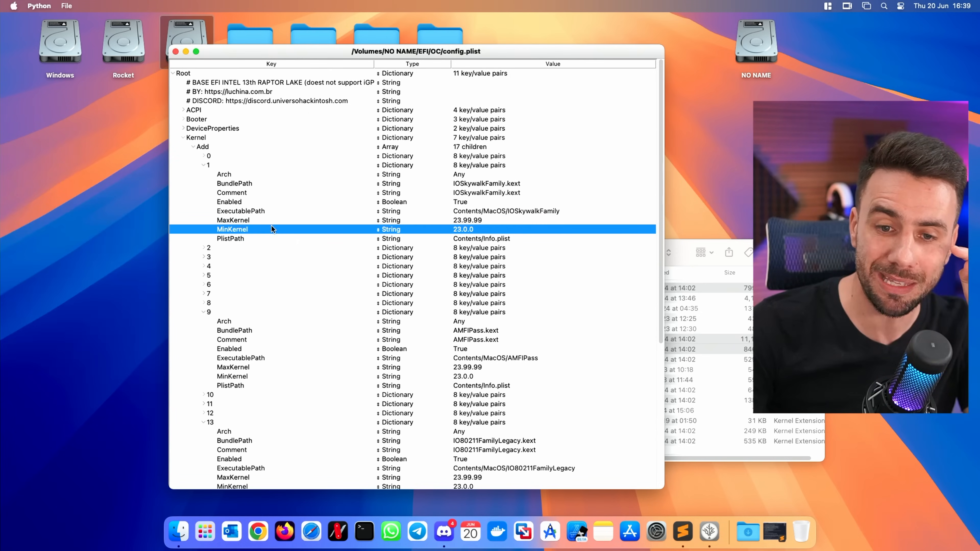
pyautogui.click(464, 221)
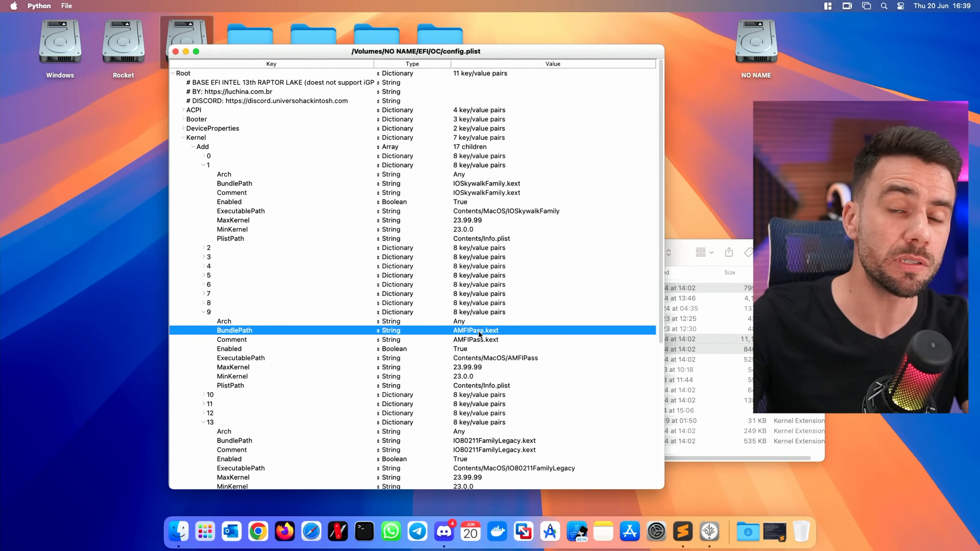
# Examine the MaxKernel, MinKernel and Comment values of Kernel > Add entry 9 for AMFIPass.kext
pyautogui.click(466, 368)
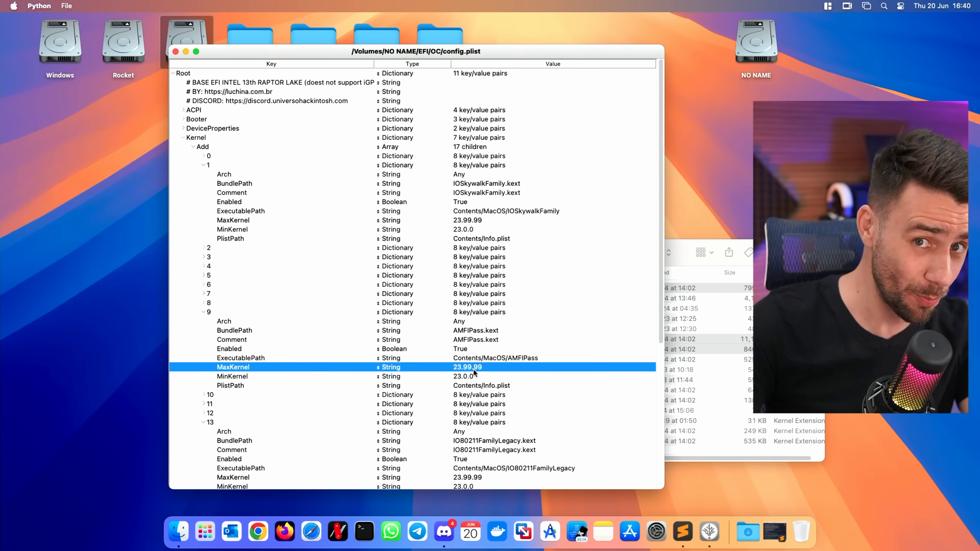
pyautogui.click(256, 373)
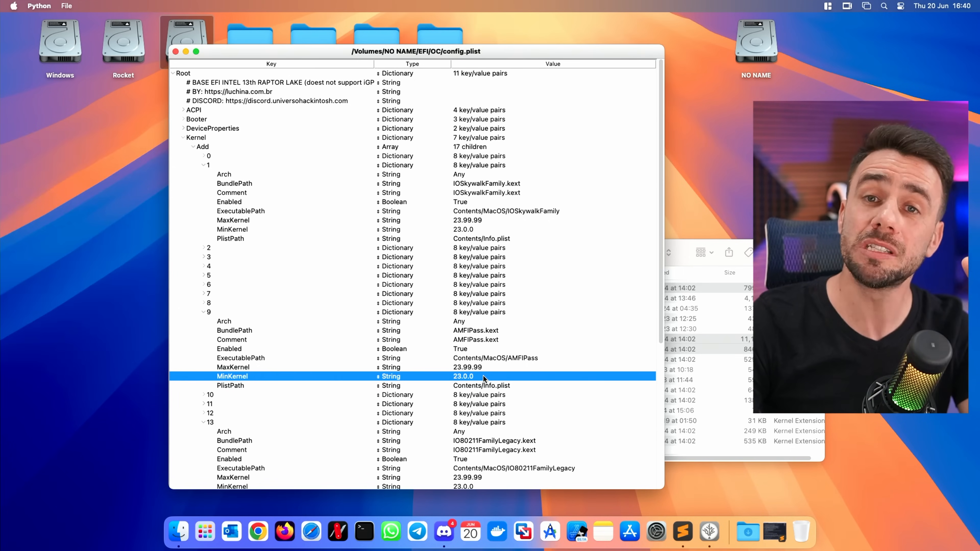
pyautogui.click(482, 368)
pyautogui.click(479, 373)
pyautogui.click(481, 367)
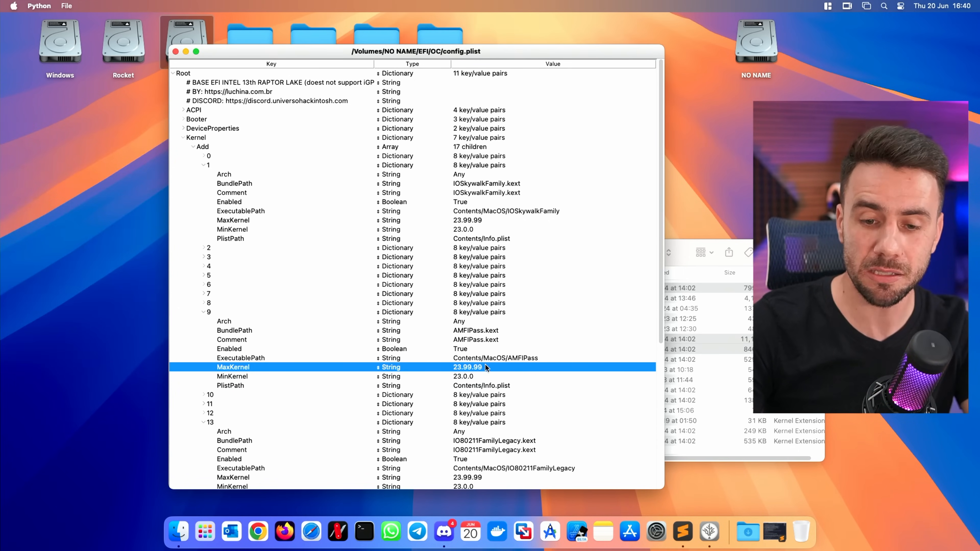
pyautogui.click(498, 342)
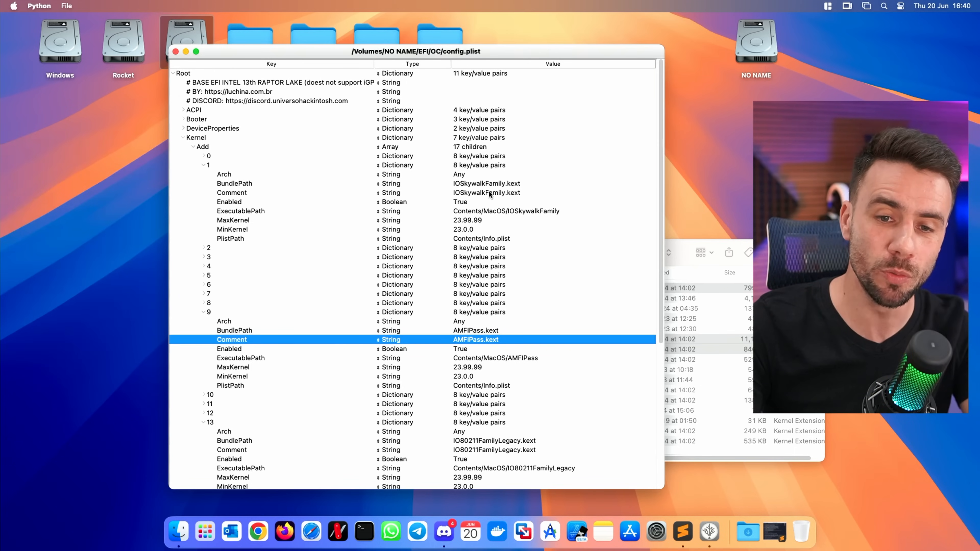
# Review the BundlePath of the IOSkywalkFamily.kext and IO80211FamilyLegacy.kext entries and the ExecutablePath of the AirPortBrcmNIC.kext entry
pyautogui.click(485, 185)
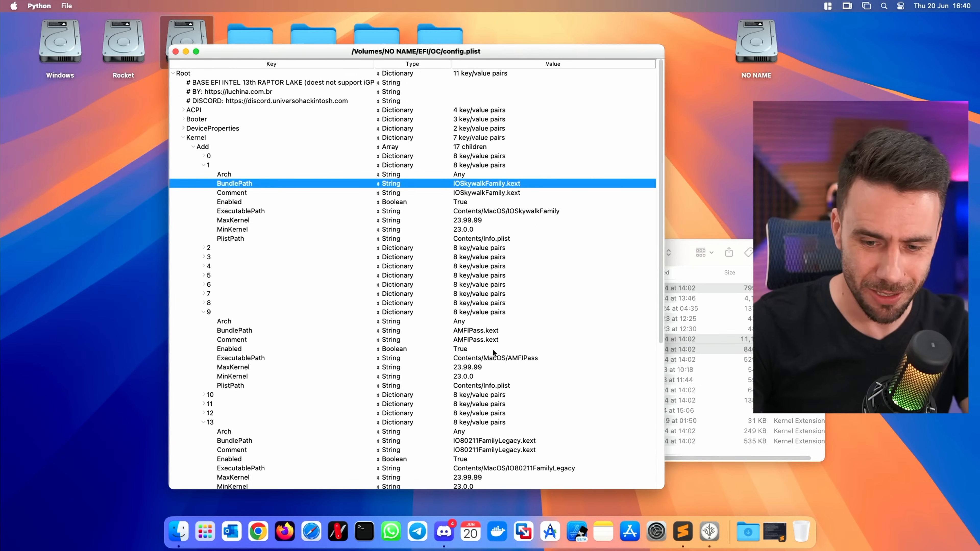
pyautogui.scroll(-5, 492, 352)
pyautogui.click(507, 347)
pyautogui.scroll(-6, 508, 347)
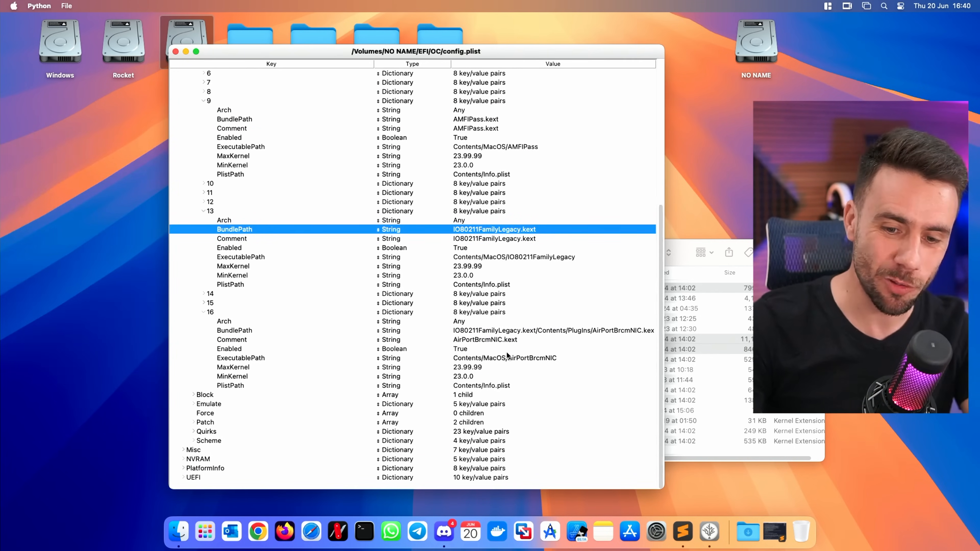
pyautogui.click(484, 358)
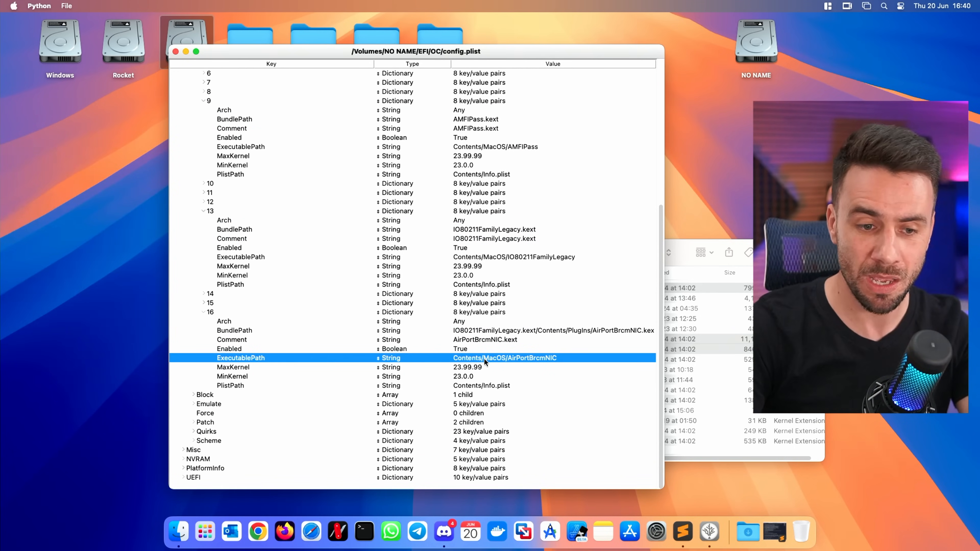
# Collapse the expanded Kernel > Add entries 16, 13, 9 and 1
pyautogui.press('Left')
pyautogui.press('Left')
pyautogui.press('Up')
pyautogui.press('Up')
pyautogui.press('Up')
pyautogui.press('Left')
pyautogui.press('Left')
pyautogui.press('Up')
pyautogui.press('Up')
pyautogui.press('Up')
pyautogui.press('Up')
pyautogui.press('Up')
pyautogui.press('Left')
pyautogui.press('Left')
pyautogui.press('Up')
pyautogui.press('Up')
pyautogui.press('Up')
pyautogui.press('Up')
pyautogui.press('Up')
pyautogui.press('Up')
pyautogui.press('Up')
pyautogui.press('Up')
pyautogui.press('Left')
pyautogui.press('Left')
pyautogui.press('Left')
pyautogui.press('Left')
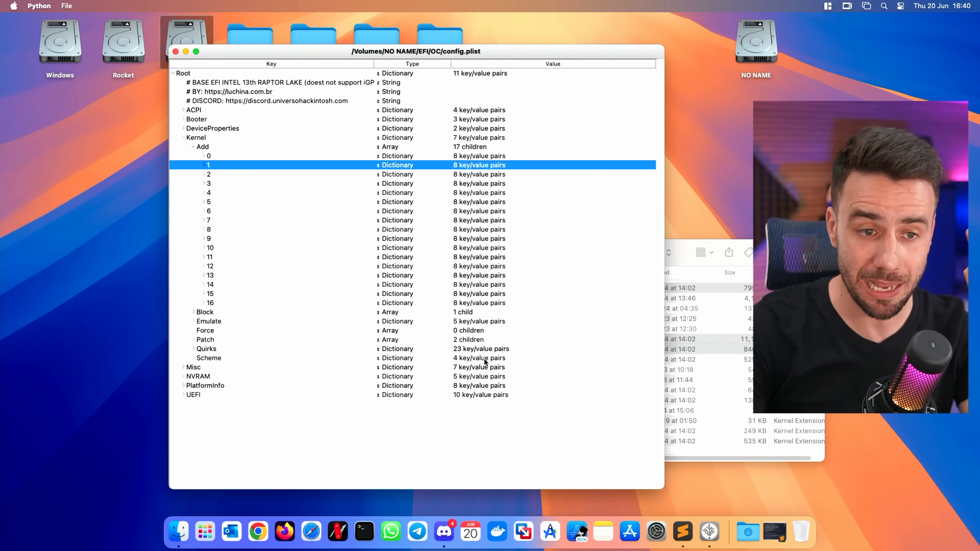
# Expand entry 0 under Kernel > Block, with the Add list collapsed
pyautogui.press('Down')
pyautogui.press('Right')
pyautogui.press('Down')
pyautogui.press('Right')
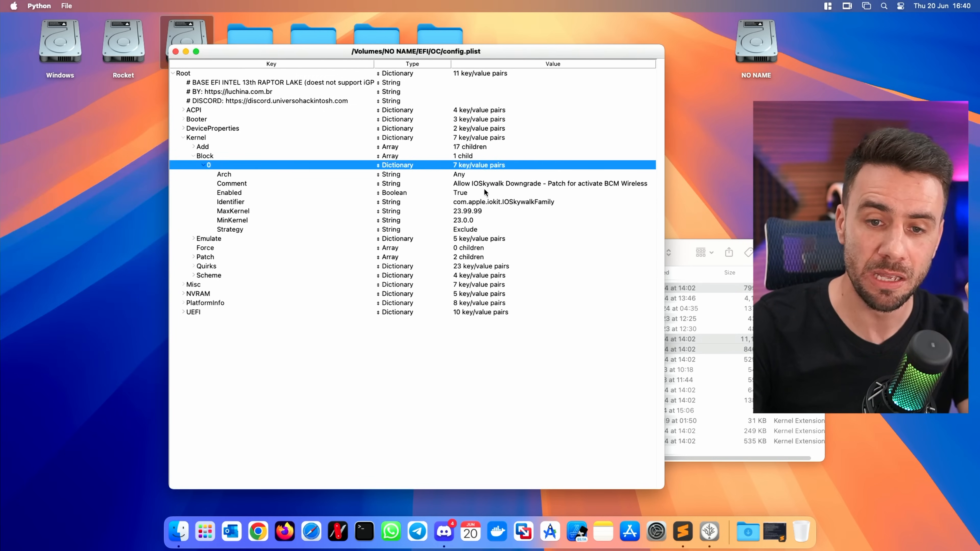
# Examine the Comment, MaxKernel and MinKernel values of Kernel > Block entry 0
pyautogui.click(484, 185)
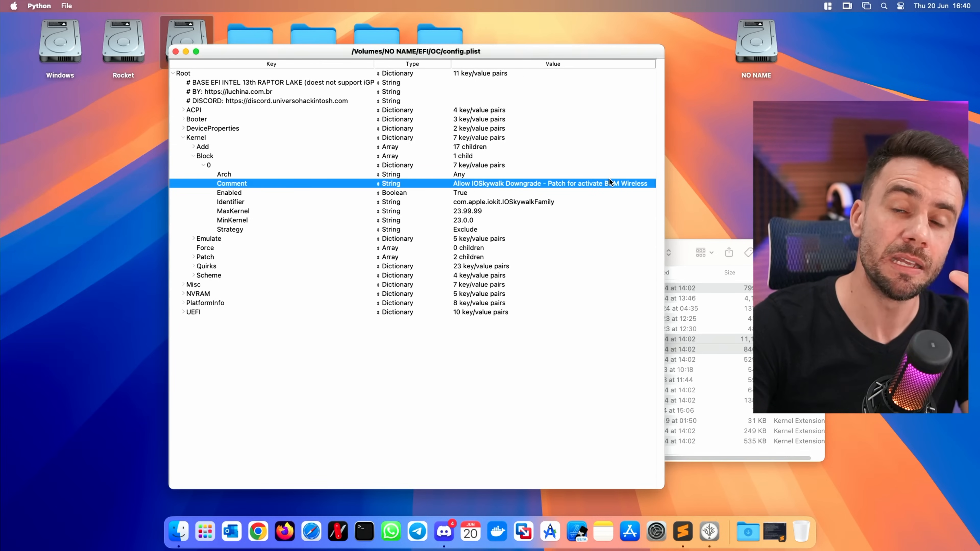
pyautogui.click(475, 211)
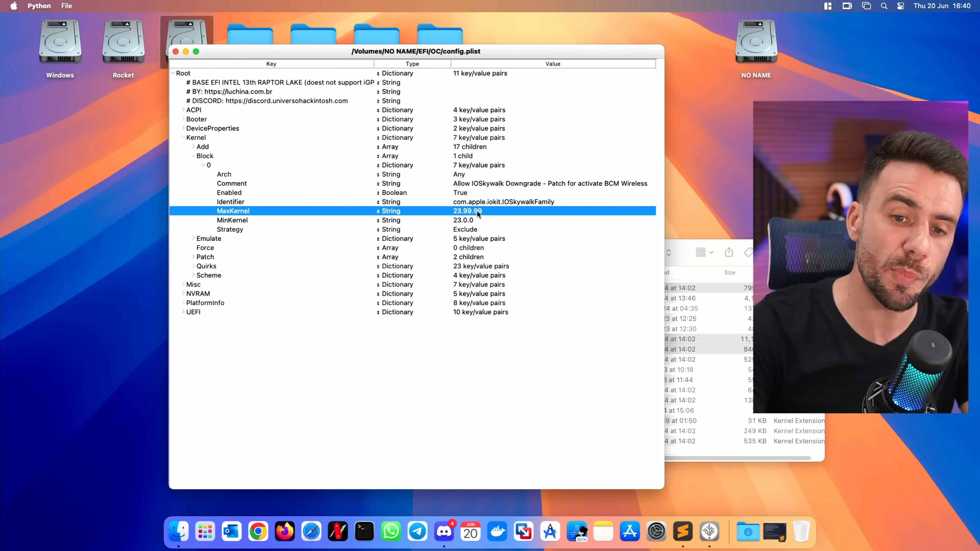
pyautogui.click(476, 220)
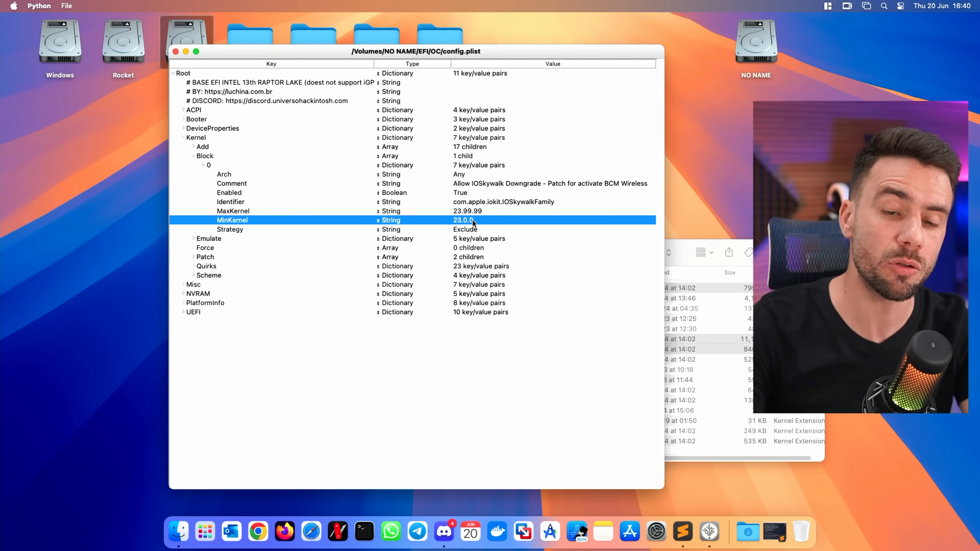
pyautogui.click(475, 210)
pyautogui.click(470, 221)
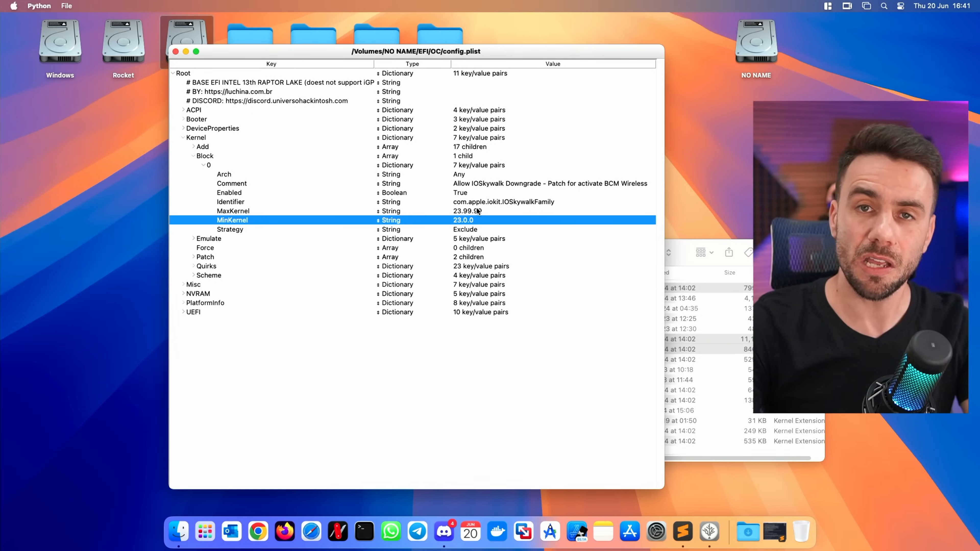
pyautogui.click(477, 210)
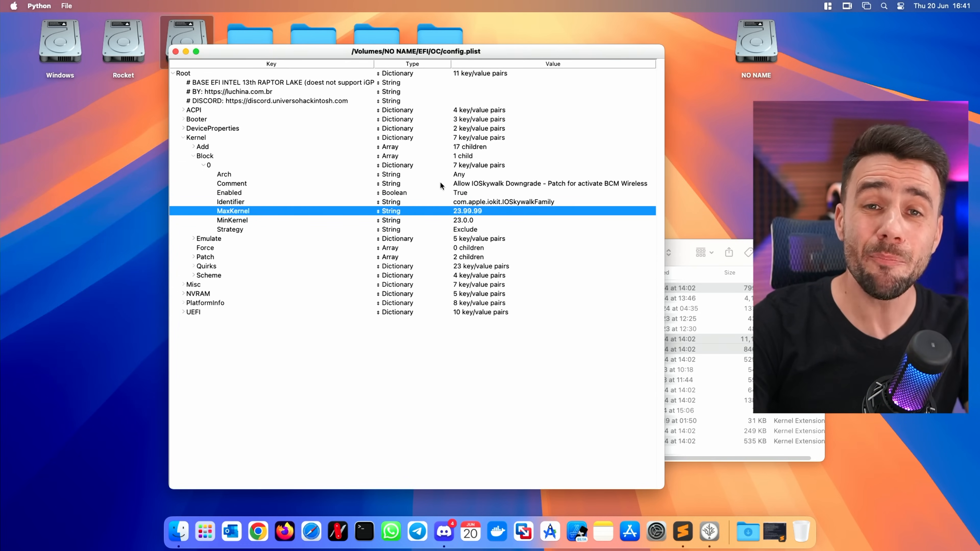
# Bring up the Kexts folder and single out IOSkywalkFamily.kext, IO80211FamilyLegacy.kext and AMFIPass.kext in turn
pyautogui.click(670, 272)
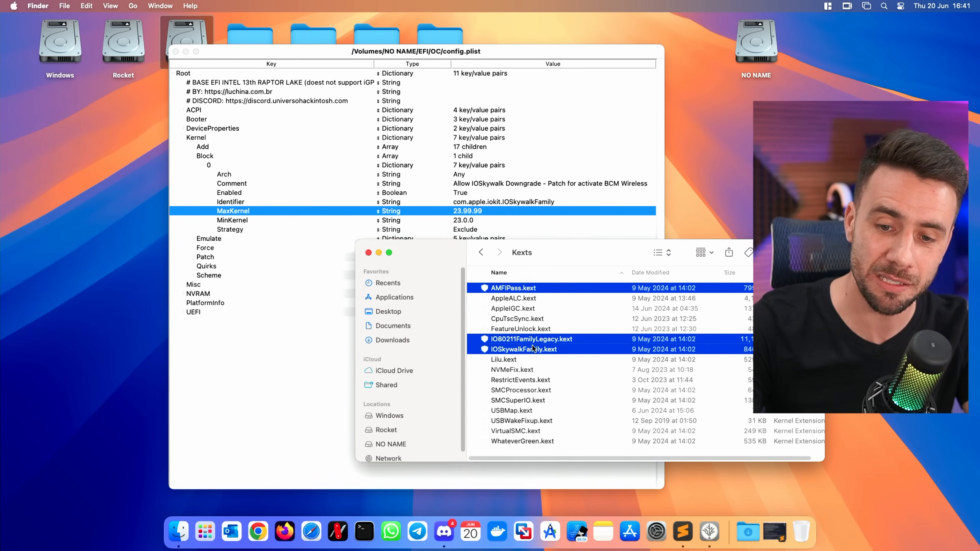
pyautogui.click(532, 349)
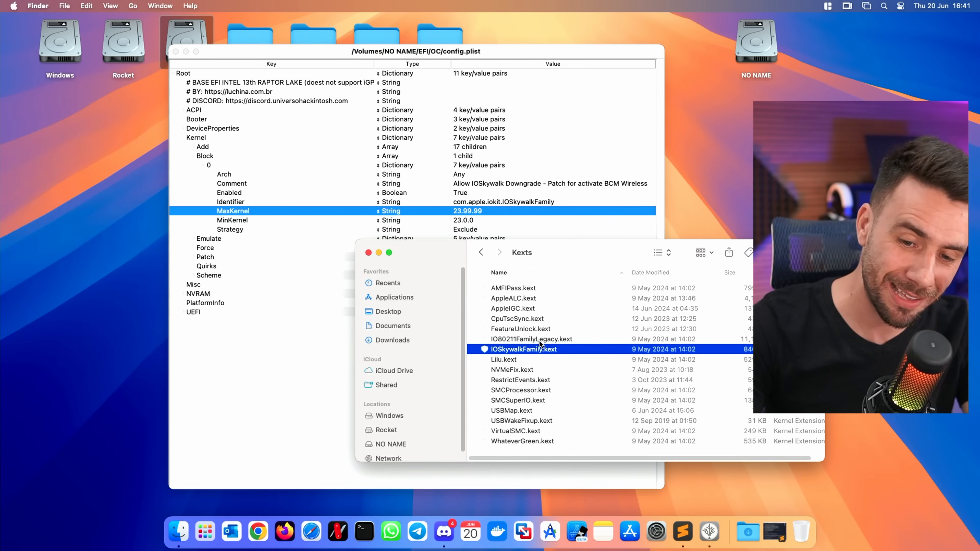
pyautogui.click(538, 340)
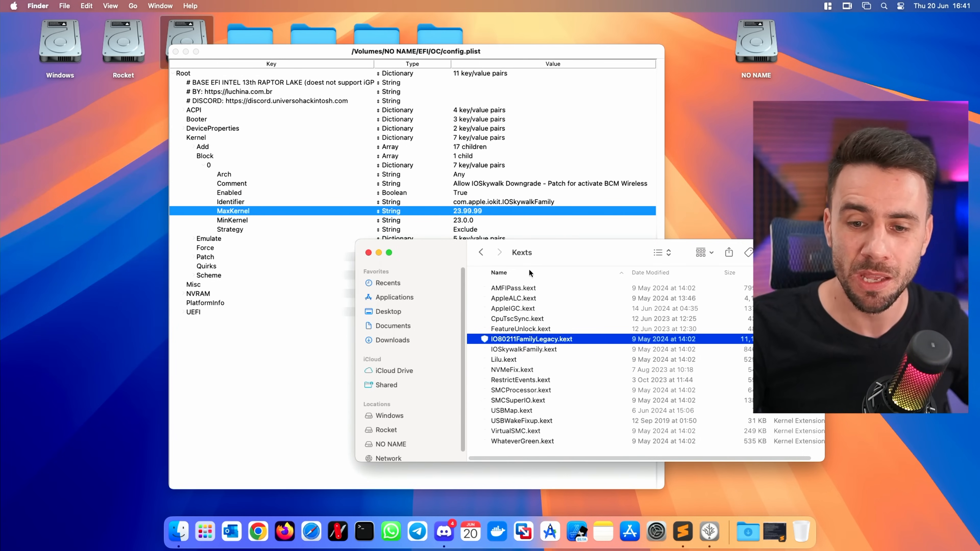
pyautogui.click(528, 288)
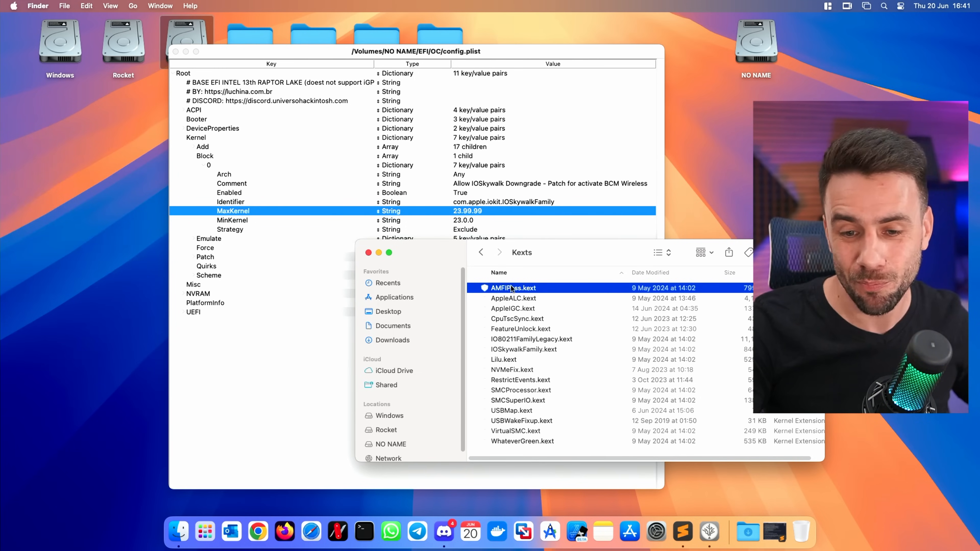
# Return to config.plist, collapse Kernel > Block and expand Kernel > Add with its entry 0
pyautogui.click(484, 216)
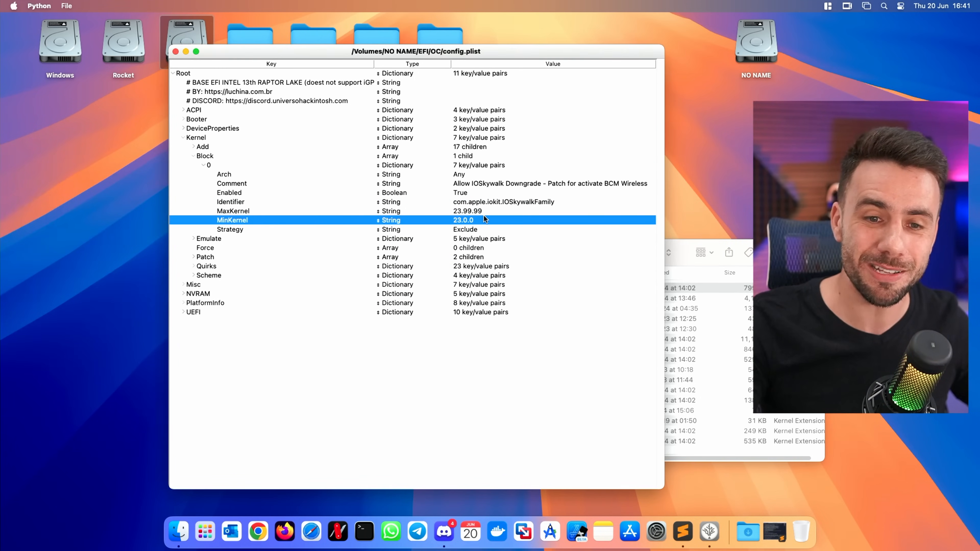
pyautogui.press('Left')
pyautogui.press('Left')
pyautogui.press('Left')
pyautogui.press('Left')
pyautogui.press('Up')
pyautogui.press('Right')
pyautogui.press('Down')
pyautogui.press('Right')
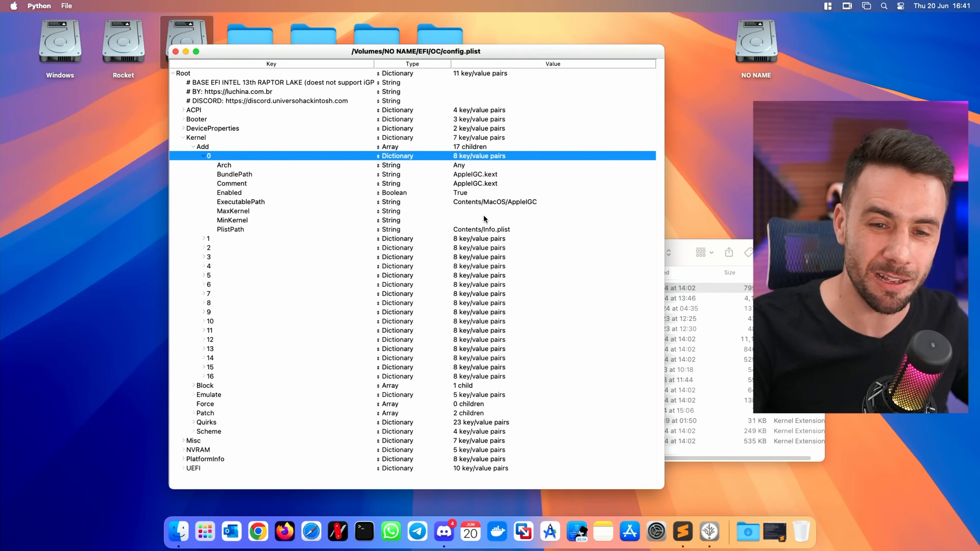
# Check Kernel > Add entries 1 through 8 one by one in search of AMFIPass.kext, collapsing each and stopping at entry 9
pyautogui.press('Left')
pyautogui.press('Down')
pyautogui.press('Right')
pyautogui.press('Left')
pyautogui.press('Down')
pyautogui.press('Right')
pyautogui.press('Left')
pyautogui.press('Down')
pyautogui.press('Right')
pyautogui.press('Left')
pyautogui.press('Down')
pyautogui.press('Right')
pyautogui.press('Left')
pyautogui.press('Down')
pyautogui.press('Right')
pyautogui.press('Left')
pyautogui.press('Down')
pyautogui.press('Right')
pyautogui.press('Left')
pyautogui.press('Down')
pyautogui.press('Right')
pyautogui.press('Left')
pyautogui.press('Down')
pyautogui.press('Right')
pyautogui.press('Left')
pyautogui.press('Down')
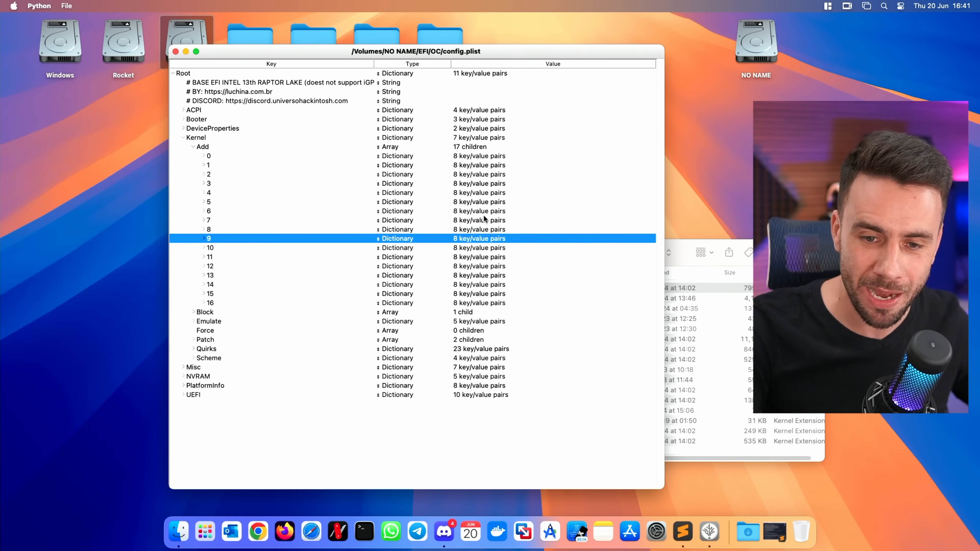
# Expand Kernel > Add entry 9 for AMFIPass.kext and select its MaxKernel row
pyautogui.press('Right')
pyautogui.press('Down')
pyautogui.press('Down')
pyautogui.press('Down')
pyautogui.press('Down')
pyautogui.press('Down')
pyautogui.press('Down')
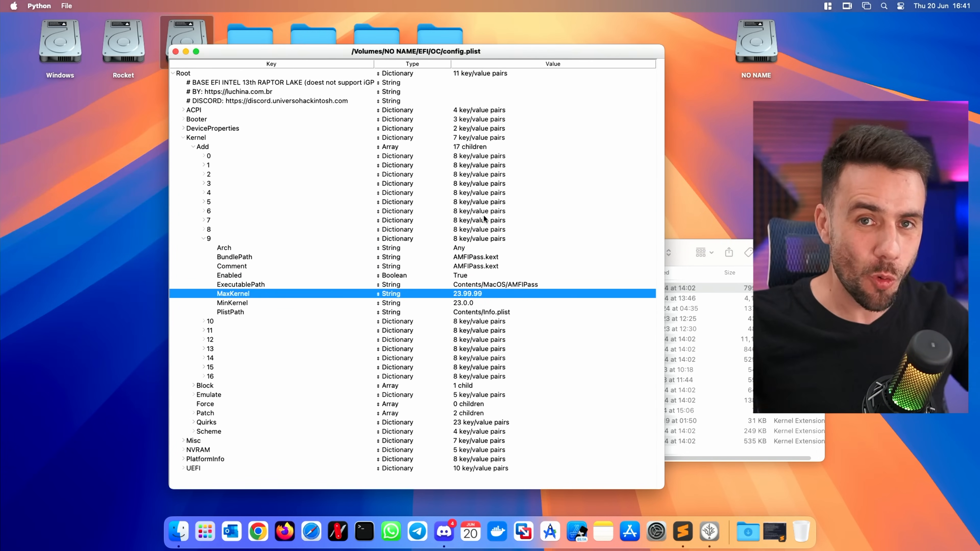
# Find the boot-args key in config.plist and try appending amfi=0x80 to its value
pyautogui.press('super+f')
pyautogui.press('Return')
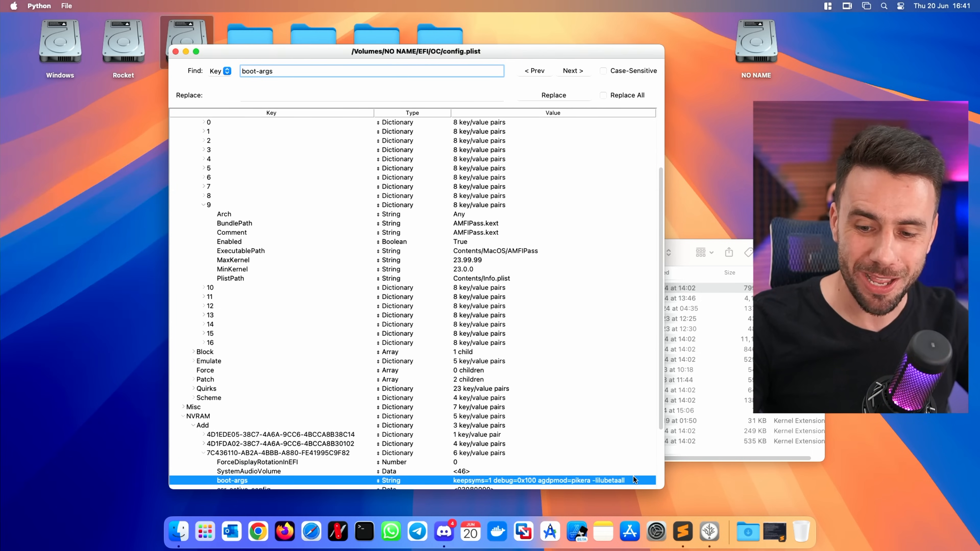
pyautogui.doubleClick(633, 475)
pyautogui.write('ar')
pyautogui.press('BackSpace')
pyautogui.write('mfi=')
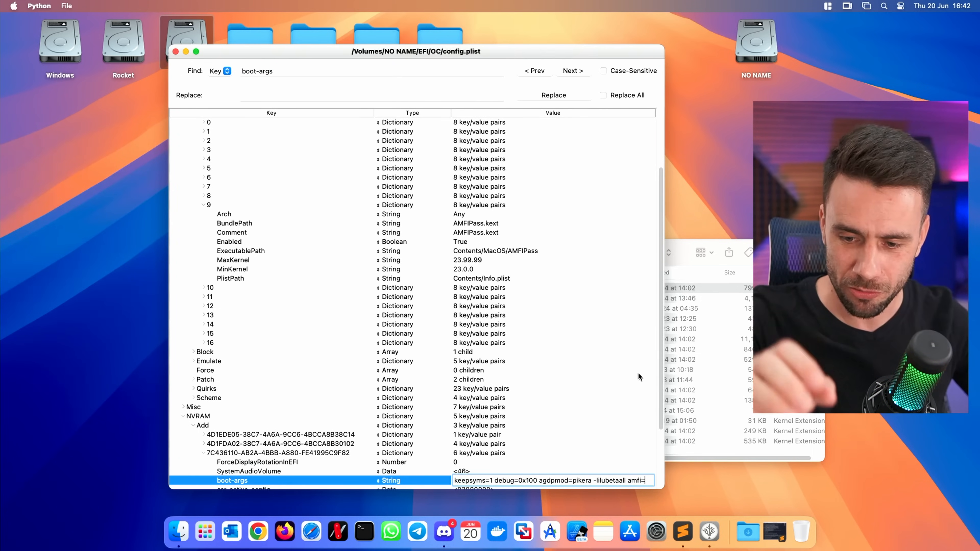
pyautogui.write('0x')
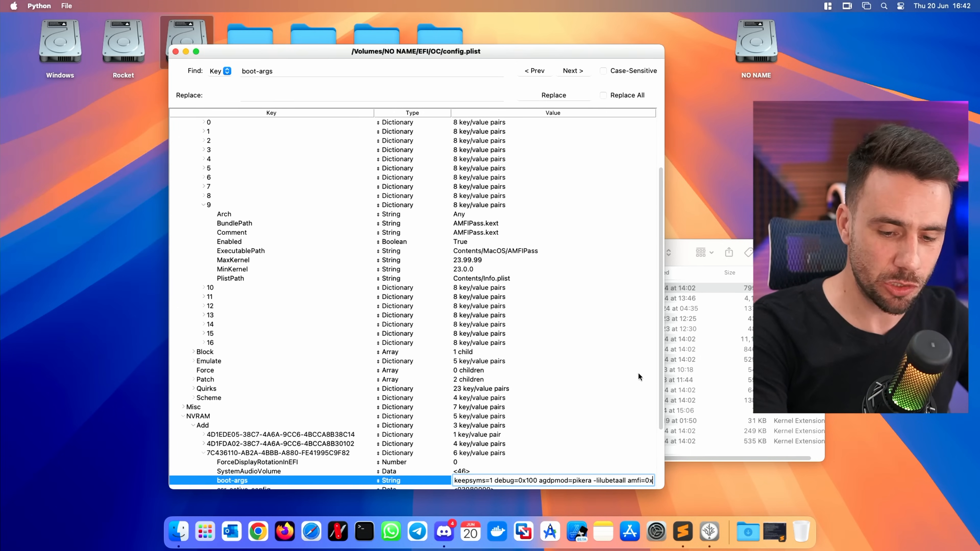
pyautogui.write('80')
# Remove the amfi=0x80 argument from the boot-args value and leave the field's editing mode
pyautogui.hotkey('alt', 'shift', 'Left')
pyautogui.hotkey('alt', 'shift', 'Left')
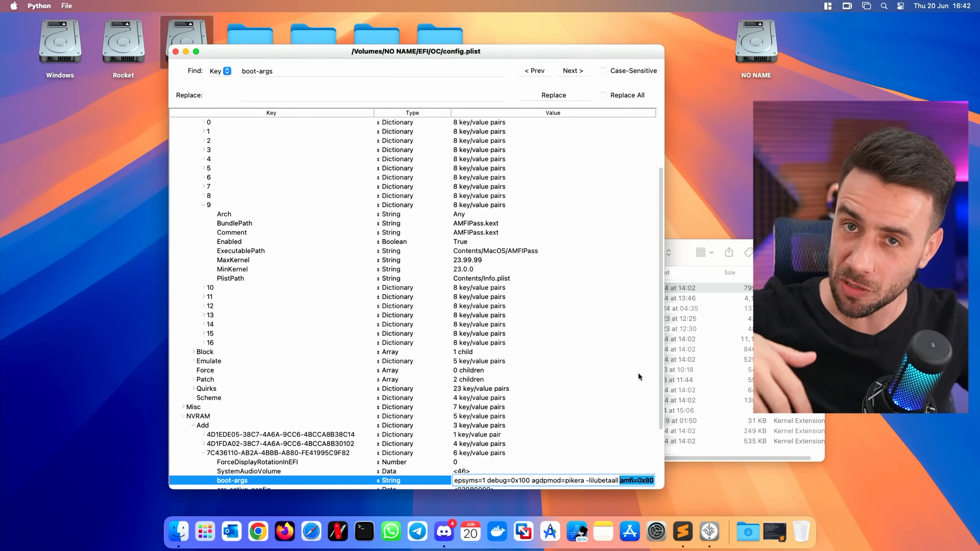
pyautogui.press('BackSpace')
pyautogui.press('Return')
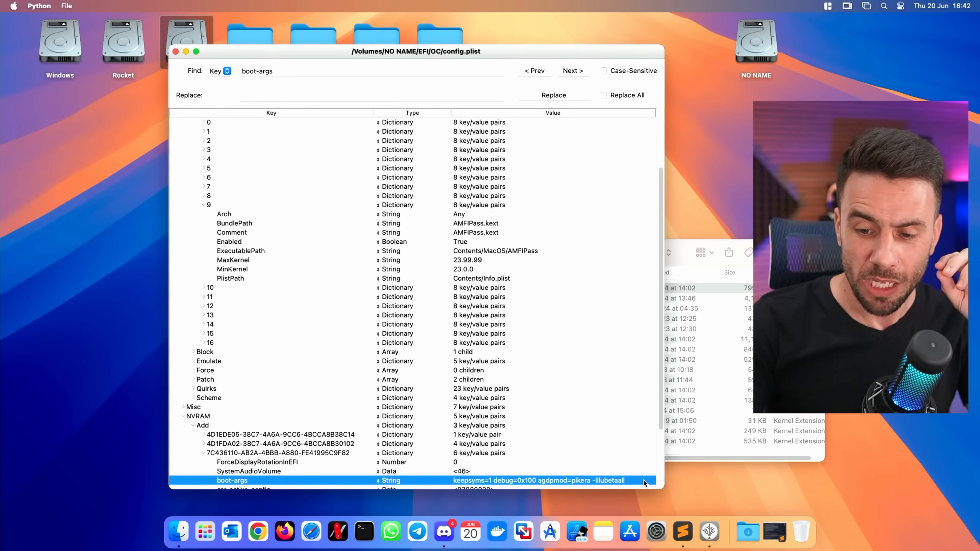
pyautogui.doubleClick(642, 479)
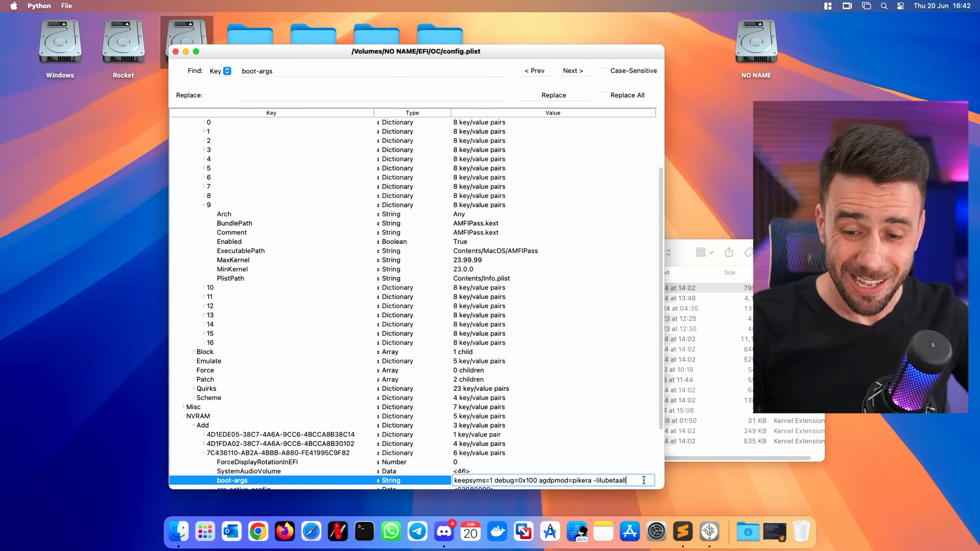
pyautogui.press('Return')
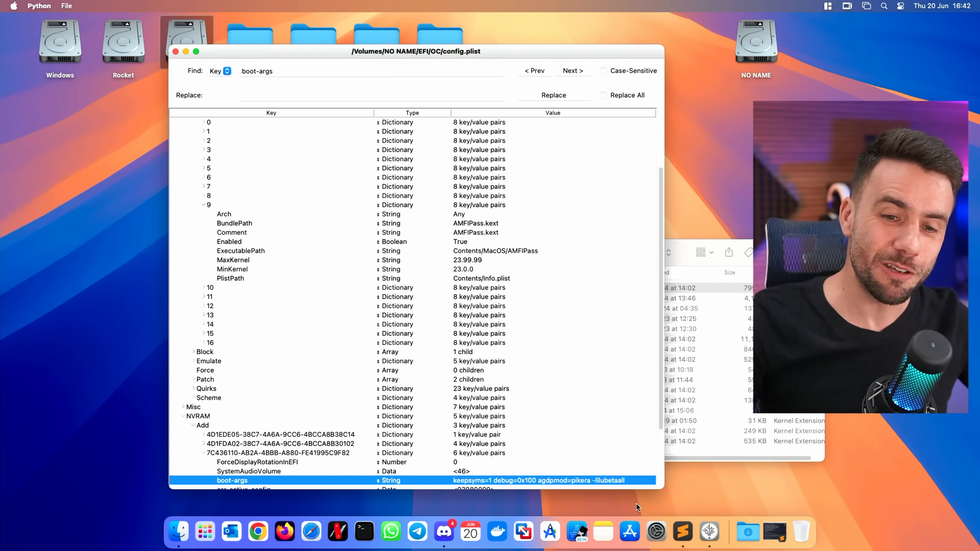
# Quit the plist editor, reposition the Kexts window and switch to Discord
pyautogui.press('super+q')
pyautogui.moveTo(580, 249); pyautogui.dragTo(465, 226)
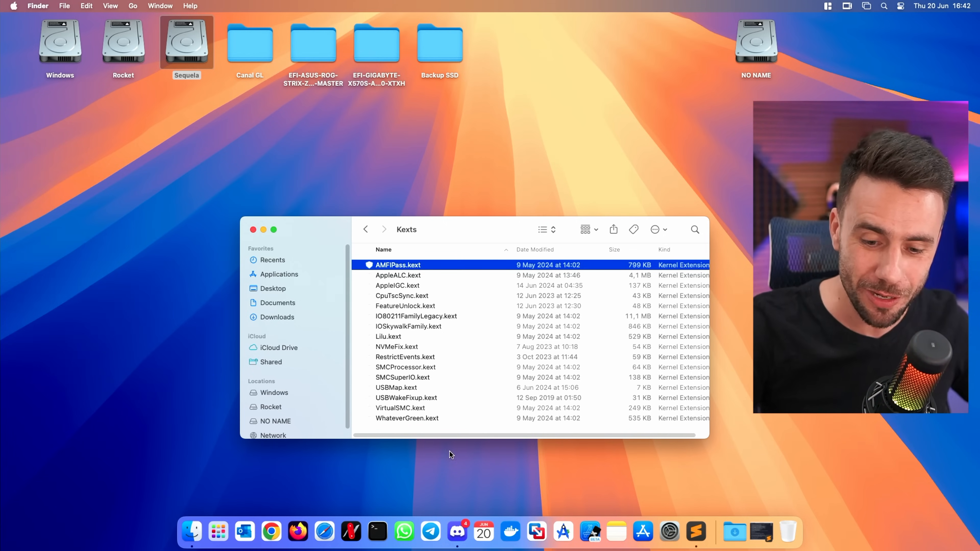
pyautogui.click(456, 532)
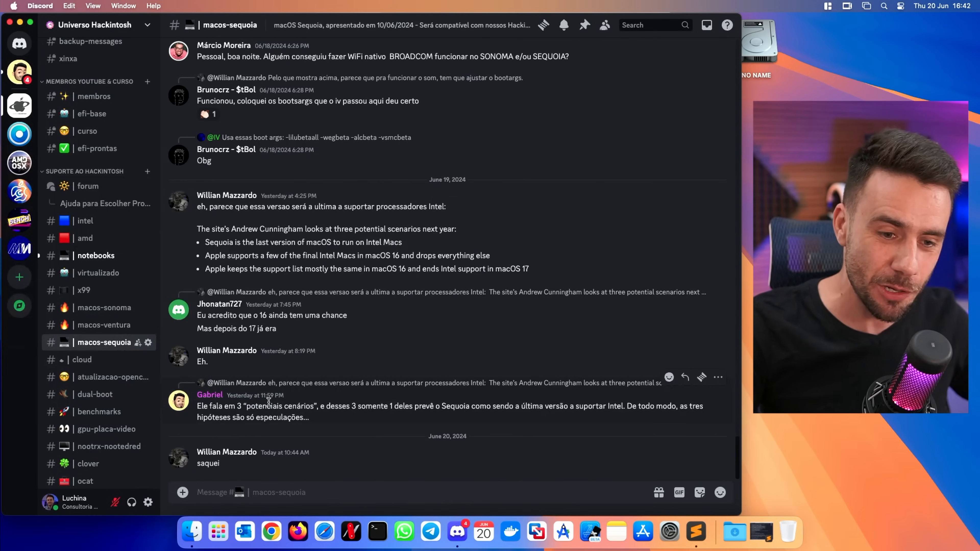
# Look back through the macos-sequoia channel's older June messages about Wi-Fi and boot-args, and view the Wi-Fi speed test screenshot enlarged
pyautogui.scroll(15, 333, 382)
pyautogui.scroll(20, 333, 381)
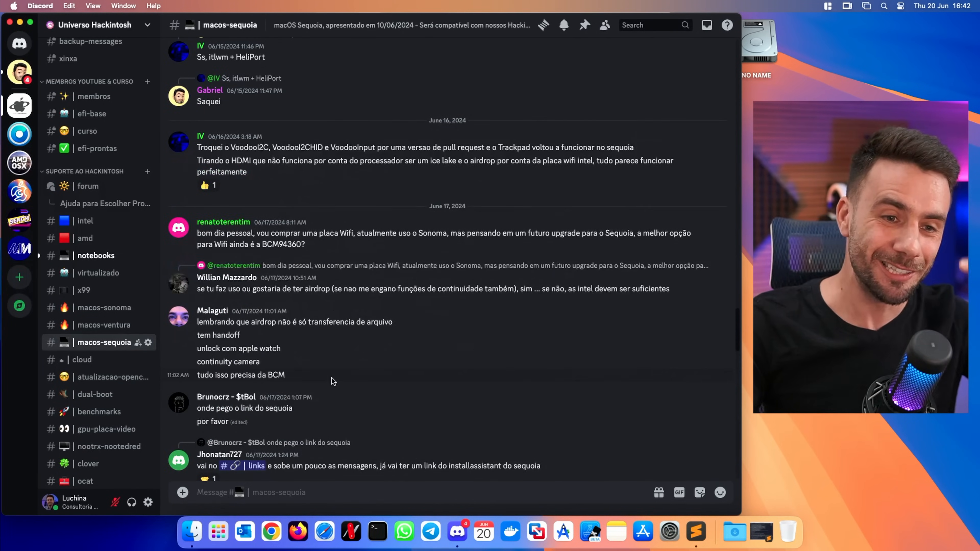
pyautogui.scroll(20, 285, 311)
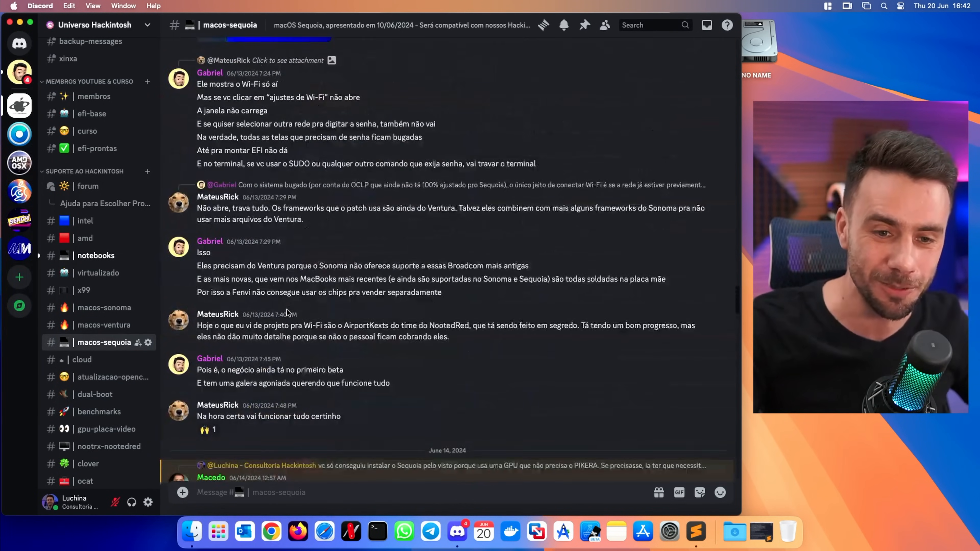
pyautogui.scroll(15, 309, 312)
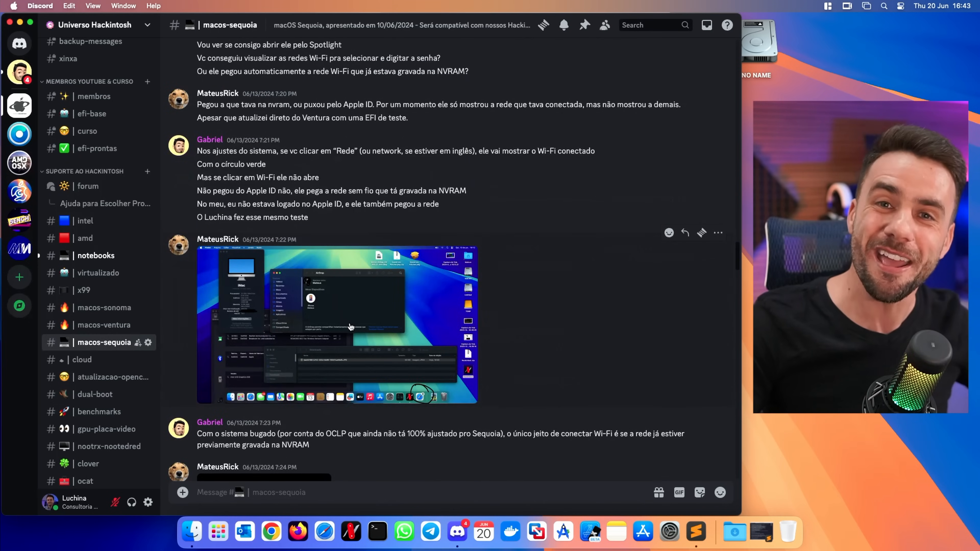
pyautogui.scroll(15, 332, 308)
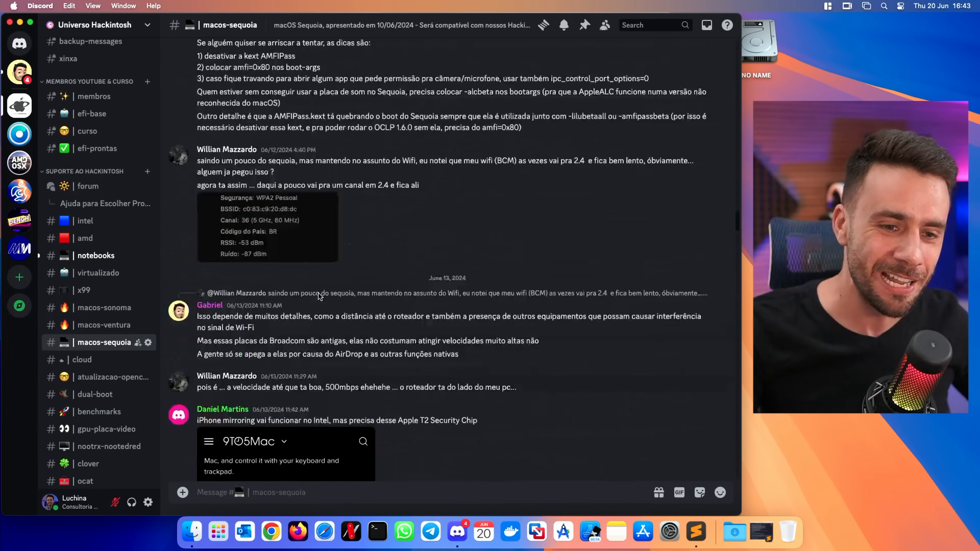
pyautogui.scroll(-15, 318, 295)
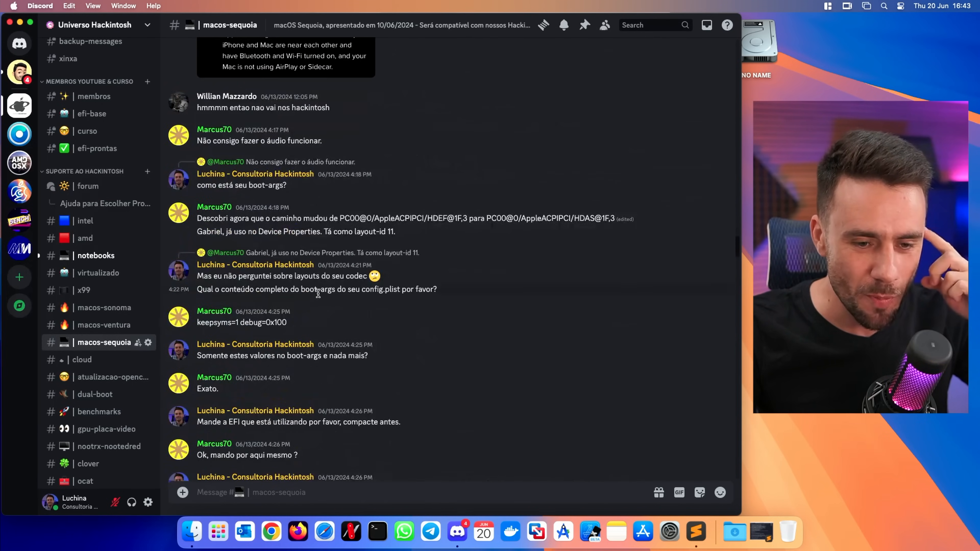
pyautogui.scroll(-10, 318, 297)
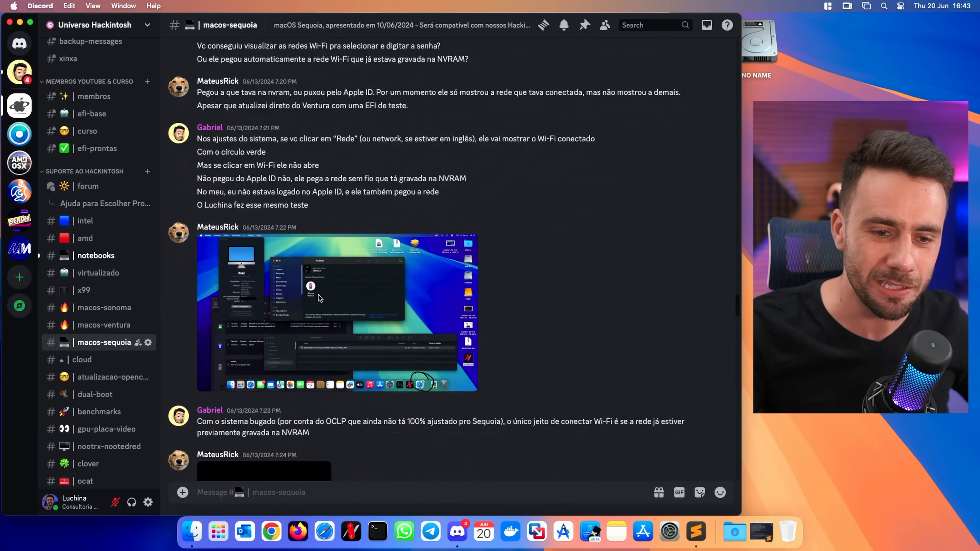
pyautogui.scroll(-15, 710, 352)
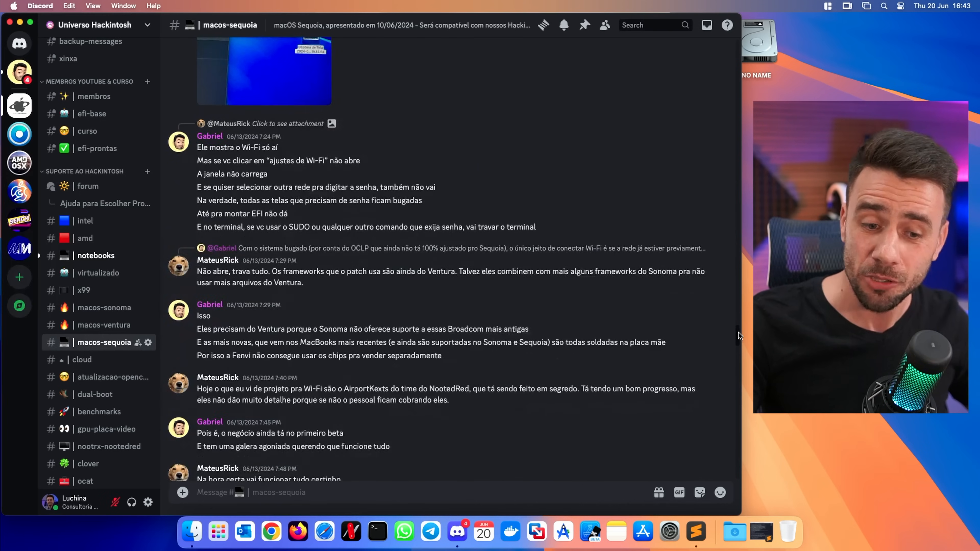
pyautogui.moveTo(732, 381); pyautogui.dragTo(729, 293)
pyautogui.moveTo(728, 286); pyautogui.dragTo(735, 142)
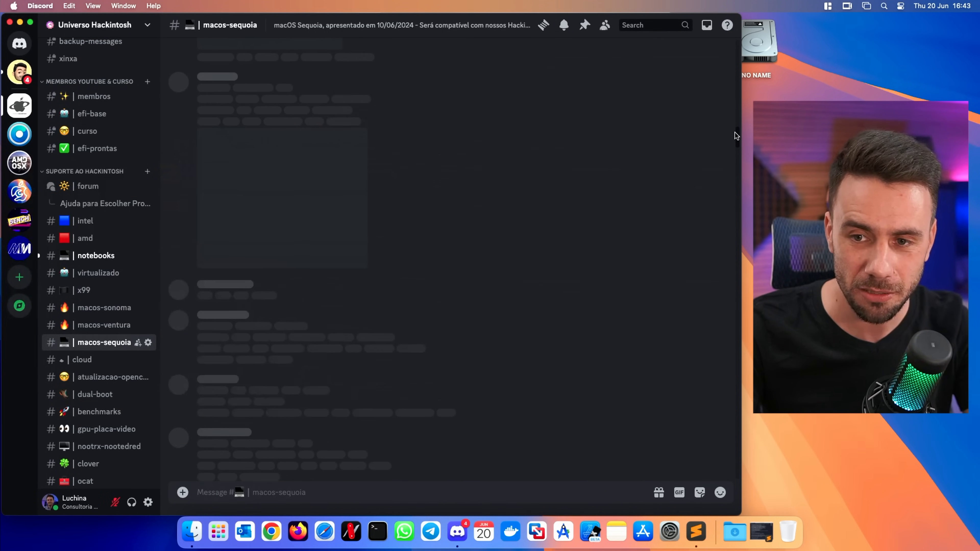
pyautogui.click(350, 247)
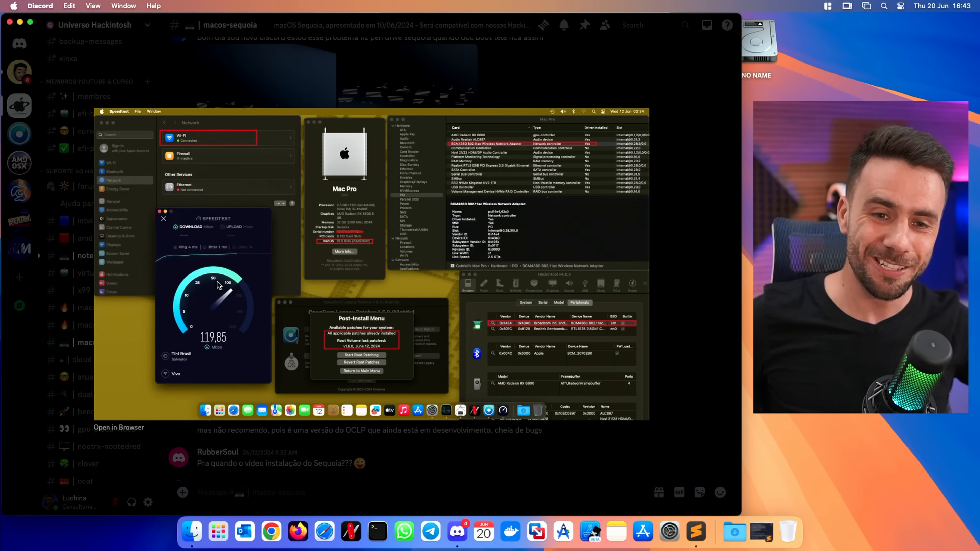
pyautogui.press('Escape')
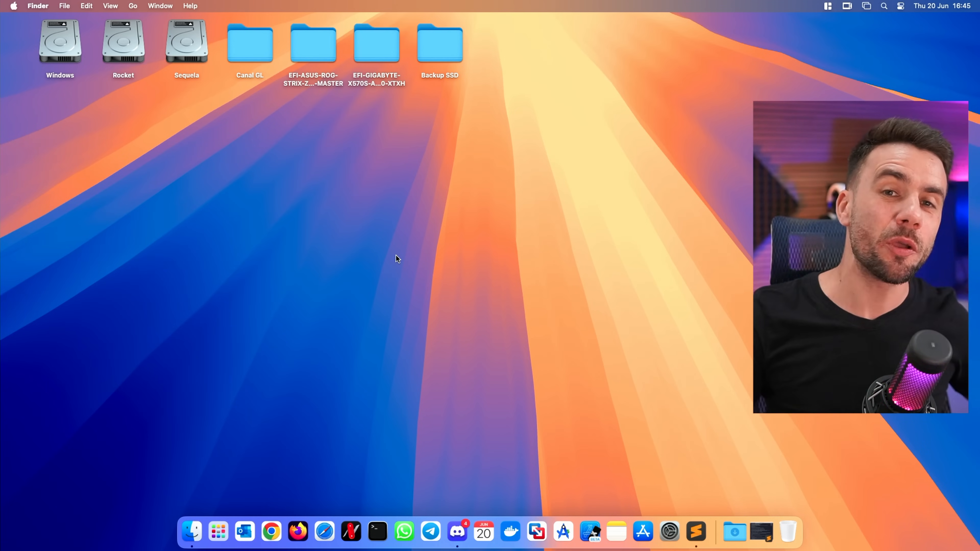
# Mount the EFI partition of the Sequela disk from the desktop, entering the account password
pyautogui.rightClick(188, 42)
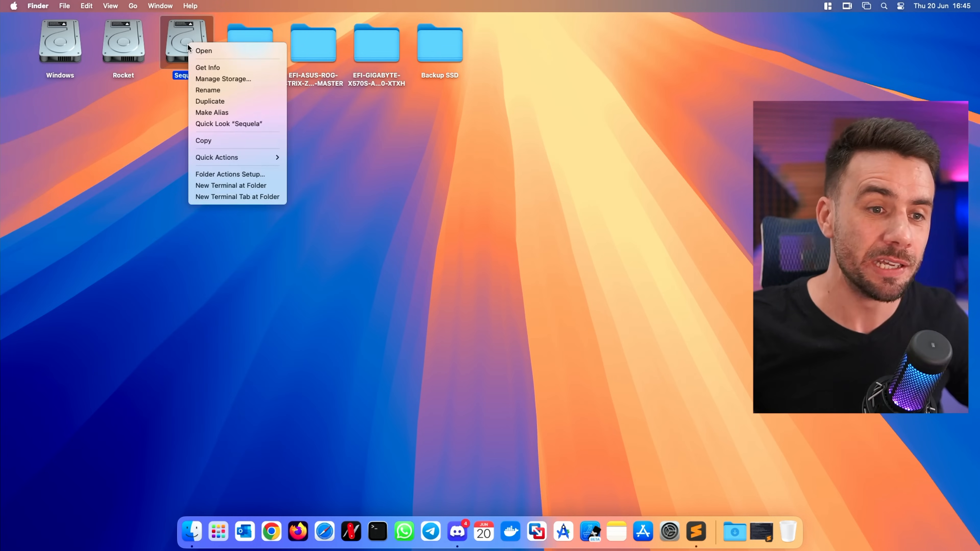
pyautogui.moveTo(270, 157)
pyautogui.click(307, 154)
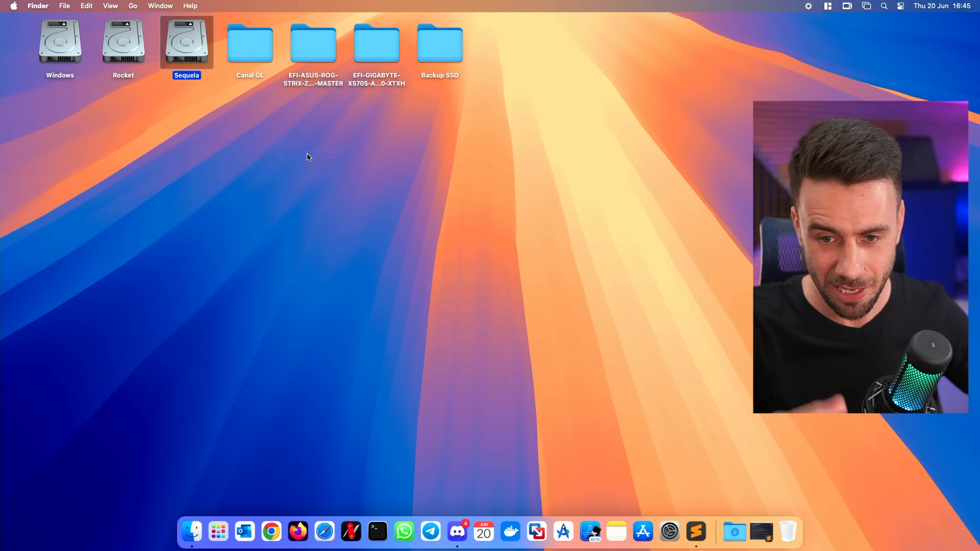
pyautogui.write('••••')
pyautogui.press('Return')
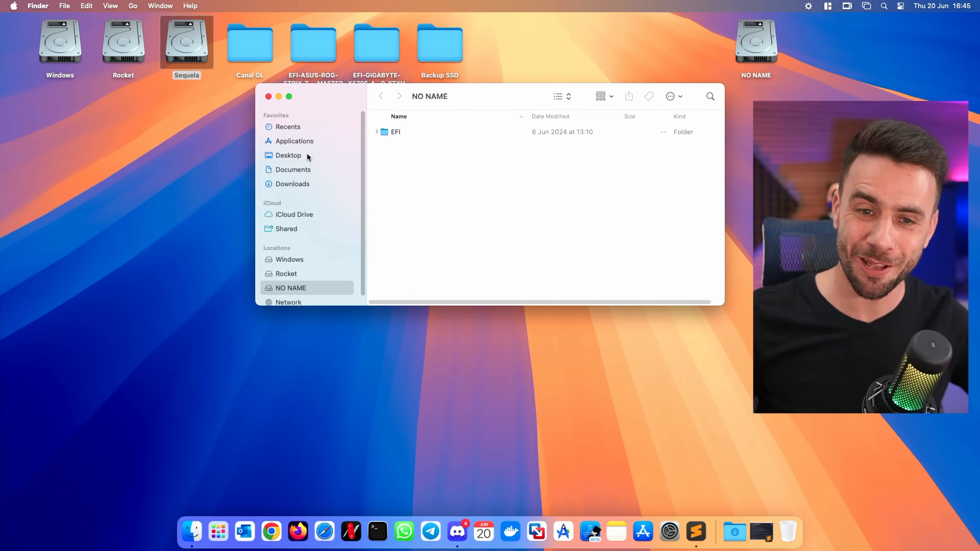
# Open config.plist from the EFI/OC folder on the NO NAME volume and enlarge its editor window
pyautogui.press('Down')
pyautogui.press('super+Down')
pyautogui.press('Down')
pyautogui.press('Down')
pyautogui.press('super+Down')
pyautogui.press('Down')
pyautogui.press('Down')
pyautogui.press('Down')
pyautogui.press('Down')
pyautogui.press('Down')
pyautogui.press('Down')
pyautogui.press('Down')
pyautogui.press('super+Down')
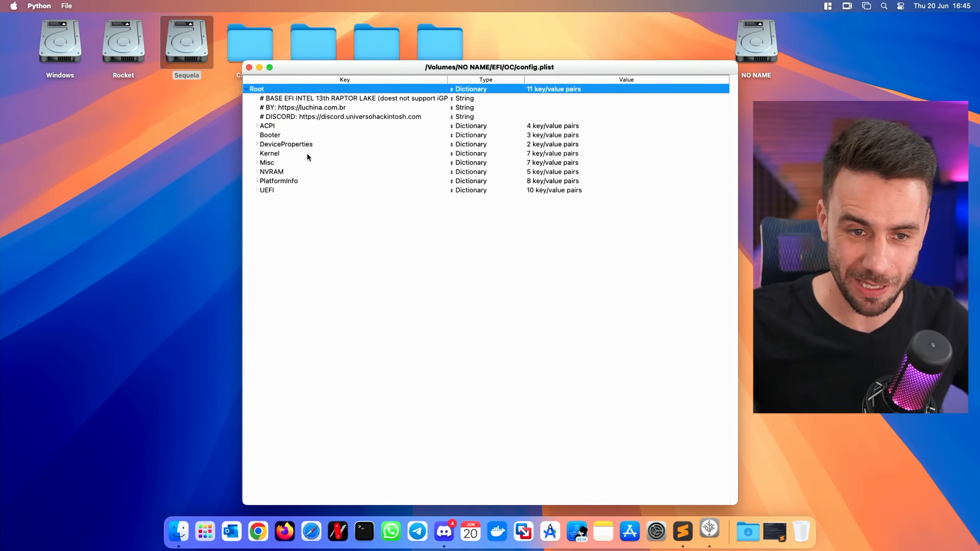
pyautogui.moveTo(243, 61); pyautogui.dragTo(2, 2)
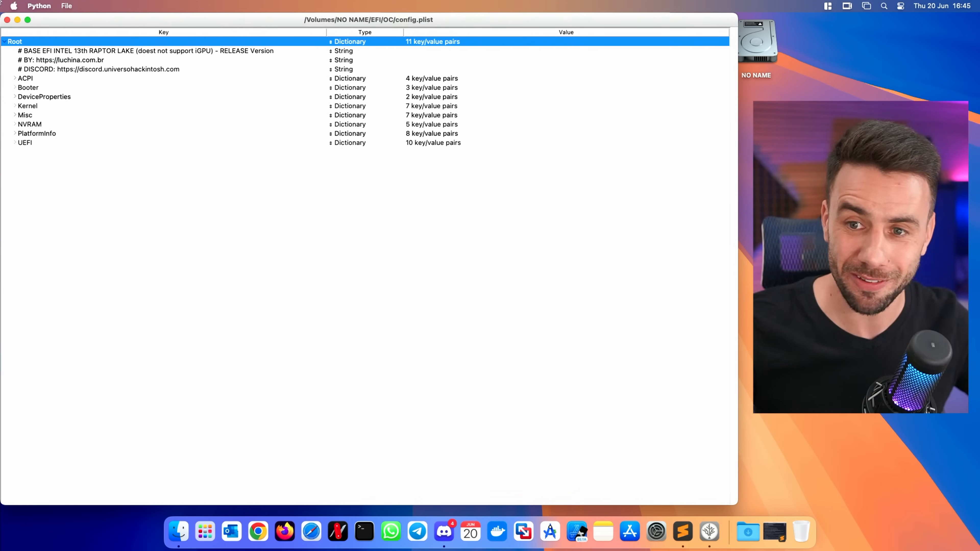
pyautogui.moveTo(736, 501); pyautogui.dragTo(736, 513)
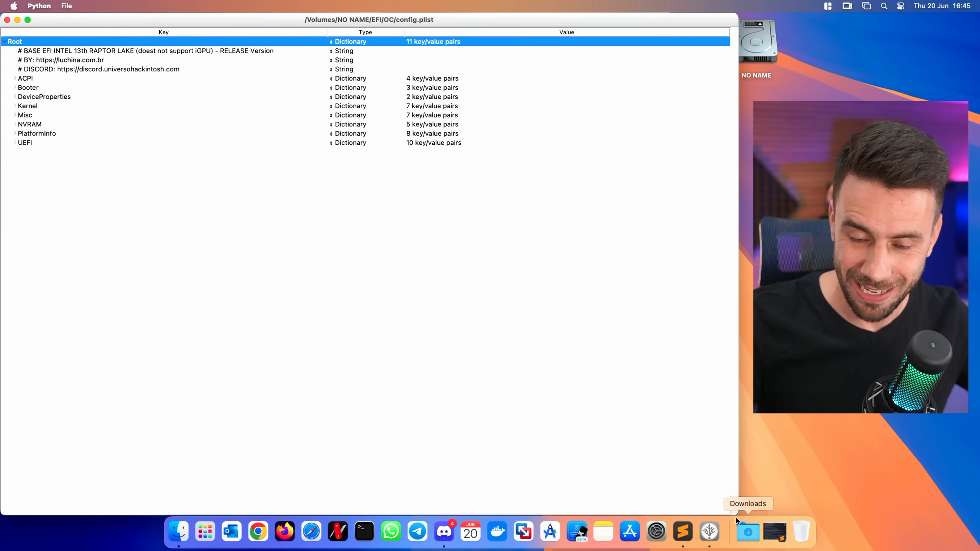
# Open the Kexts folder in Finder, move its window aside and return to config.plist
pyautogui.press('super+Tab')
pyautogui.doubleClick(405, 152)
pyautogui.moveTo(439, 108); pyautogui.dragTo(535, 267)
pyautogui.click(420, 216)
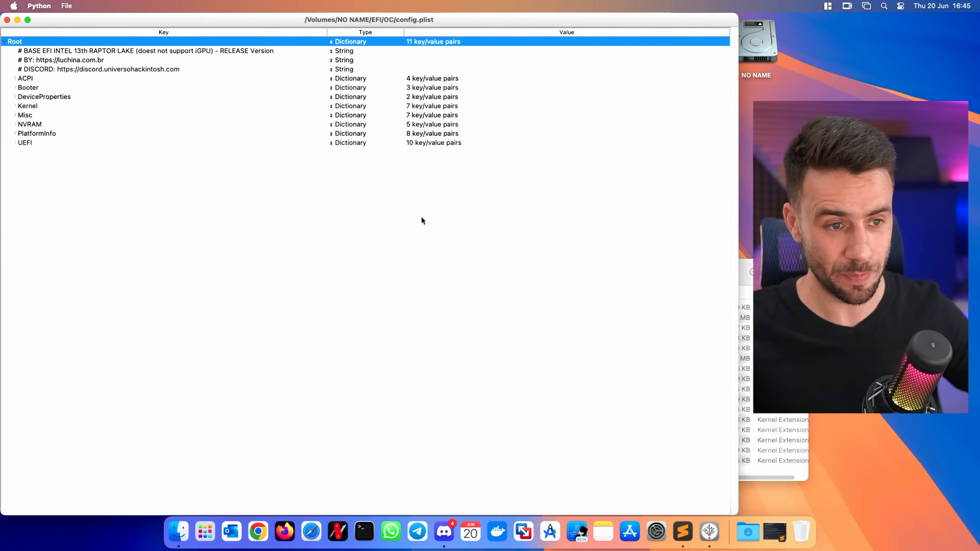
# Find the boot-args key in config.plist and delete -lilubetaall from its value
pyautogui.press('super+f')
pyautogui.write('boot-args')
pyautogui.press('Return')
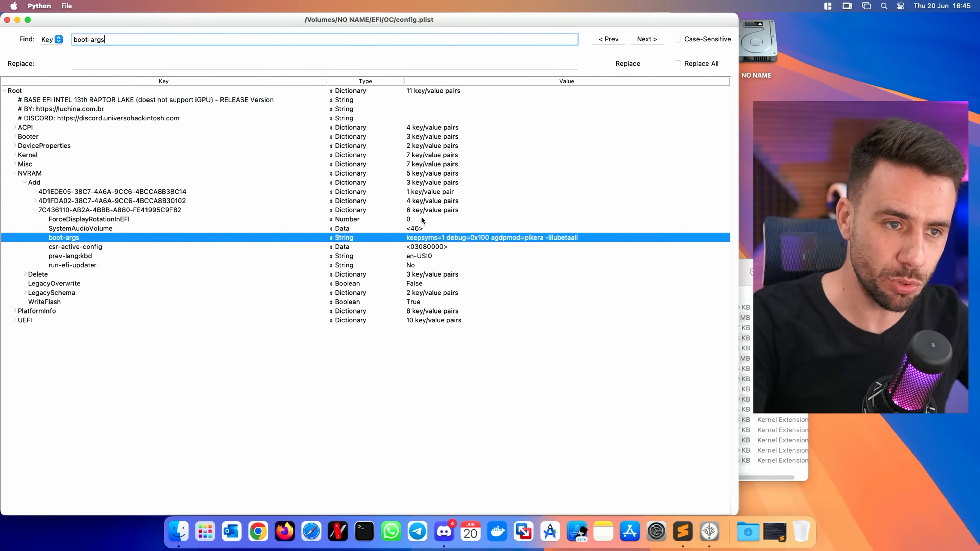
pyautogui.doubleClick(564, 241)
pyautogui.hotkey('alt', 'shift', 'Left')
pyautogui.press('BackSpace')
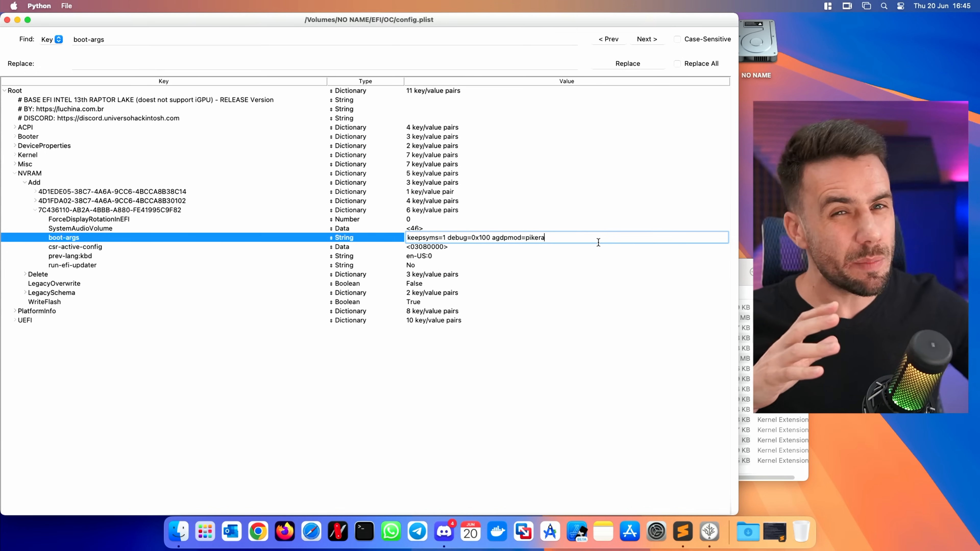
# Append -lilubeta and -wegbeta to the boot-args value after agdpmod=pikera
pyautogui.write('-')
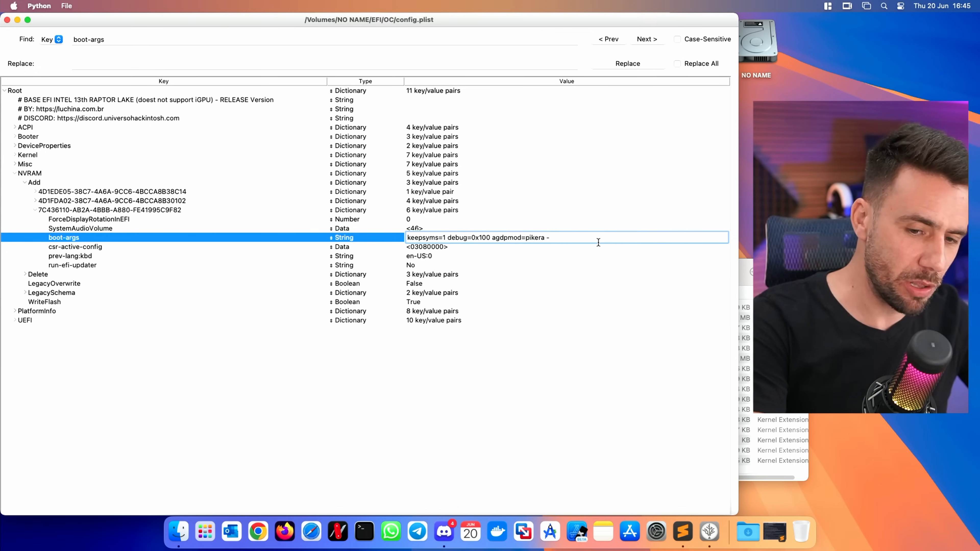
pyautogui.write('lilu')
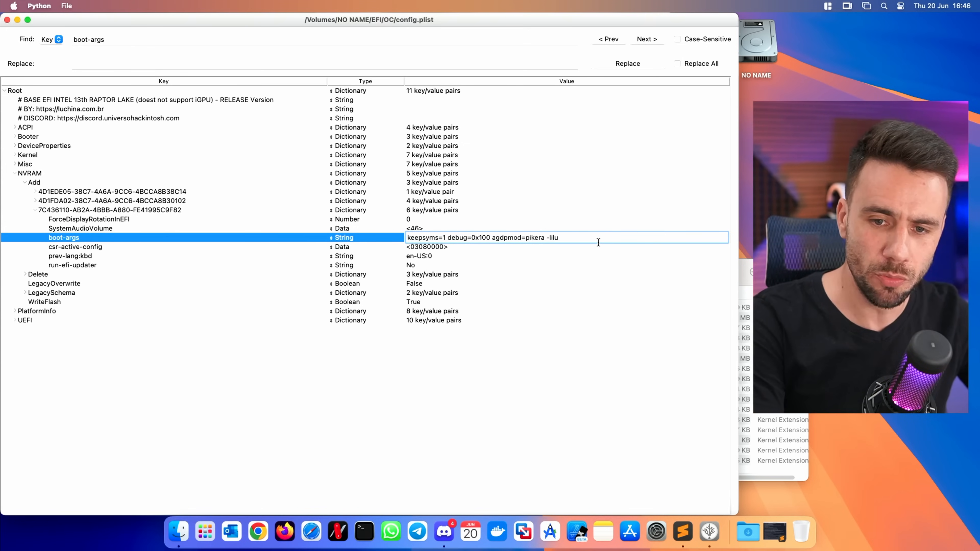
pyautogui.write('beta ')
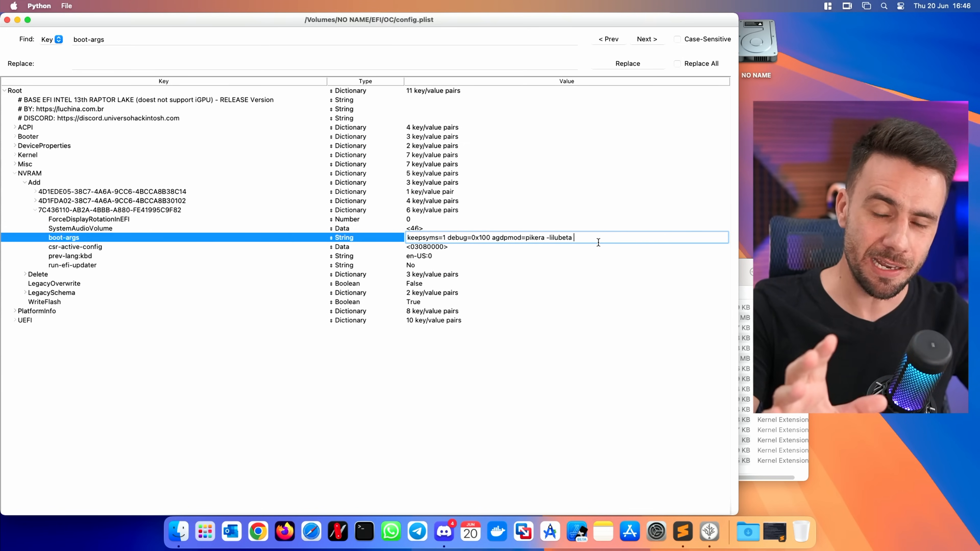
pyautogui.write('-w')
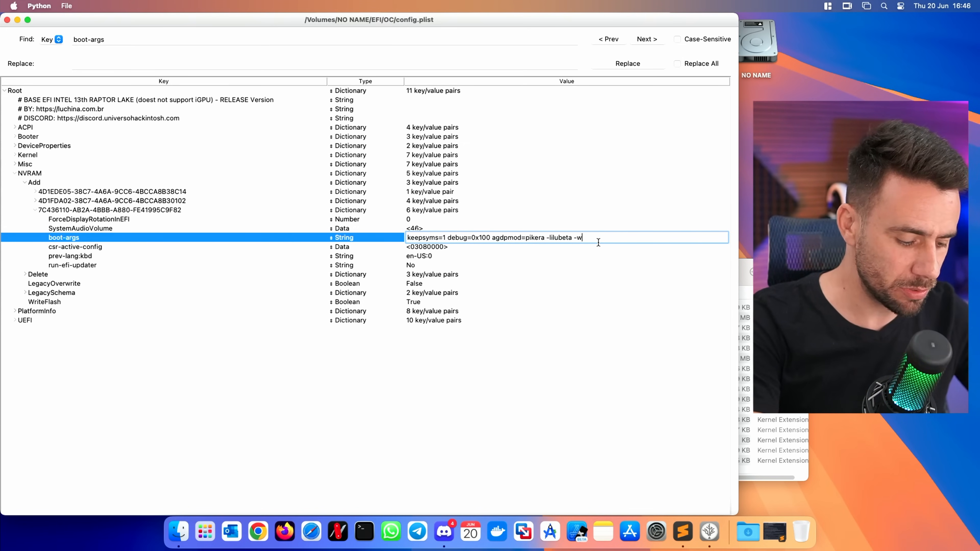
pyautogui.write('egbeta')
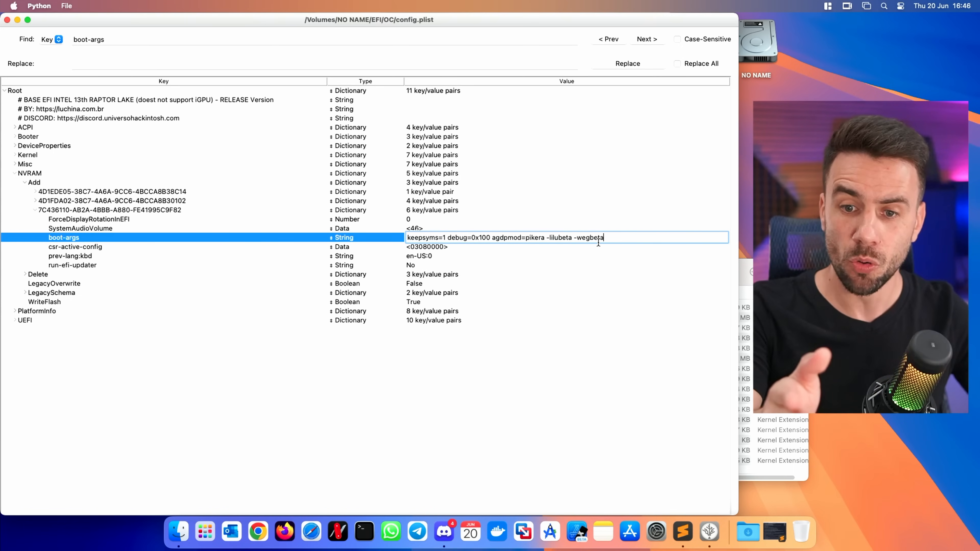
pyautogui.press('Return')
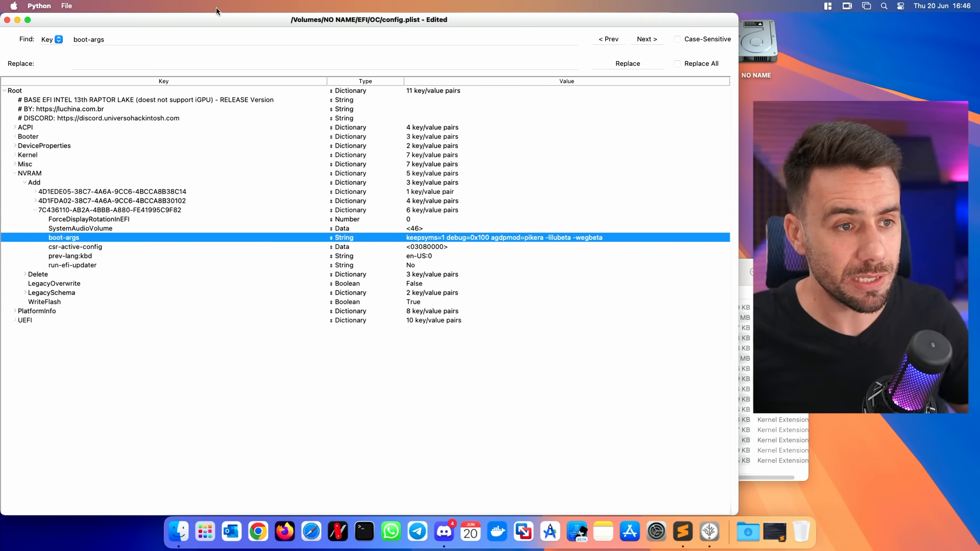
# Open About This Mac to view the machine's processor, graphics and macOS details
pyautogui.click(16, 6)
pyautogui.click(24, 21)
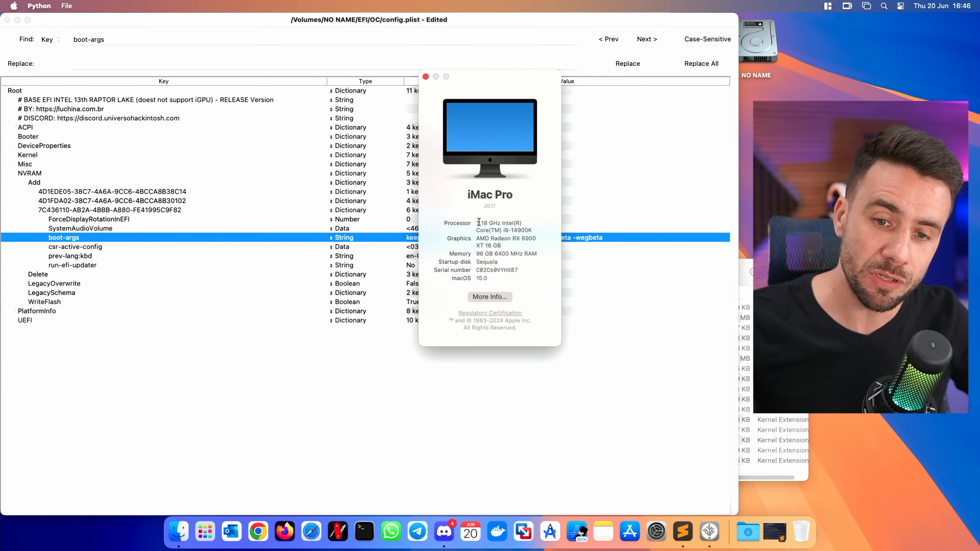
# Close About This Mac after highlighting the processor name, and append -revbeta to the boot-args value in config.plist
pyautogui.moveTo(478, 222); pyautogui.dragTo(538, 231)
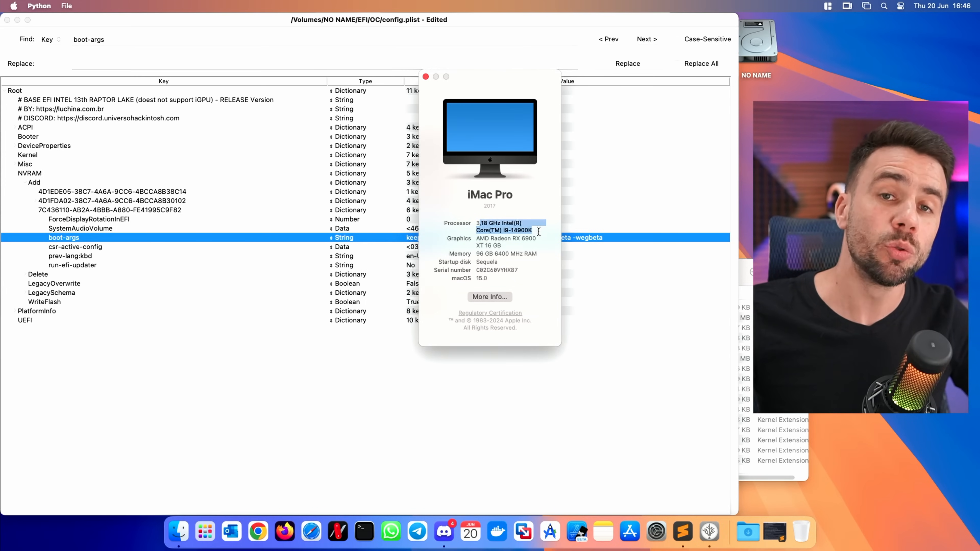
pyautogui.press('super+w')
pyautogui.click(633, 238)
pyautogui.click(635, 237)
pyautogui.write('-revbeta')
pyautogui.press('Return')
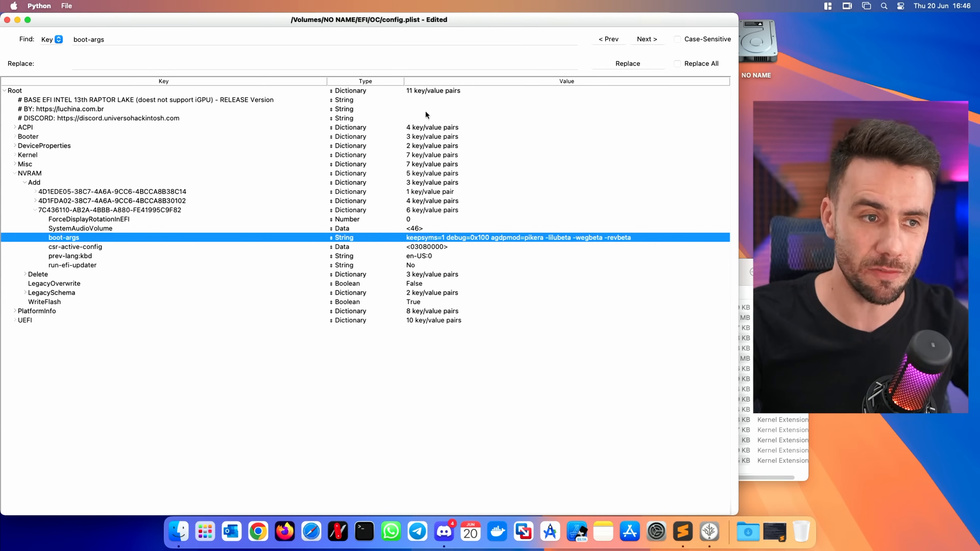
# Reopen About This Mac to check the processor and graphics details, and return to config.plist
pyautogui.click(13, 6)
pyautogui.click(13, 21)
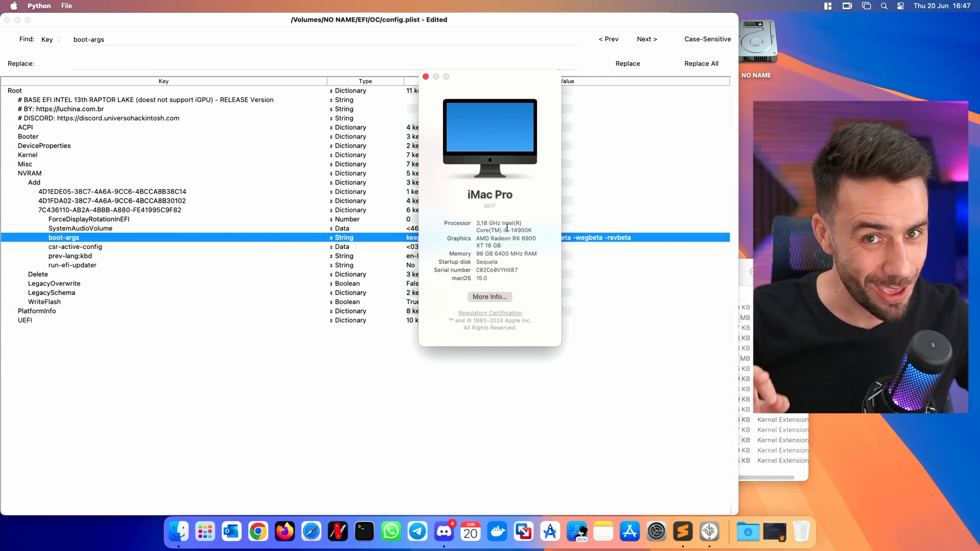
pyautogui.press('super+w')
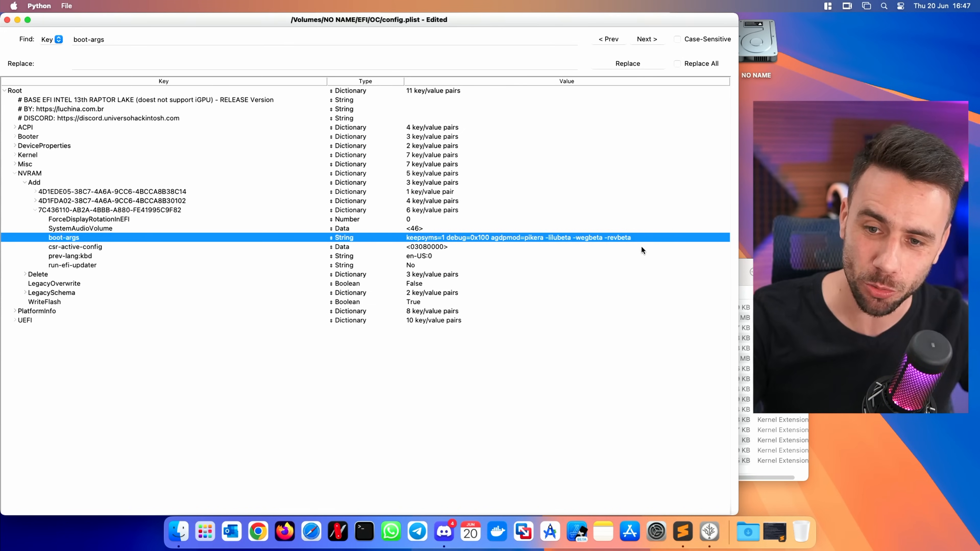
# Append -alcbeta to the boot-args value after -revbeta
pyautogui.doubleClick(662, 239)
pyautogui.write('-')
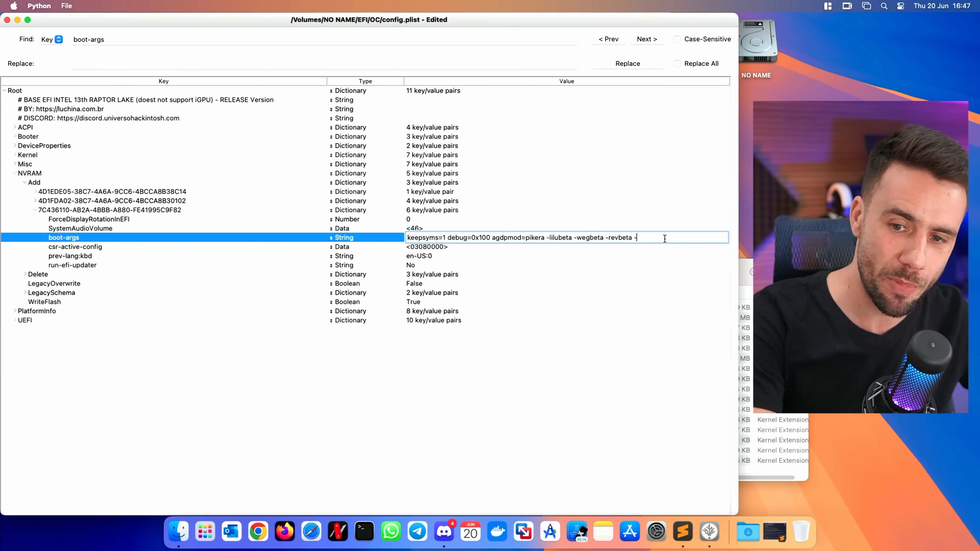
pyautogui.write('alcbeta')
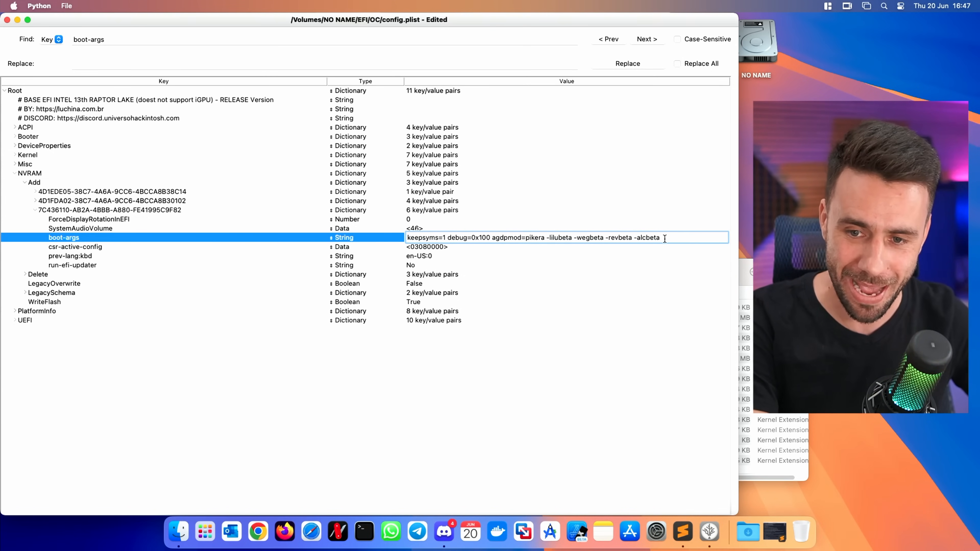
pyautogui.press('Return')
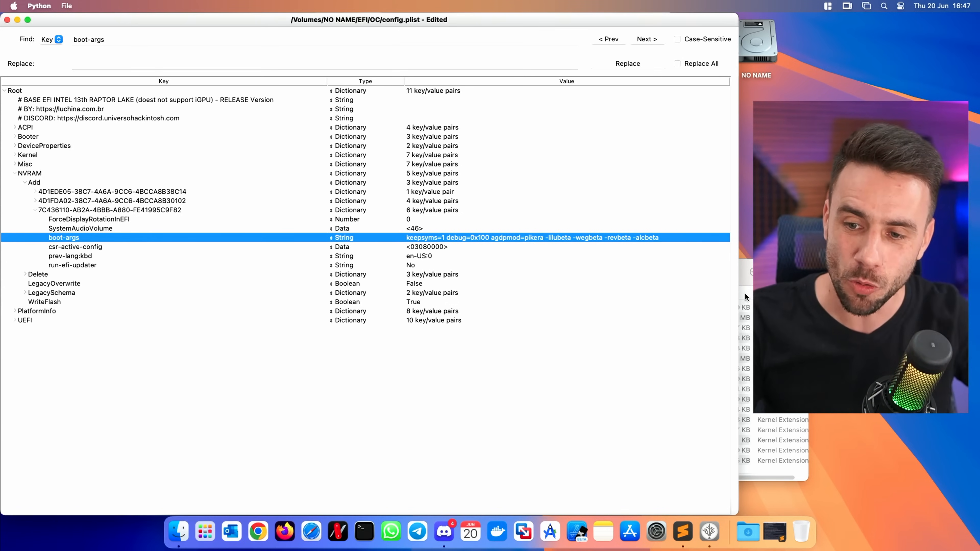
# Locate CpuTscSync.kext in the Kexts folder and append its beta argument -cputsbeta to the boot-args value
pyautogui.click(745, 281)
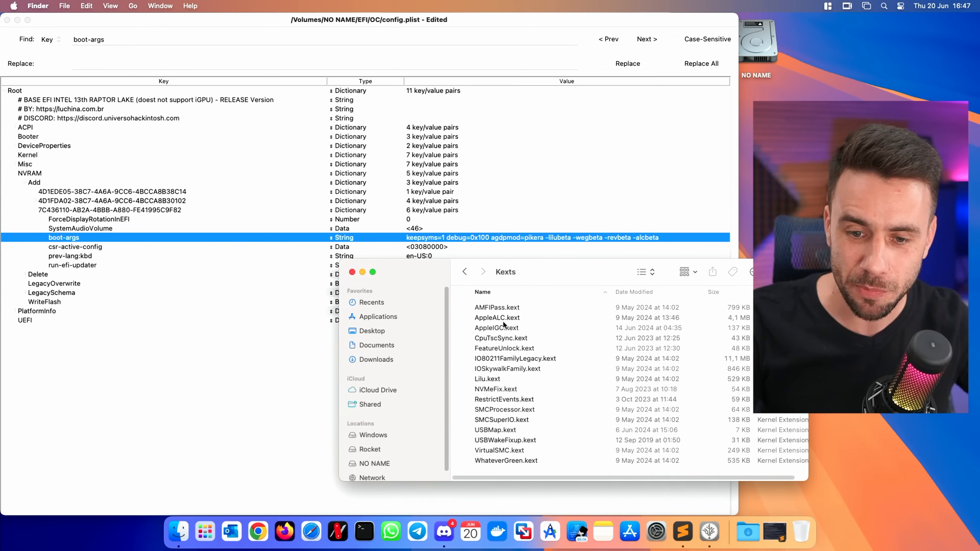
pyautogui.click(506, 338)
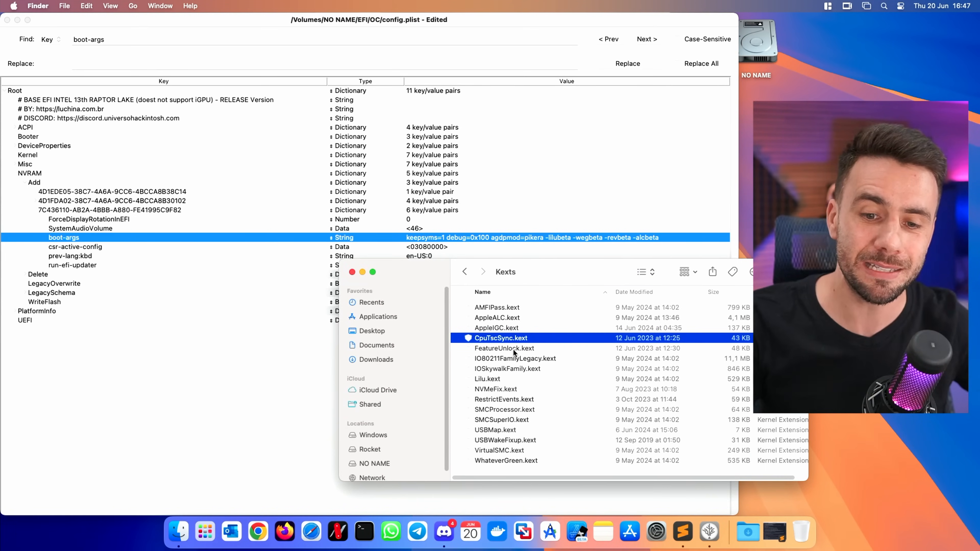
pyautogui.click(678, 249)
pyautogui.click(678, 237)
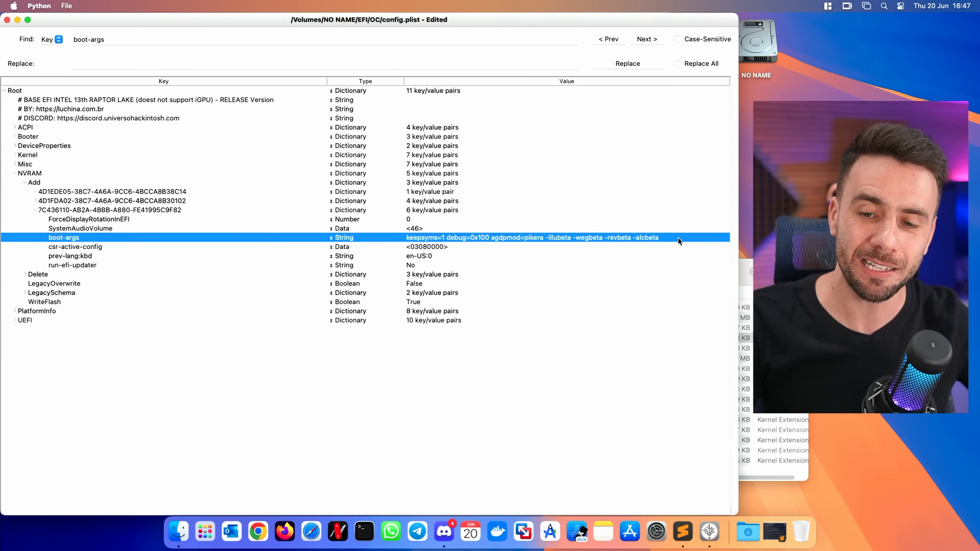
pyautogui.write('-cputsbeta')
pyautogui.press('Return')
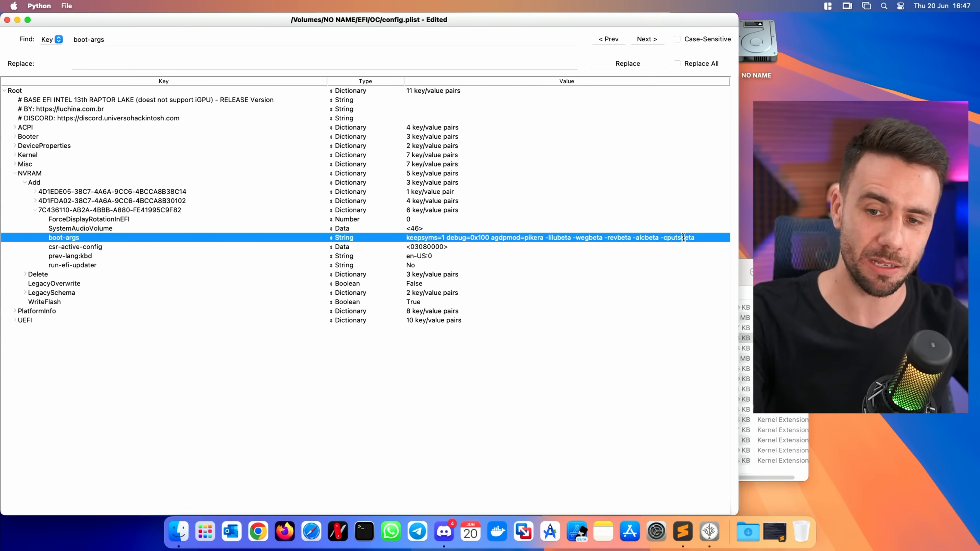
# Select FeatureUnlock.kext in the Kexts folder and append -carbeta to the boot-args value
pyautogui.press('super+Tab')
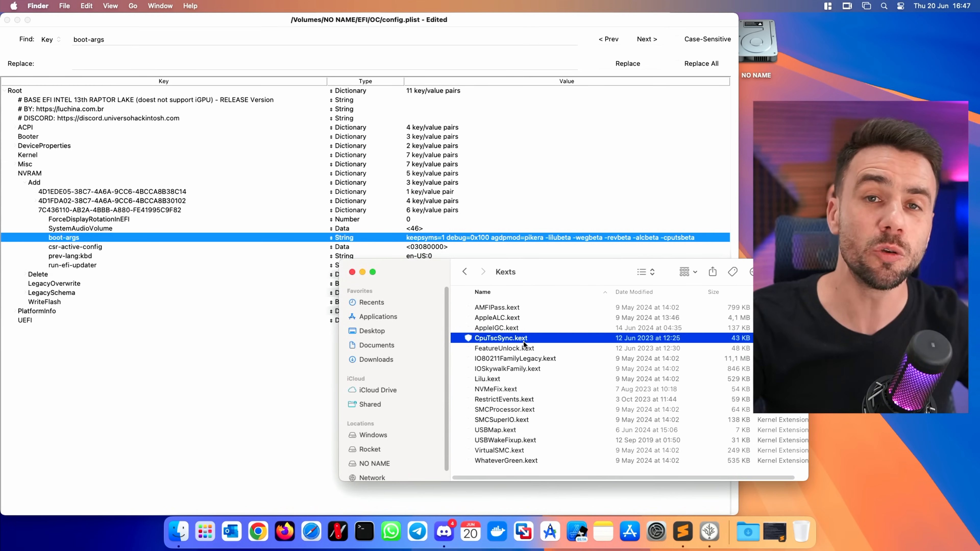
pyautogui.click(526, 348)
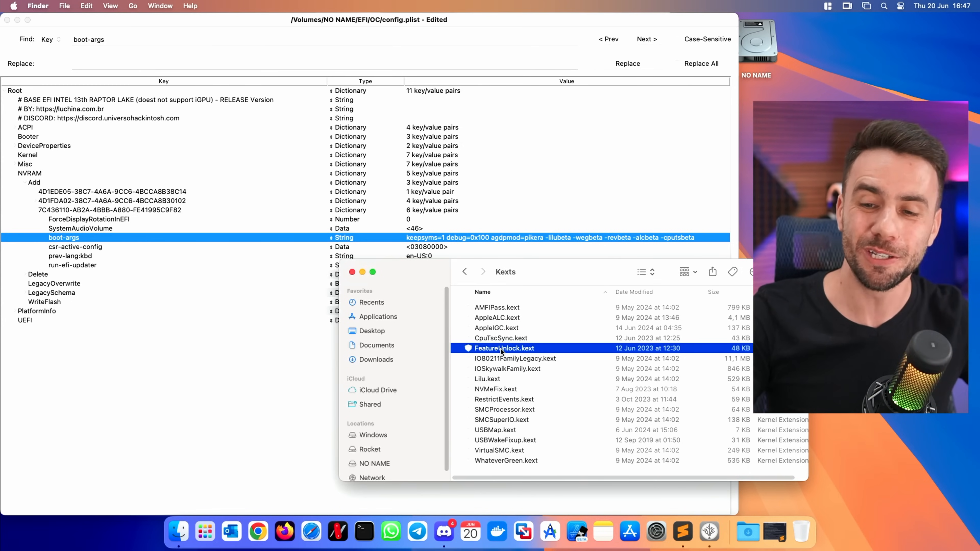
pyautogui.click(713, 237)
pyautogui.click(713, 237)
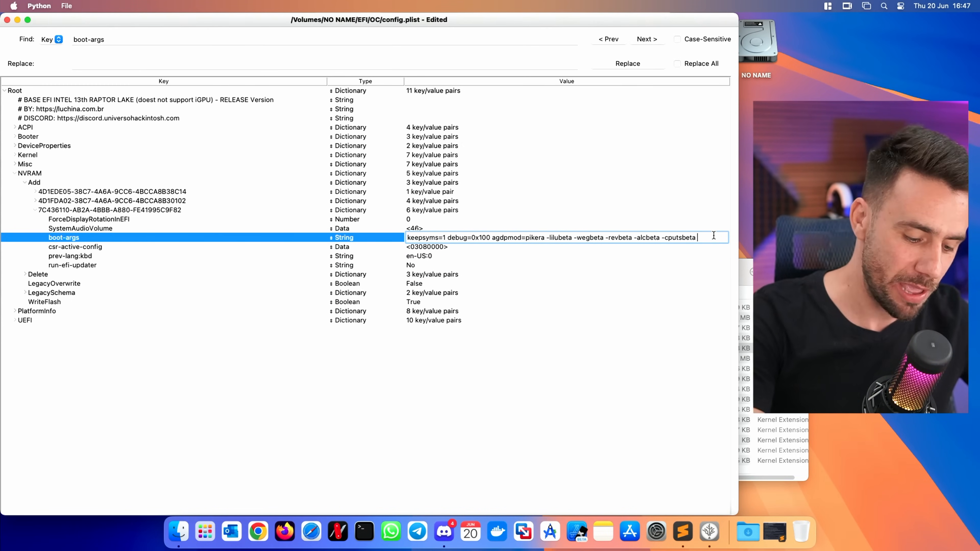
pyautogui.write('arleta')
pyautogui.press('Return')
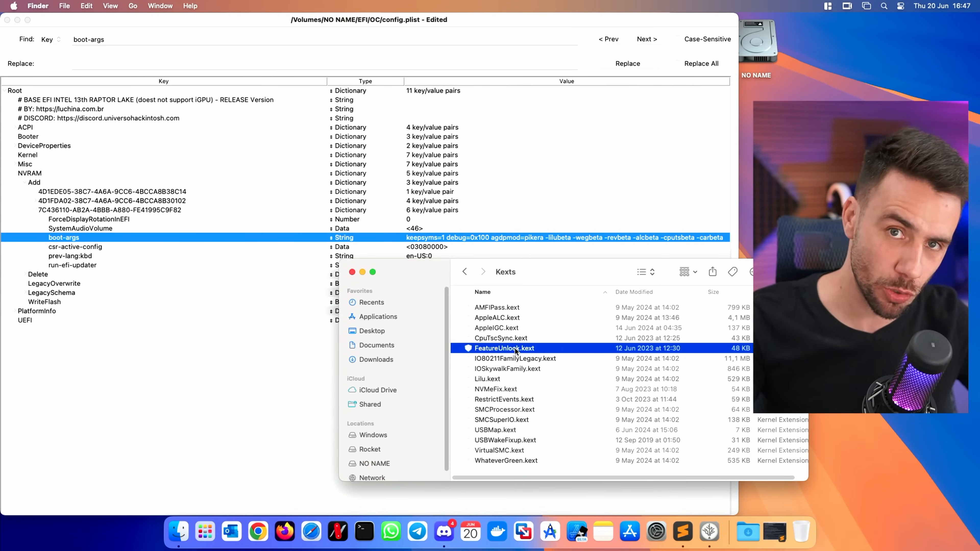
# Check NVMeFix, WhateverGreen and VirtualSMC in the Kexts folder, and append -vsmcbeta to the end of the boot-args value
pyautogui.click(496, 389)
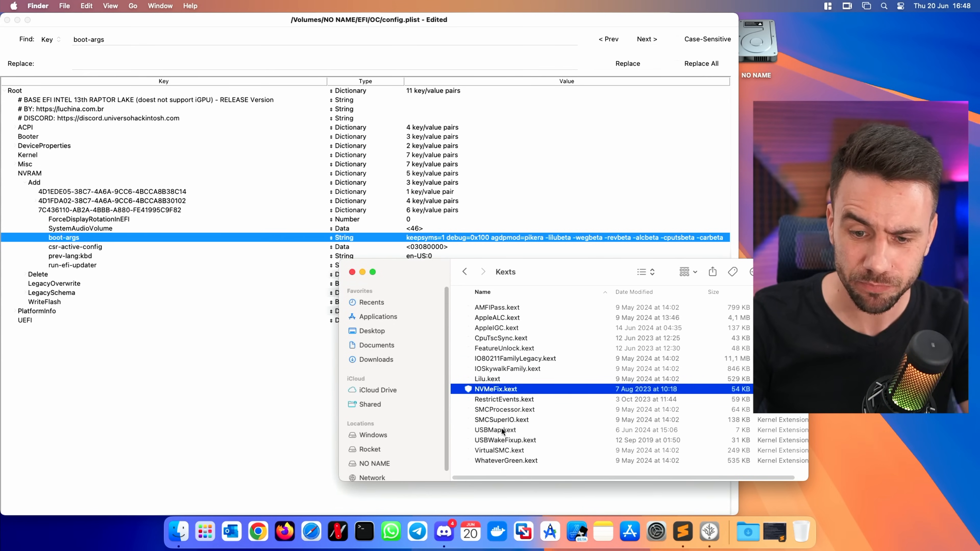
pyautogui.click(502, 450)
pyautogui.click(504, 460)
pyautogui.click(513, 450)
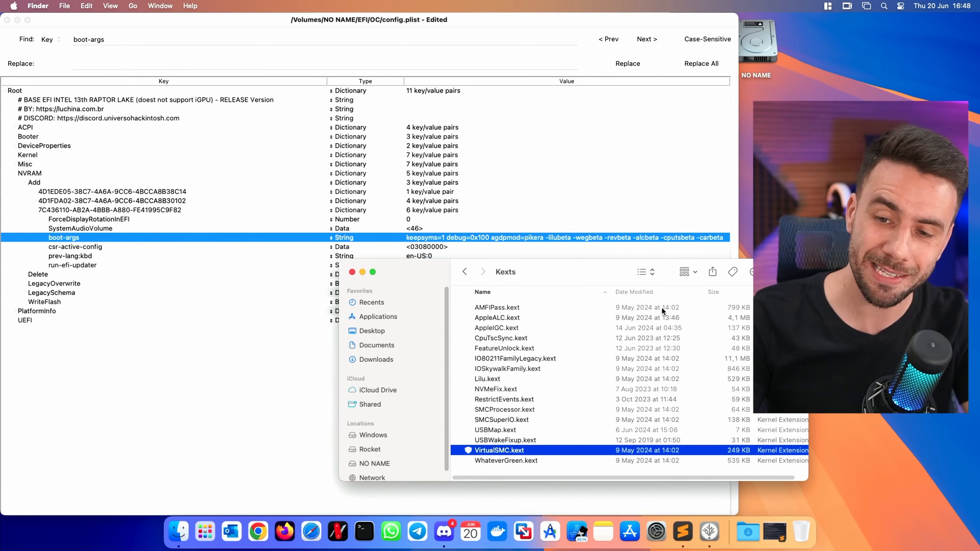
pyautogui.click(706, 241)
pyautogui.doubleClick(706, 240)
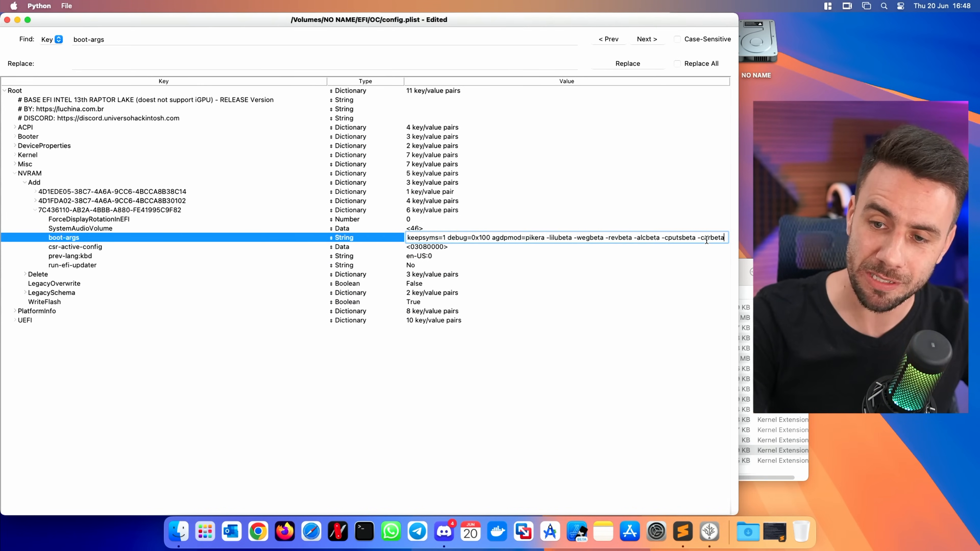
pyautogui.write('-')
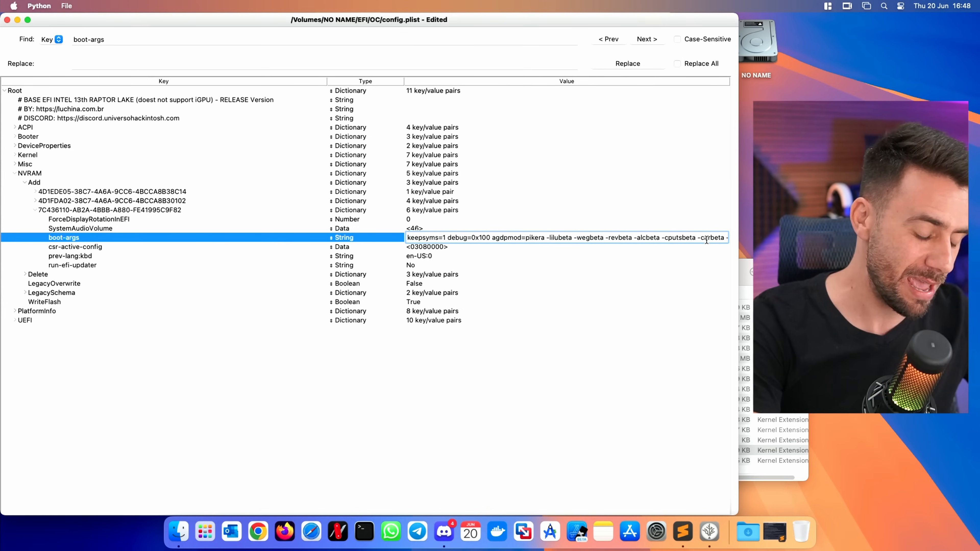
pyautogui.write('v')
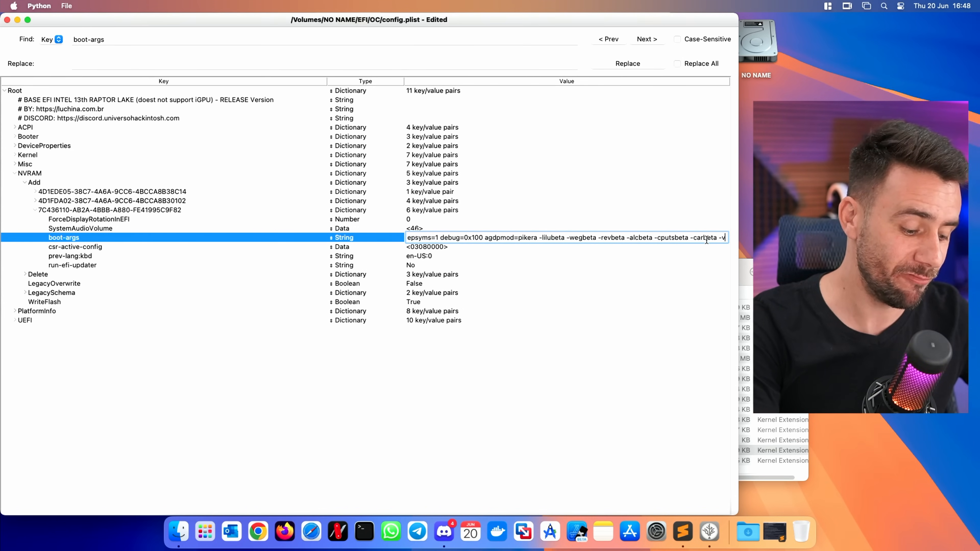
pyautogui.write('s')
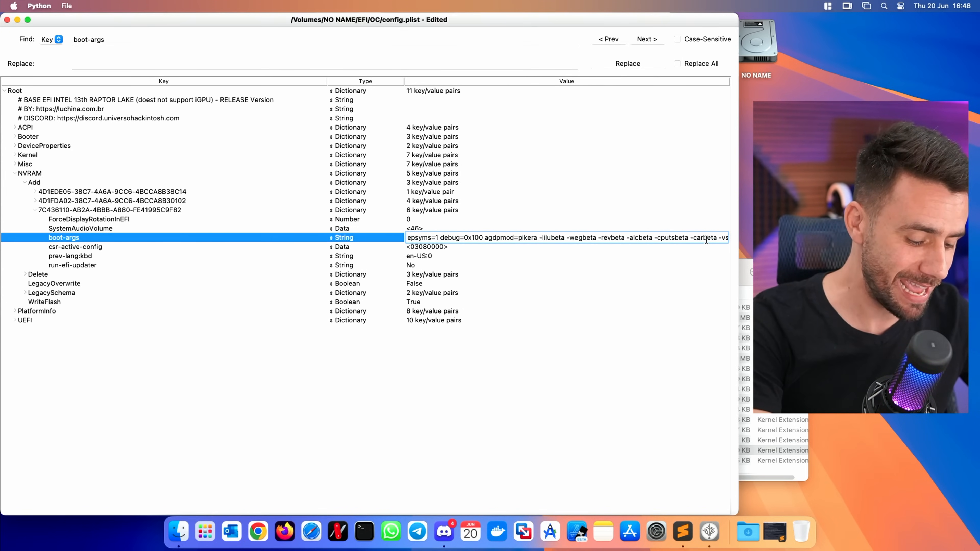
pyautogui.write('mcbeta')
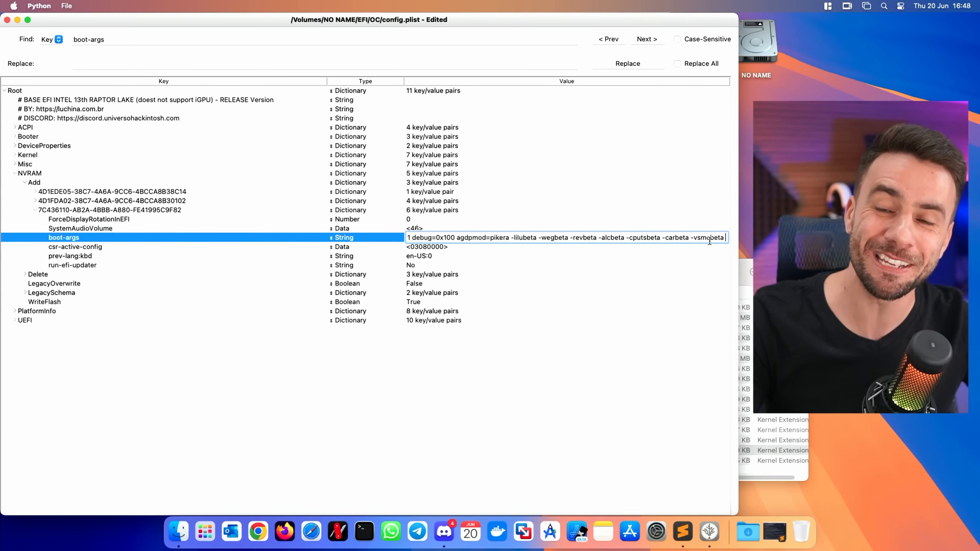
# Highlight the beta arguments from -lilubeta to -vsmcbeta in the boot-args value, and single out -wegbeta
pyautogui.moveTo(723, 237); pyautogui.dragTo(547, 231)
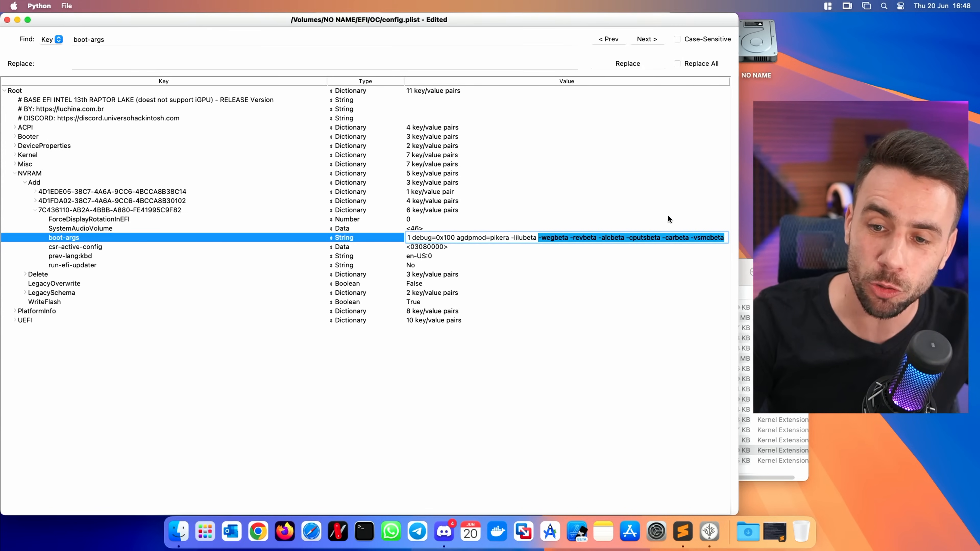
pyautogui.click(662, 237)
pyautogui.moveTo(725, 237); pyautogui.dragTo(511, 241)
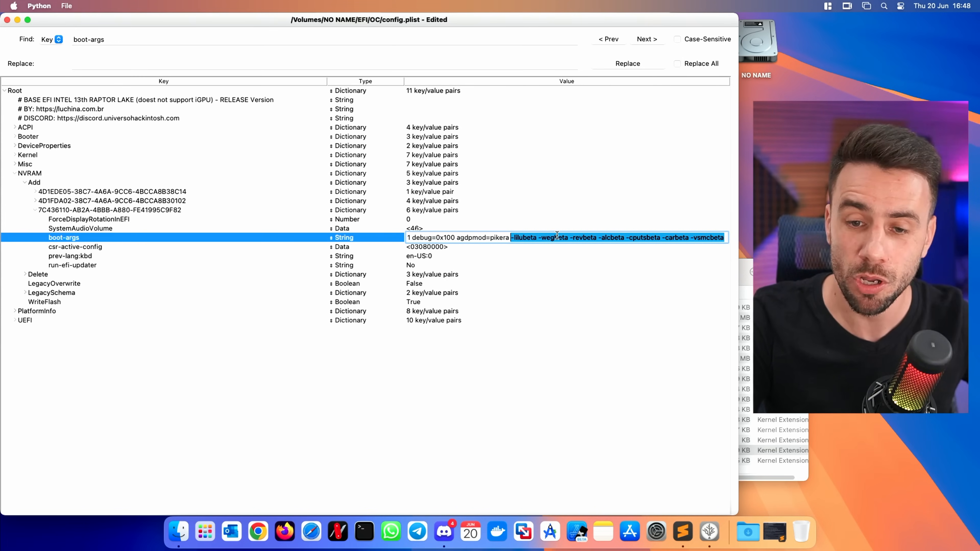
pyautogui.doubleClick(557, 237)
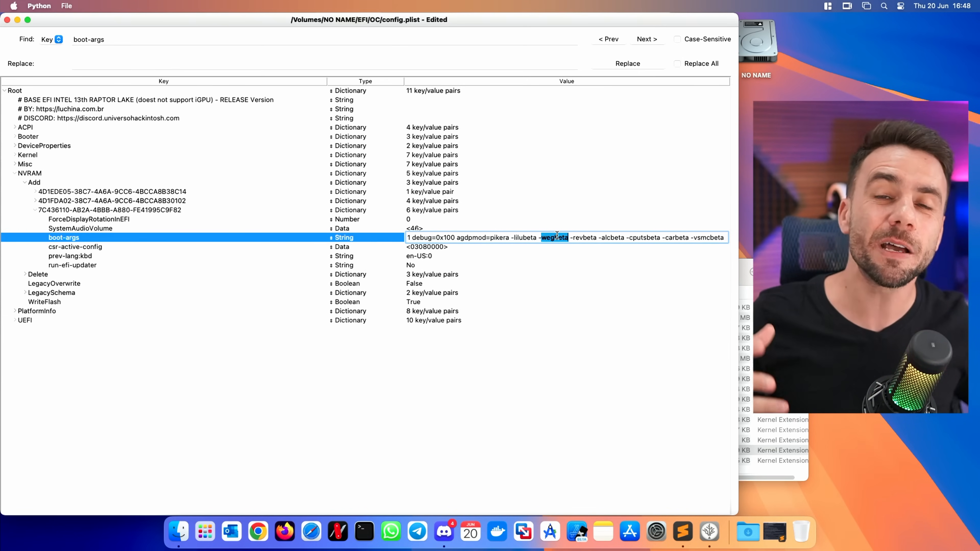
# Examine the individual beta flags in the boot-args value, from -lilubeta through -vsmcbeta
pyautogui.click(555, 235)
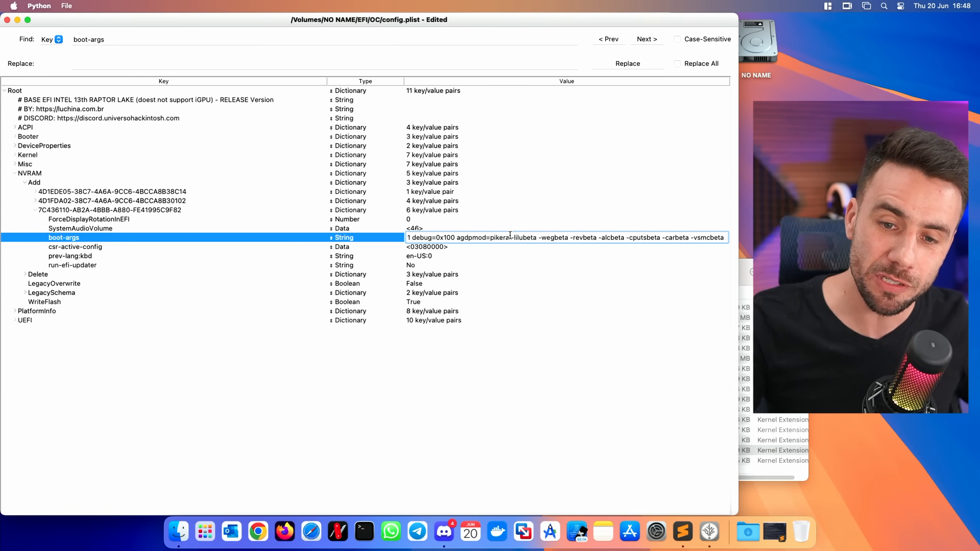
pyautogui.moveTo(549, 235); pyautogui.dragTo(718, 230)
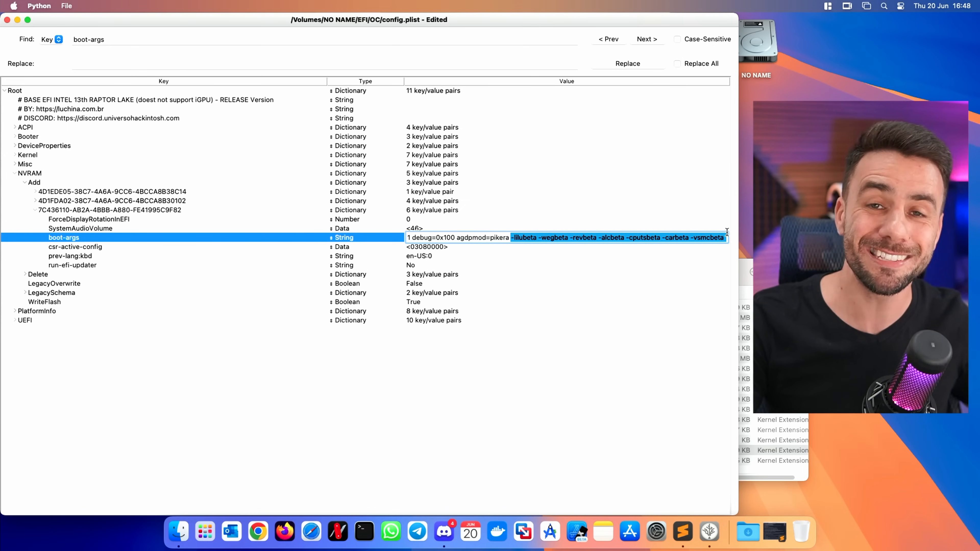
pyautogui.click(568, 237)
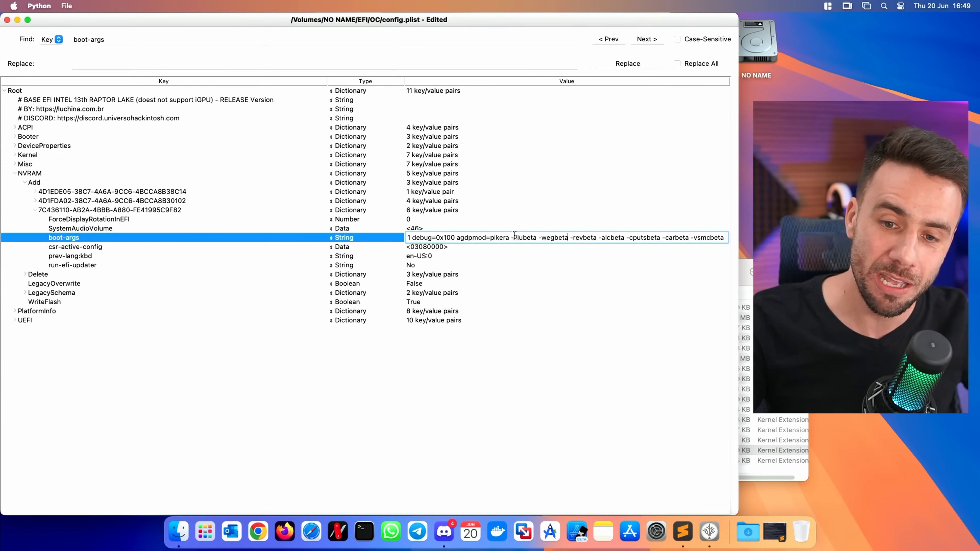
pyautogui.click(553, 238)
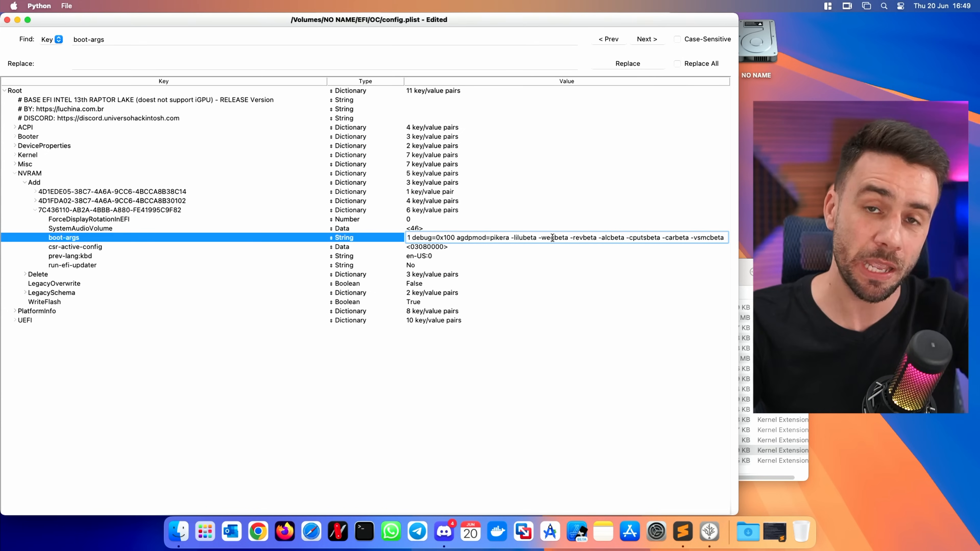
pyautogui.doubleClick(577, 237)
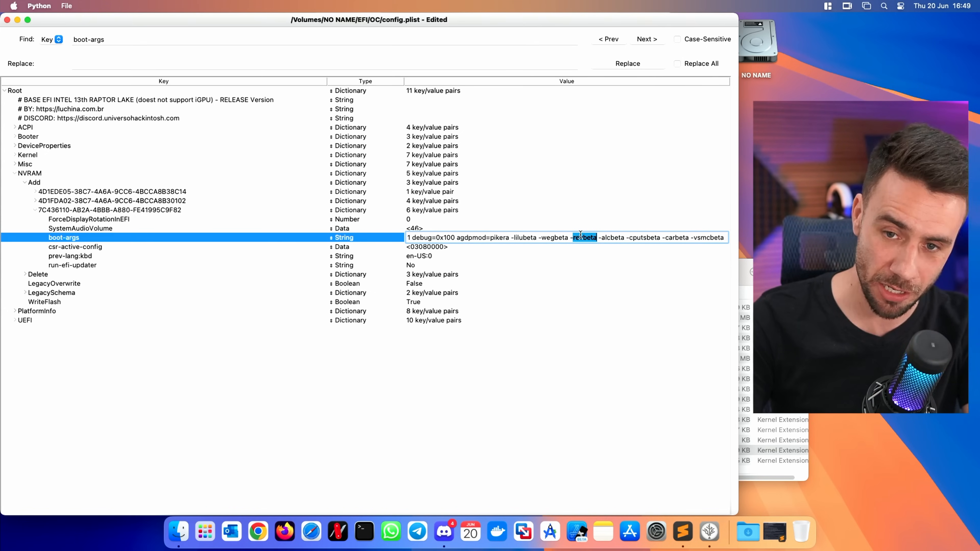
pyautogui.doubleClick(611, 237)
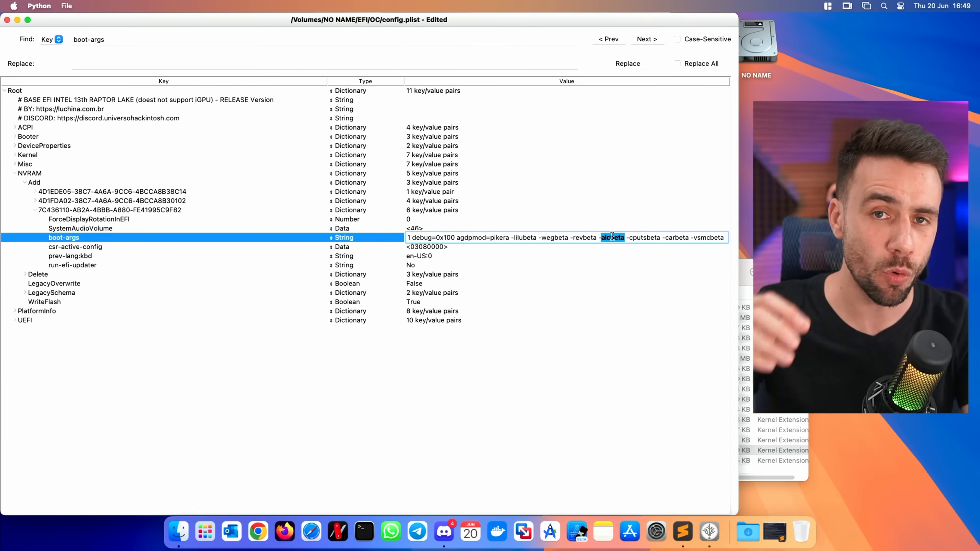
pyautogui.doubleClick(636, 237)
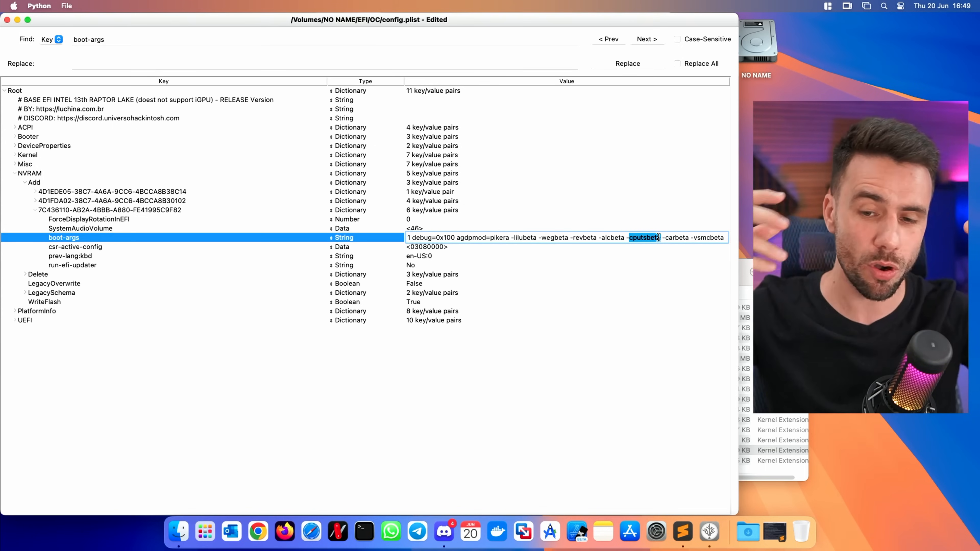
pyautogui.doubleClick(681, 238)
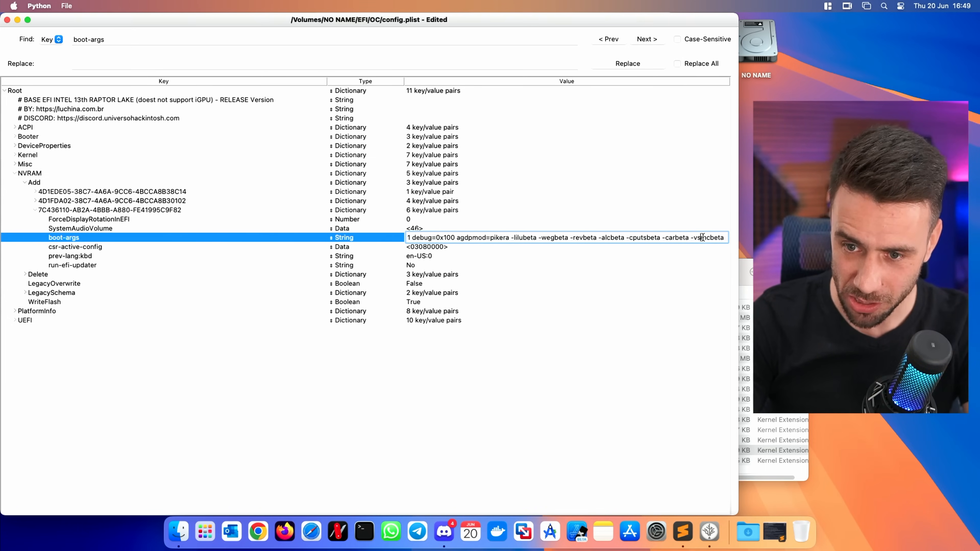
pyautogui.doubleClick(709, 238)
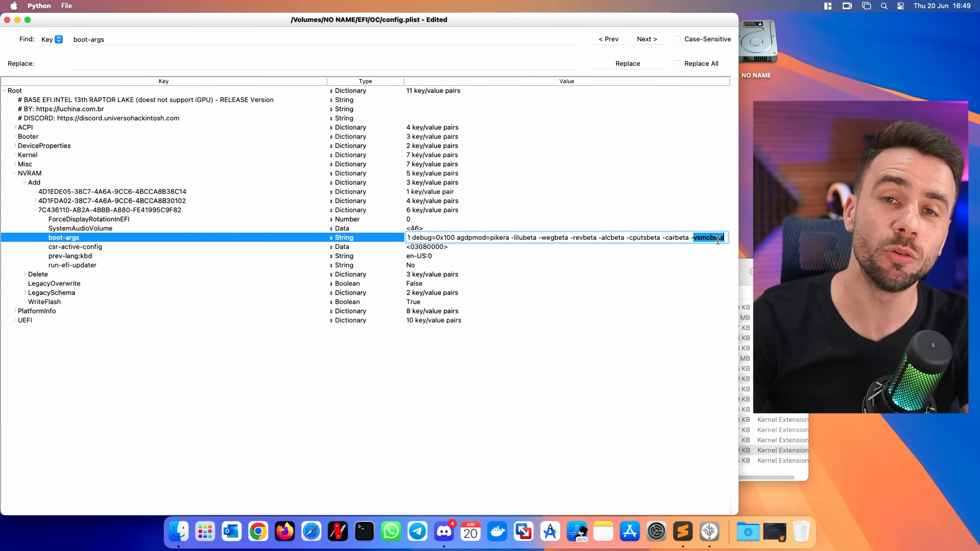
# Replace all the individual beta flags at the end of the boot-args value with the single flag -lilubetaall
pyautogui.click(711, 238)
pyautogui.moveTo(724, 237); pyautogui.dragTo(578, 238)
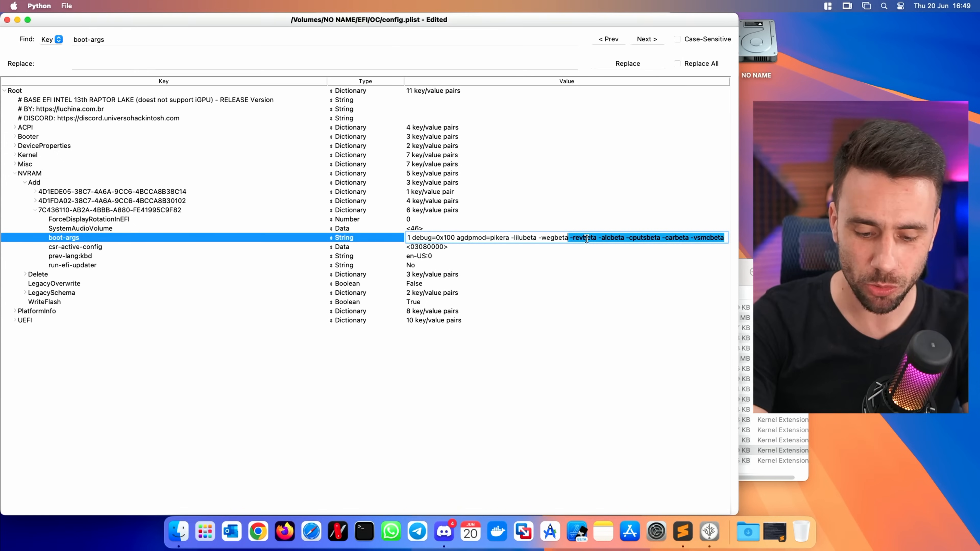
pyautogui.press('BackSpace')
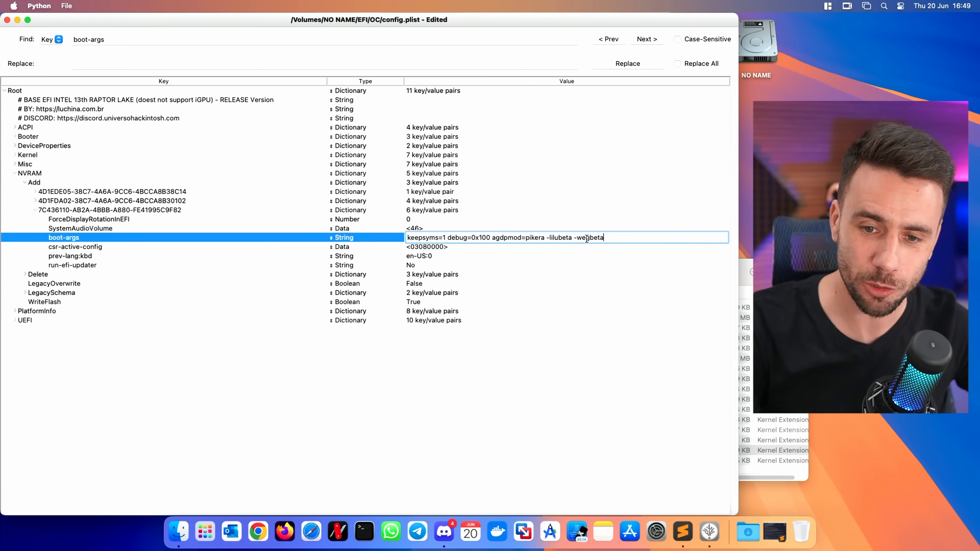
pyautogui.hotkey('alt', 'shift', 'Left')
pyautogui.hotkey('alt', 'shift', 'Left')
pyautogui.hotkey('alt', 'shift', 'Left')
pyautogui.hotkey('alt', 'shift', 'Right')
pyautogui.hotkey('alt', 'shift', 'Right')
pyautogui.hotkey('alt', 'shift', 'Left')
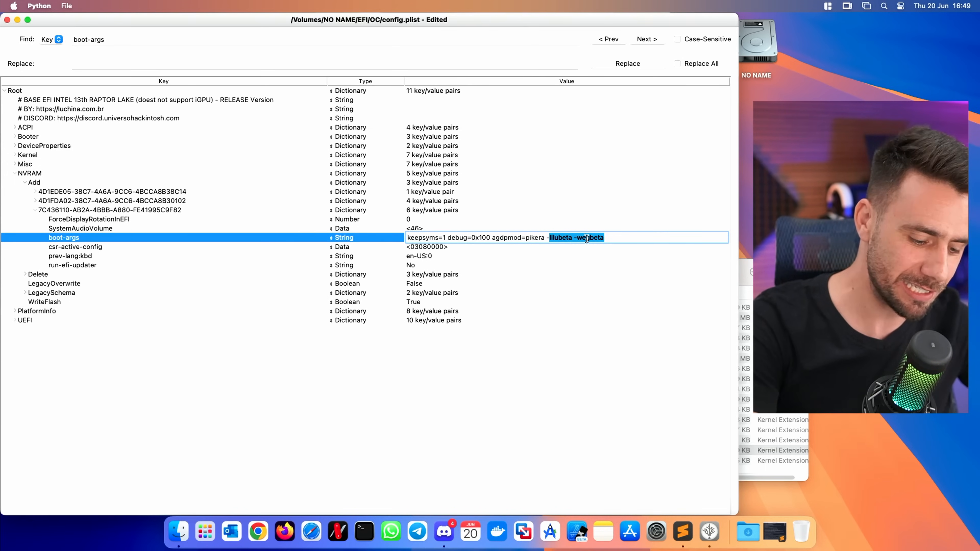
pyautogui.write('lilubetaall')
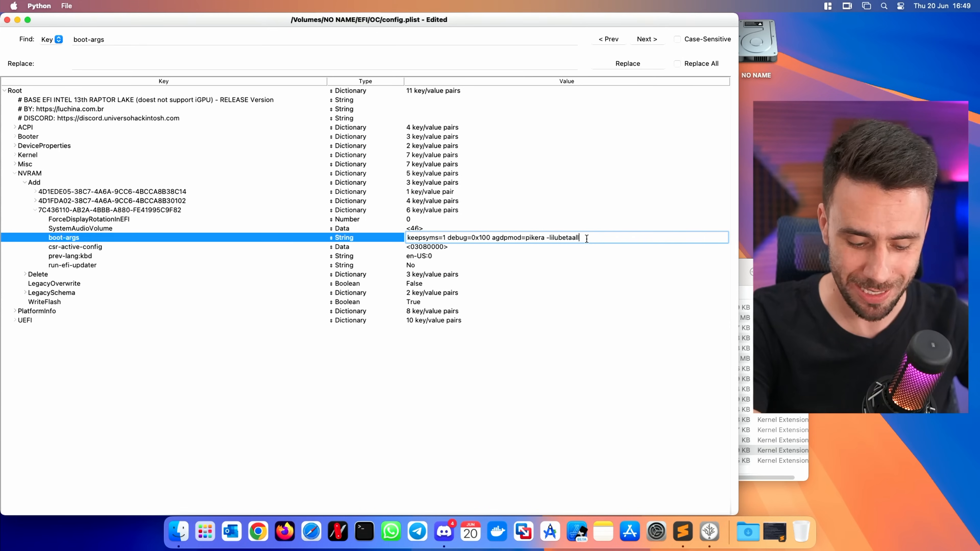
pyautogui.press('Return')
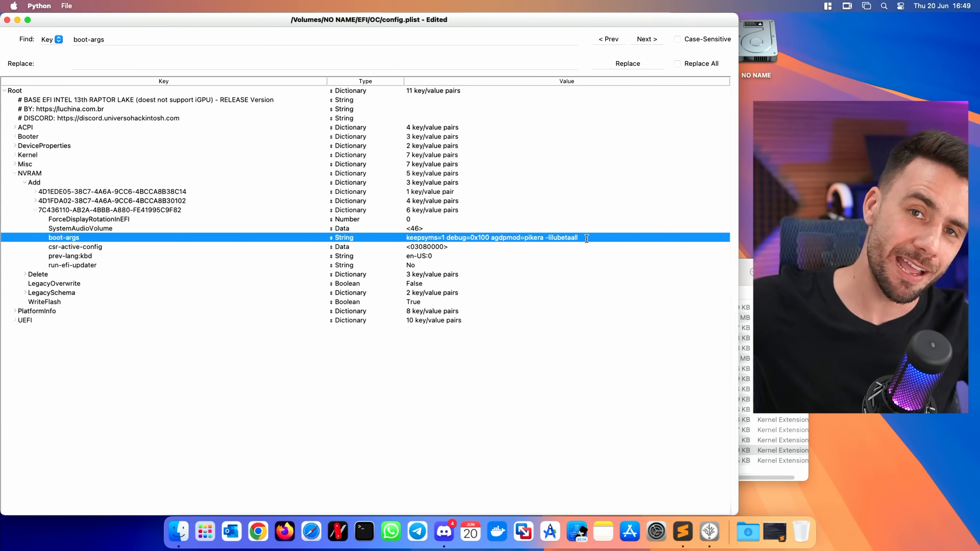
# Switch to Finder to check USBMap.kext in the Kexts folder, and revisit the boot-args entry in config.plist
pyautogui.press('super+Tab')
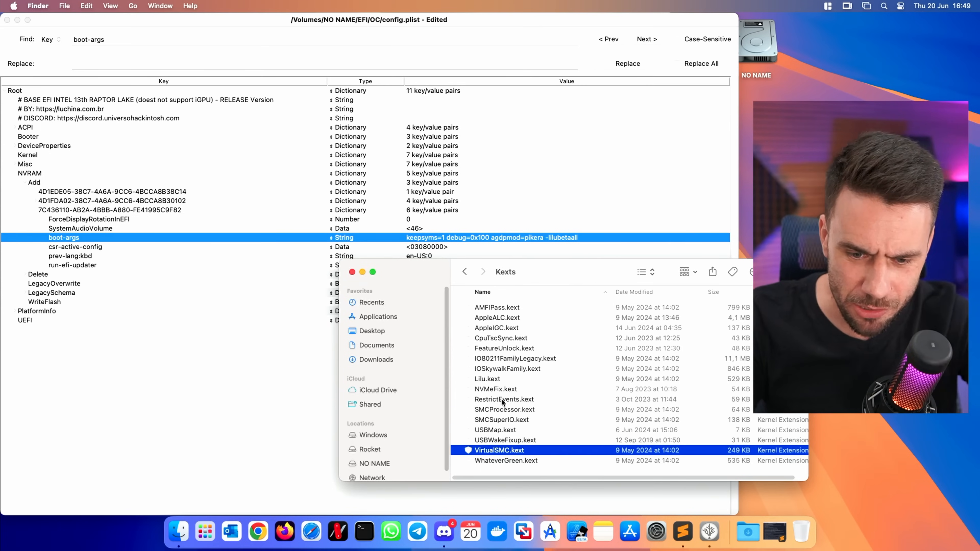
pyautogui.click(500, 429)
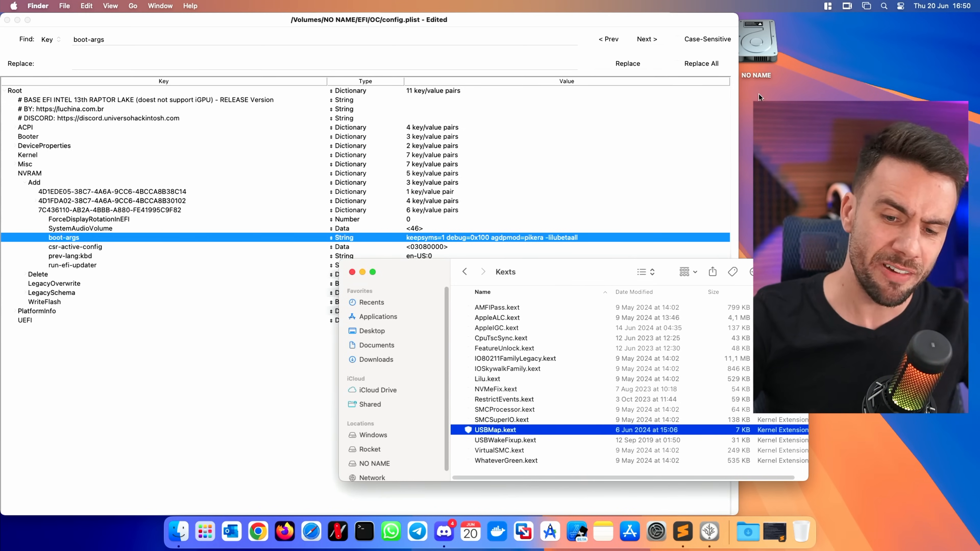
pyautogui.click(589, 237)
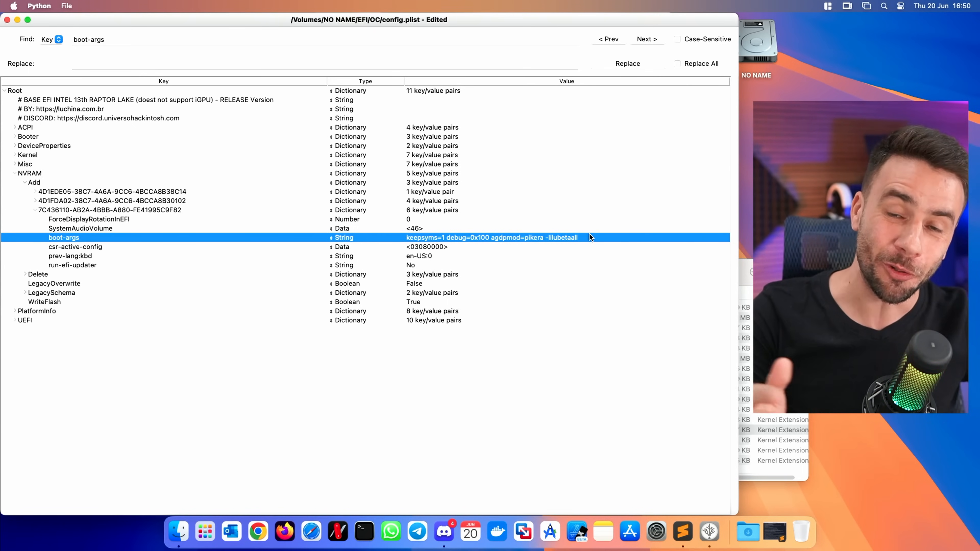
pyautogui.press('super+Tab')
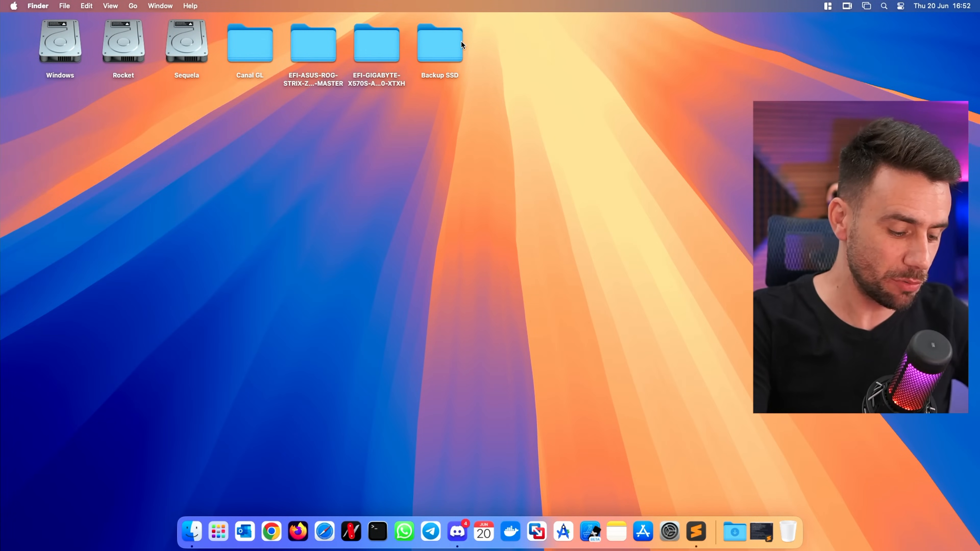
# Open Hackintool and inspect its USB controllers and ports, highlighting the Thunderbolt 4 USB Controller
pyautogui.press('super+space')
pyautogui.write('hackin')
pyautogui.press('Return')
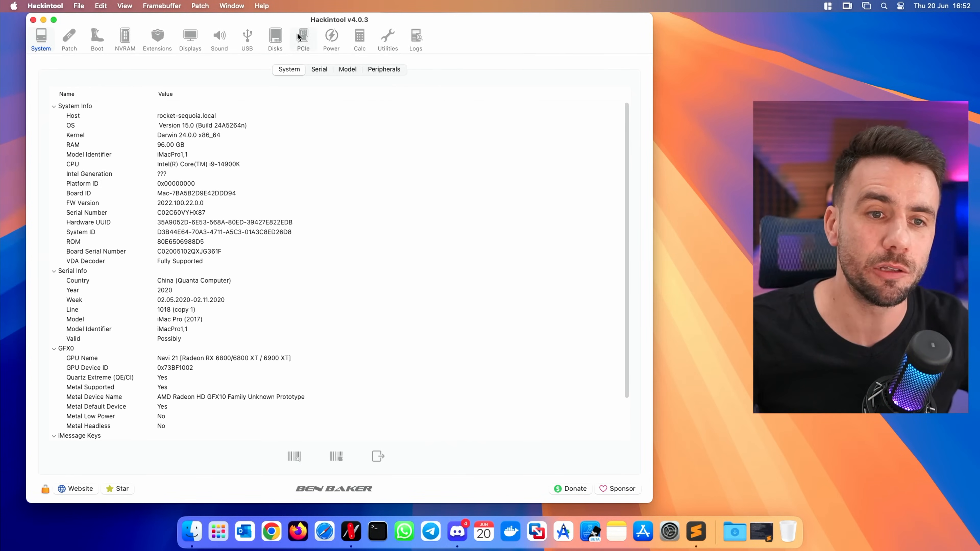
pyautogui.click(253, 35)
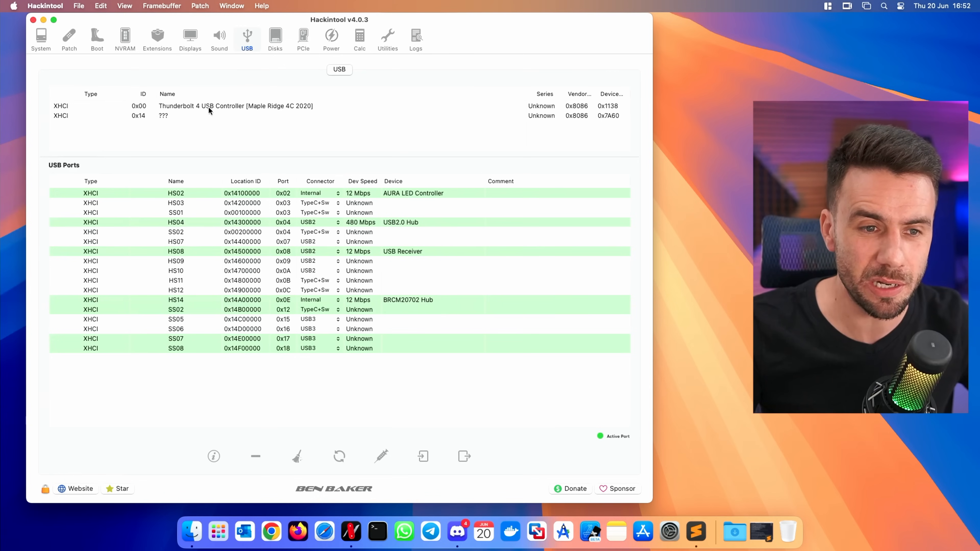
pyautogui.click(264, 108)
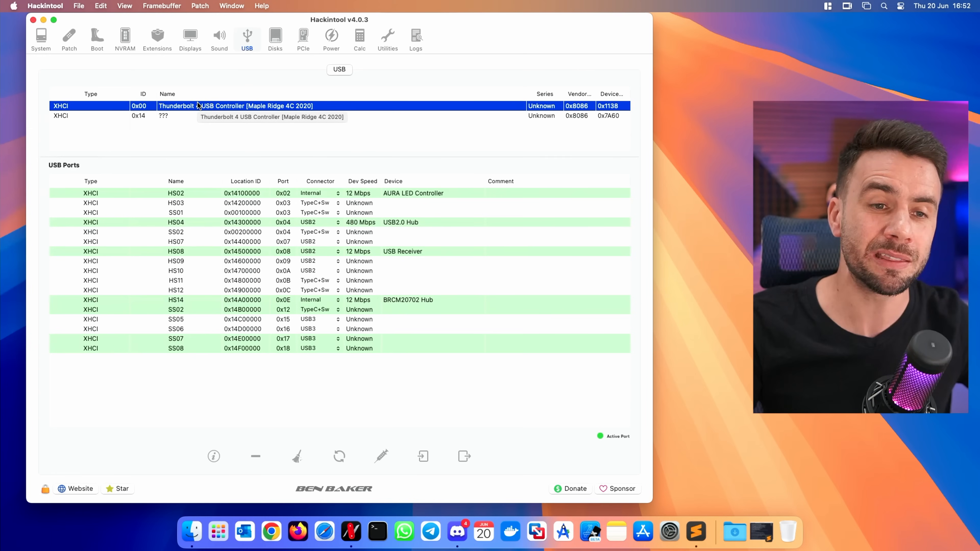
# Sort Hackintool's PCIe device list by subclass, widen the window and inspect the Thunderbolt 4 bridge entries
pyautogui.click(307, 45)
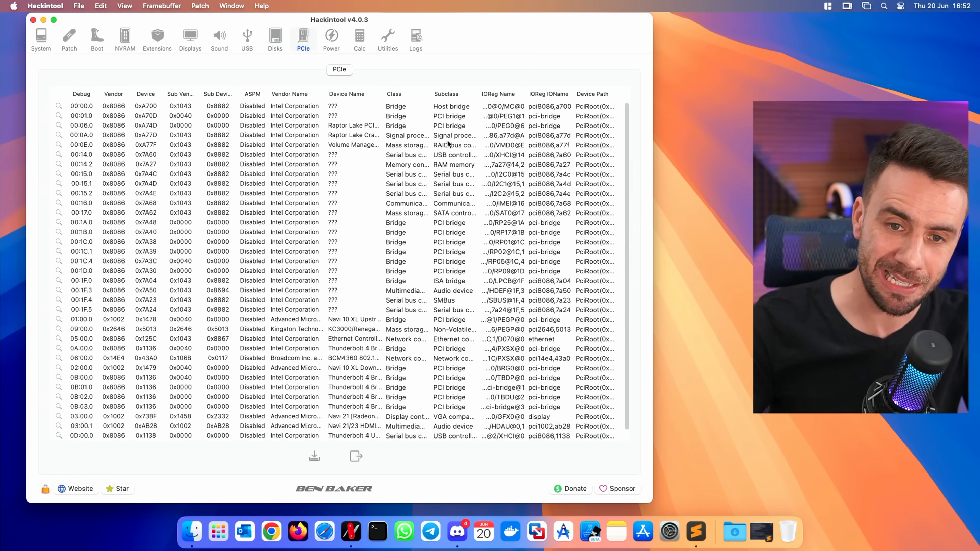
pyautogui.click(448, 93)
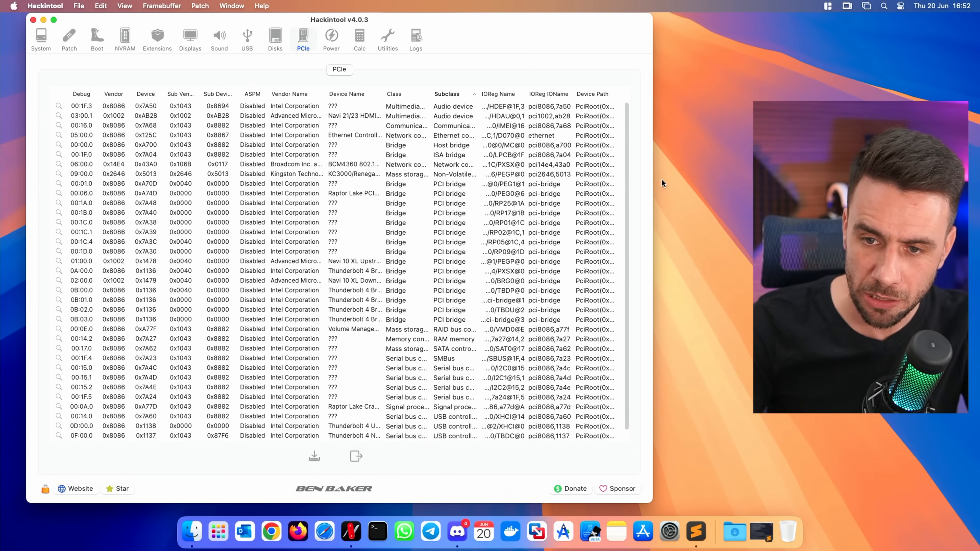
pyautogui.moveTo(658, 179); pyautogui.dragTo(789, 180)
pyautogui.click(380, 319)
pyautogui.click(382, 309)
pyautogui.click(384, 300)
pyautogui.click(387, 291)
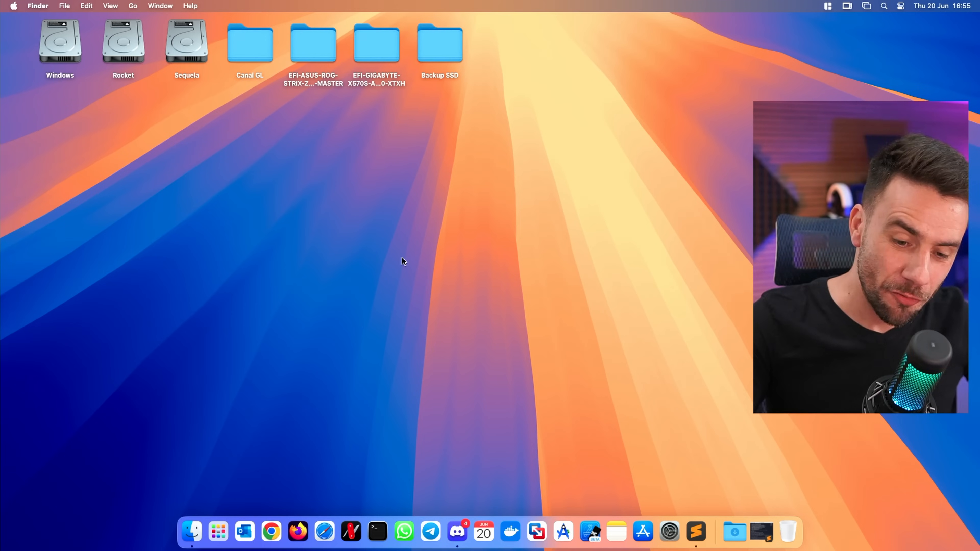
# Reopen Hackintool to view its system information, shrink its window and quit it
pyautogui.click(354, 525)
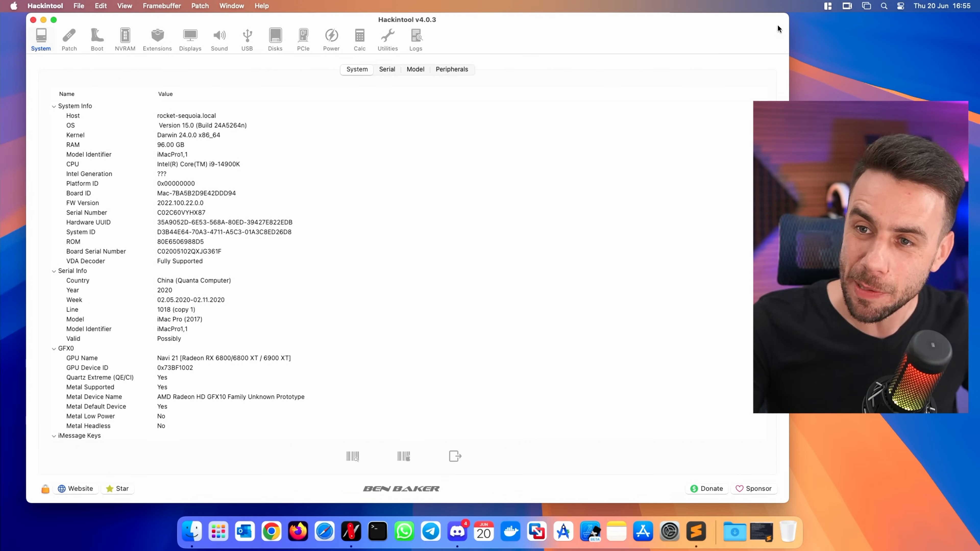
pyautogui.moveTo(787, 17); pyautogui.dragTo(576, 33)
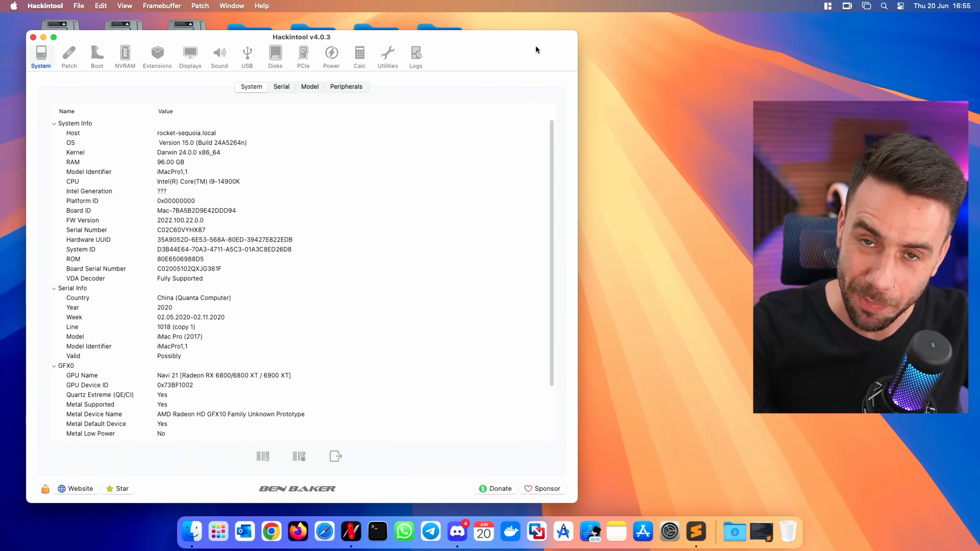
pyautogui.press('super+q')
# Switch to Chrome, search for hackintool and download Hackintool.zip from the 4.0.3 release on its GitHub repository
pyautogui.click(272, 529)
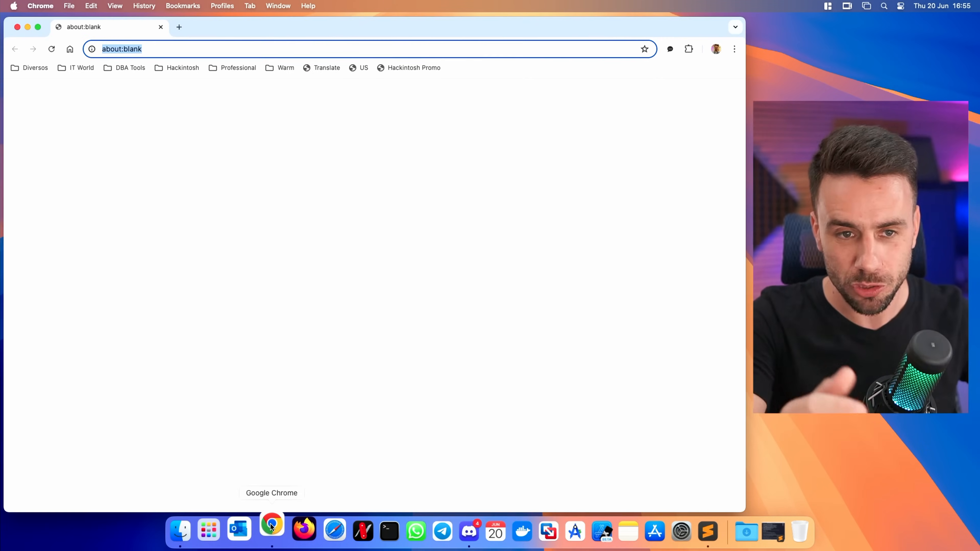
pyautogui.write('hackintool')
pyautogui.press('Return')
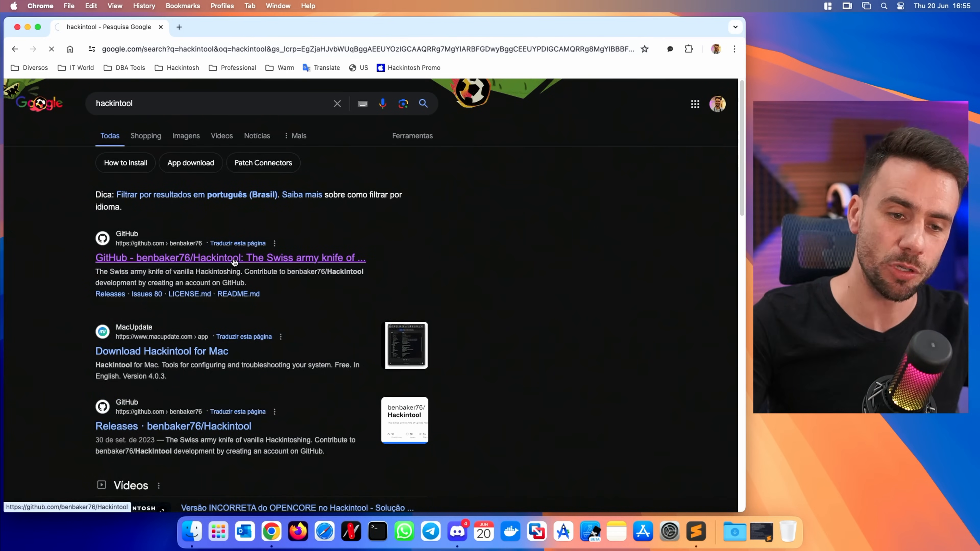
pyautogui.click(235, 262)
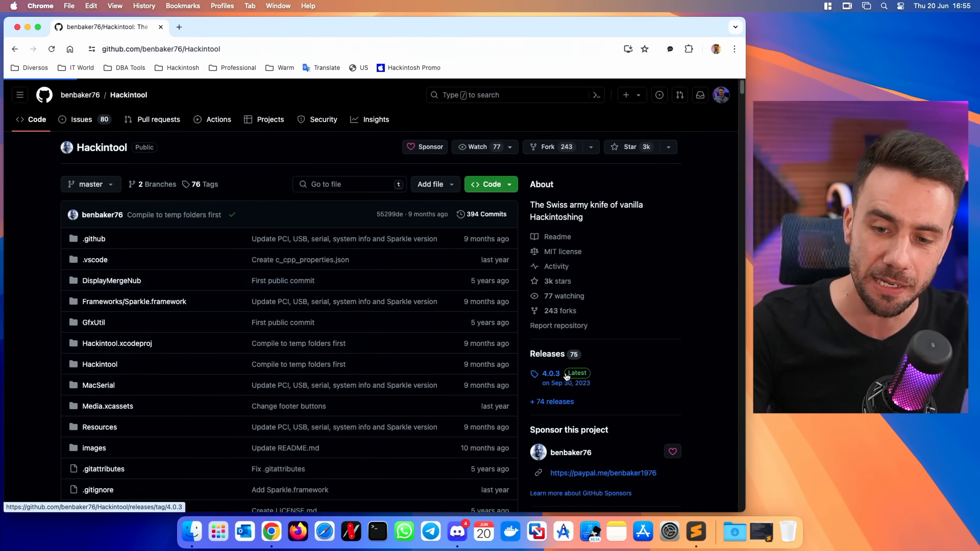
pyautogui.click(566, 376)
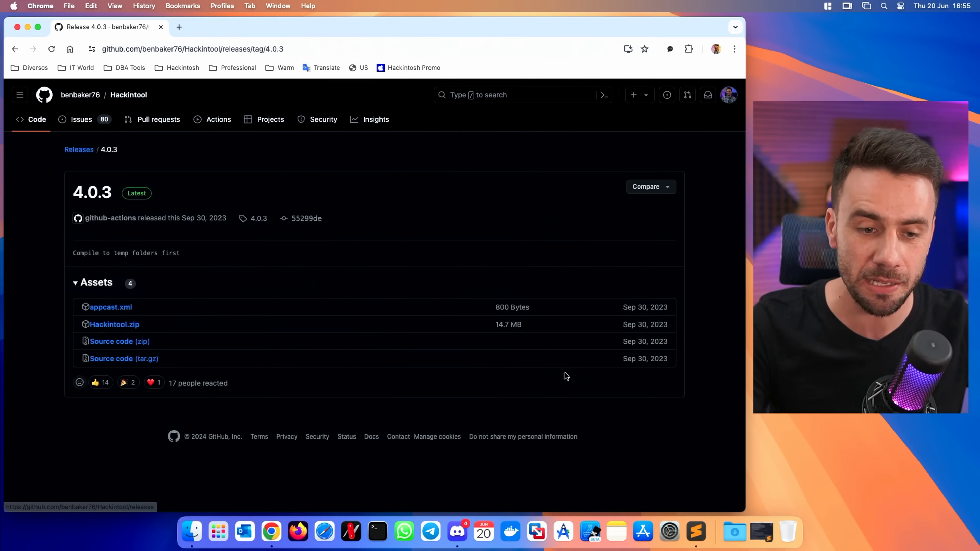
pyautogui.click(120, 325)
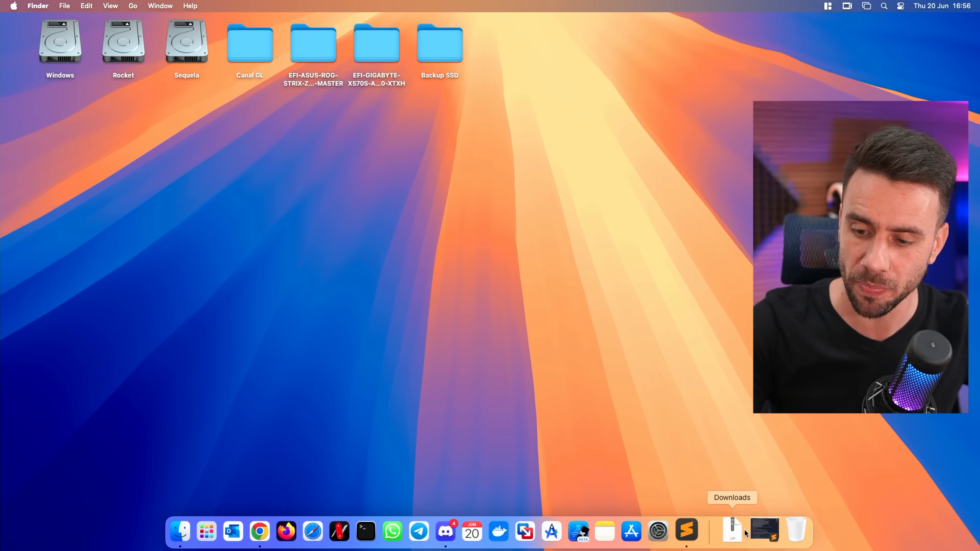
# Extract Hackintool.zip in the Downloads folder, try to launch the extracted Hackintool.app and close the folder window
pyautogui.click(734, 532)
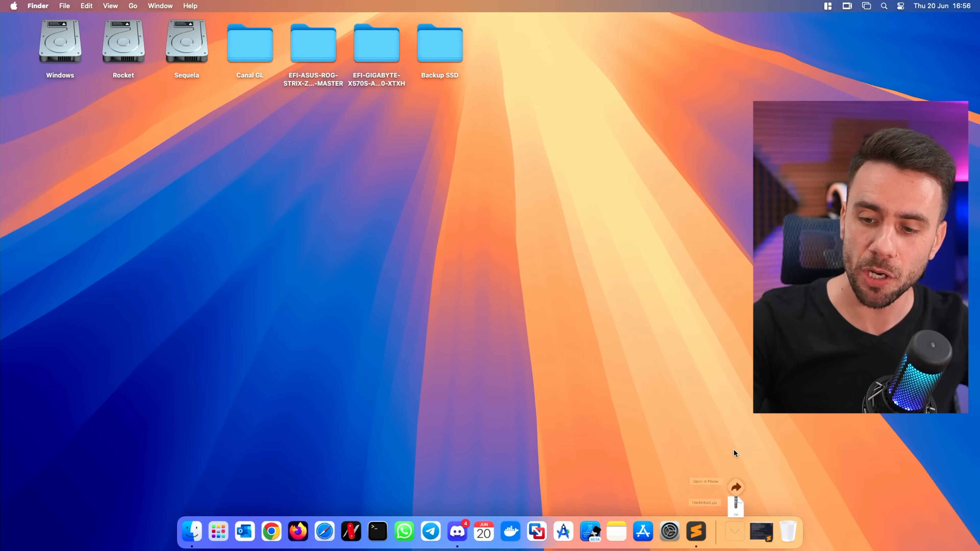
pyautogui.click(733, 450)
pyautogui.press('Down')
pyautogui.press('super+Down')
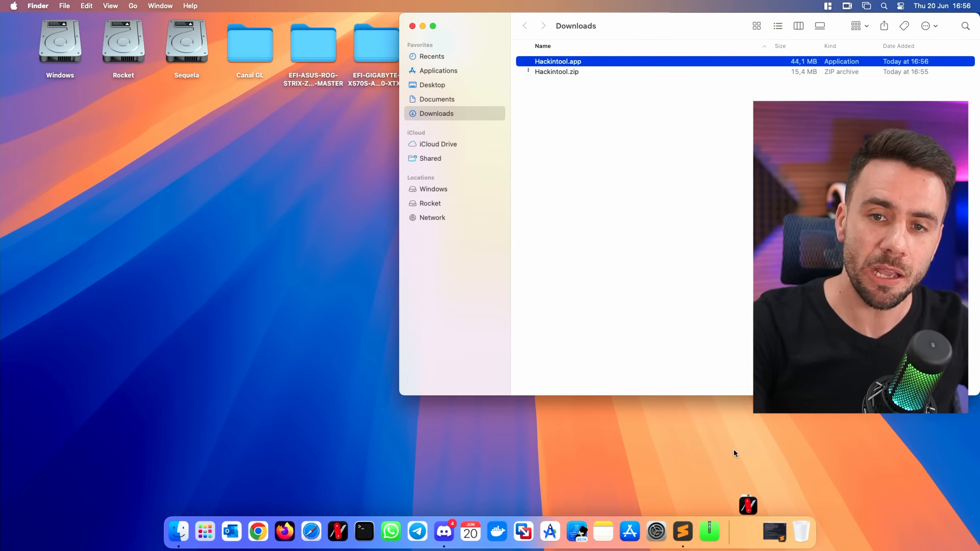
pyautogui.press('super+Down')
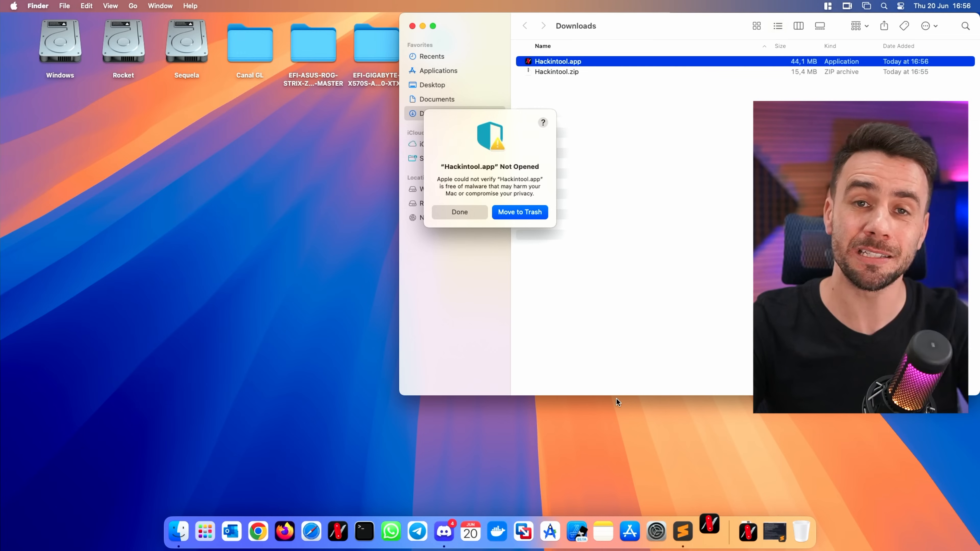
pyautogui.click(412, 25)
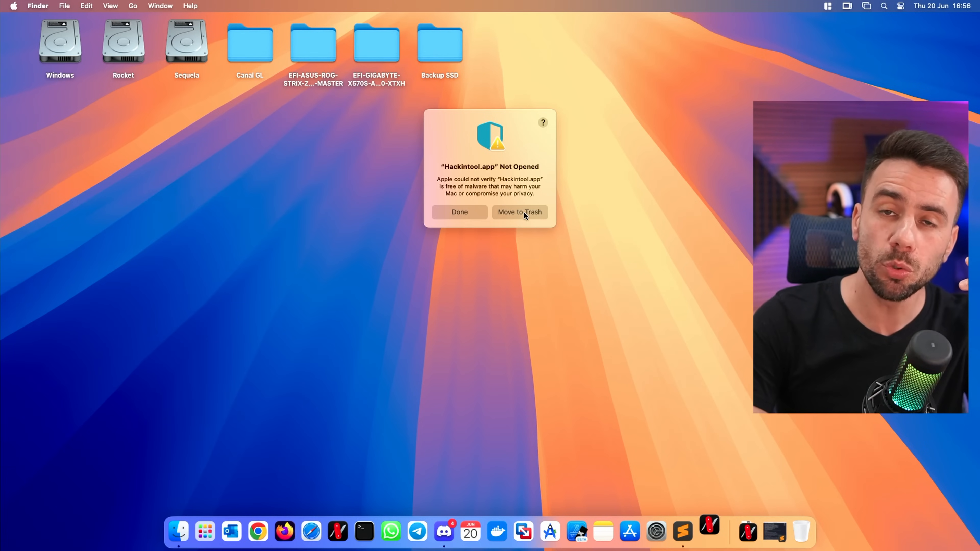
# Dismiss the Hackintool.app launch warnings without trashing the app and open Terminal
pyautogui.click(465, 213)
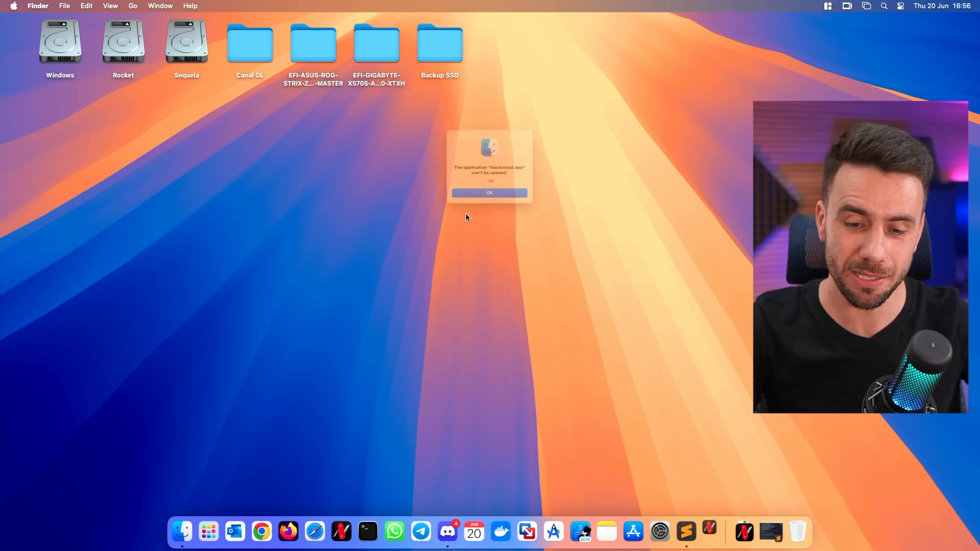
pyautogui.click(482, 211)
pyautogui.press('super+space')
pyautogui.write('ermi')
pyautogui.press('BackSpace')
pyautogui.write('terminal')
pyautogui.press('Return')
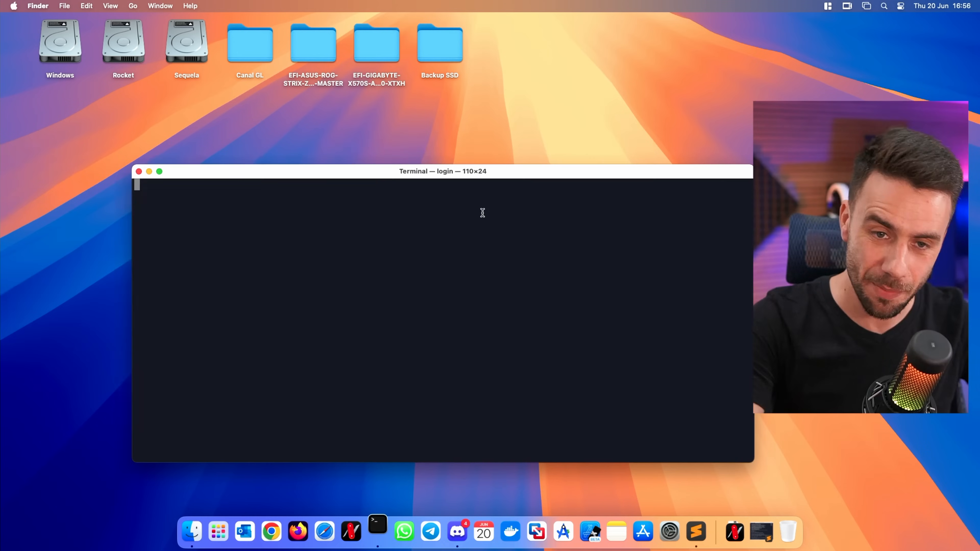
# Move the Terminal window up a little and enlarge its text four times
pyautogui.moveTo(431, 147); pyautogui.dragTo(421, 143)
pyautogui.press('super+plus')
pyautogui.press('super+plus')
pyautogui.press('super+plus')
pyautogui.press('super+plus')
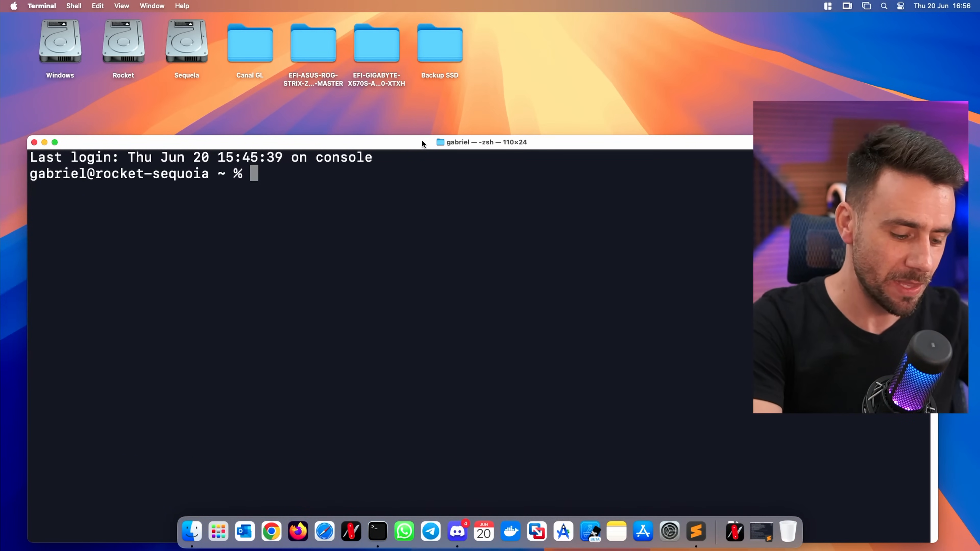
# Run sudo spctl --master-disable, authenticate with the account password, highlight the executed command and hide Terminal
pyautogui.write('sudo spctl --master-disable')
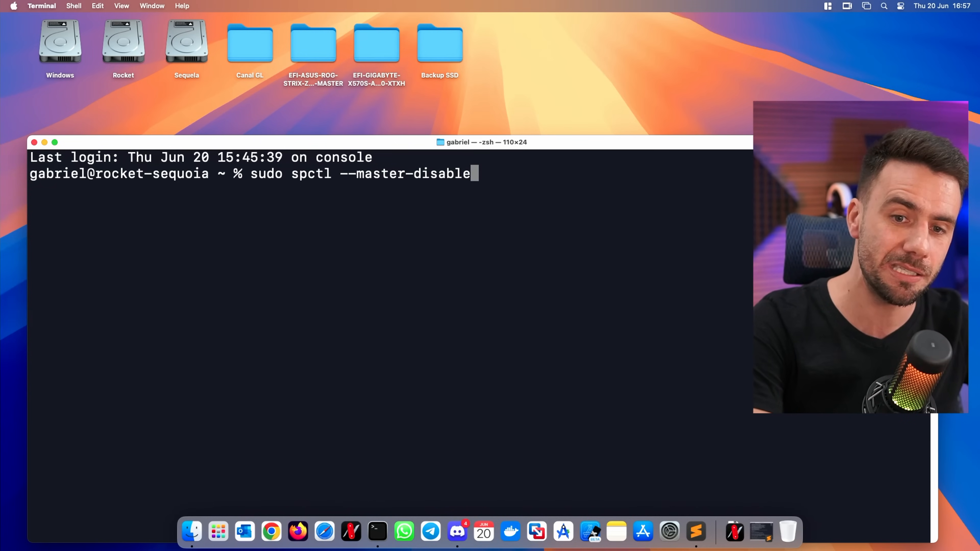
pyautogui.press('Return')
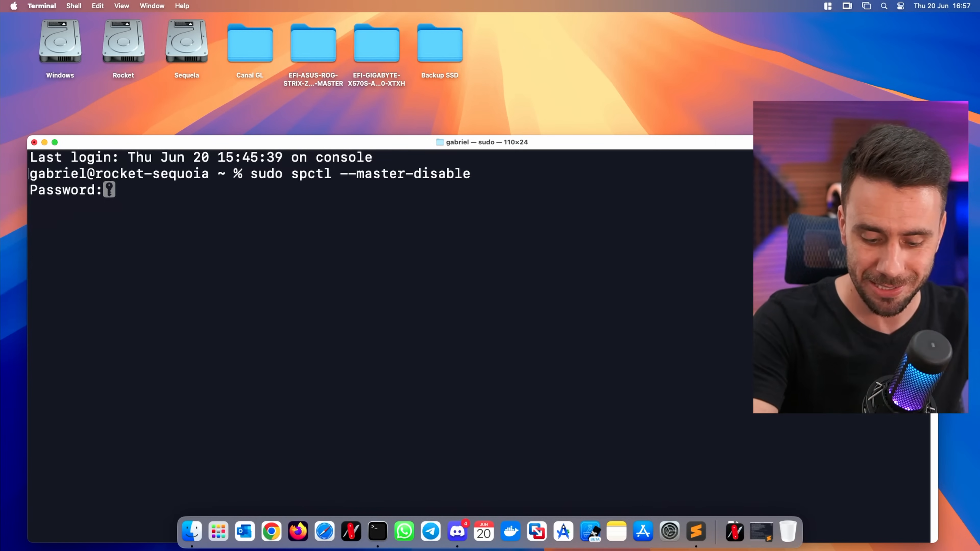
pyautogui.press('Return')
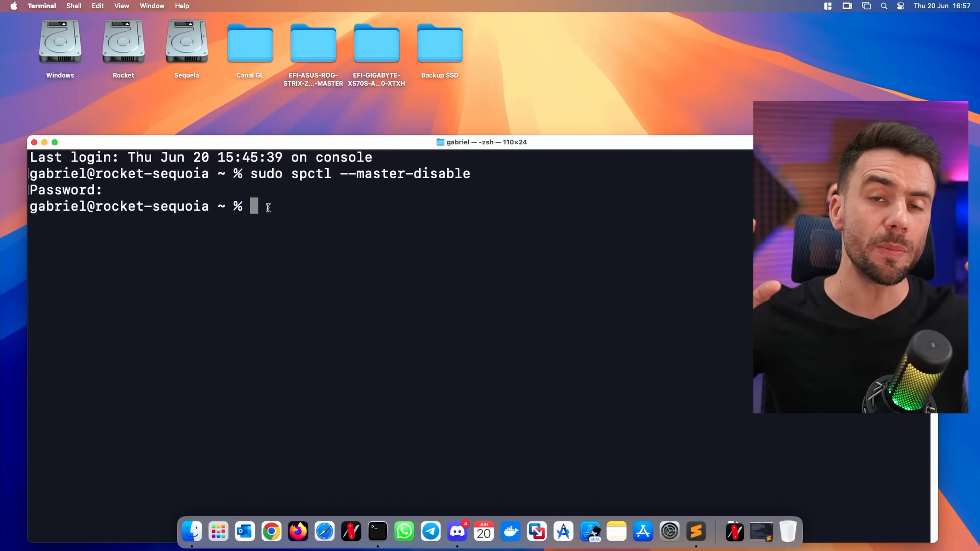
pyautogui.moveTo(251, 173); pyautogui.dragTo(460, 167)
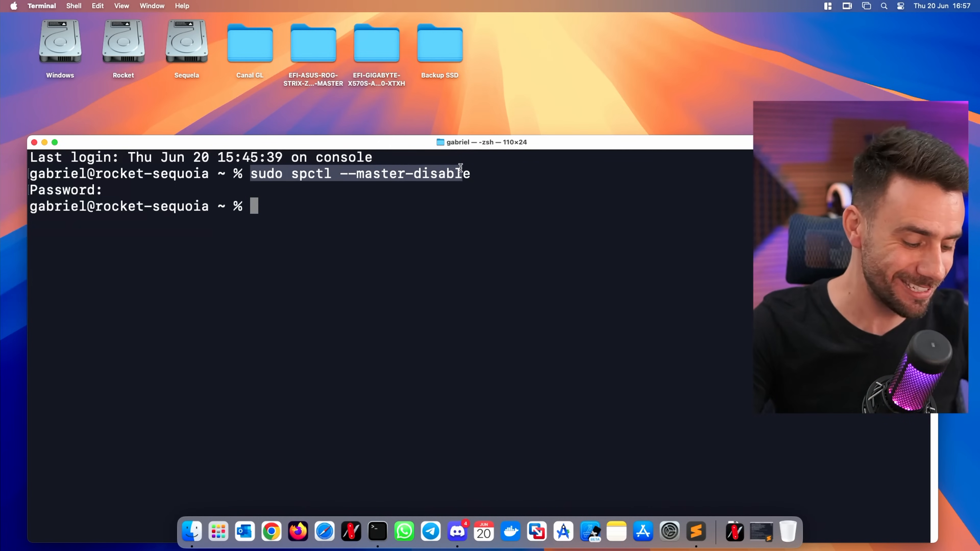
pyautogui.press('super+h')
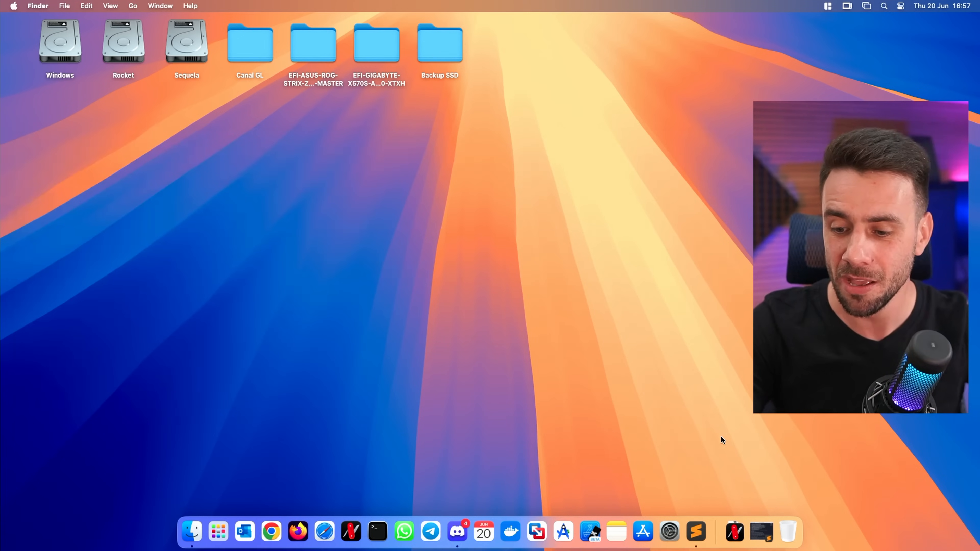
# Open the Downloads folder in Finder and move the previously extracted Hackintool.app to the Trash
pyautogui.click(736, 531)
pyautogui.click(742, 418)
pyautogui.press('Down')
pyautogui.press('super+BackSpace')
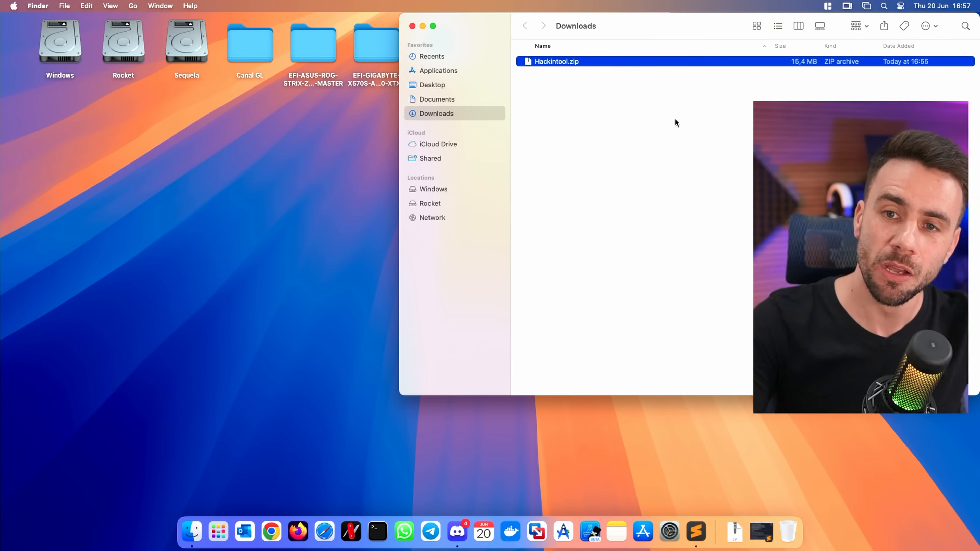
# Extract Hackintool.zip again in the Downloads folder, try to open the extracted app and dismiss the alert
pyautogui.moveTo(662, 25); pyautogui.dragTo(371, 83)
pyautogui.press('super+o')
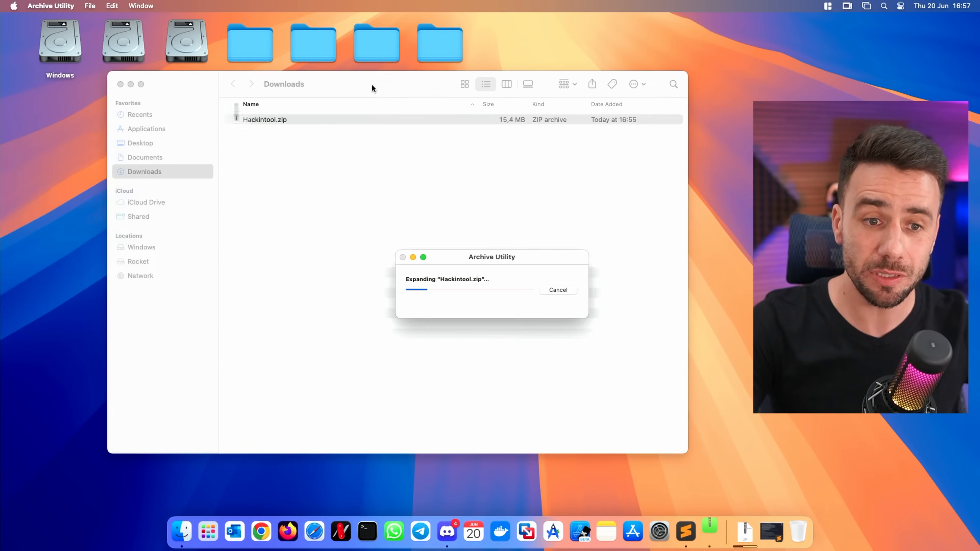
pyautogui.press('super+Down')
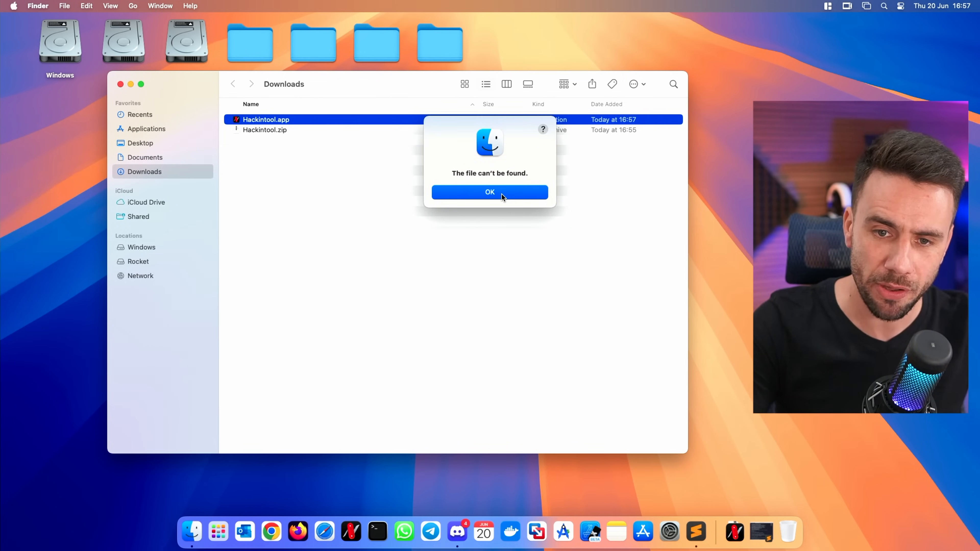
pyautogui.click(493, 193)
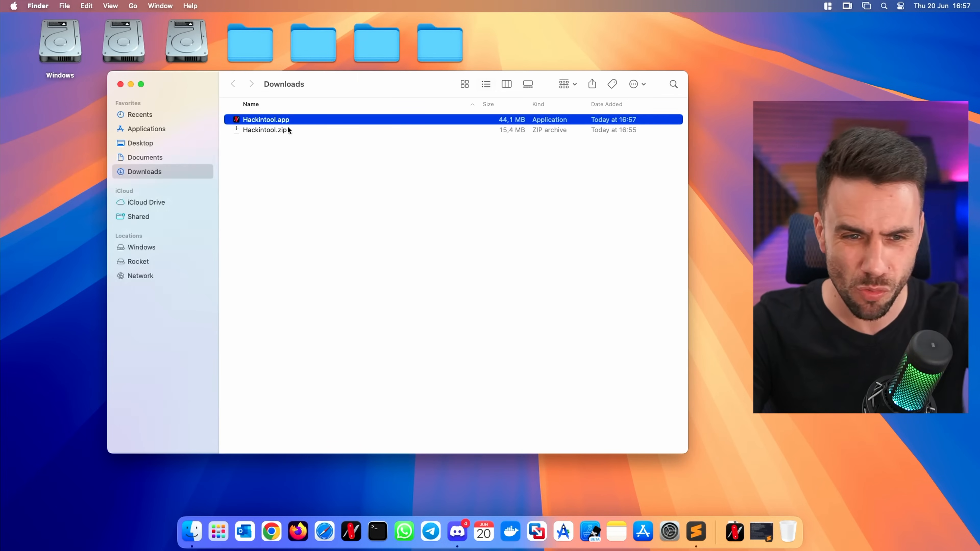
# Launch Hackintool.app, highlight the download warning, approve opening it, make the app window narrower and quit the app
pyautogui.doubleClick(285, 118)
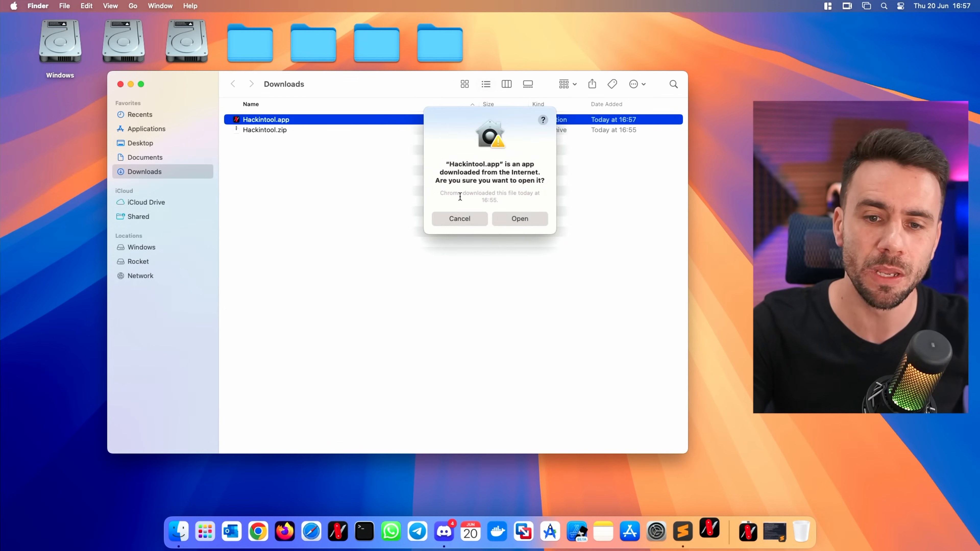
pyautogui.moveTo(447, 165); pyautogui.dragTo(550, 186)
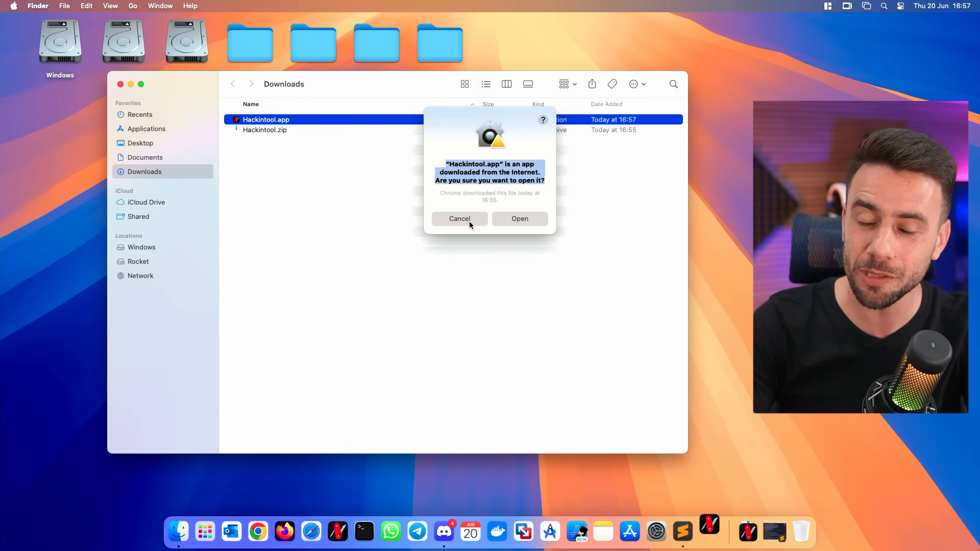
pyautogui.click(507, 219)
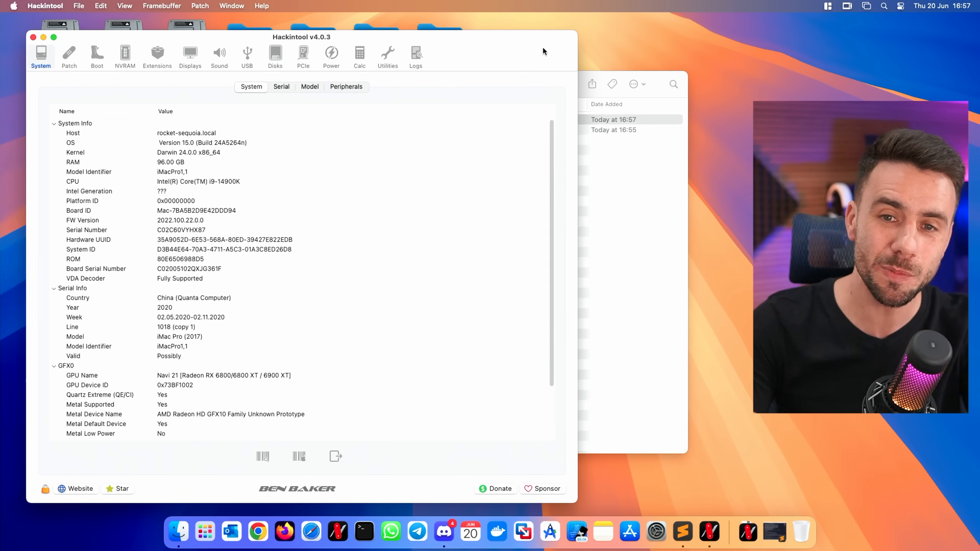
pyautogui.moveTo(571, 34); pyautogui.dragTo(553, 27)
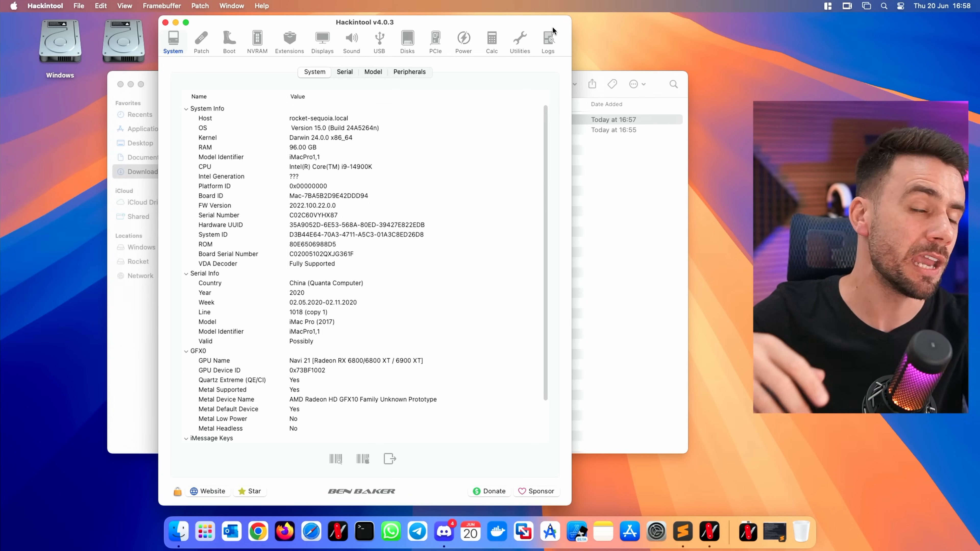
pyautogui.press('super+q')
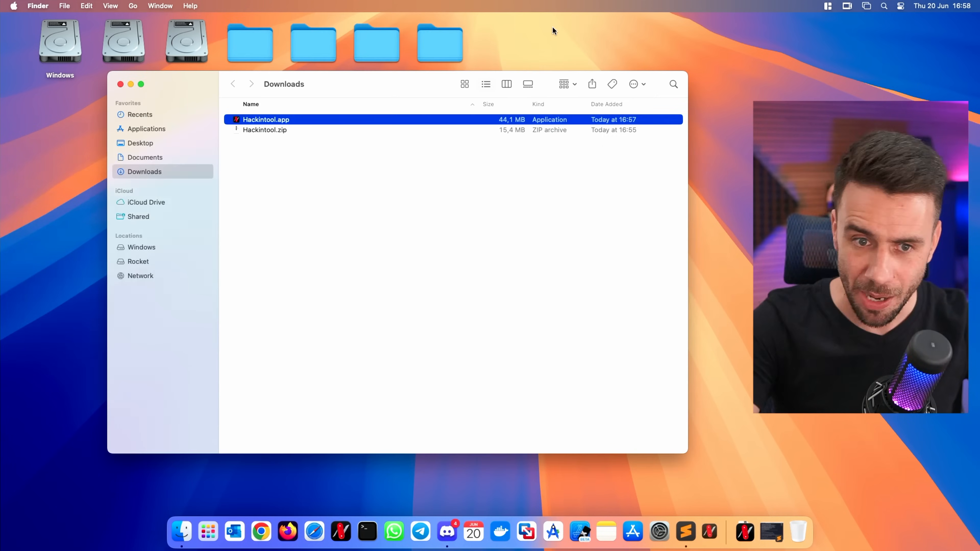
# Reopen Hackintool.app, quit it, launch it once more and select the Host entry in its system information
pyautogui.doubleClick(281, 120)
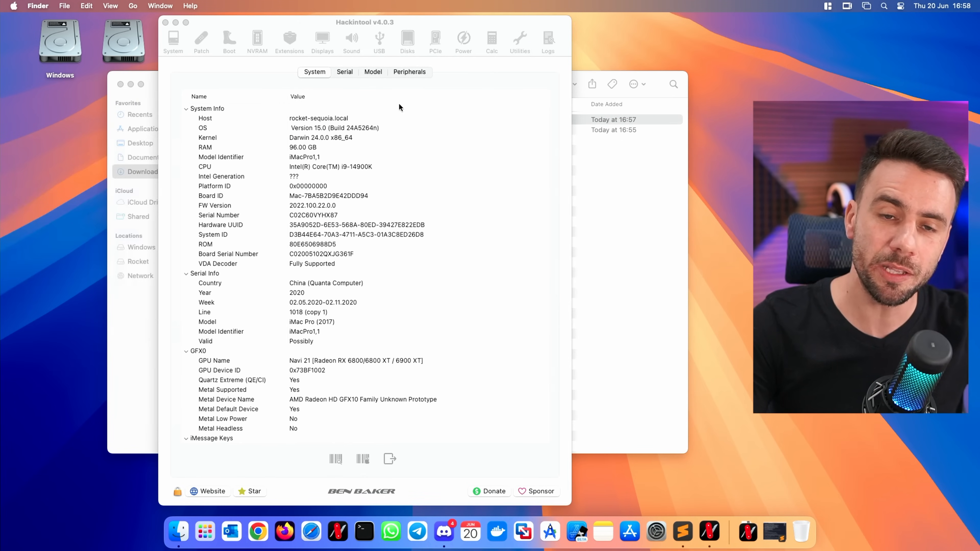
pyautogui.click(422, 224)
pyautogui.press('super+q')
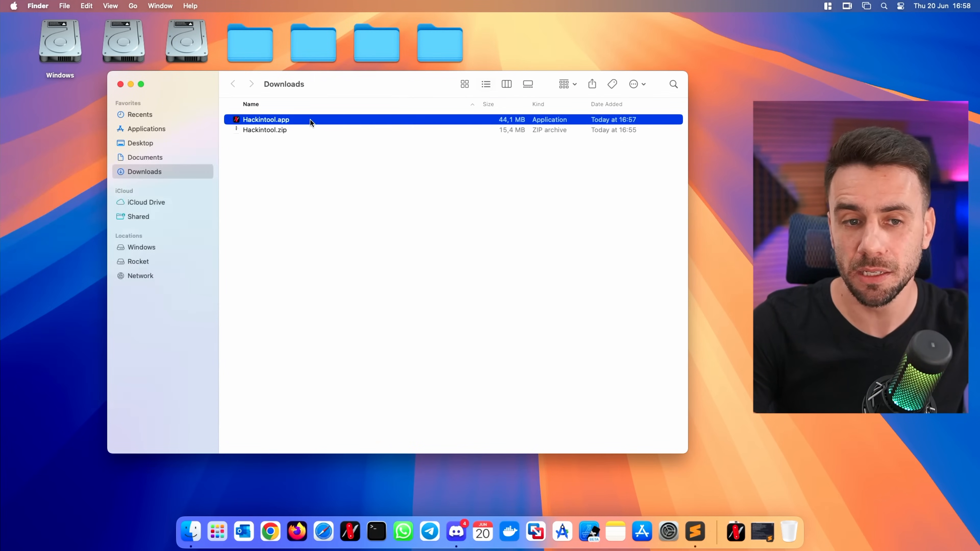
pyautogui.doubleClick(309, 118)
pyautogui.click(309, 119)
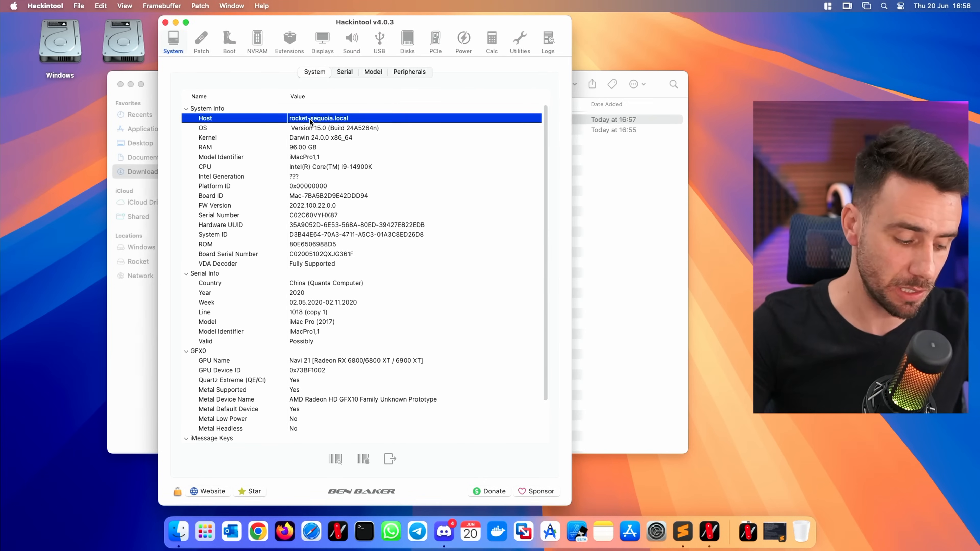
# Open Terminal again and enter the command sudo spctl --master-disable at the prompt
pyautogui.press('super+space')
pyautogui.write('terminal.app')
pyautogui.press('Return')
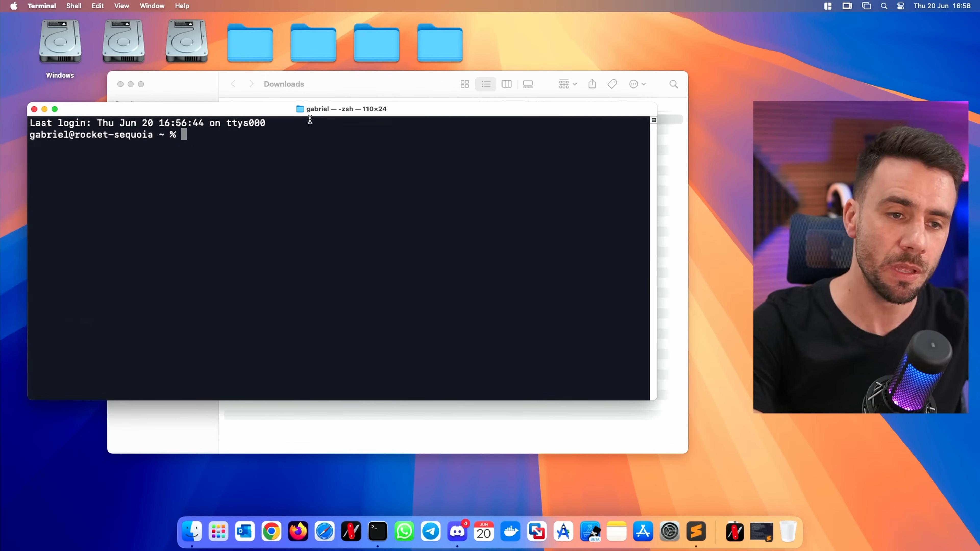
pyautogui.write('sudo spctl --master-disable')
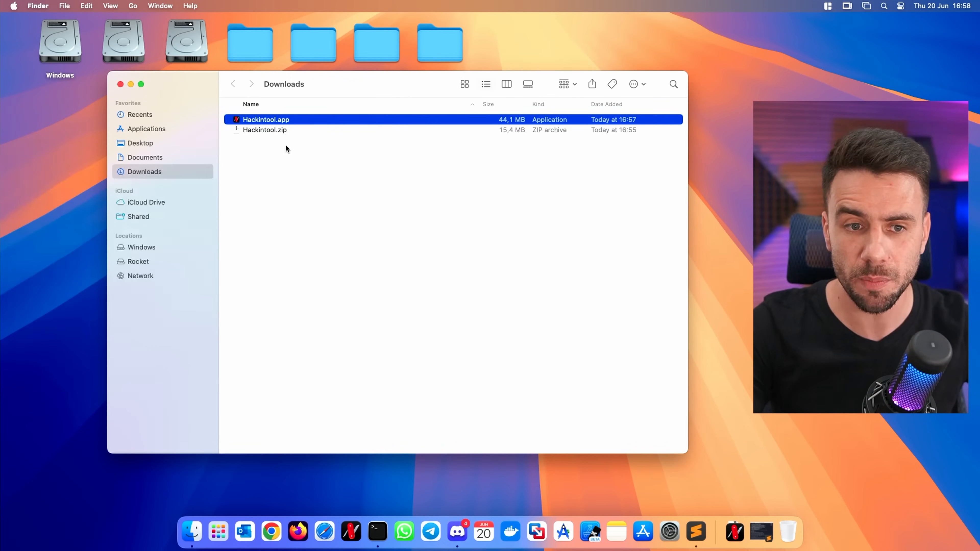
# Launch Hackintool.app from the Downloads folder to view its system information and close it
pyautogui.doubleClick(279, 118)
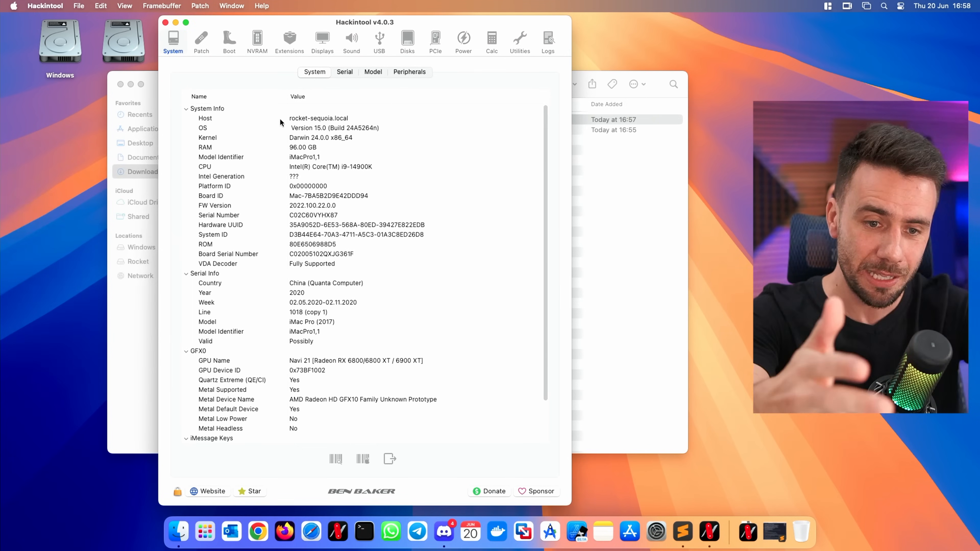
pyautogui.click(279, 118)
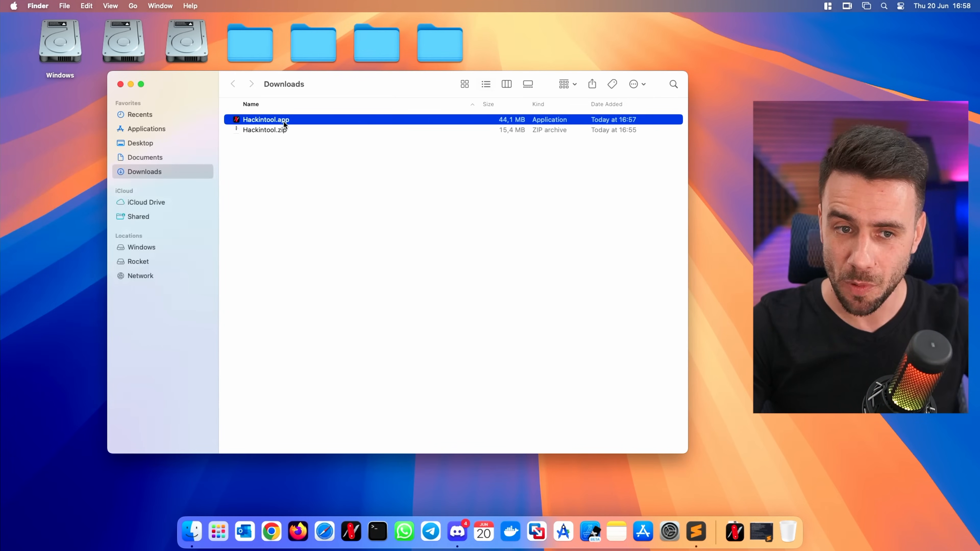
# Extract another copy from Hackintool.zip and compare trying to launch Hackintool 2.app with launching the original Hackintool.app
pyautogui.doubleClick(281, 129)
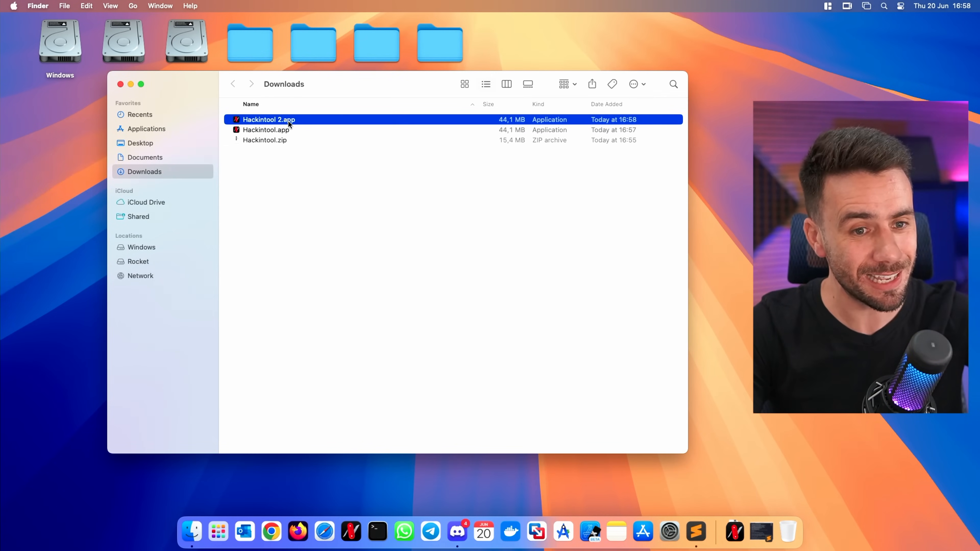
pyautogui.doubleClick(288, 120)
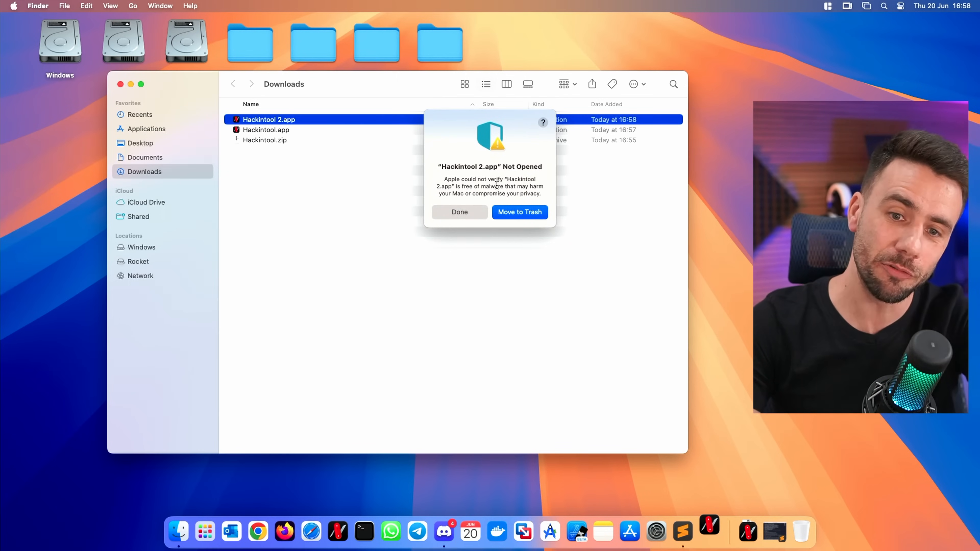
pyautogui.click(465, 210)
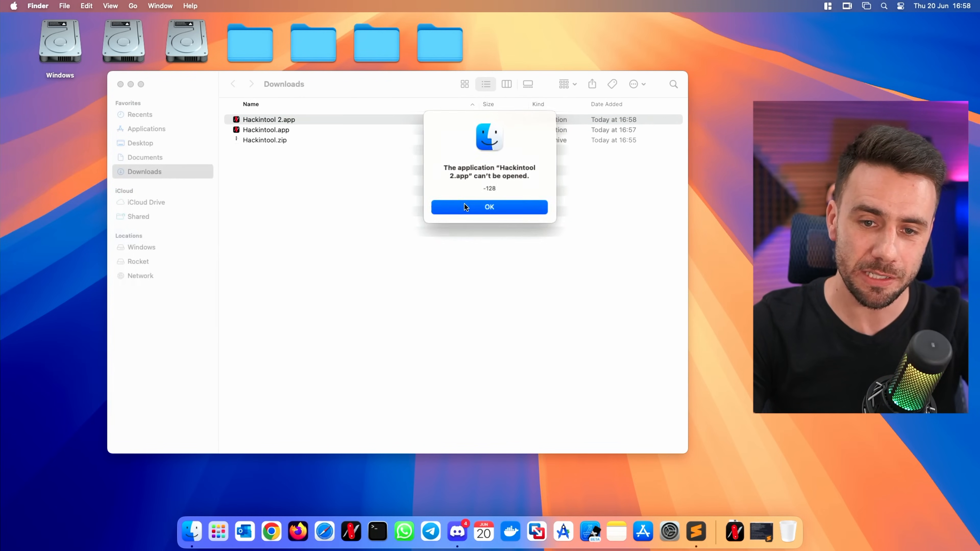
pyautogui.click(462, 205)
pyautogui.doubleClick(276, 130)
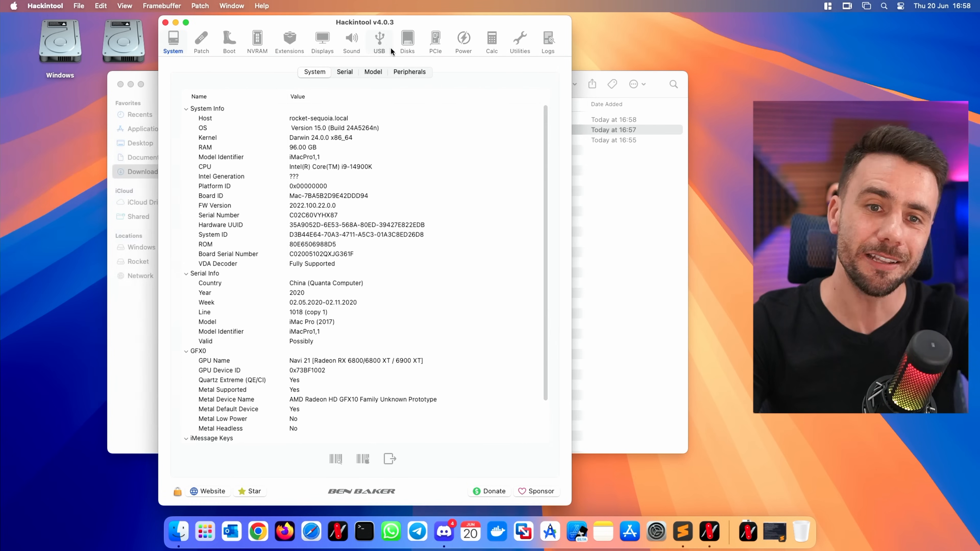
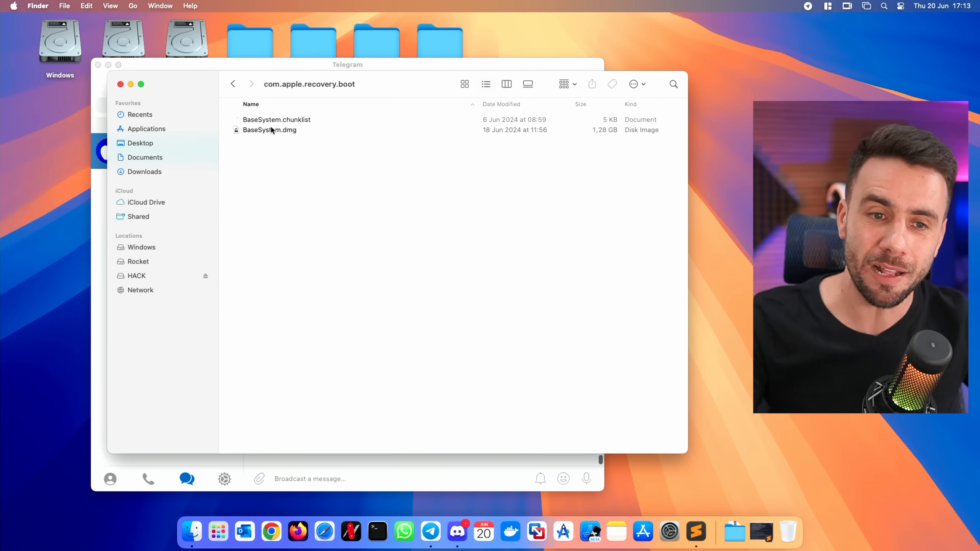
# Copy the com.apple.recovery.boot folder from Downloads onto the HACK drive, closing the Downloads and Telegram windows
pyautogui.press('super+Up')
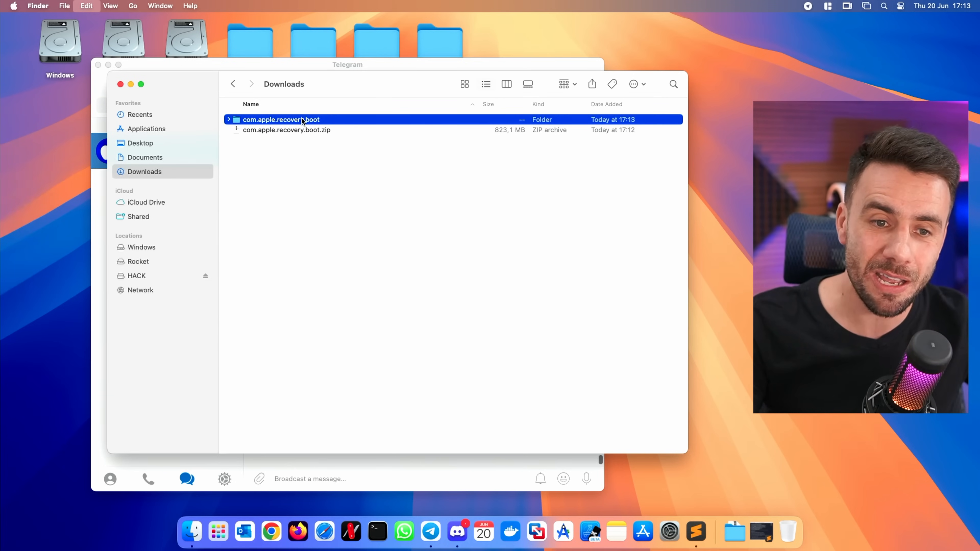
pyautogui.press('super+w')
pyautogui.click(424, 81)
pyautogui.press('super+w')
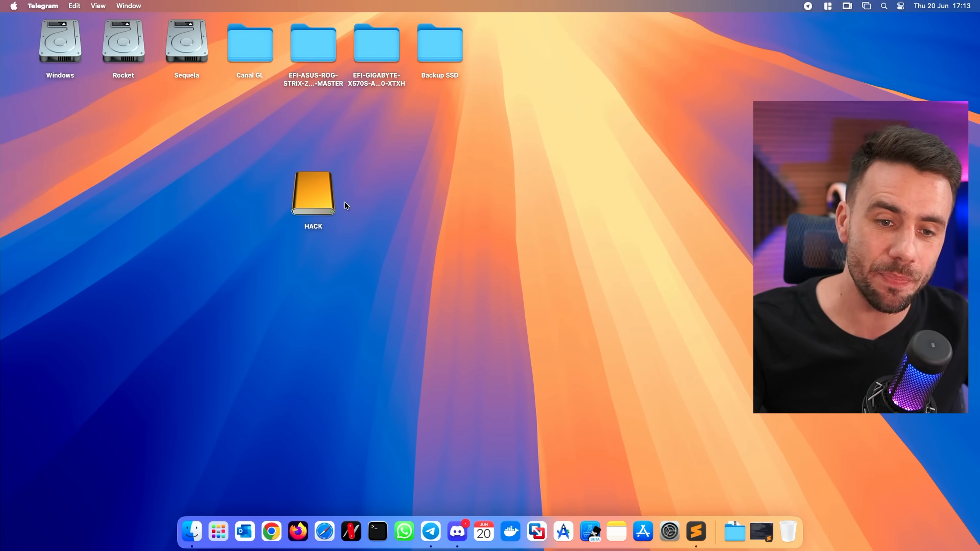
pyautogui.doubleClick(328, 197)
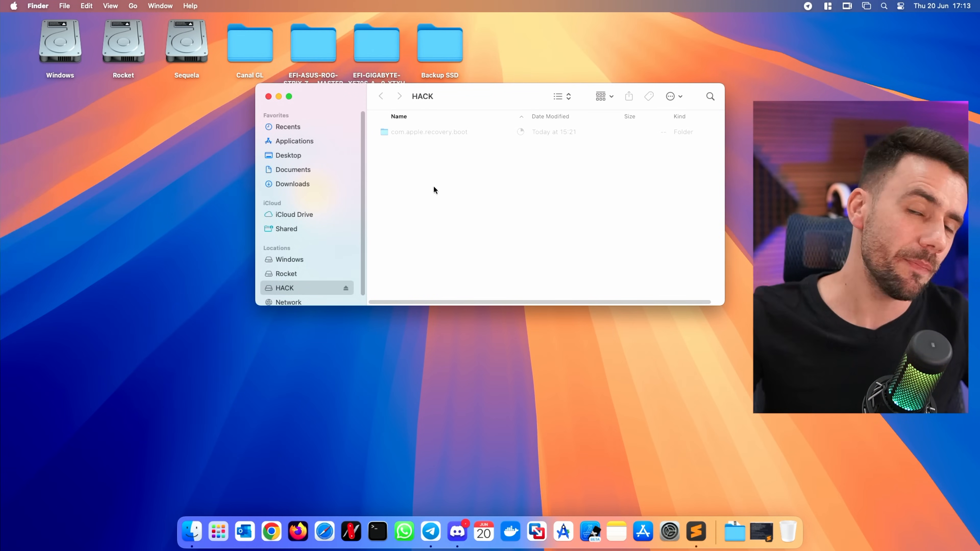
pyautogui.press('super+v')
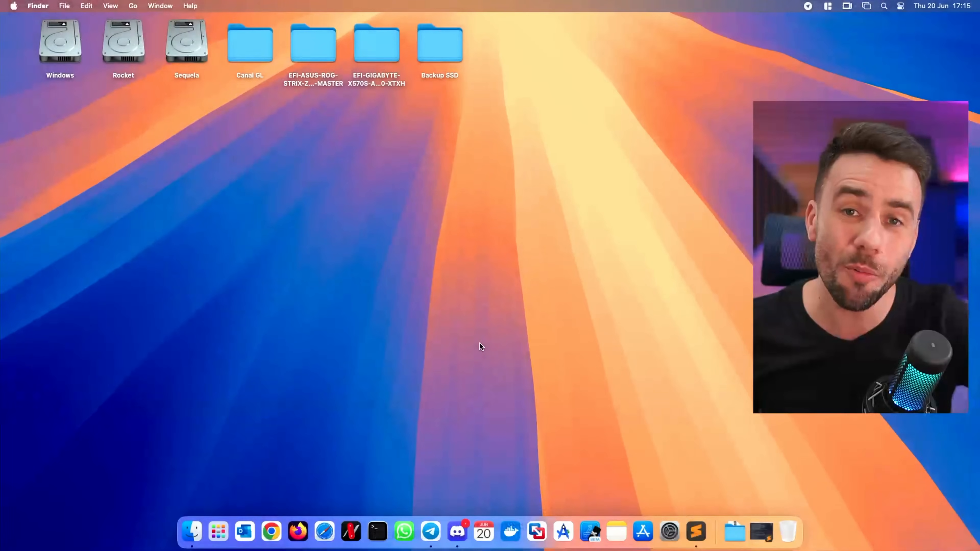
# Open the EFI-GIGABYTE-X570S folder from the desktop and move its window clear of the desktop icons
pyautogui.click(374, 52)
pyautogui.doubleClick(372, 52)
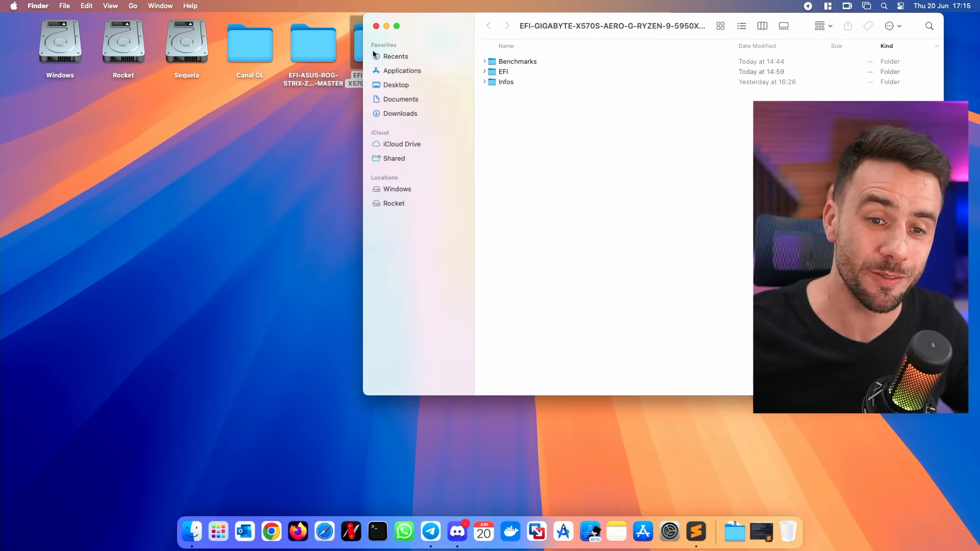
pyautogui.moveTo(539, 31); pyautogui.dragTo(295, 132)
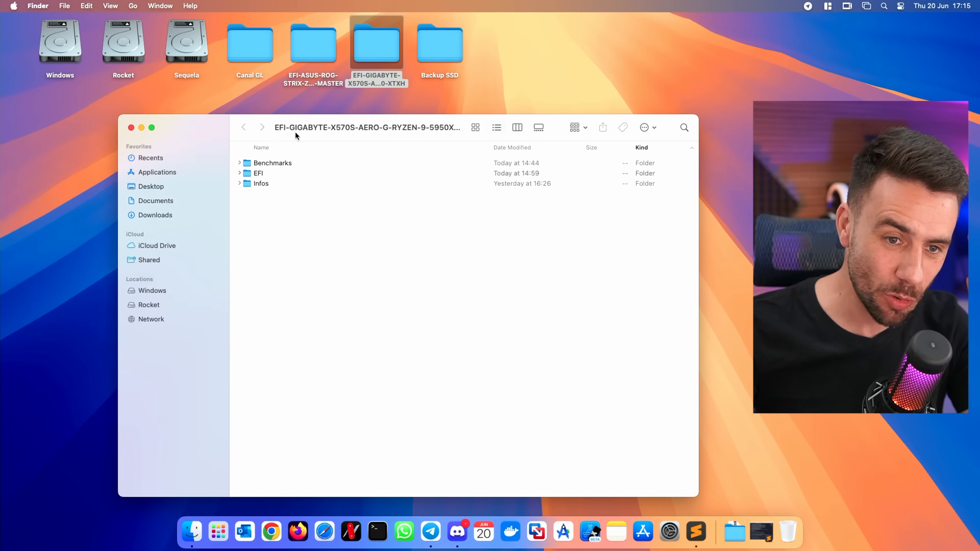
# Open the Infos folder and preview Hackintool - Boot.png to view the AMD machine's specifications, closing the preview when finished
pyautogui.doubleClick(262, 183)
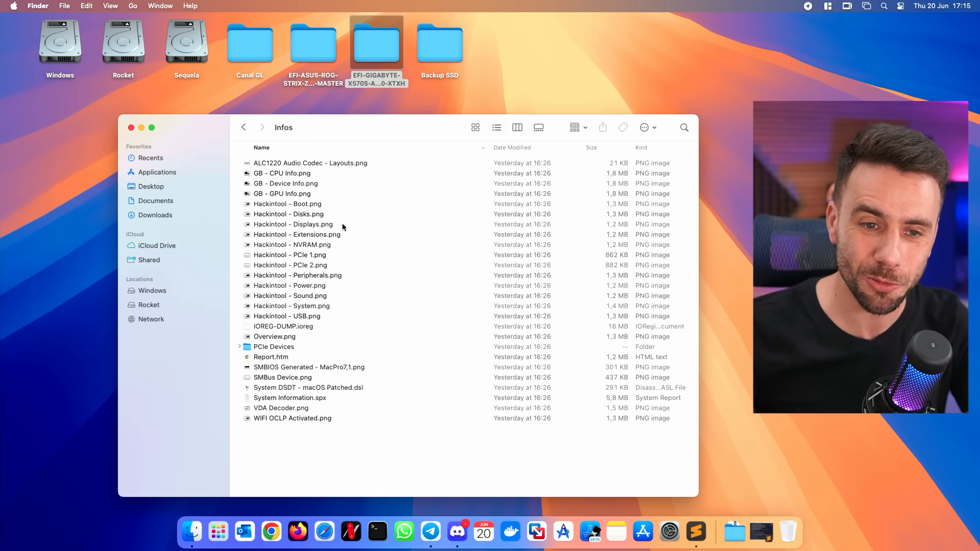
pyautogui.click(315, 203)
pyautogui.press('space')
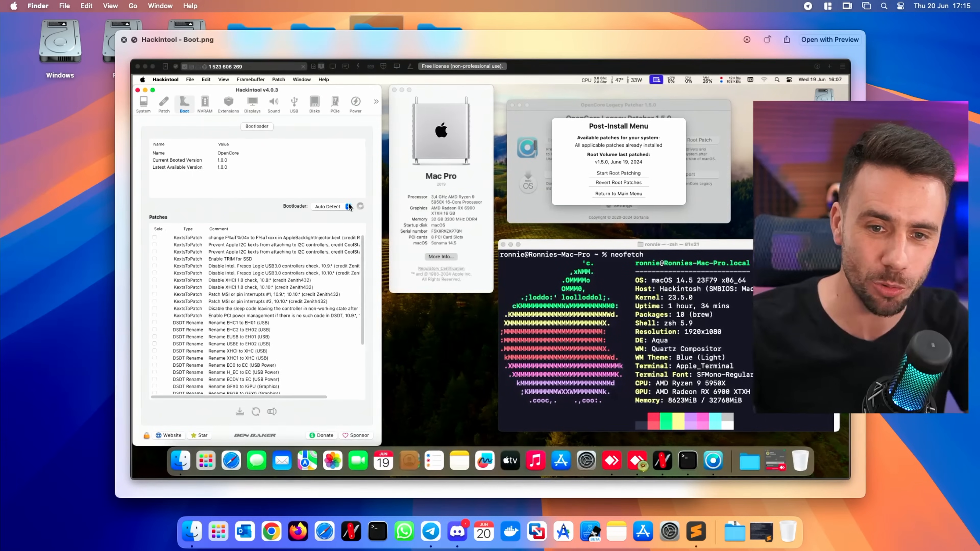
pyautogui.moveTo(532, 45); pyautogui.dragTo(482, 47)
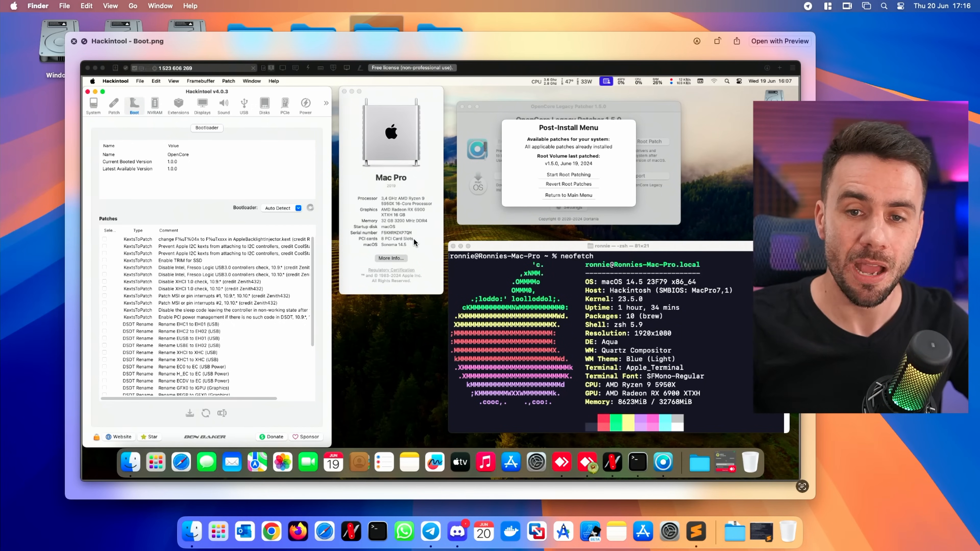
pyautogui.press('space')
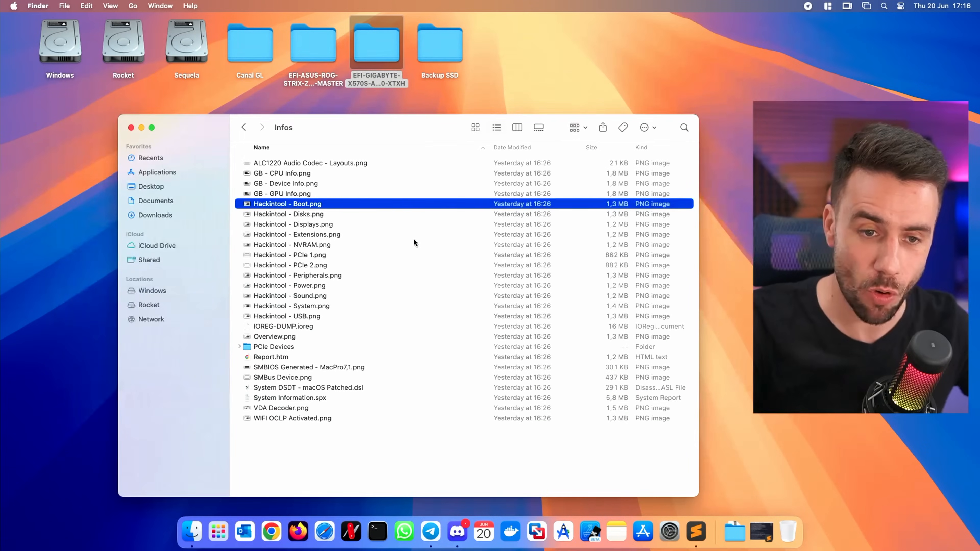
# Return to the parent folder and open config.plist from EFI/OC
pyautogui.press('super+Up')
pyautogui.press('Up')
pyautogui.press('super+Down')
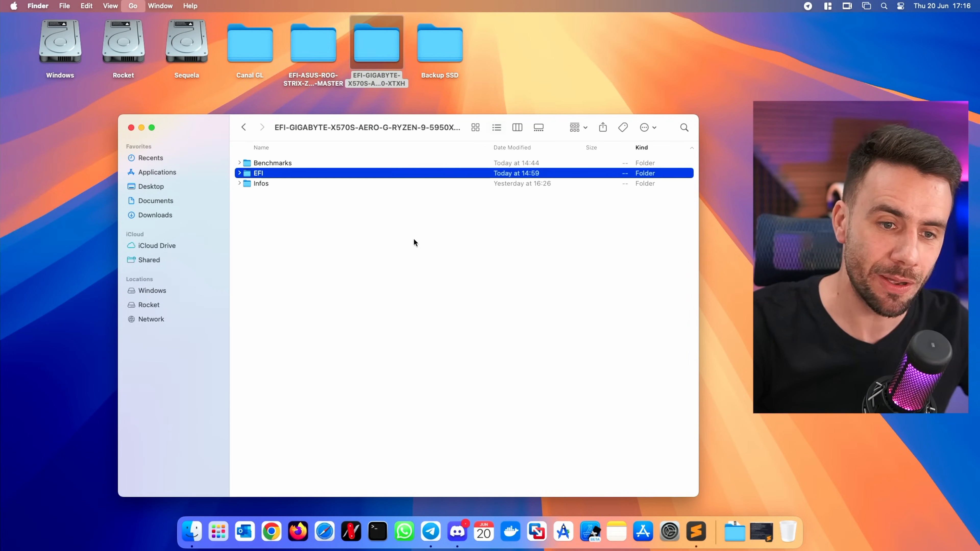
pyautogui.press('Down')
pyautogui.press('Down')
pyautogui.press('super+Down')
pyautogui.press('Down')
pyautogui.press('Down')
pyautogui.press('Down')
pyautogui.press('Down')
pyautogui.press('Down')
pyautogui.press('Down')
pyautogui.press('Down')
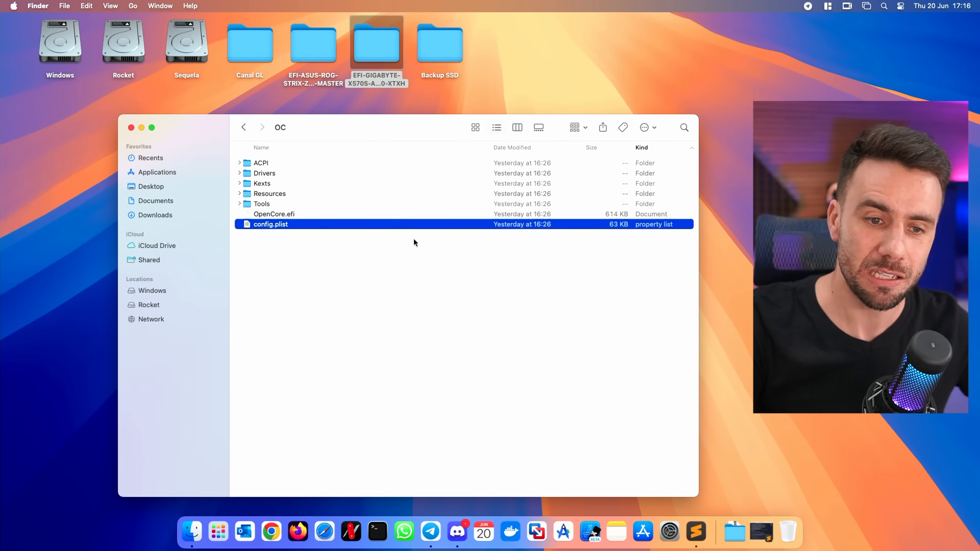
pyautogui.press('super+Down')
# Expand the Kernel dictionary and its Patch array in config.plist
pyautogui.press('Down')
pyautogui.press('Down')
pyautogui.press('Down')
pyautogui.press('Down')
pyautogui.press('Down')
pyautogui.press('Down')
pyautogui.press('Down')
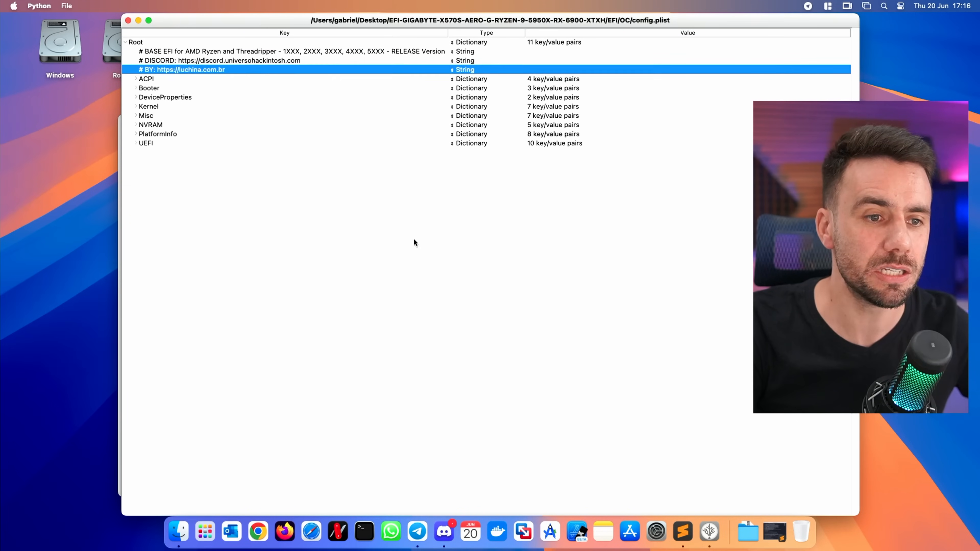
pyautogui.press('Right')
pyautogui.press('Down')
pyautogui.press('Down')
pyautogui.press('Down')
pyautogui.press('Down')
pyautogui.press('Down')
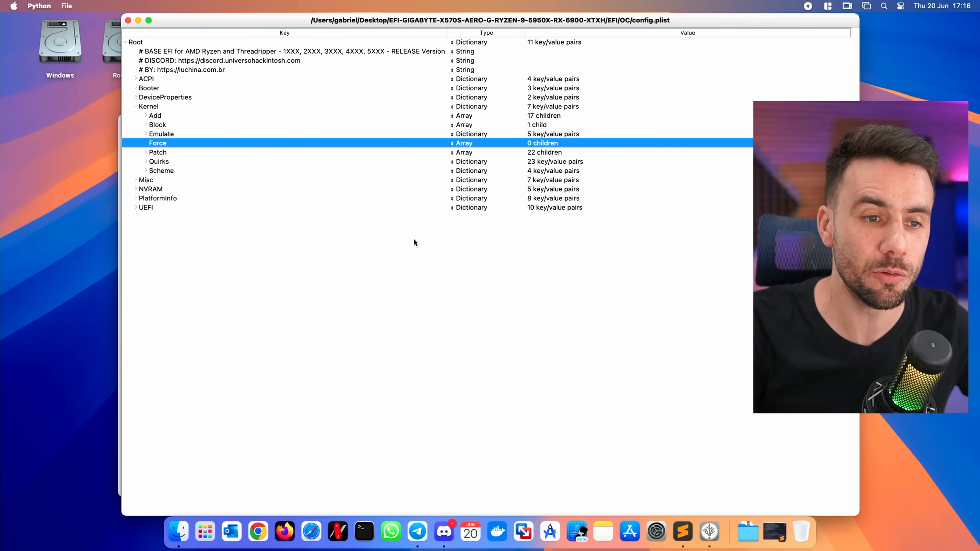
pyautogui.press('Right')
# Examine the existing Patch entries from 0 to 21 and the array's entry count in config.plist
pyautogui.press('Down')
pyautogui.press('Down')
pyautogui.press('Down')
pyautogui.press('Down')
pyautogui.press('Down')
pyautogui.press('Down')
pyautogui.press('Down')
pyautogui.press('Down')
pyautogui.press('Down')
pyautogui.press('Down')
pyautogui.press('Down')
pyautogui.press('Down')
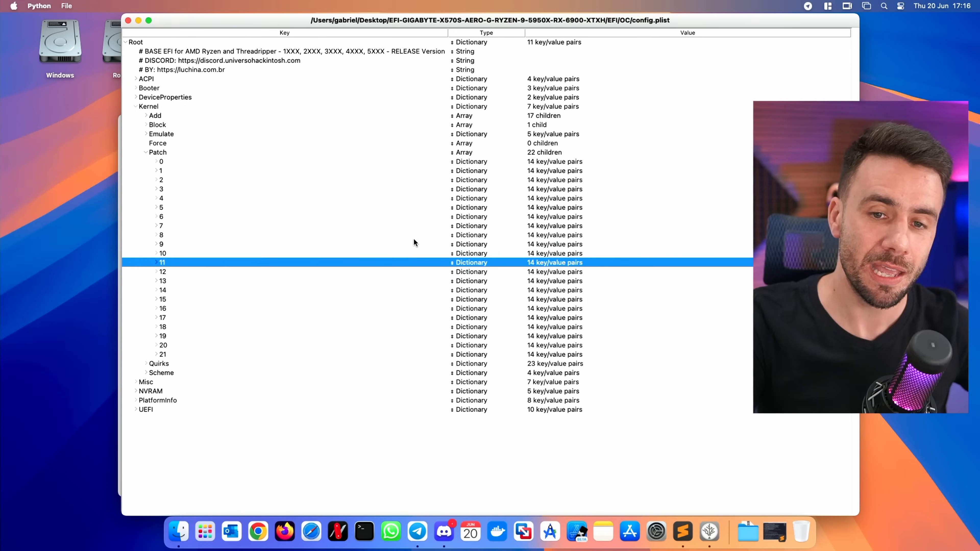
pyautogui.press('Up')
pyautogui.press('Up')
pyautogui.press('Up')
pyautogui.press('Up')
pyautogui.press('Up')
pyautogui.press('Up')
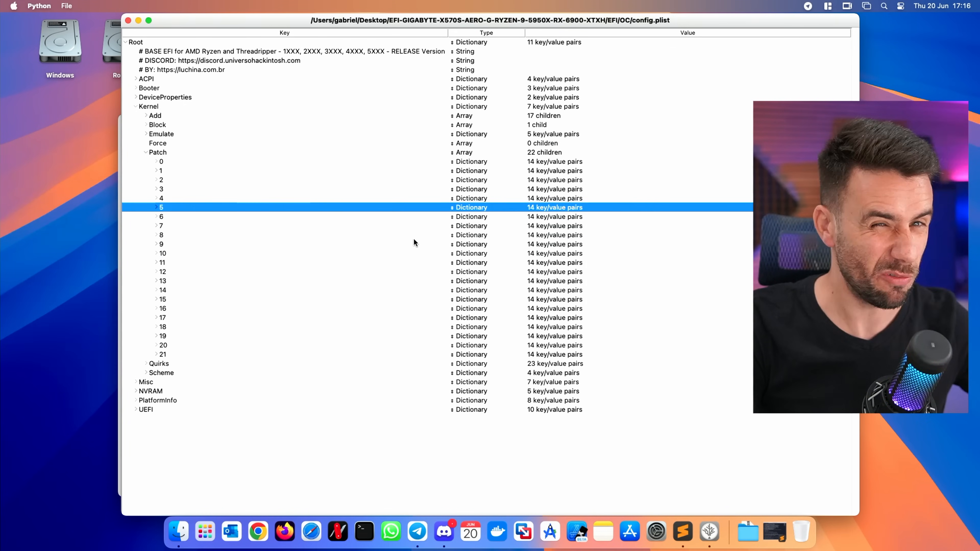
pyautogui.click(187, 356)
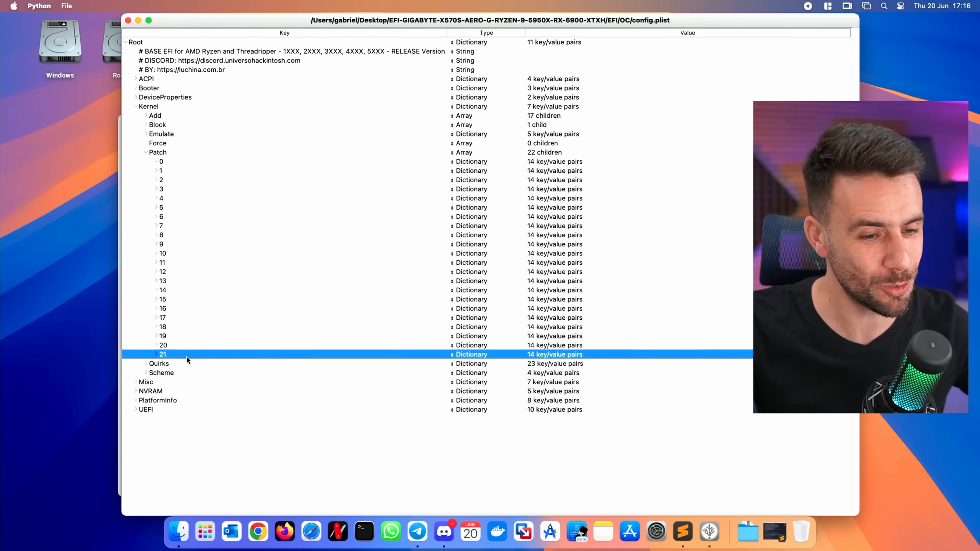
pyautogui.click(173, 162)
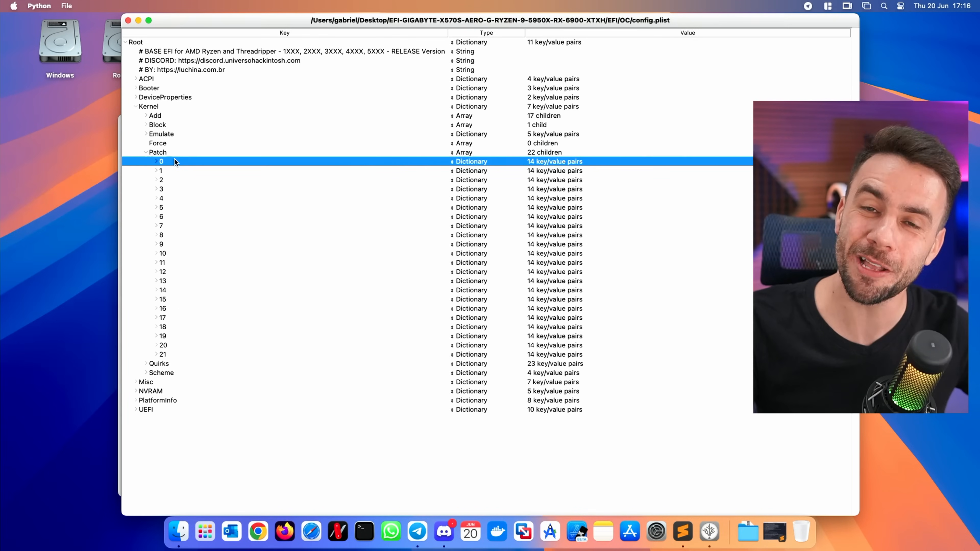
pyautogui.click(546, 152)
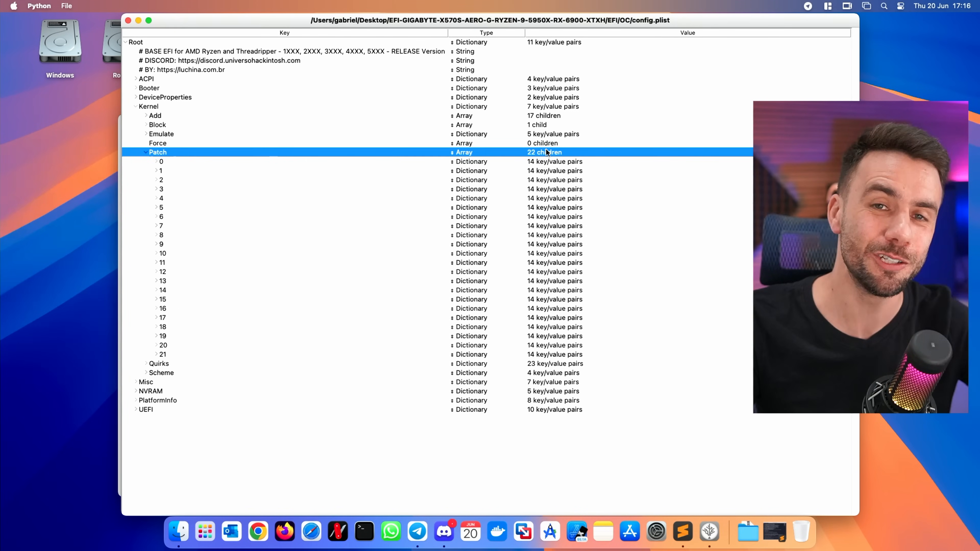
# Delete every entry in the Kernel > Patch array of config.plist, starting from entry 0
pyautogui.click(185, 162)
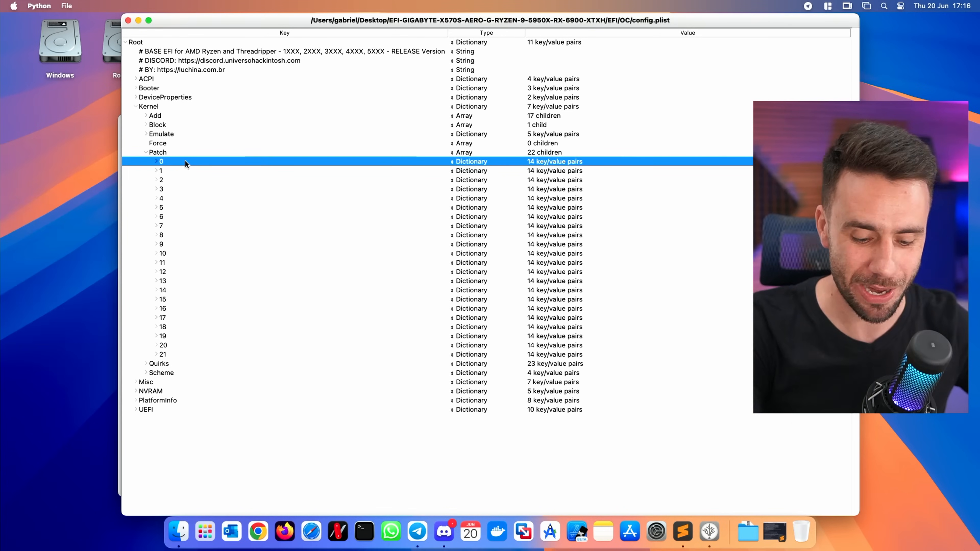
pyautogui.press('Delete')
pyautogui.press('Delete')
pyautogui.press('Delete')
pyautogui.press('Delete')
pyautogui.press('Delete')
pyautogui.press('Delete')
pyautogui.press('Delete')
pyautogui.press('Delete')
pyautogui.press('Delete')
pyautogui.press('Delete')
pyautogui.press('Delete')
pyautogui.press('Delete')
pyautogui.press('Delete')
pyautogui.press('Delete')
pyautogui.press('Delete')
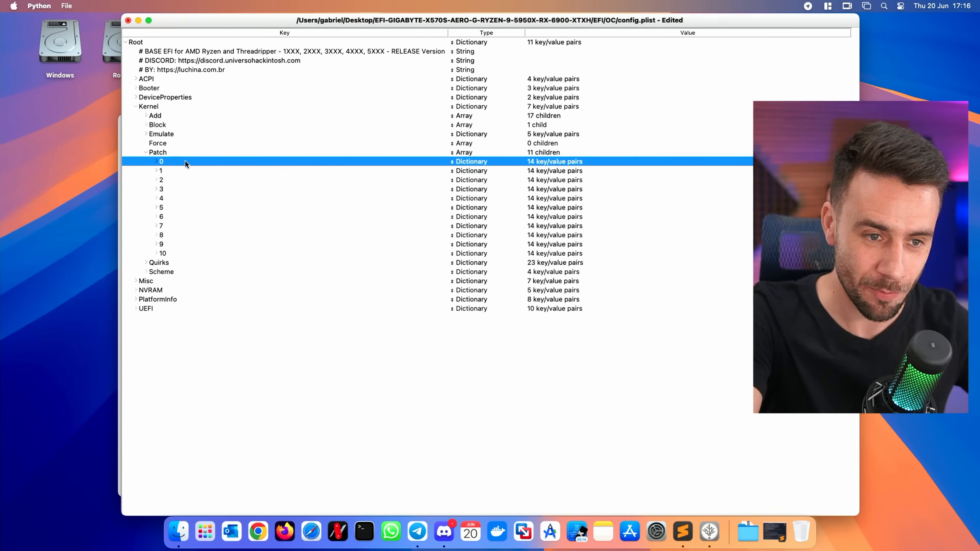
pyautogui.press('Delete')
pyautogui.press('Delete')
pyautogui.press('Delete')
pyautogui.press('Delete')
pyautogui.press('Delete')
pyautogui.press('Delete')
pyautogui.press('Delete')
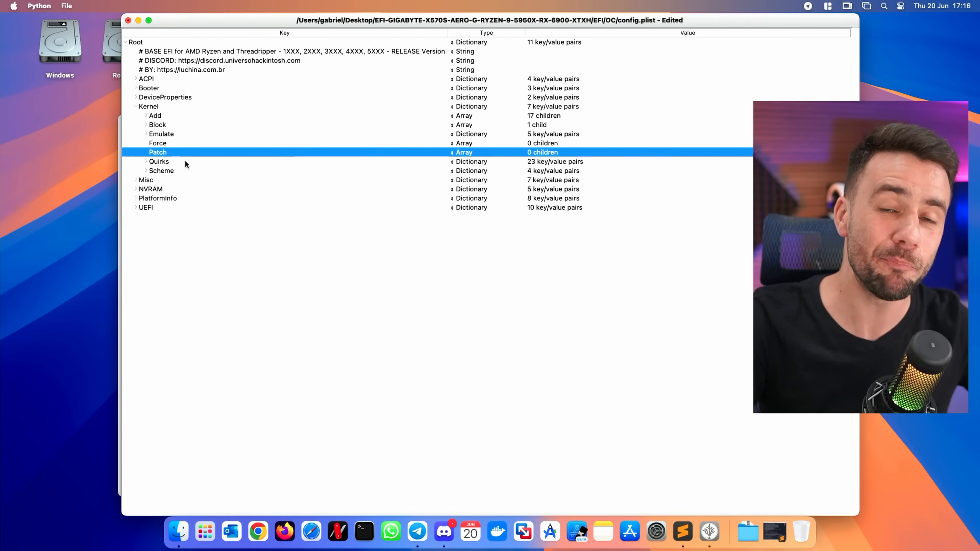
# Switch to Chrome and open the AMD-OSX/AMD_Vanilla repository on GitHub
pyautogui.click(250, 532)
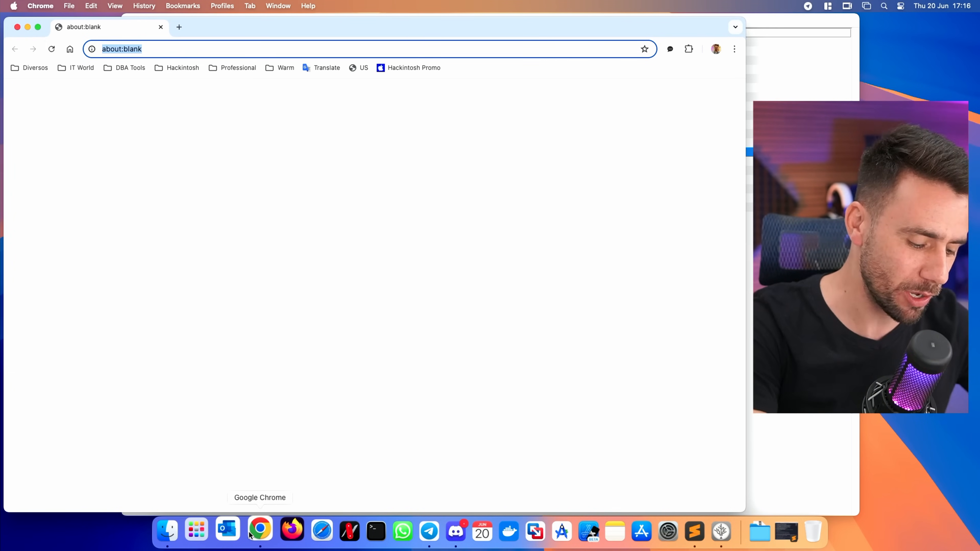
pyautogui.write('amd va')
pyautogui.press('Return')
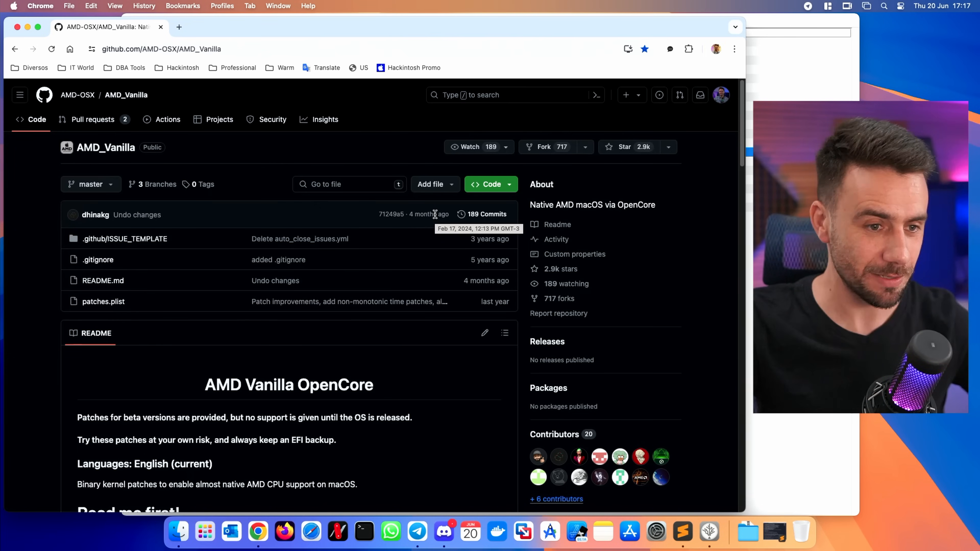
# Switch the AMD_Vanilla repository to the beta branch and download it as a ZIP file
pyautogui.click(94, 185)
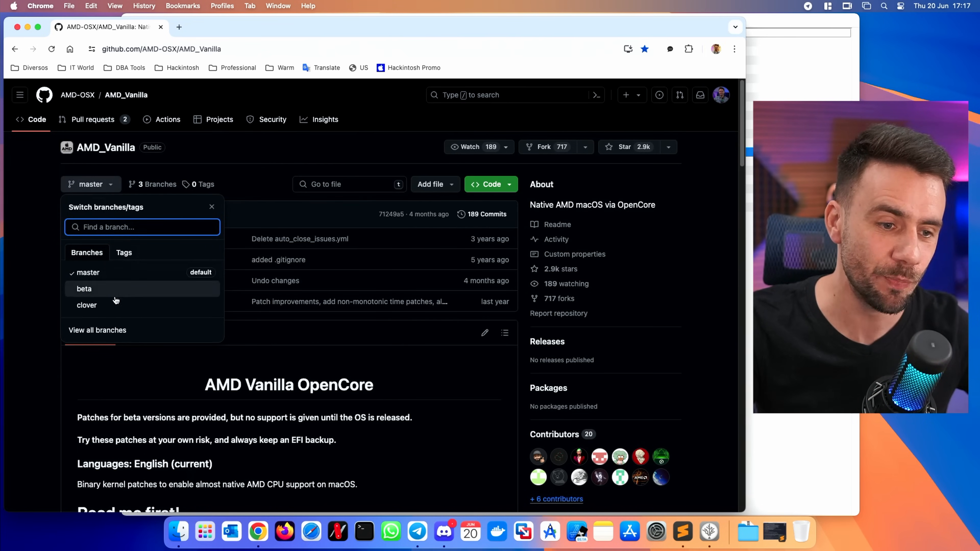
pyautogui.click(87, 288)
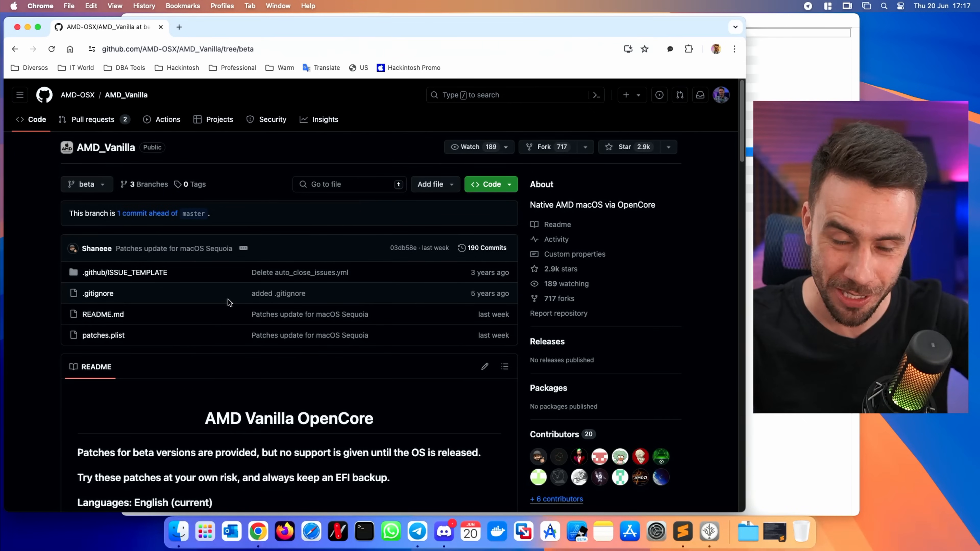
pyautogui.click(500, 184)
pyautogui.click(373, 346)
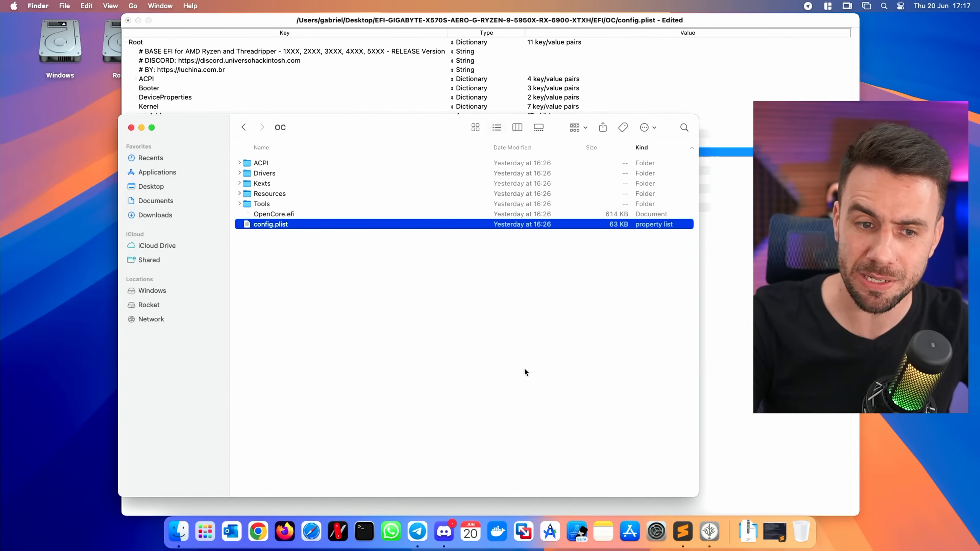
# Extract AMD_Vanilla-beta.zip in the Downloads folder and open patches.plist from the extracted AMD_Vanilla-beta folder
pyautogui.click(747, 531)
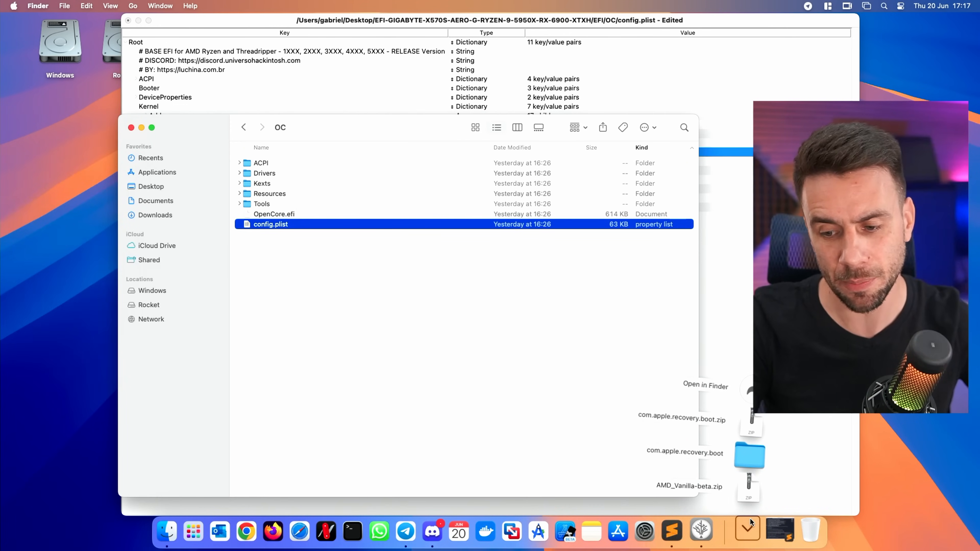
pyautogui.click(757, 390)
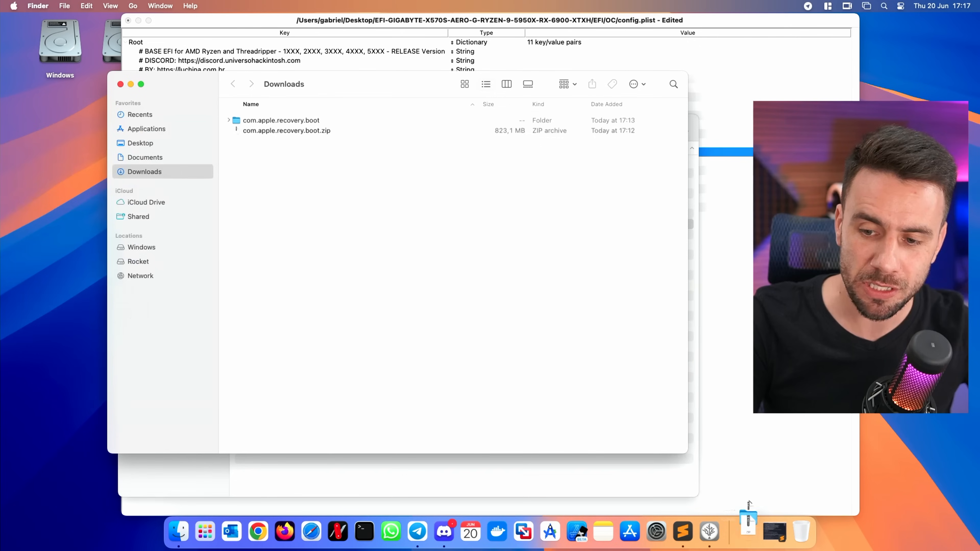
pyautogui.press('Down')
pyautogui.press('Down')
pyautogui.press('Up')
pyautogui.press('super+Down')
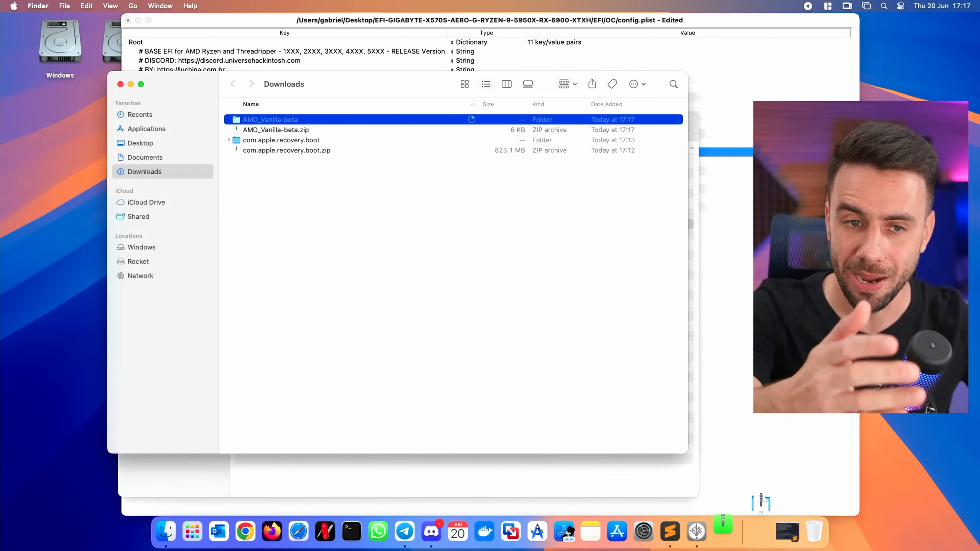
pyautogui.press('super+Down')
pyautogui.press('Down')
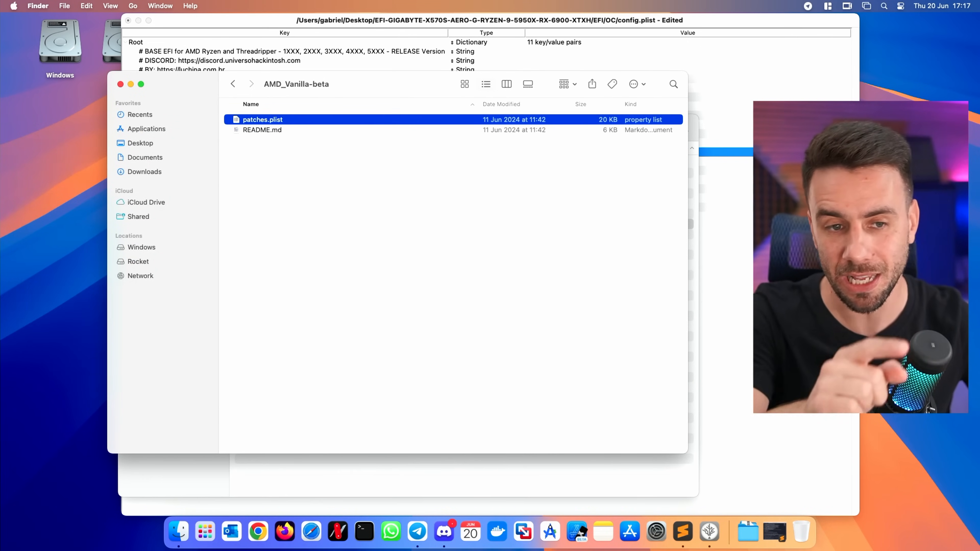
pyautogui.press('super+Down')
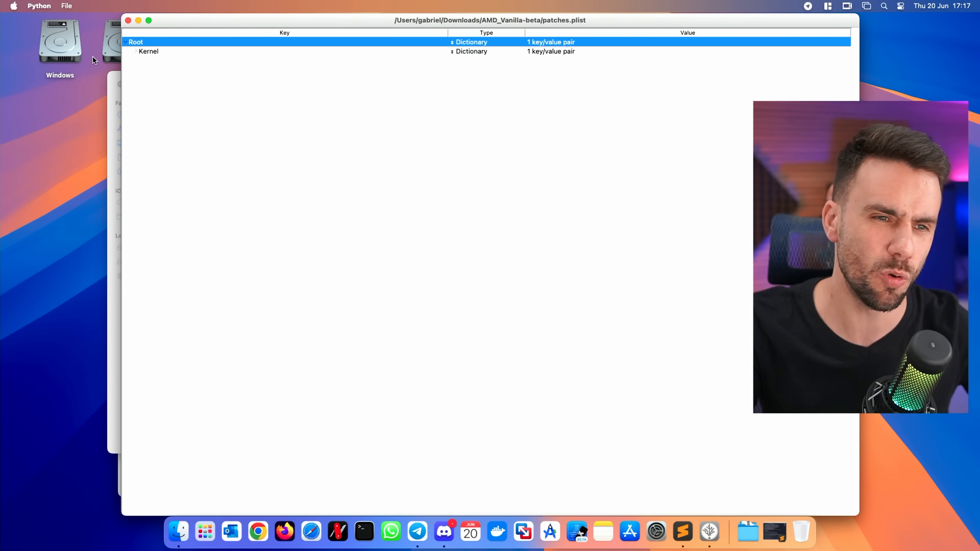
# Narrow the patches.plist window to expose config.plist behind it and expand its Kernel > Patch array
pyautogui.moveTo(121, 62); pyautogui.dragTo(450, 46)
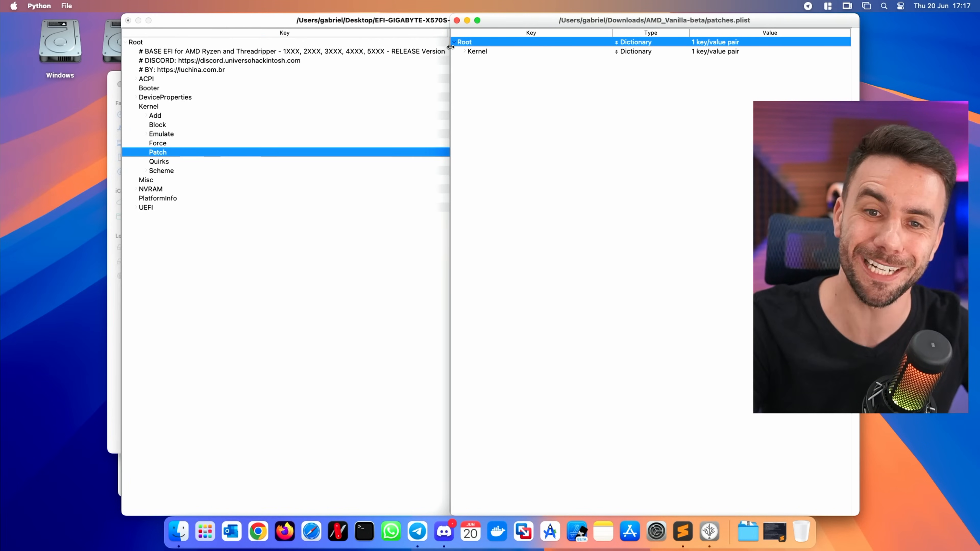
pyautogui.press('Down')
pyautogui.press('Down')
pyautogui.press('Right')
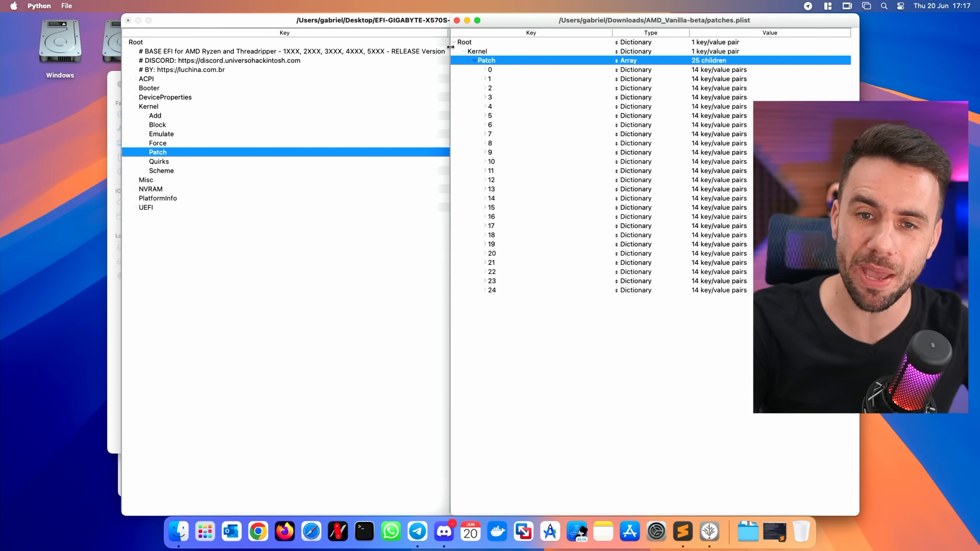
# Look through the entries of the Patch array in patches.plist and return to the Patch row
pyautogui.press('Down')
pyautogui.press('Down')
pyautogui.press('Down')
pyautogui.press('Down')
pyautogui.press('Down')
pyautogui.press('Down')
pyautogui.press('Down')
pyautogui.press('Down')
pyautogui.press('Down')
pyautogui.press('Down')
pyautogui.press('Down')
pyautogui.press('Up')
pyautogui.press('Up')
pyautogui.press('Up')
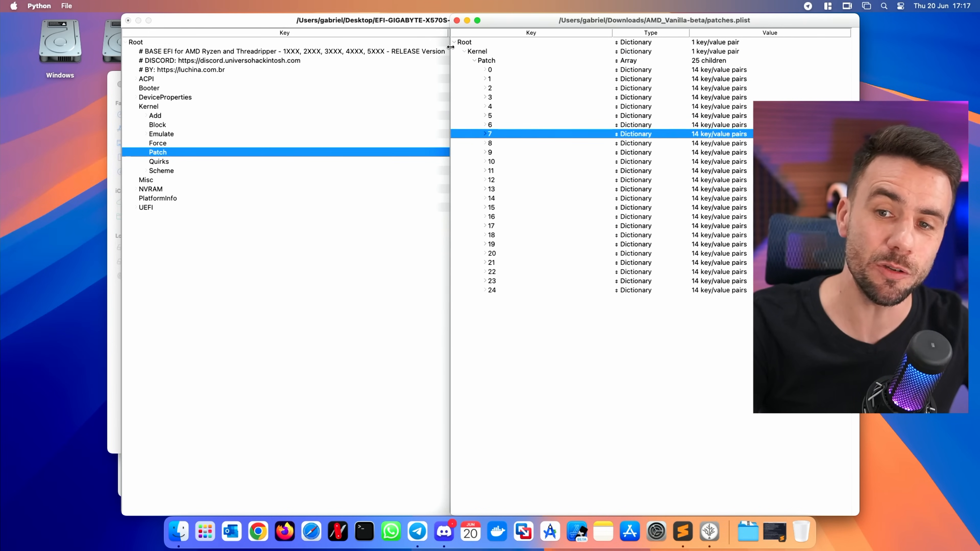
pyautogui.press('Up')
pyautogui.press('Up')
pyautogui.press('Up')
pyautogui.press('Up')
pyautogui.press('Up')
pyautogui.press('Up')
pyautogui.press('Up')
pyautogui.press('Up')
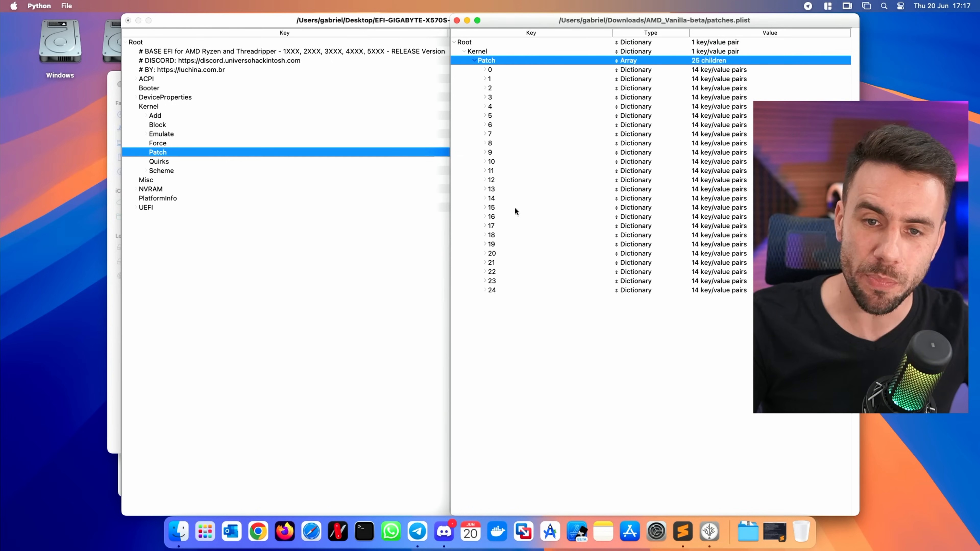
# Copy the children of Patch in patches.plist and delete the emptied Patch array from Kernel in config.plist
pyautogui.rightClick(491, 59)
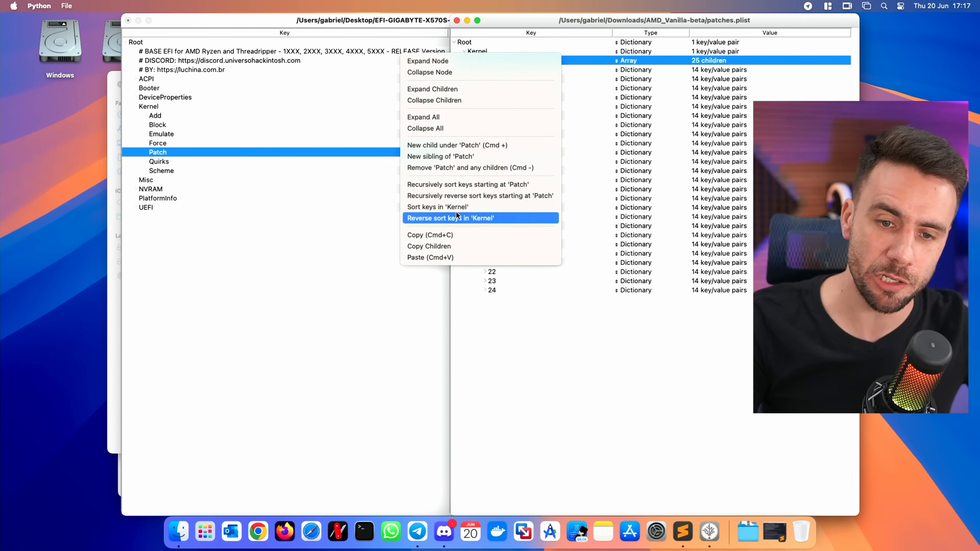
pyautogui.click(434, 247)
pyautogui.click(210, 244)
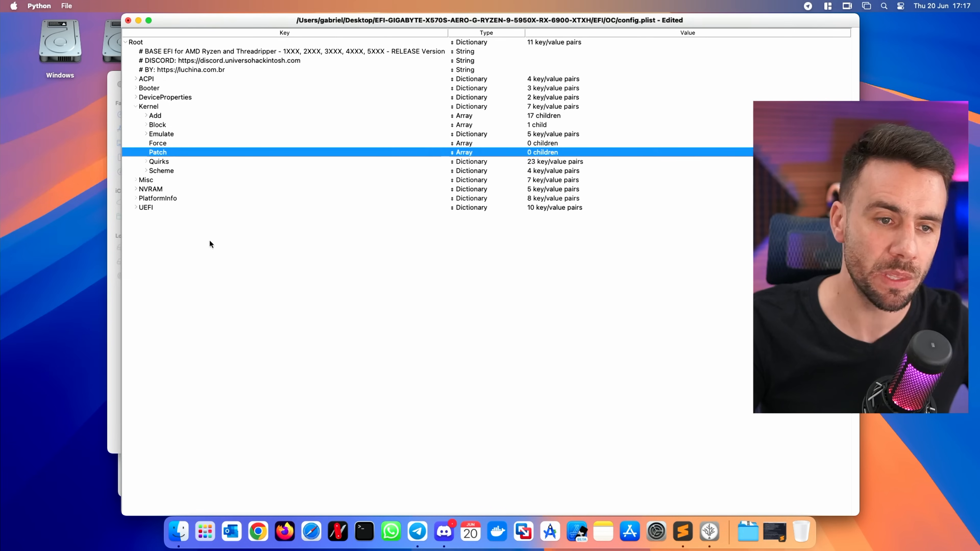
pyautogui.press('Delete')
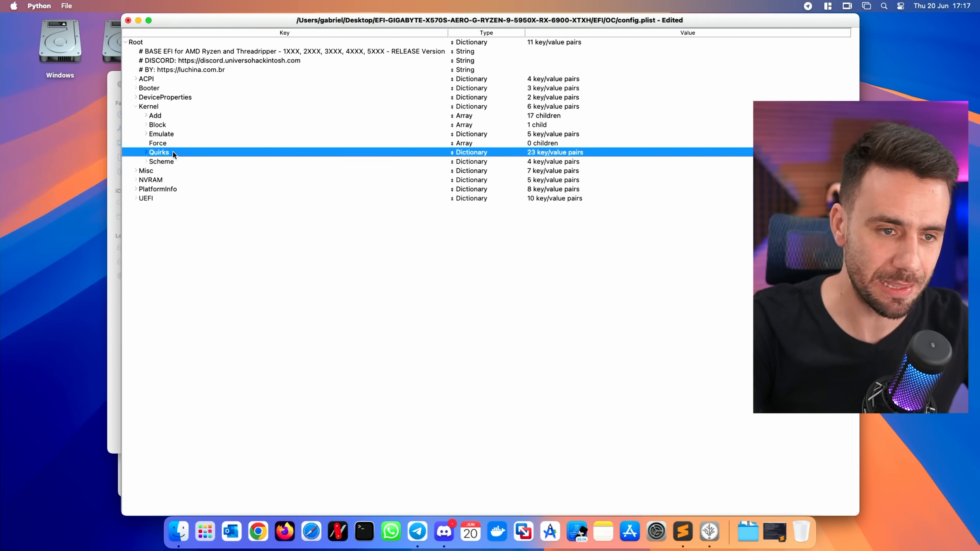
# Paste the copied AMD patch entries into the Kernel dictionary of config.plist
pyautogui.press('Up')
pyautogui.press('Up')
pyautogui.press('Up')
pyautogui.press('Up')
pyautogui.press('Up')
pyautogui.press('Up')
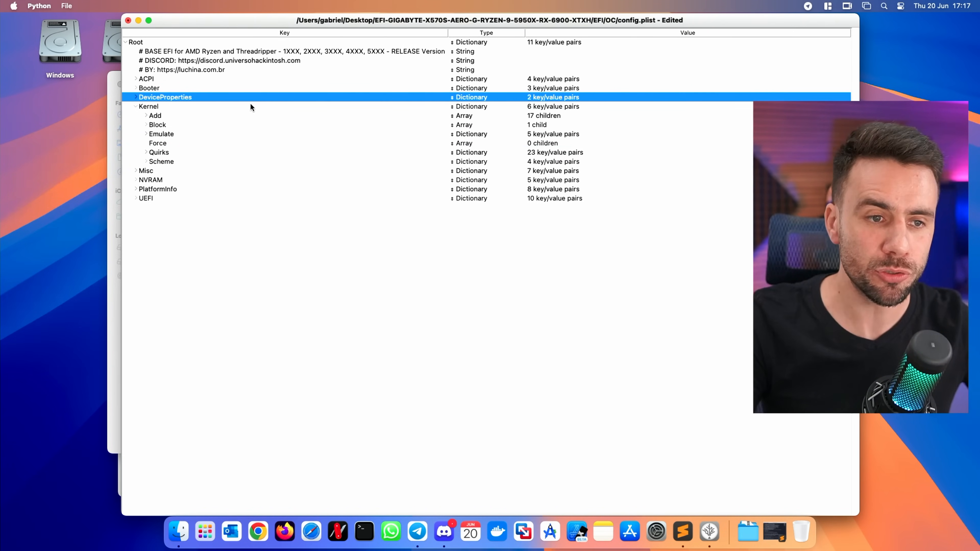
pyautogui.press('Down')
pyautogui.press('super+v')
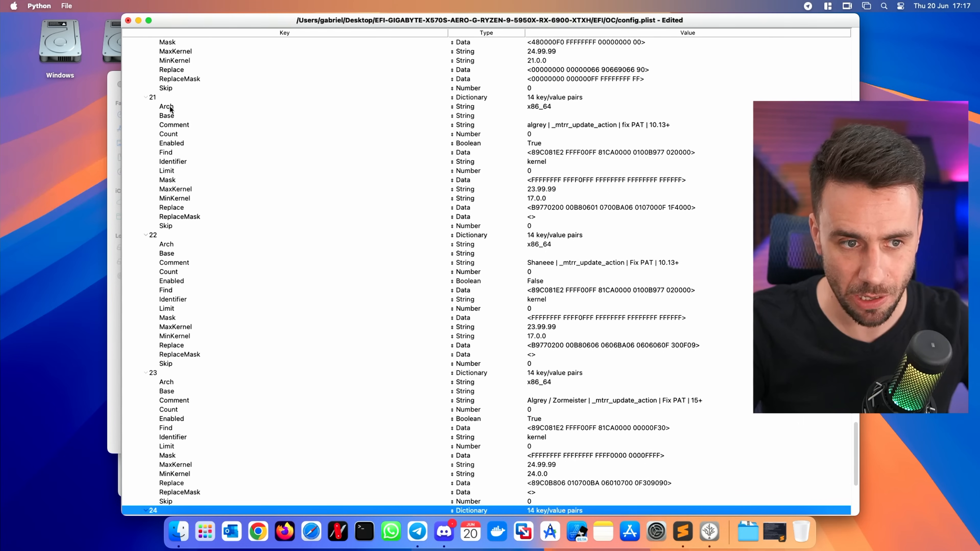
# Collapse the pasted patch entries 0 to 24 lying directly under Kernel in config.plist
pyautogui.scroll(20, 212, 167)
pyautogui.scroll(20, 213, 170)
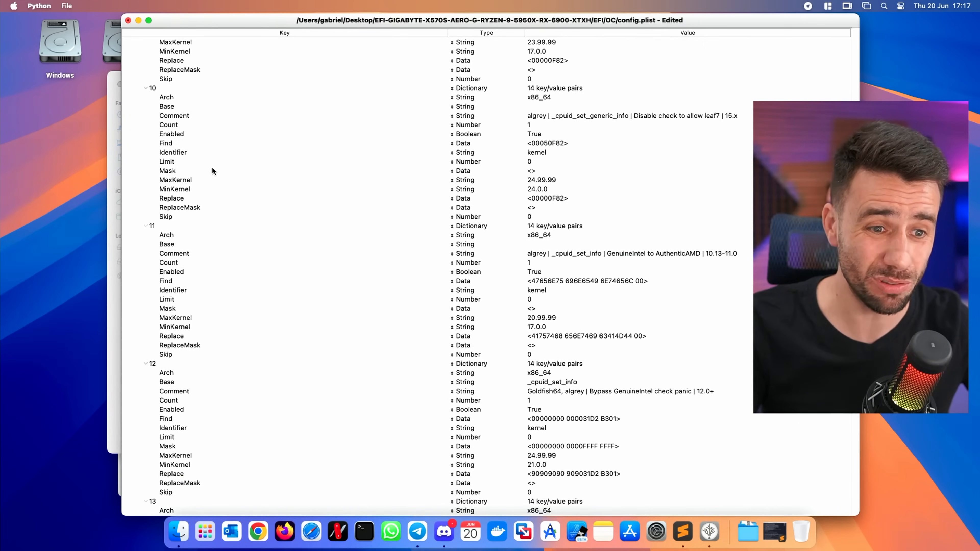
pyautogui.click(144, 114)
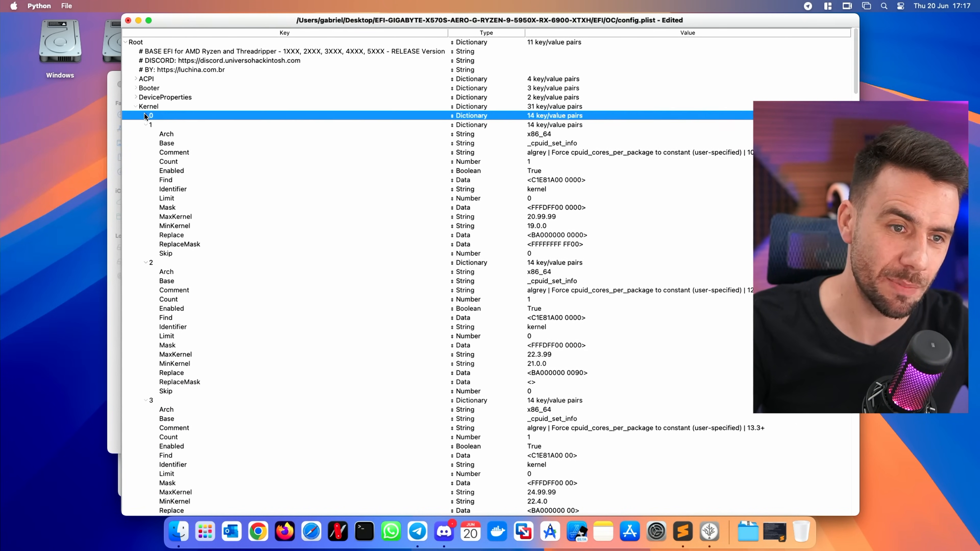
pyautogui.press('Down')
pyautogui.press('Left')
pyautogui.press('Down')
pyautogui.press('Left')
pyautogui.press('Down')
pyautogui.press('Left')
pyautogui.press('Down')
pyautogui.press('Left')
pyautogui.press('Down')
pyautogui.press('Left')
pyautogui.press('Down')
pyautogui.press('Left')
pyautogui.press('Down')
pyautogui.press('Left')
pyautogui.press('Down')
pyautogui.press('Left')
pyautogui.press('Down')
pyautogui.press('Left')
pyautogui.press('Down')
pyautogui.press('Left')
pyautogui.press('Down')
pyautogui.press('Left')
pyautogui.press('Down')
pyautogui.press('Left')
pyautogui.press('Down')
pyautogui.press('Left')
pyautogui.press('Down')
pyautogui.press('Left')
pyautogui.press('Down')
pyautogui.press('Left')
pyautogui.press('Down')
pyautogui.press('Left')
pyautogui.press('Down')
pyautogui.press('Left')
pyautogui.press('Down')
pyautogui.press('Left')
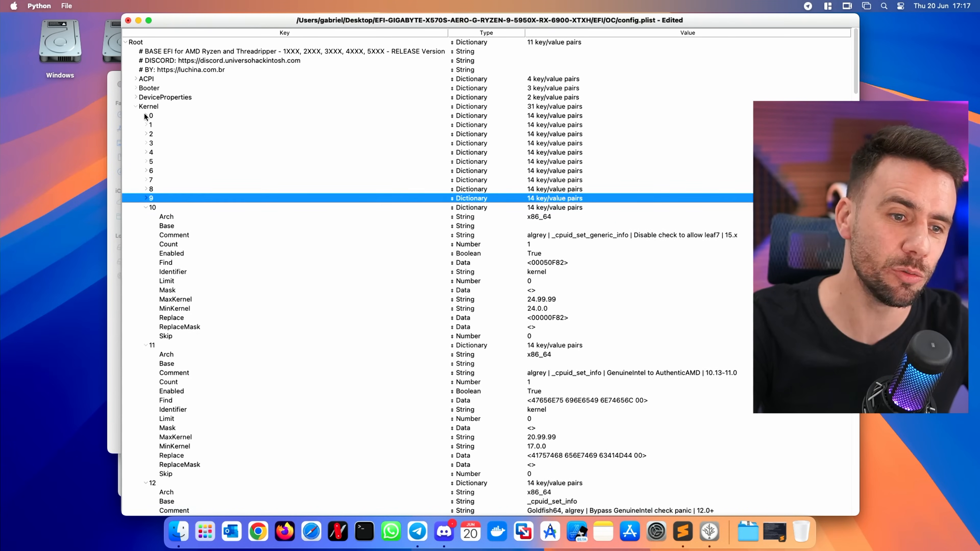
pyautogui.press('Down')
pyautogui.press('Left')
pyautogui.press('Down')
pyautogui.press('Left')
pyautogui.press('Down')
pyautogui.press('Left')
pyautogui.press('Down')
pyautogui.press('Left')
pyautogui.press('Down')
pyautogui.press('Left')
pyautogui.press('Down')
pyautogui.press('Left')
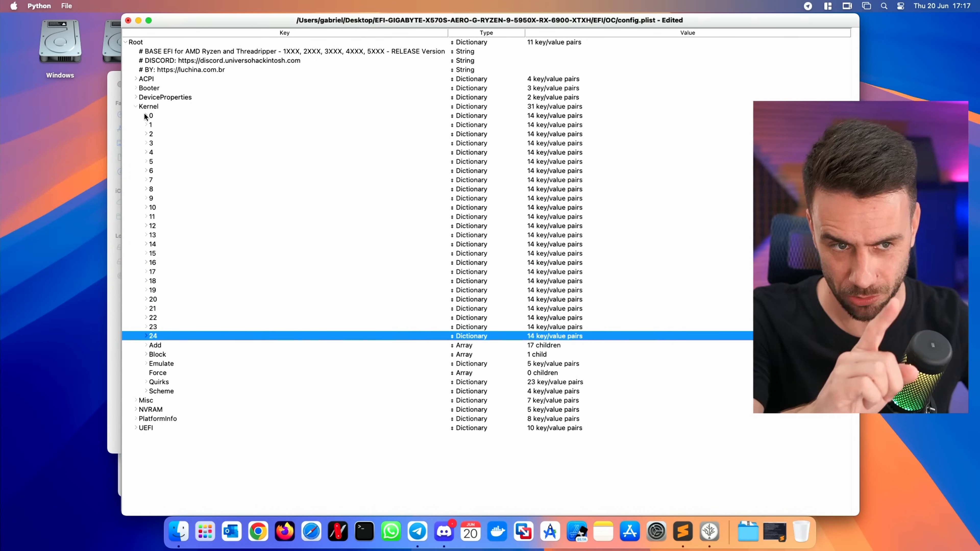
# Undo the paste of loose patch entries in config.plist and copy the whole Patch array from patches.plist
pyautogui.press('super+z')
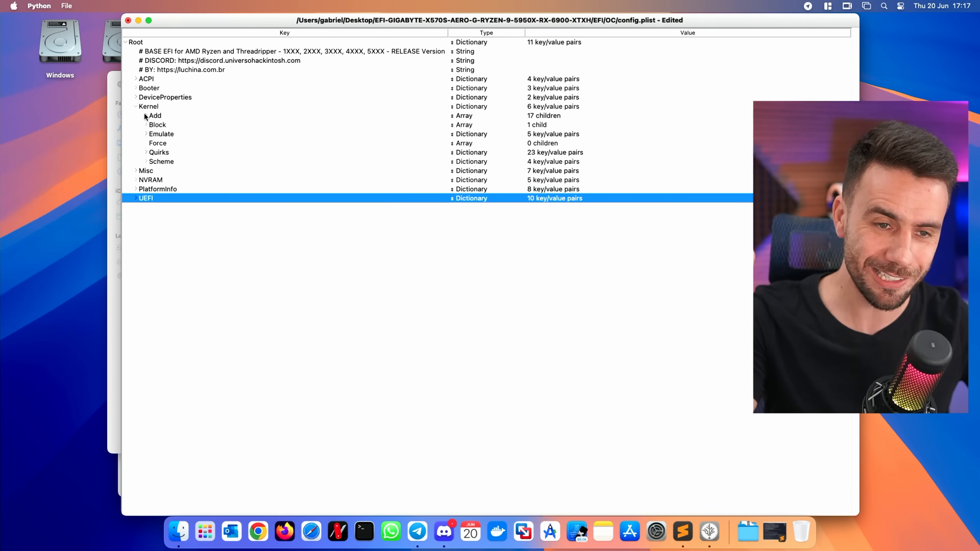
pyautogui.press('super+grave')
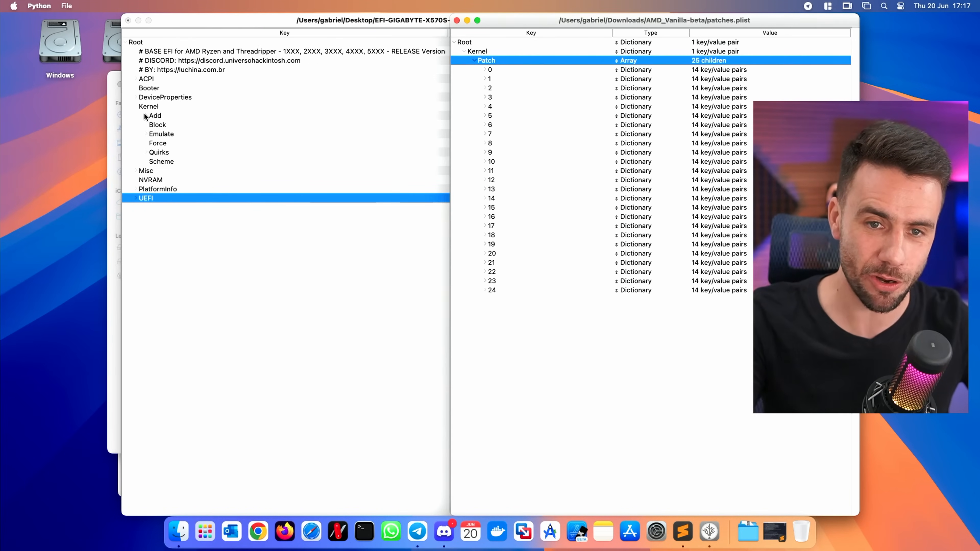
pyautogui.rightClick(489, 61)
pyautogui.click(439, 232)
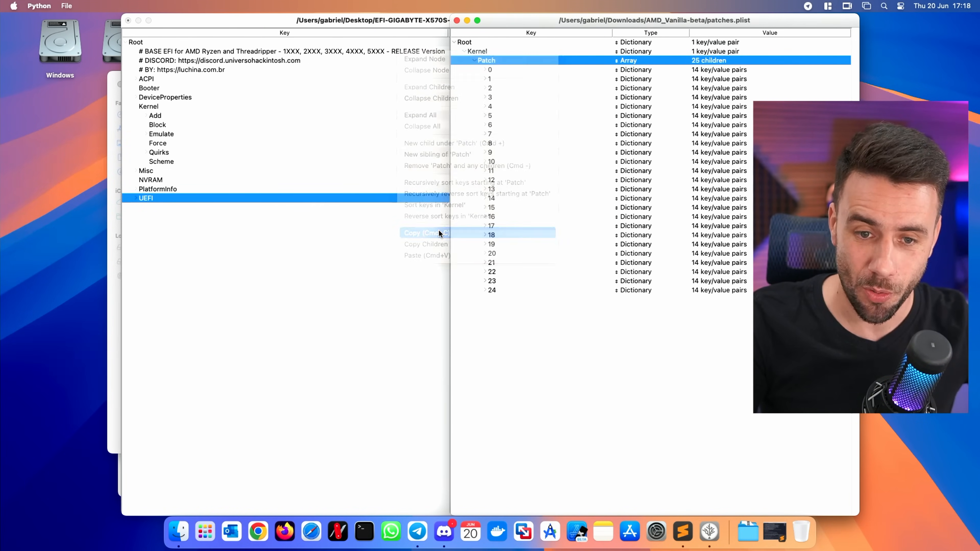
# Paste the copied Patch array into the Kernel dictionary of config.plist
pyautogui.click(267, 266)
pyautogui.click(156, 107)
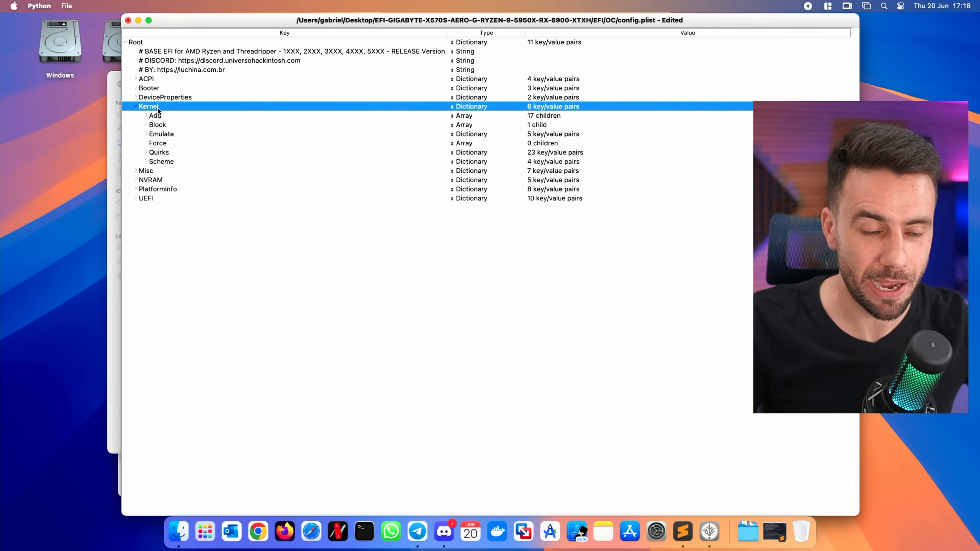
pyautogui.press('super+v')
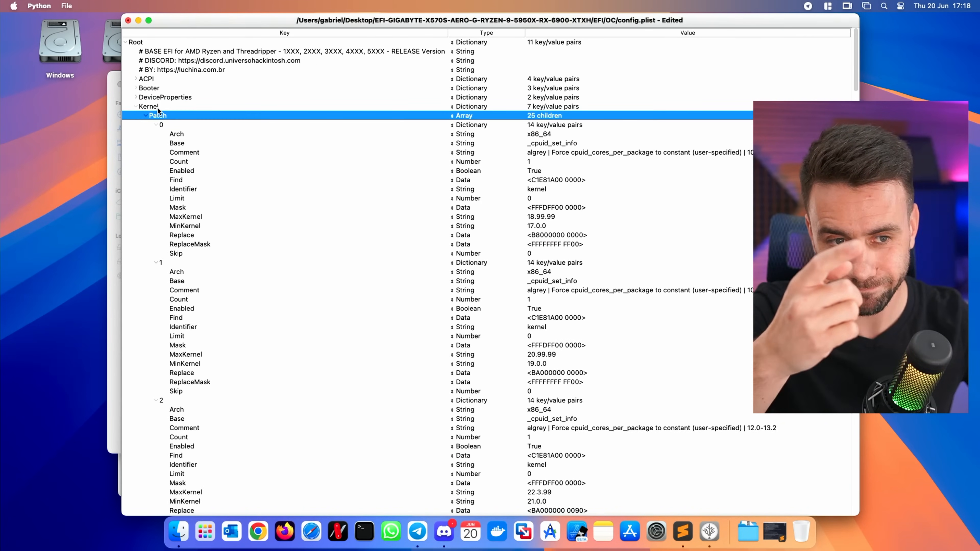
# Collapse entries 0 to 24 of the pasted Patch array and the array itself
pyautogui.press('Down')
pyautogui.press('Left')
pyautogui.press('Down')
pyautogui.press('Left')
pyautogui.press('Down')
pyautogui.press('Left')
pyautogui.press('Down')
pyautogui.press('Left')
pyautogui.press('Down')
pyautogui.press('Left')
pyautogui.press('Down')
pyautogui.press('Left')
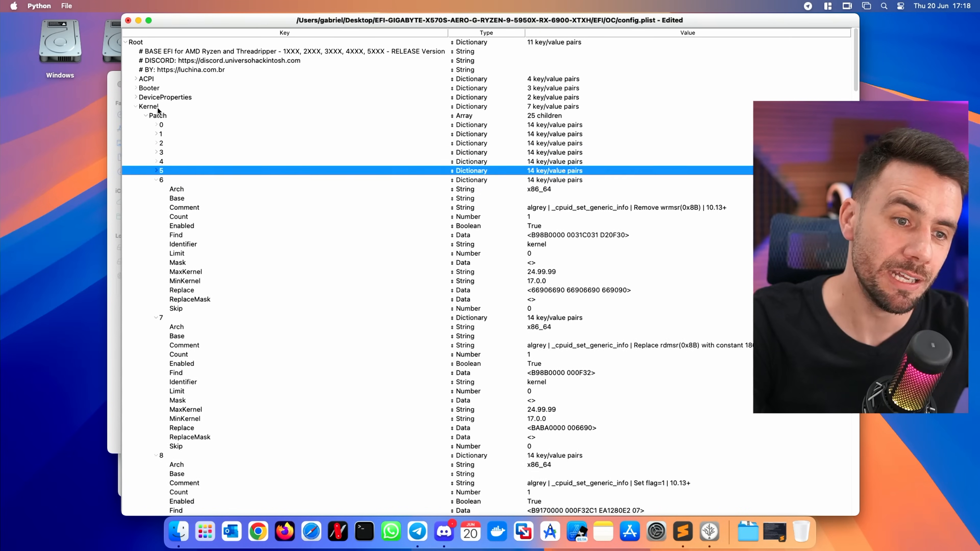
pyautogui.press('Down')
pyautogui.press('Left')
pyautogui.press('Down')
pyautogui.press('Left')
pyautogui.press('Down')
pyautogui.press('Left')
pyautogui.press('Down')
pyautogui.press('Left')
pyautogui.press('Down')
pyautogui.press('Left')
pyautogui.press('Down')
pyautogui.press('Left')
pyautogui.press('Down')
pyautogui.press('Left')
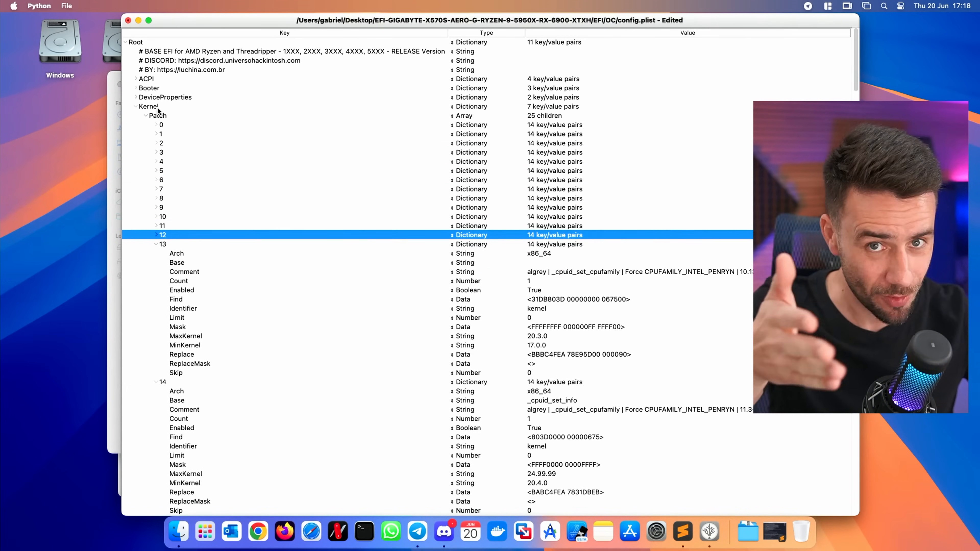
pyautogui.press('Down')
pyautogui.press('Left')
pyautogui.press('Down')
pyautogui.press('Left')
pyautogui.press('Down')
pyautogui.press('Left')
pyautogui.press('Down')
pyautogui.press('Left')
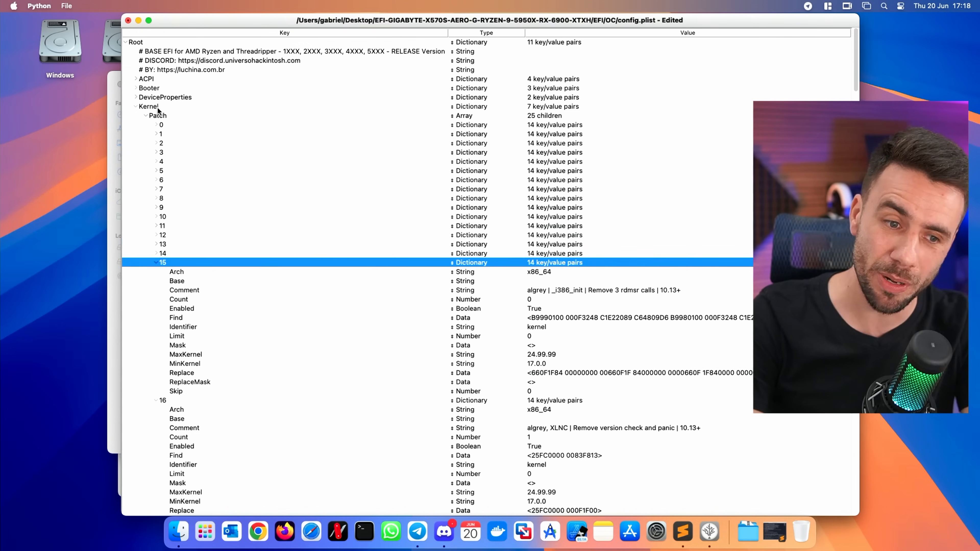
pyautogui.press('Down')
pyautogui.press('Left')
pyautogui.press('Down')
pyautogui.press('Left')
pyautogui.press('Down')
pyautogui.press('Left')
pyautogui.press('Down')
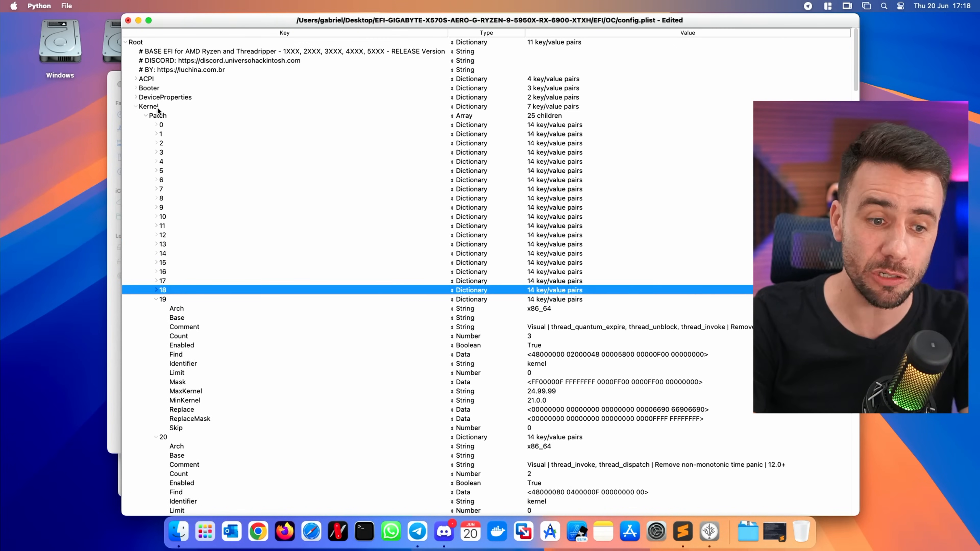
pyautogui.press('Left')
pyautogui.press('Down')
pyautogui.press('Left')
pyautogui.press('Down')
pyautogui.press('Left')
pyautogui.press('Down')
pyautogui.press('Left')
pyautogui.press('Down')
pyautogui.press('Left')
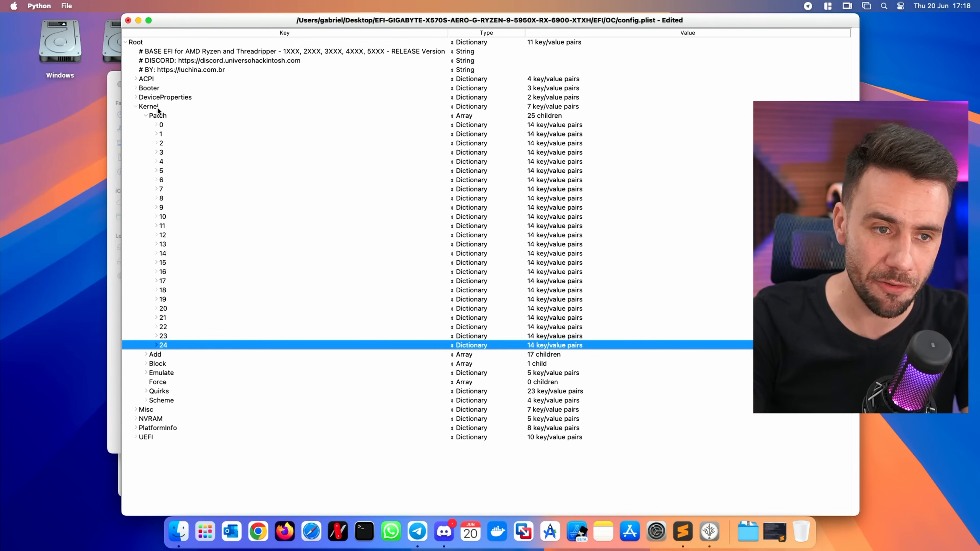
pyautogui.press('Left')
pyautogui.press('Left')
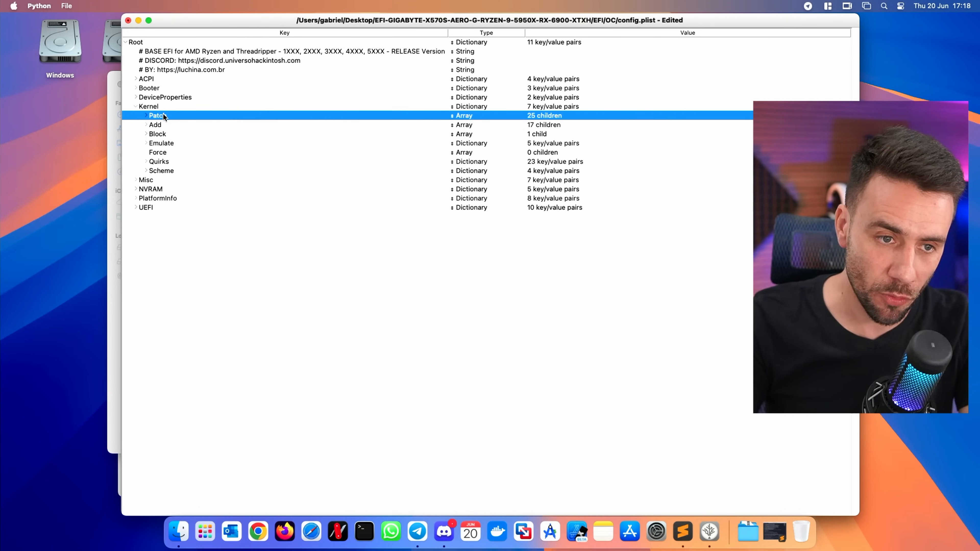
# Move the Patch array within Kernel so that it sits between Force and Quirks
pyautogui.moveTo(164, 114); pyautogui.dragTo(150, 154)
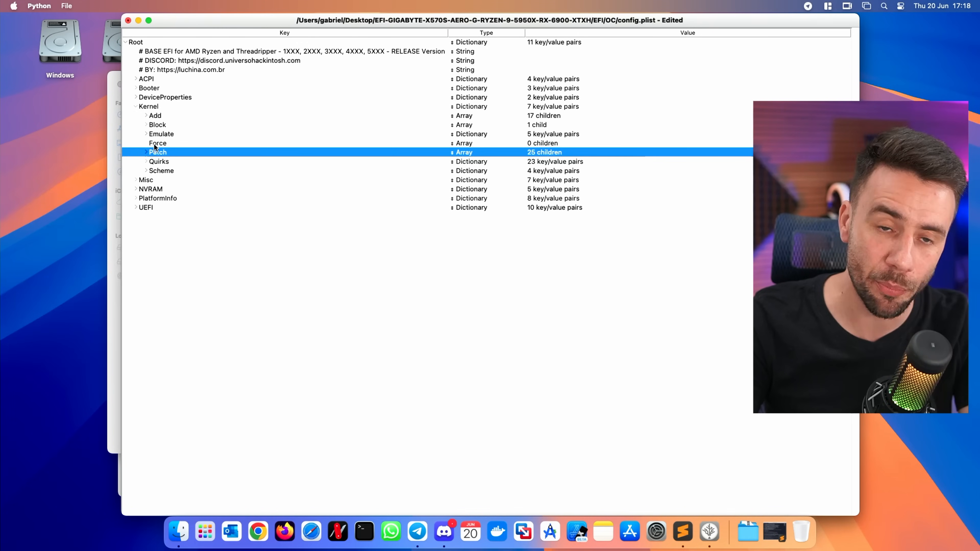
pyautogui.click(154, 143)
pyautogui.click(154, 149)
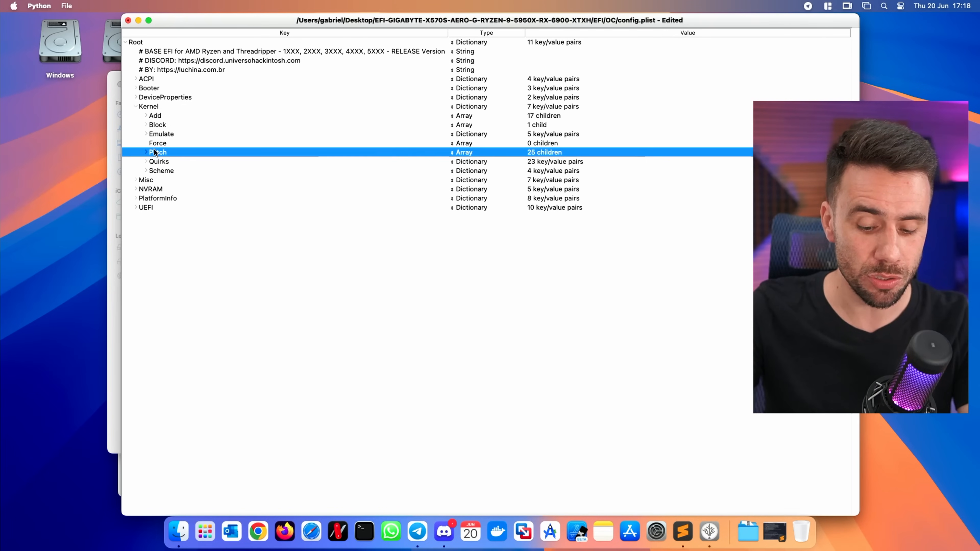
# Expand the Patch array and examine the keys of entries 0 to 3 one by one
pyautogui.press('Right')
pyautogui.press('Down')
pyautogui.press('Right')
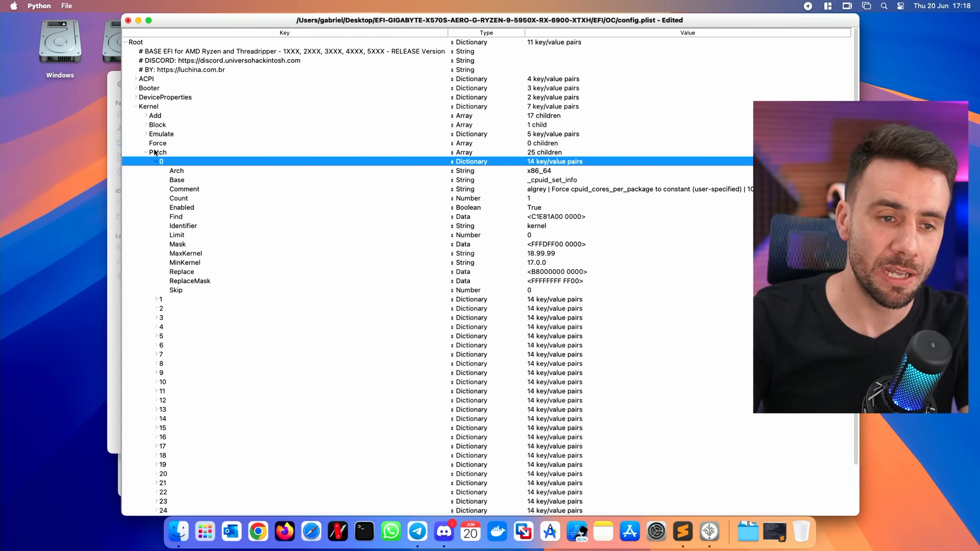
pyautogui.press('Left')
pyautogui.press('Down')
pyautogui.press('Right')
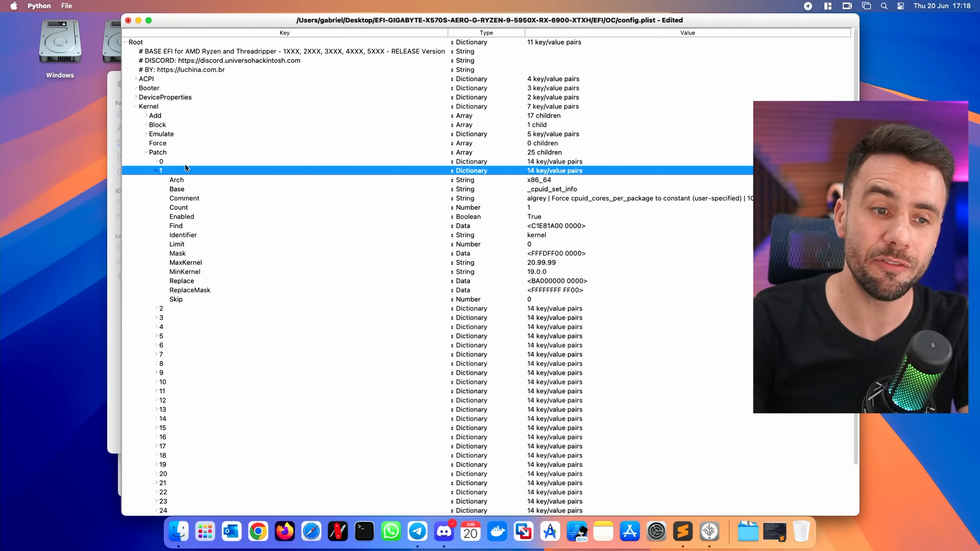
pyautogui.press('Left')
pyautogui.press('Down')
pyautogui.press('Right')
pyautogui.press('Left')
pyautogui.press('Down')
pyautogui.press('Right')
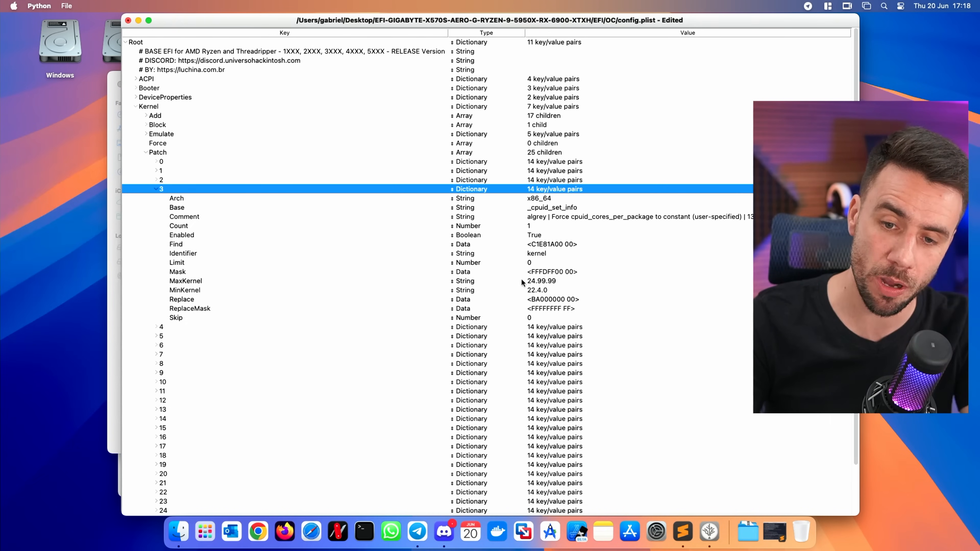
# Set the Replace data of Patch entry 3 to BA100000 00, save config.plist and collapse the entry
pyautogui.click(545, 300)
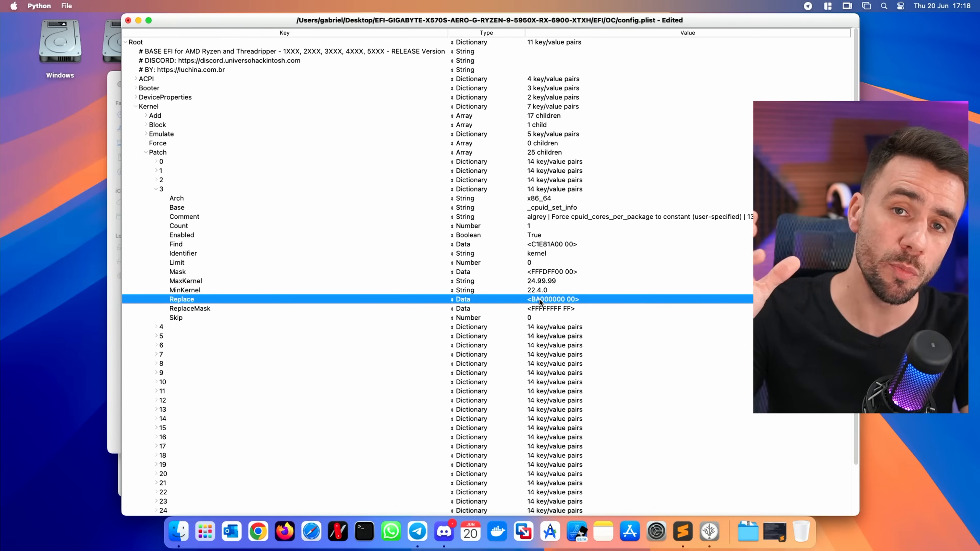
pyautogui.doubleClick(541, 300)
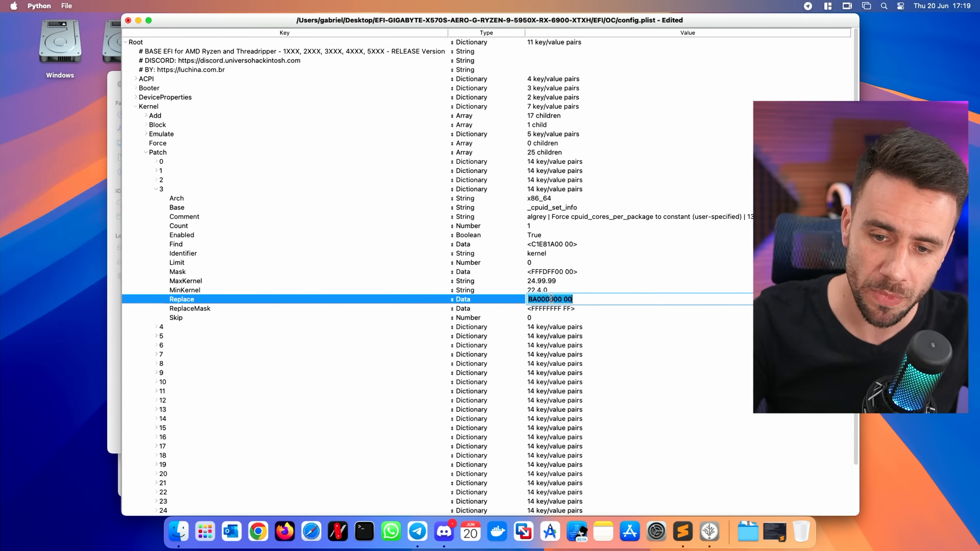
pyautogui.click(551, 298)
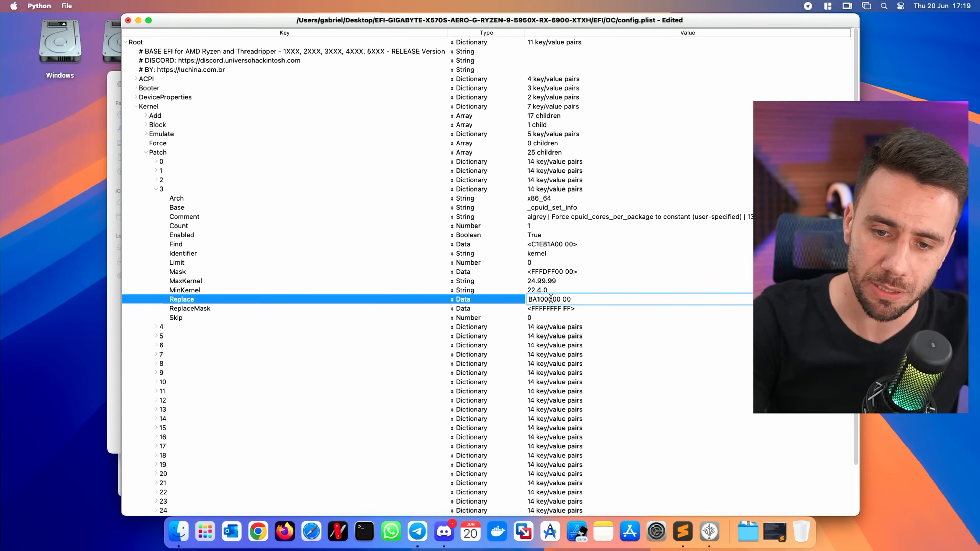
pyautogui.press('Return')
pyautogui.press('super+s')
pyautogui.press('Left')
pyautogui.press('Left')
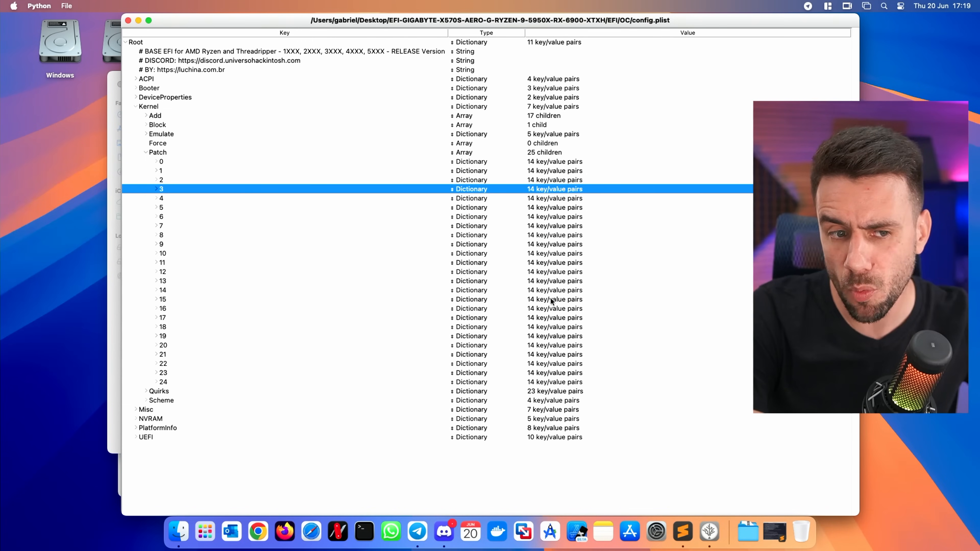
pyautogui.press('Up')
pyautogui.press('Right')
pyautogui.doubleClick(556, 289)
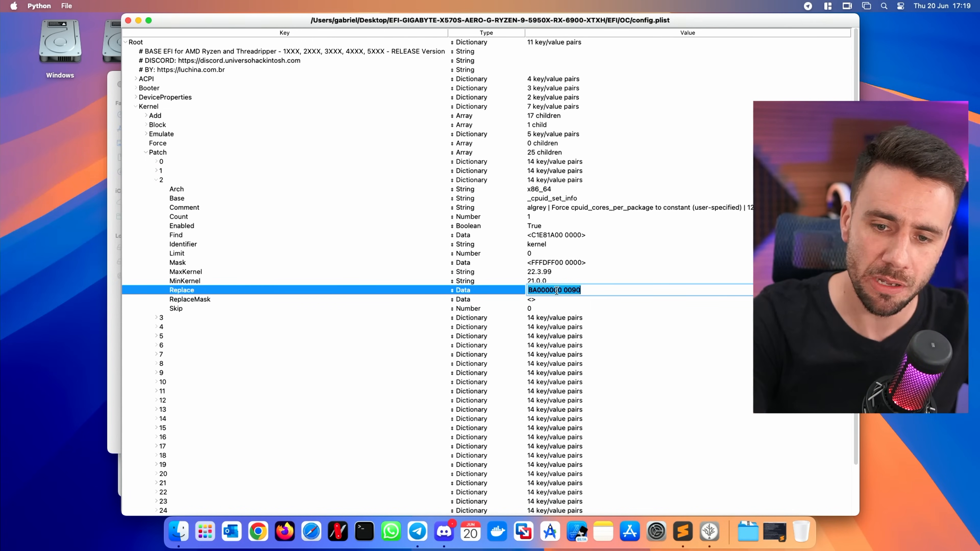
pyautogui.press('Up')
pyautogui.press('Right')
pyautogui.press('Right')
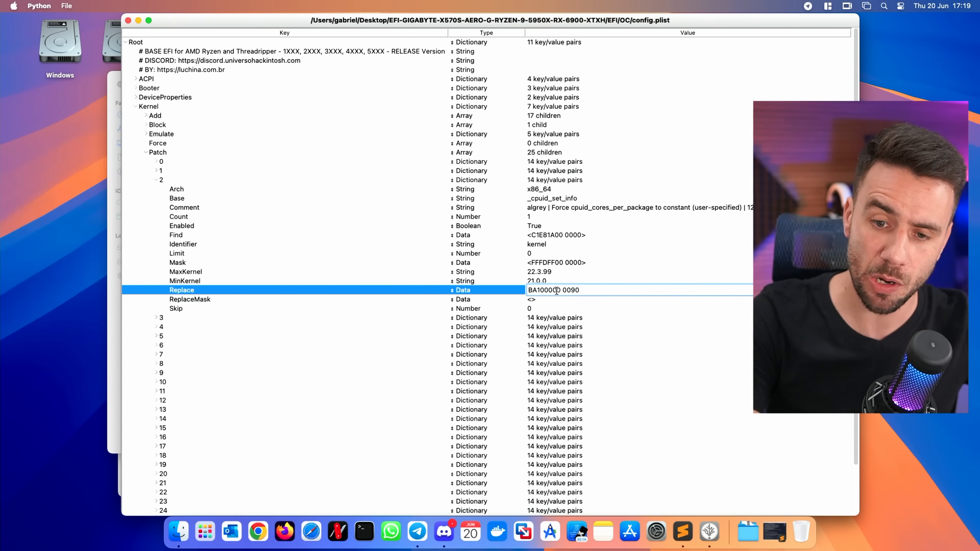
pyautogui.press('Return')
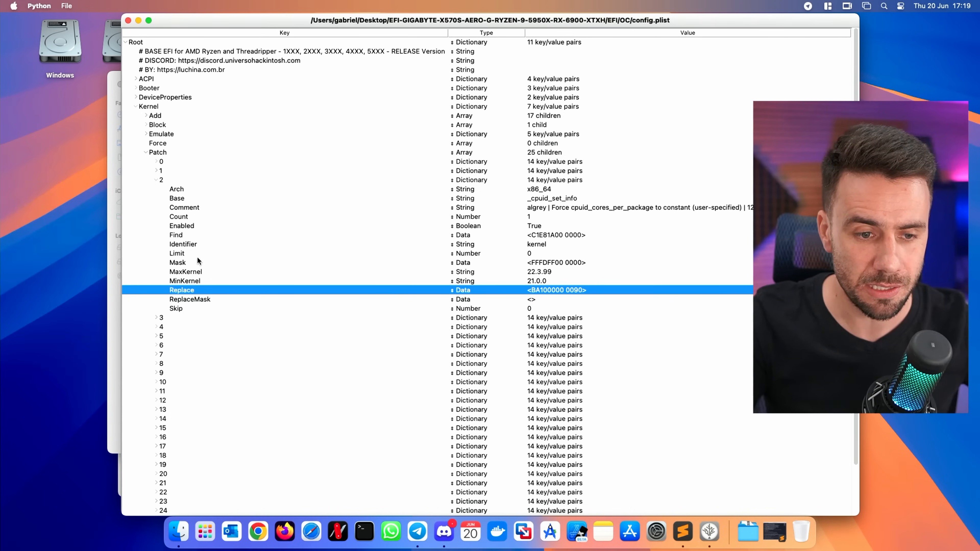
pyautogui.press('Left')
pyautogui.press('Left')
# Apply the same core-count byte used in entries 2 and 3 to the Replace data of Patch entry 1 and collapse it
pyautogui.press('Up')
pyautogui.press('Right')
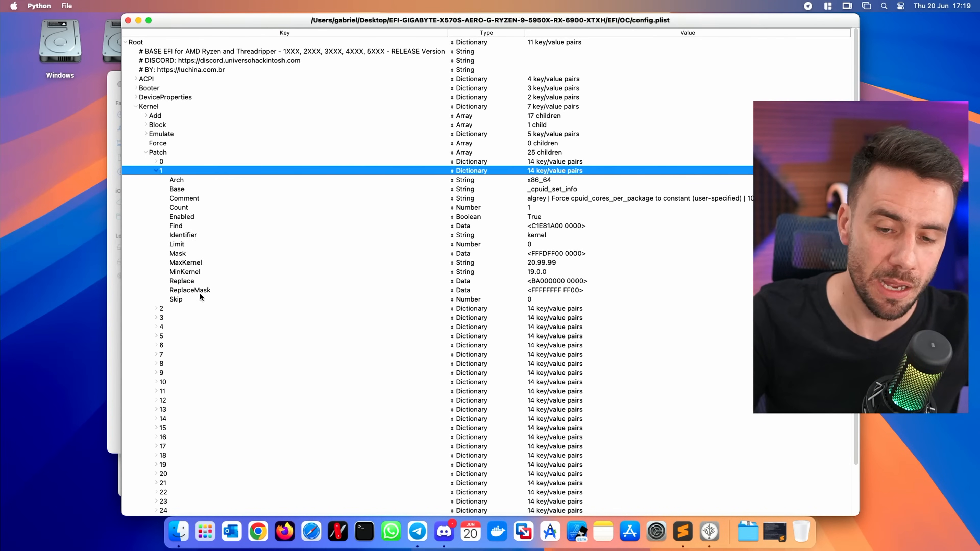
pyautogui.click(174, 281)
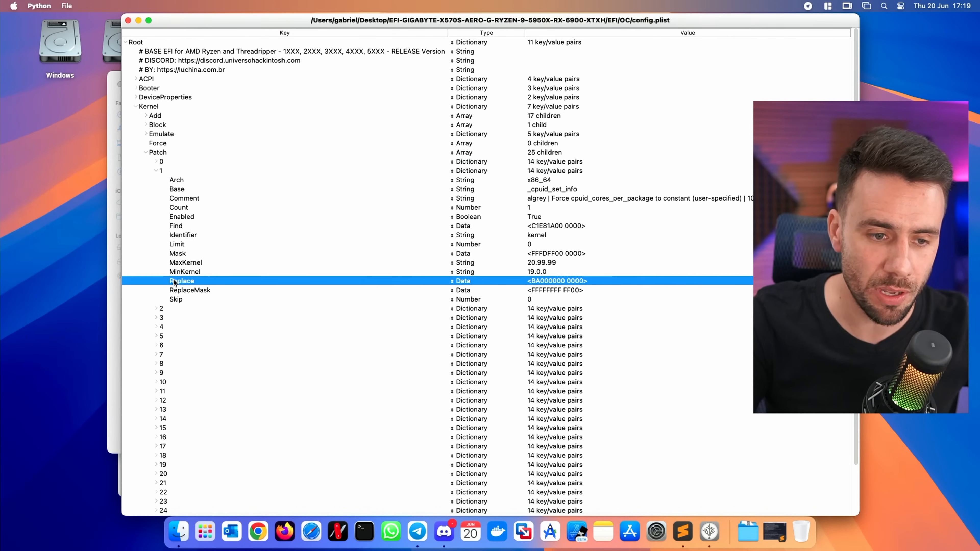
pyautogui.doubleClick(547, 281)
pyautogui.click(541, 281)
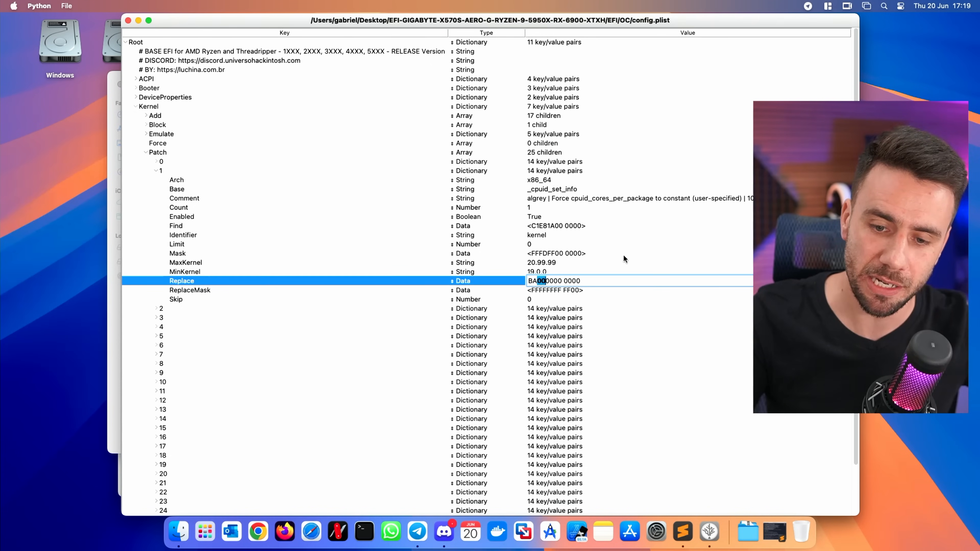
pyautogui.write('1')
pyautogui.press('Return')
pyautogui.press('Left')
pyautogui.press('Left')
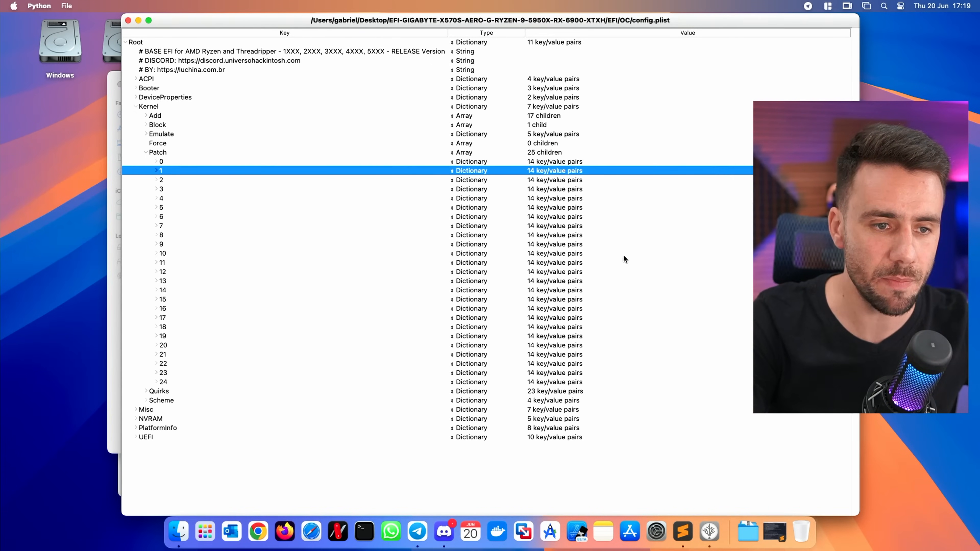
pyautogui.press('Up')
pyautogui.press('Right')
pyautogui.click(558, 272)
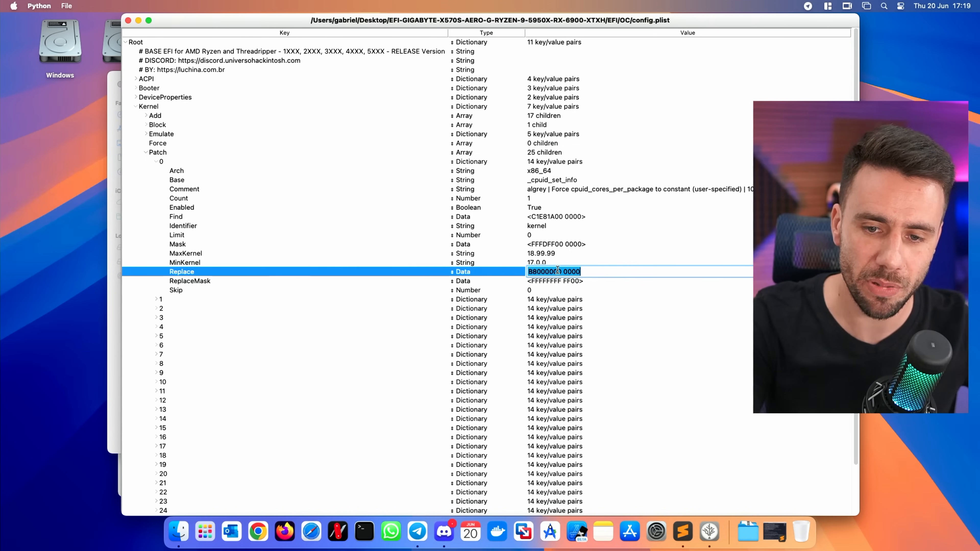
pyautogui.doubleClick(558, 271)
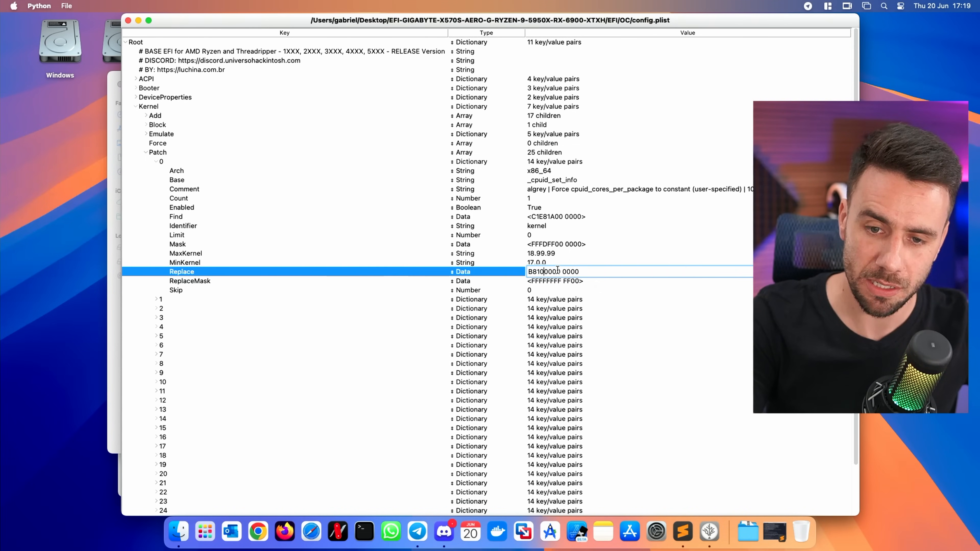
pyautogui.press('Return')
pyautogui.press('Left')
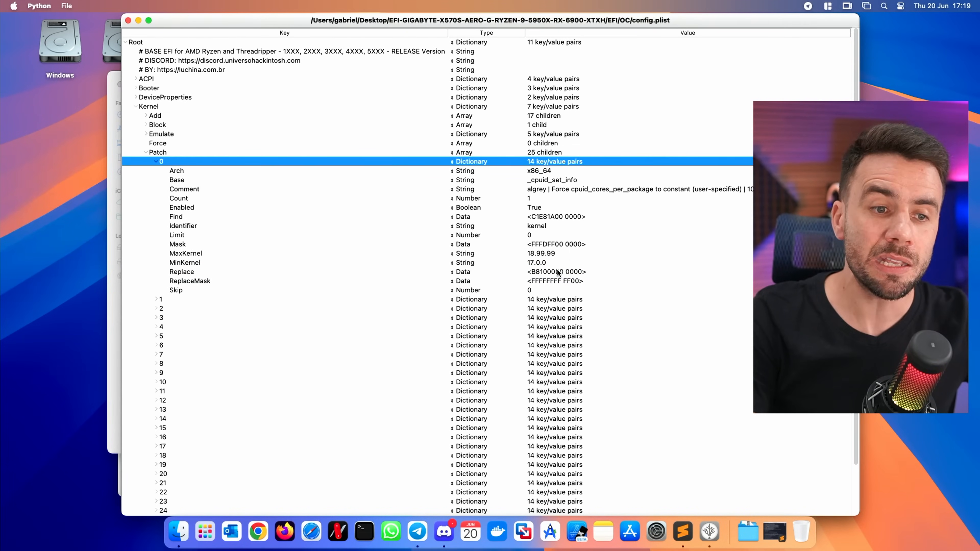
pyautogui.press('Left')
pyautogui.press('Right')
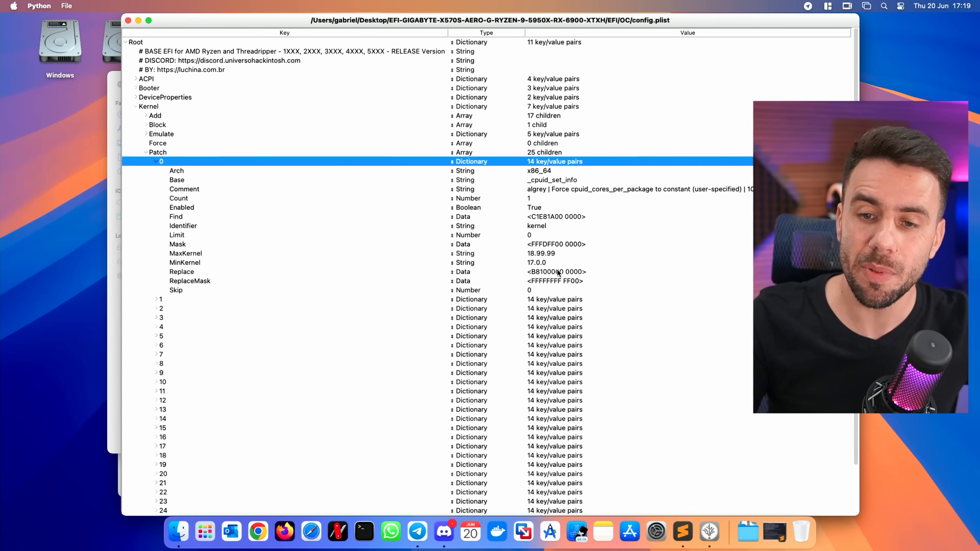
# Examine the Comment of Patch entries 0, 1 and 2 for the macOS versions each one covers
pyautogui.moveTo(636, 21); pyautogui.dragTo(583, 22)
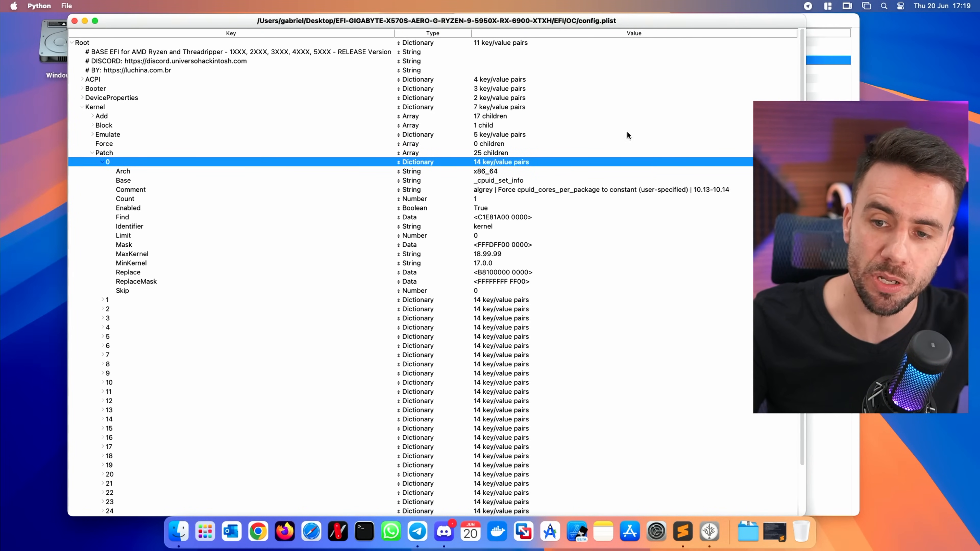
pyautogui.click(711, 189)
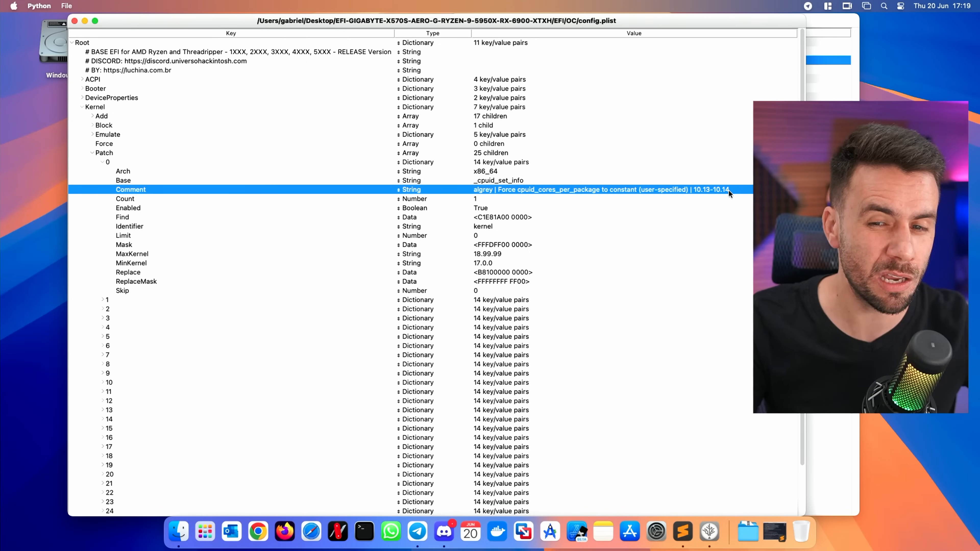
pyautogui.press('Left')
pyautogui.press('Left')
pyautogui.press('Down')
pyautogui.press('Right')
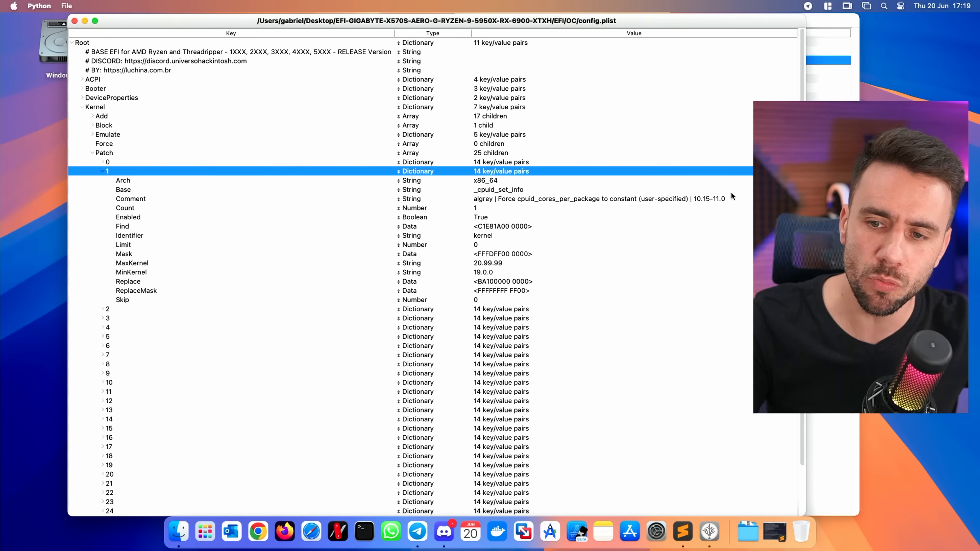
pyautogui.click(705, 199)
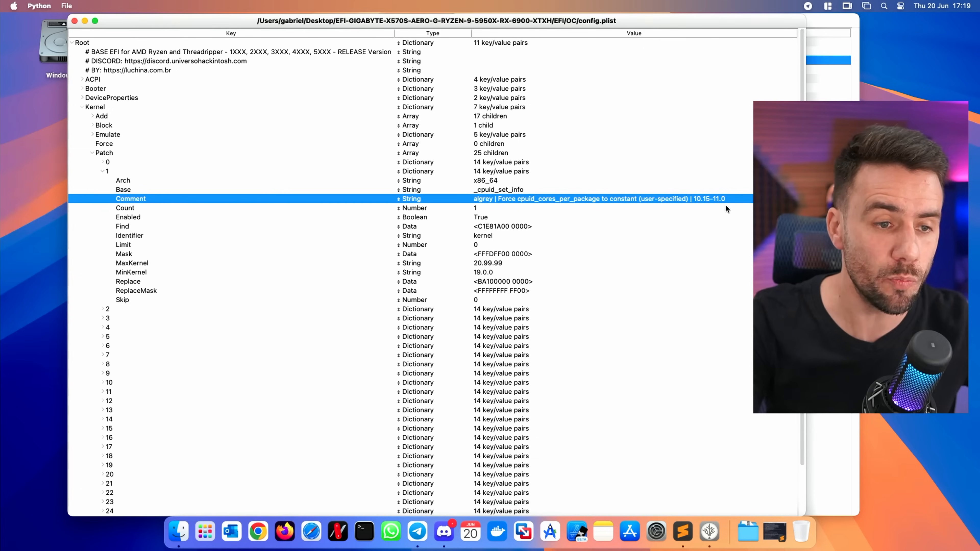
pyautogui.press('Left')
pyautogui.press('Left')
pyautogui.press('Down')
pyautogui.press('Right')
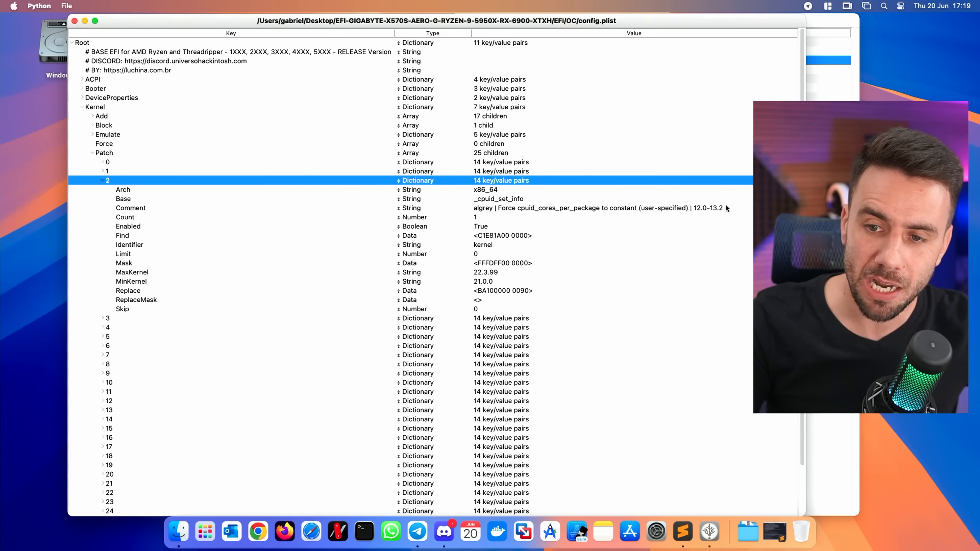
pyautogui.click(704, 208)
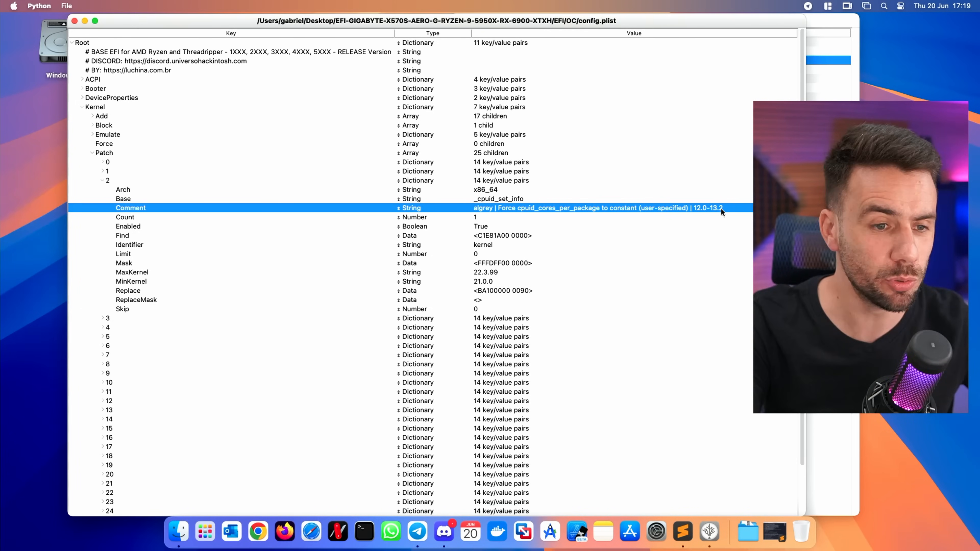
# Examine the Comment and MaxKernel of Patch entry 3
pyautogui.press('Left')
pyautogui.press('Left')
pyautogui.press('Down')
pyautogui.press('Right')
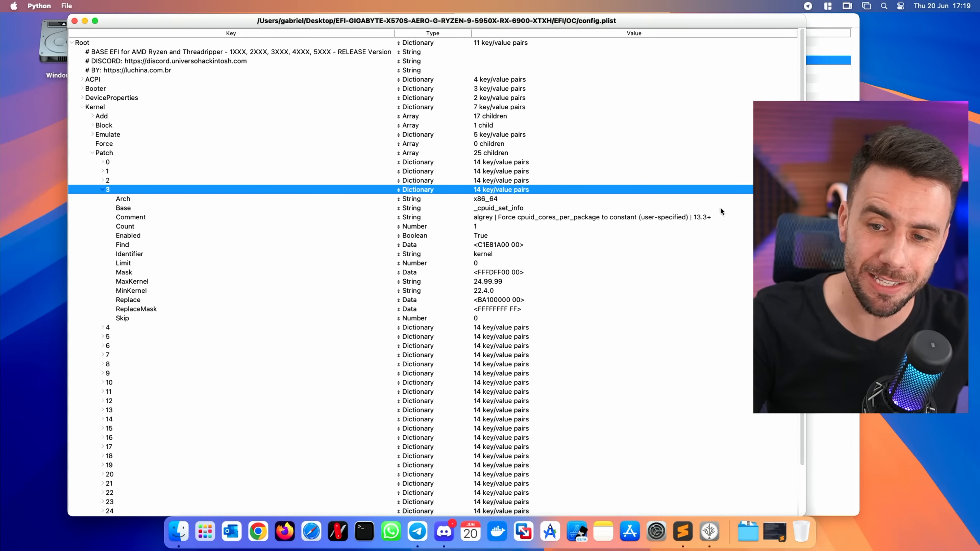
pyautogui.click(705, 217)
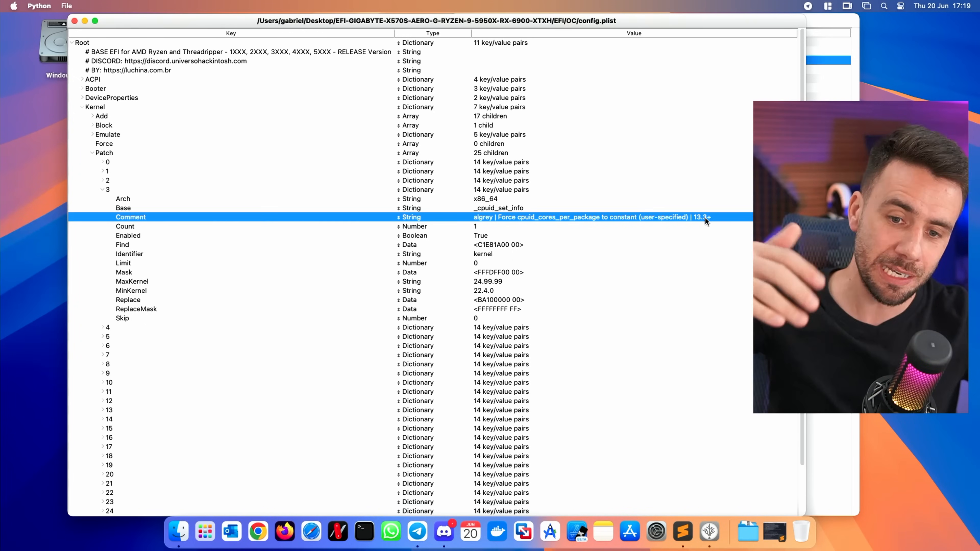
pyautogui.click(498, 283)
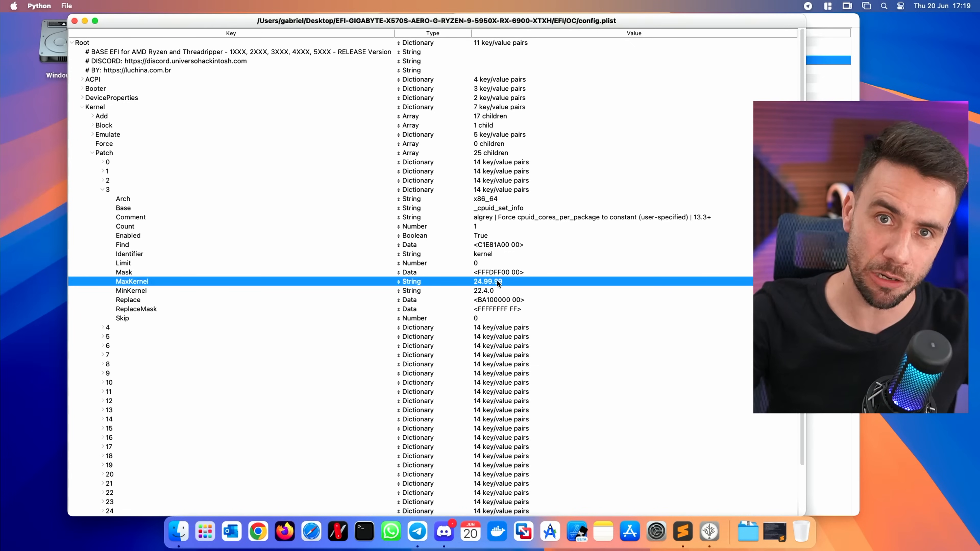
# Look through Patch entries 4 to 8 one after another, collapsing each after viewing it
pyautogui.press('Left')
pyautogui.press('Down')
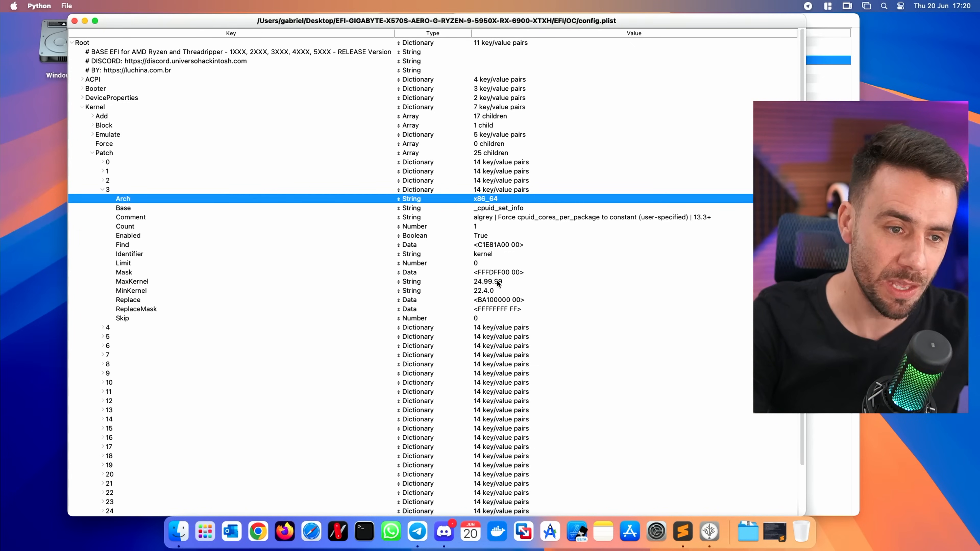
pyautogui.press('Up')
pyautogui.press('Down')
pyautogui.press('Left')
pyautogui.press('Left')
pyautogui.press('Down')
pyautogui.press('Right')
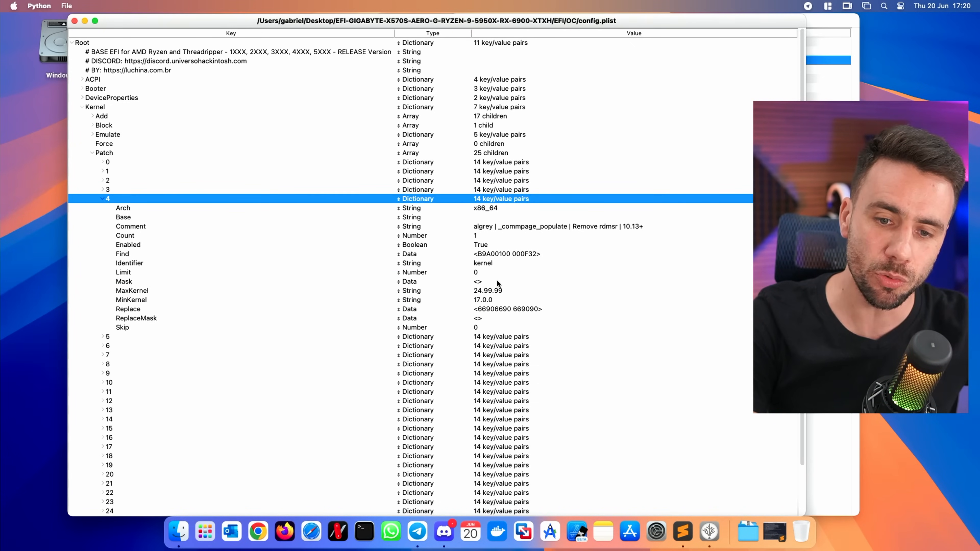
pyautogui.press('Left')
pyautogui.press('Down')
pyautogui.press('Right')
pyautogui.press('Left')
pyautogui.press('Down')
pyautogui.press('Right')
pyautogui.press('Left')
pyautogui.press('Down')
pyautogui.press('Right')
pyautogui.press('Left')
pyautogui.press('Down')
pyautogui.press('Right')
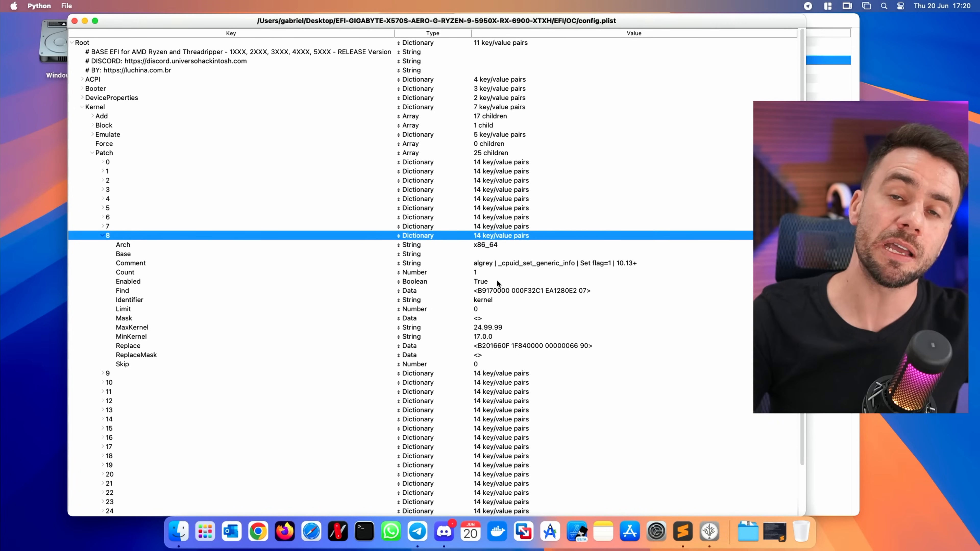
pyautogui.press('Left')
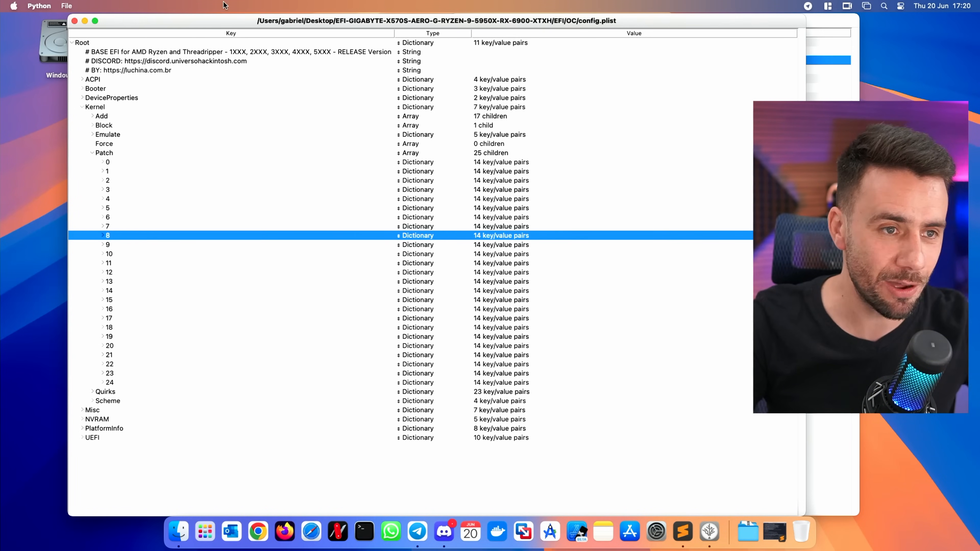
# Save config.plist and collapse the Kernel Patch array
pyautogui.click(67, 4)
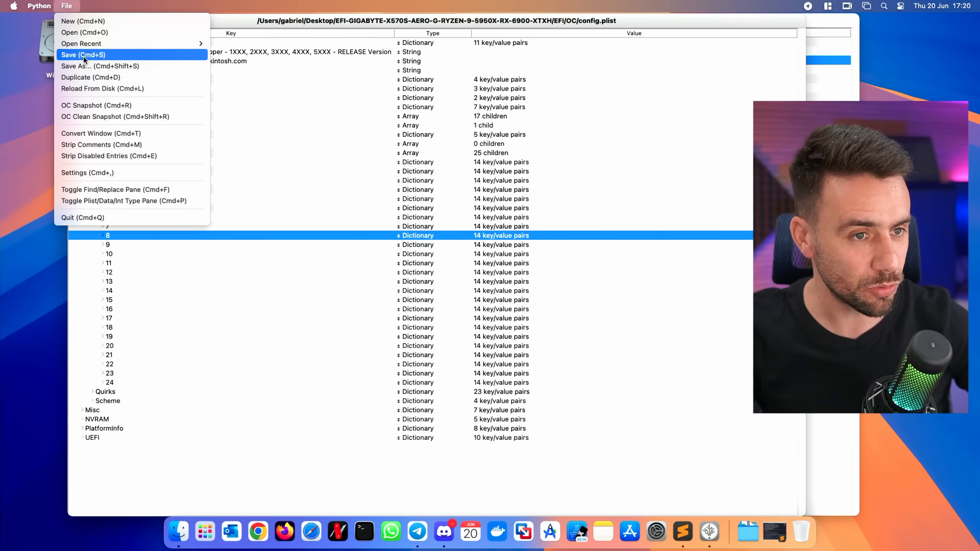
pyautogui.click(85, 55)
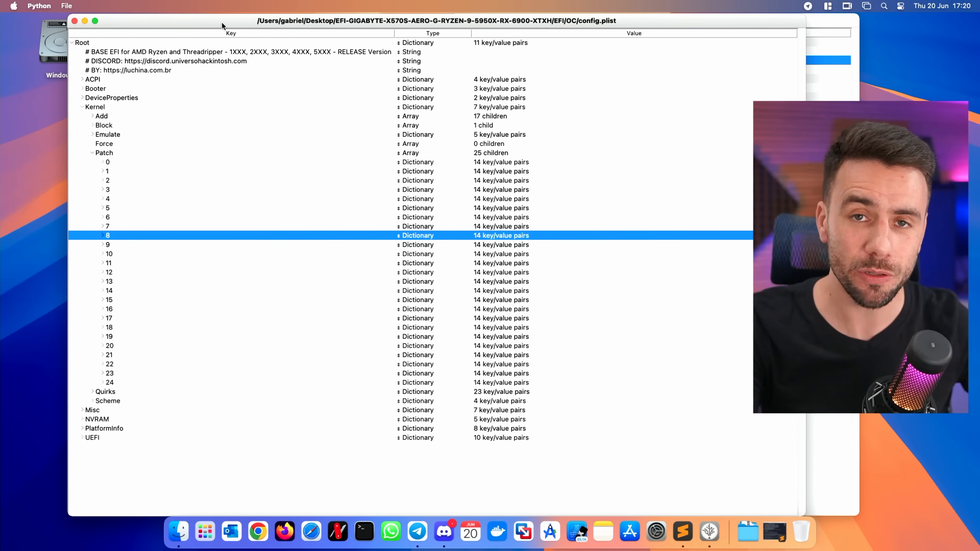
pyautogui.press('Left')
pyautogui.press('Left')
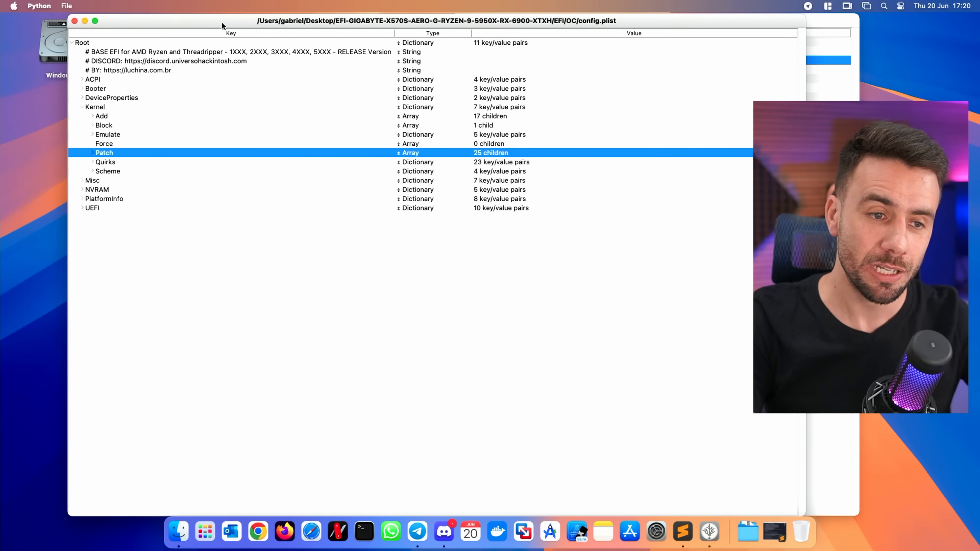
# Find the boot-args key in config.plist and append -lilubetaall to its value
pyautogui.press('super+f')
pyautogui.write('boot-args')
pyautogui.press('Return')
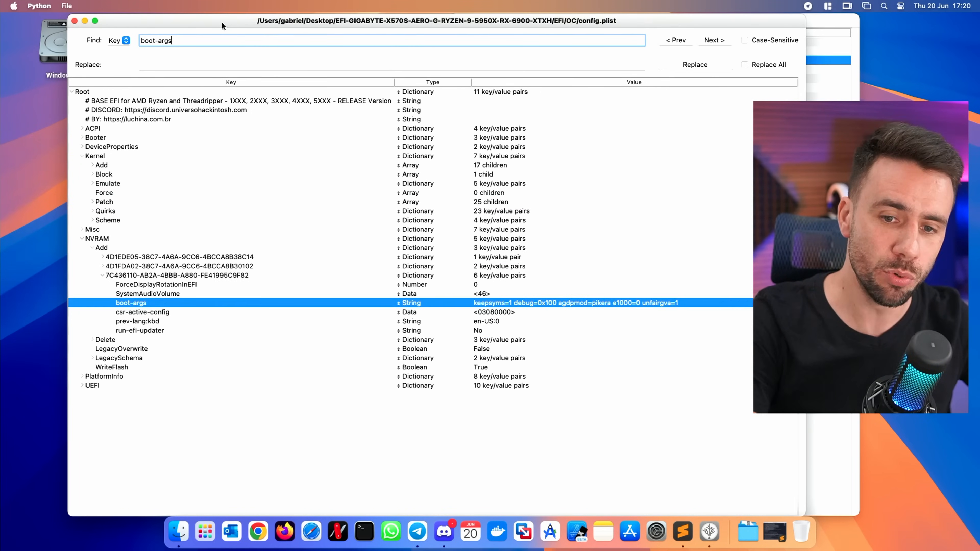
pyautogui.doubleClick(694, 303)
pyautogui.click(699, 302)
pyautogui.write('-lilubet')
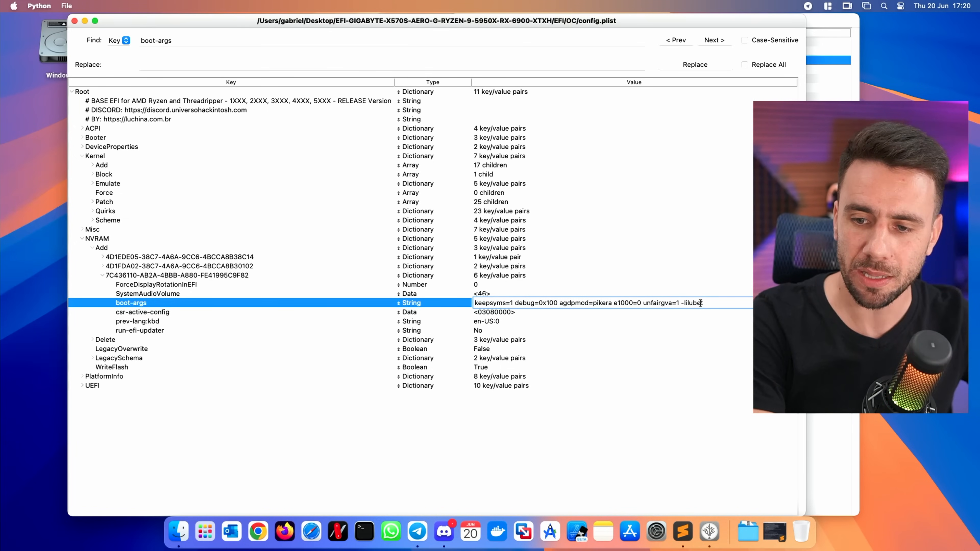
pyautogui.write('aall')
pyautogui.press('Return')
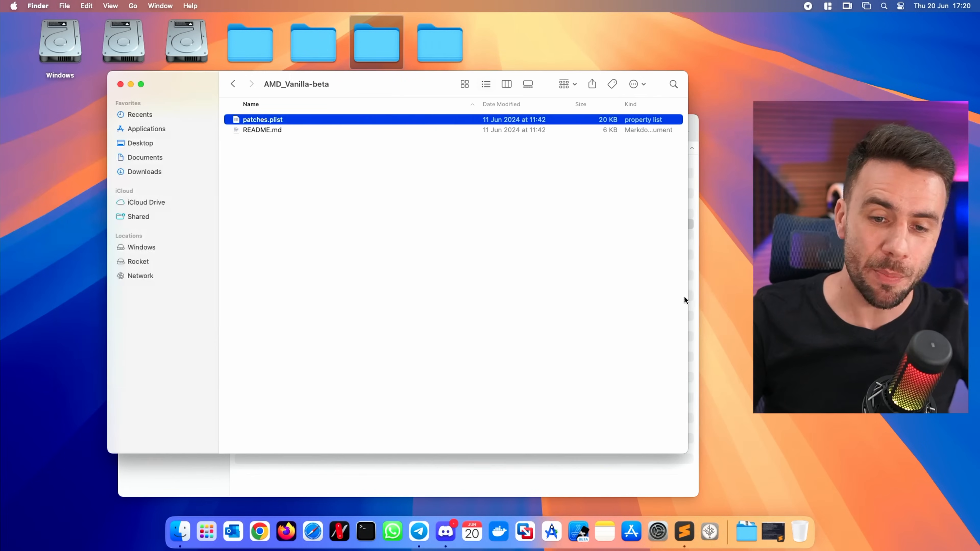
# Close the open Finder windows to clear the desktop
pyautogui.click(584, 305)
pyautogui.press('super+w')
pyautogui.click(504, 369)
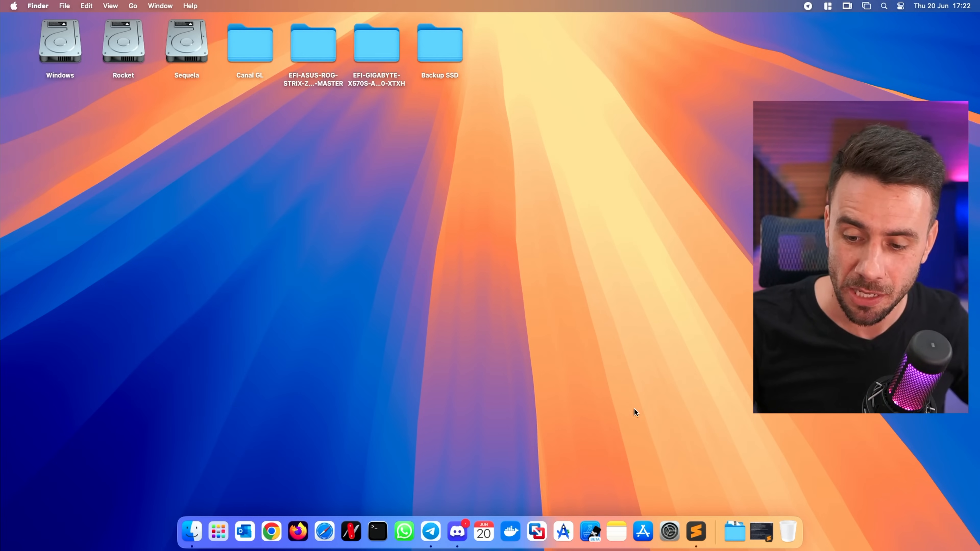
# In System Settings, turn on automatic time zone by current location under Date & Time, entering the account password
pyautogui.click(669, 531)
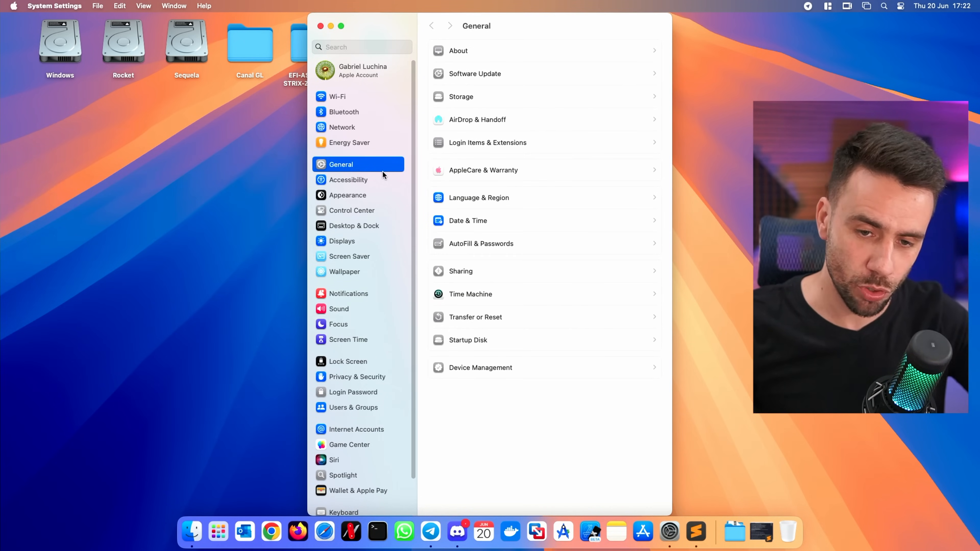
pyautogui.click(474, 221)
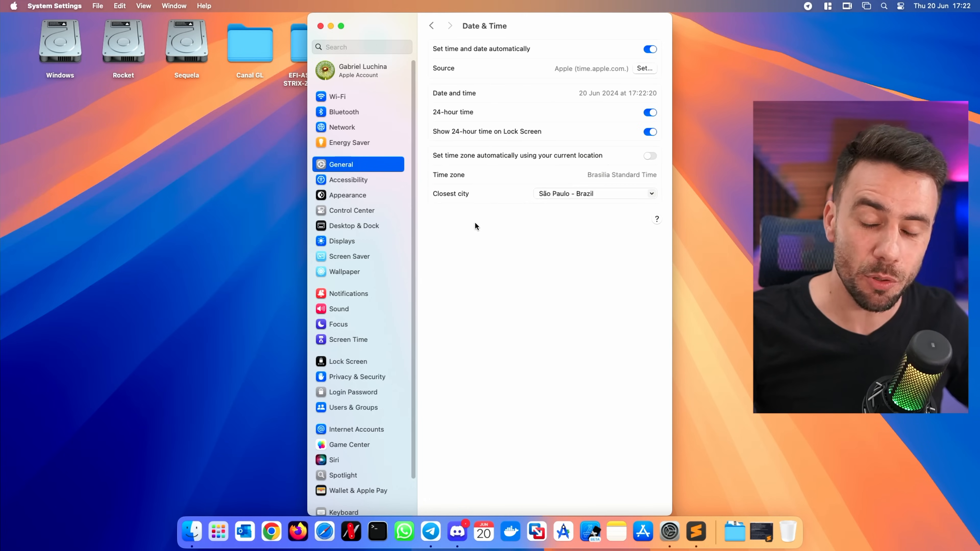
pyautogui.click(648, 156)
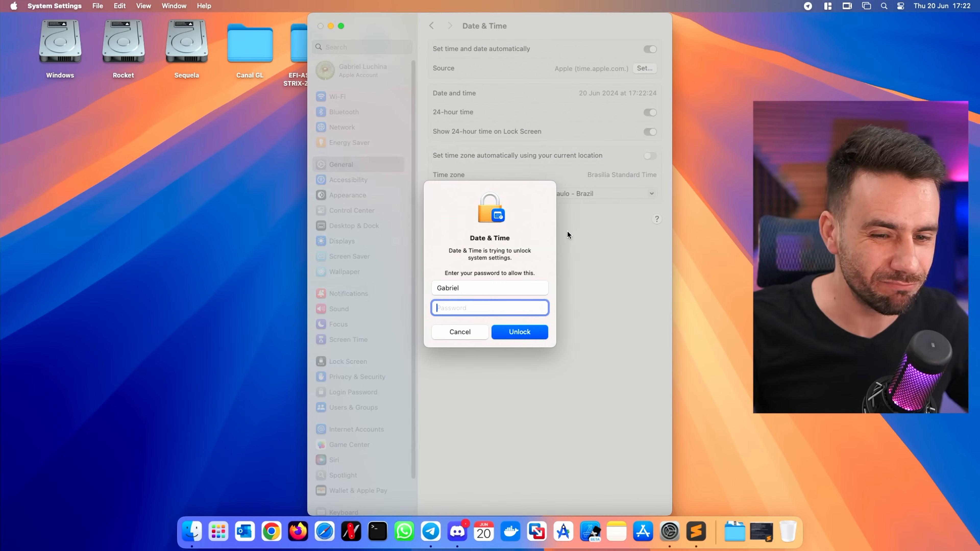
pyautogui.write('••••')
pyautogui.press('Return')
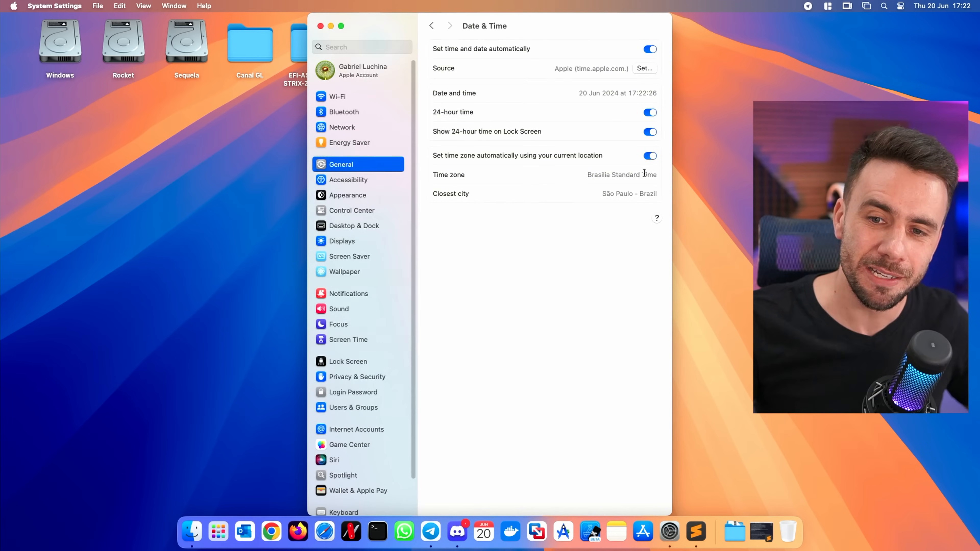
# Turn off automatic time zone by current location and enter São Paulo - Brazil as the closest city
pyautogui.click(651, 156)
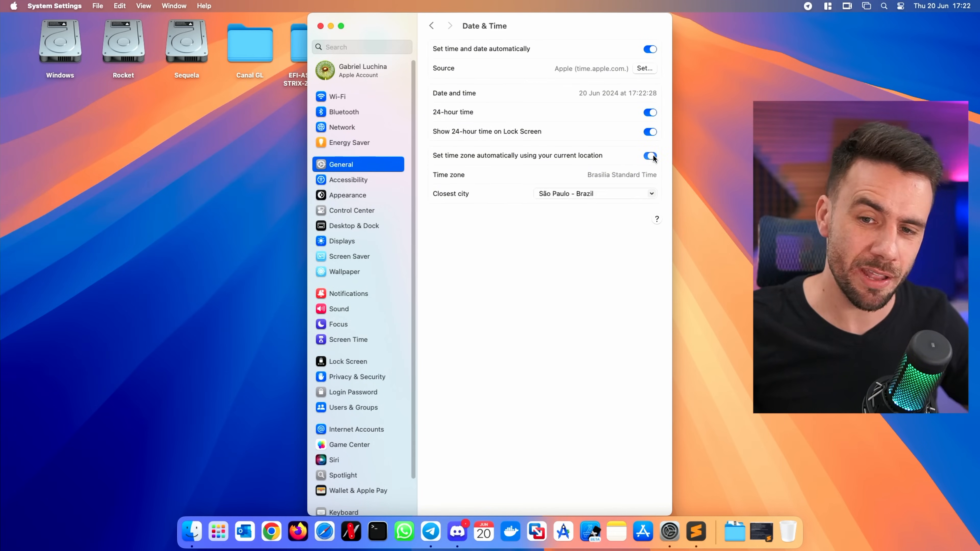
pyautogui.click(607, 199)
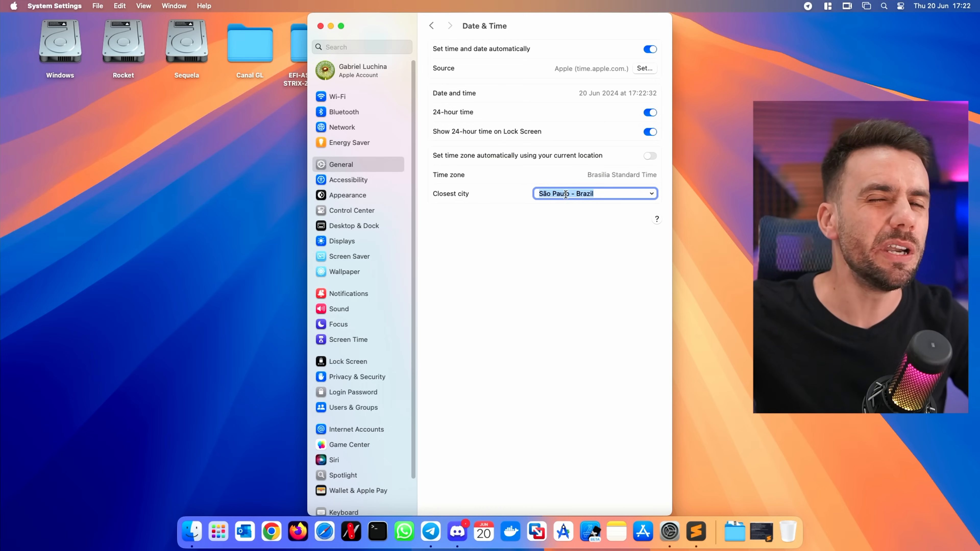
pyautogui.click(652, 194)
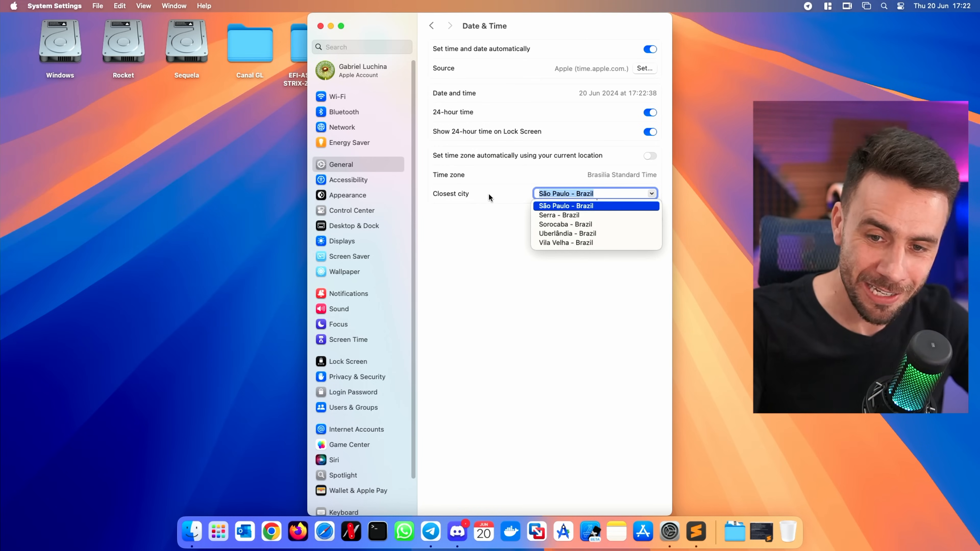
pyautogui.write('S')
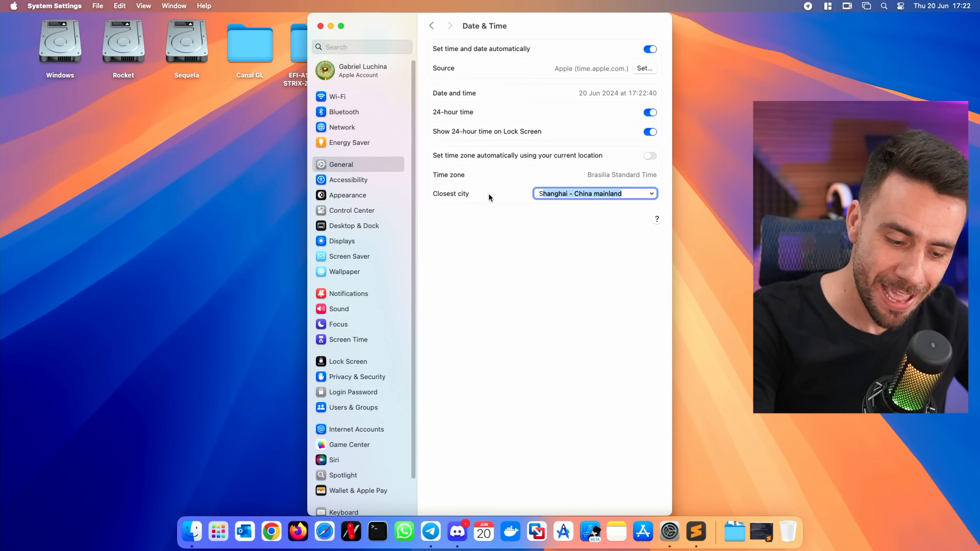
pyautogui.write('ão Paulo - Brazil')
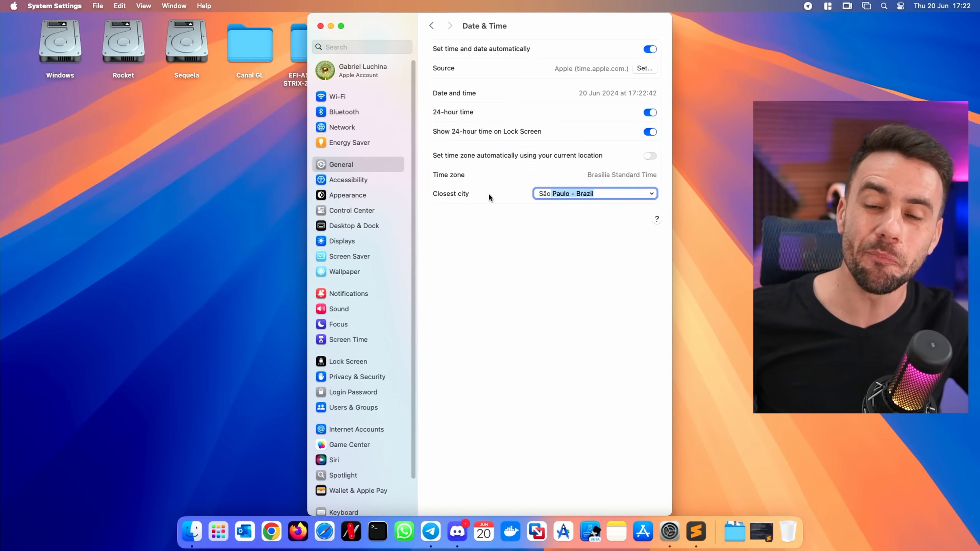
pyautogui.press('Return')
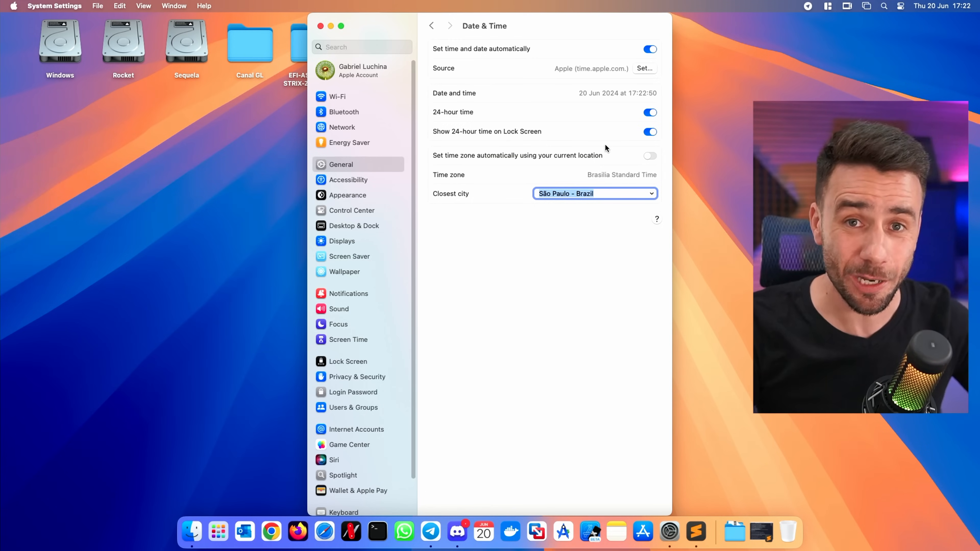
# Change the closest city to Cupertino, CA - United States and look over the nearby cities offered
pyautogui.click(652, 192)
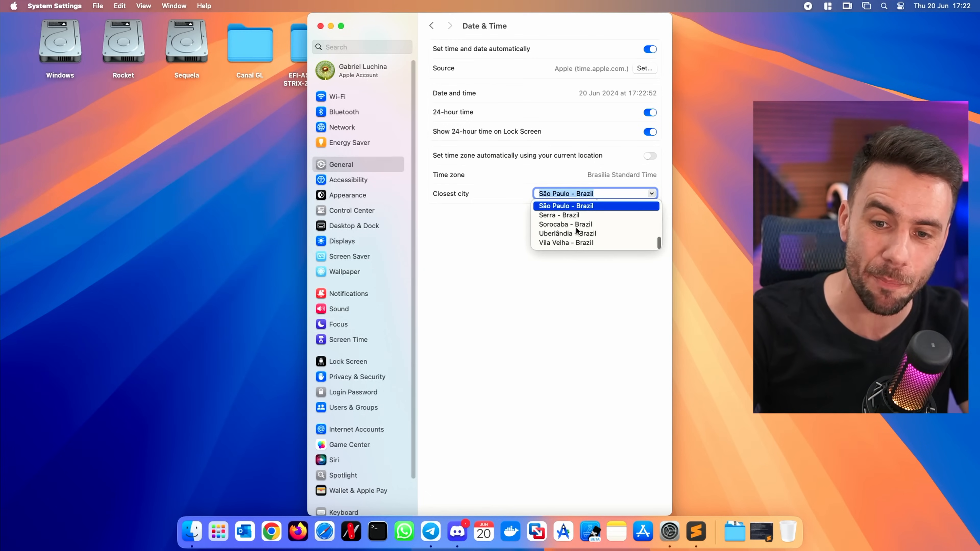
pyautogui.press('BackSpace')
pyautogui.write('Cupertino, CA - United States')
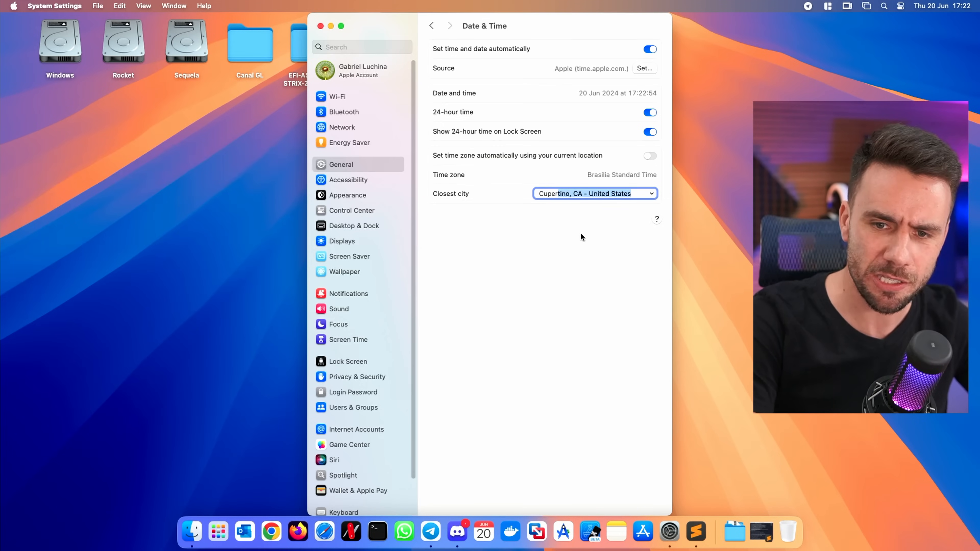
pyautogui.press('Return')
pyautogui.click(652, 193)
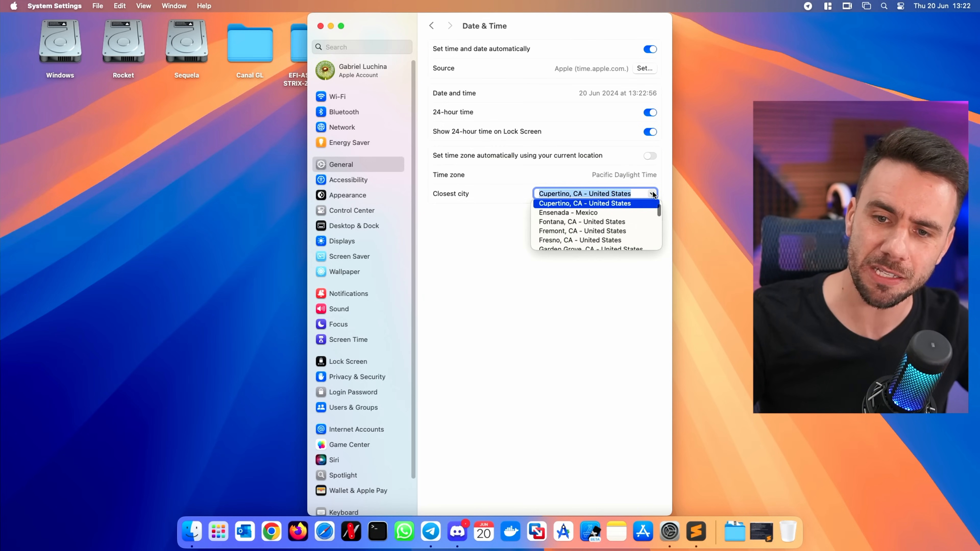
pyautogui.scroll(-2, 602, 233)
pyautogui.scroll(10, 600, 232)
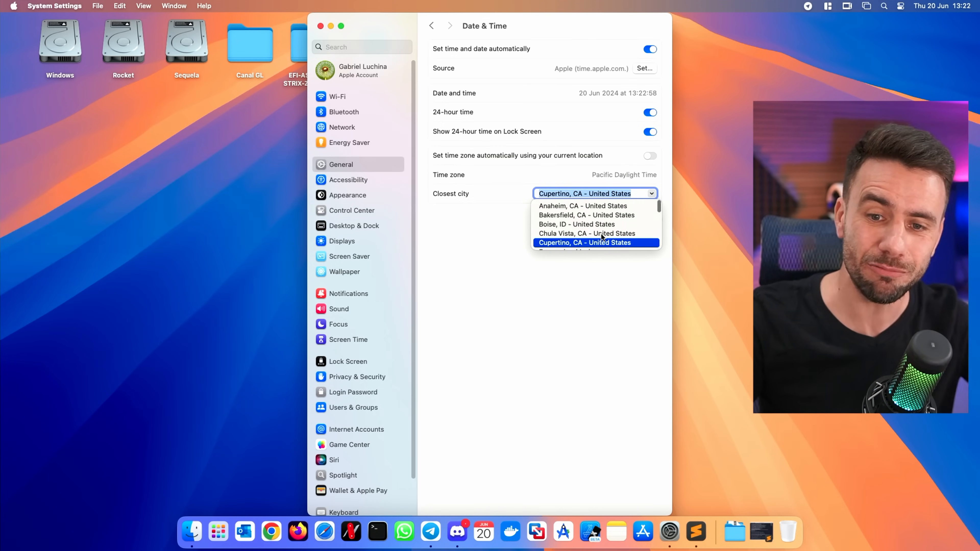
pyautogui.click(586, 326)
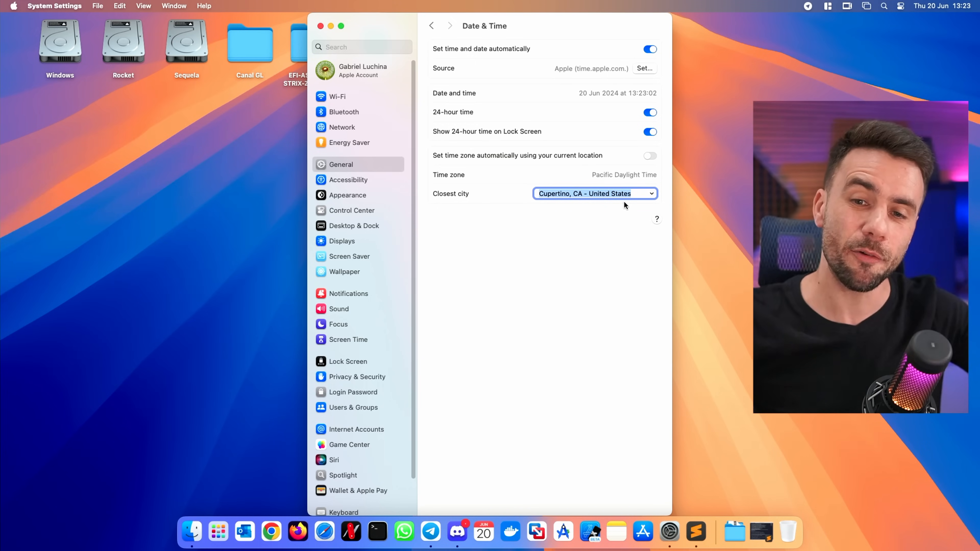
# Set the closest city back to São Paulo - Brazil and quit System Settings
pyautogui.tripleClick(630, 195)
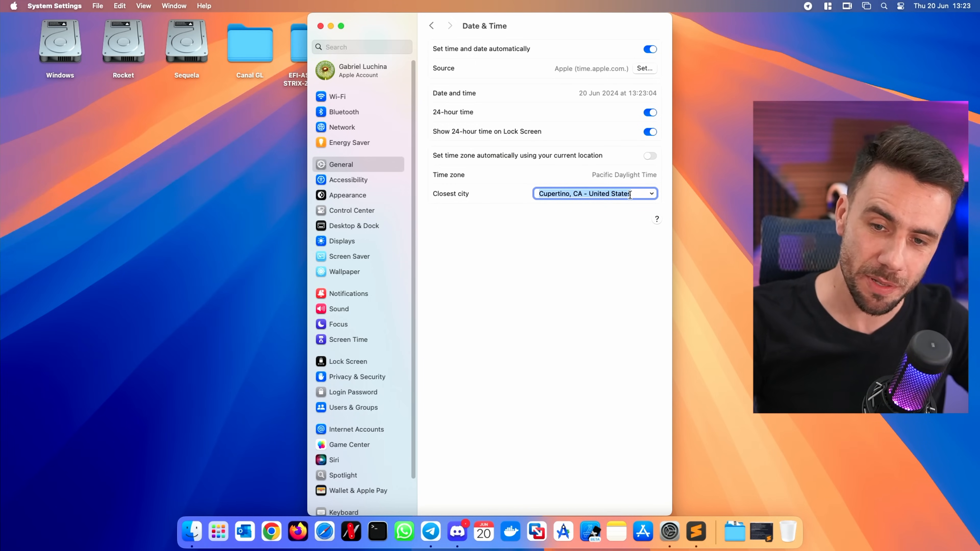
pyautogui.write('São Paulo - Brazil')
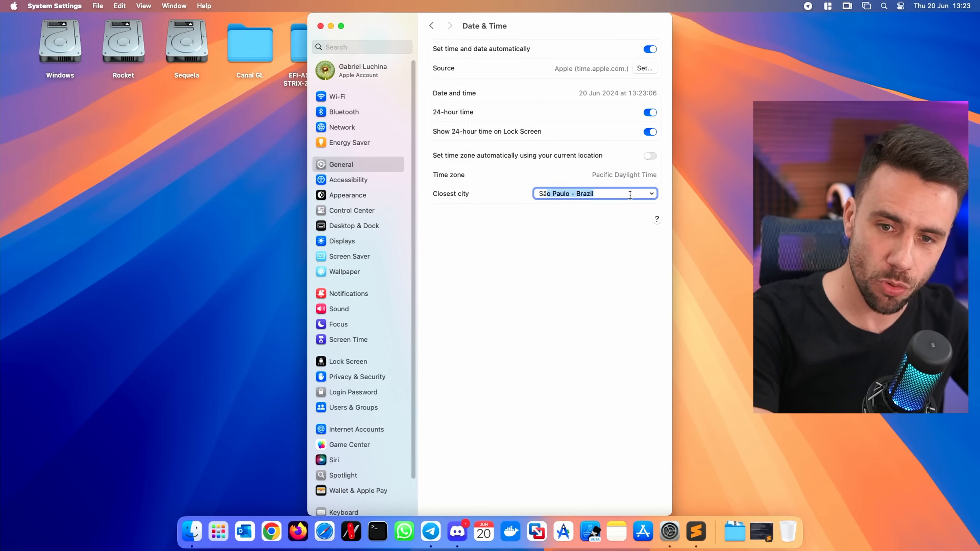
pyautogui.press('Return')
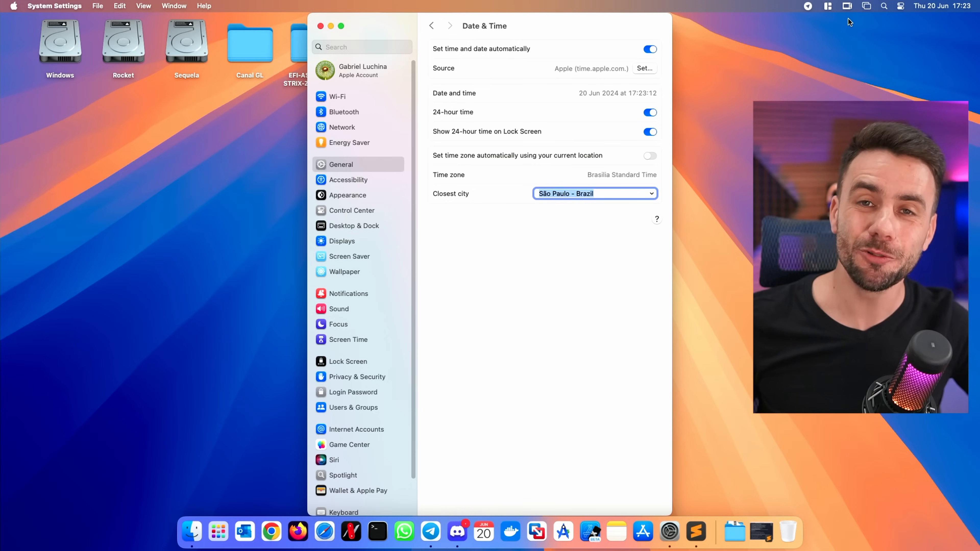
pyautogui.press('super+q')
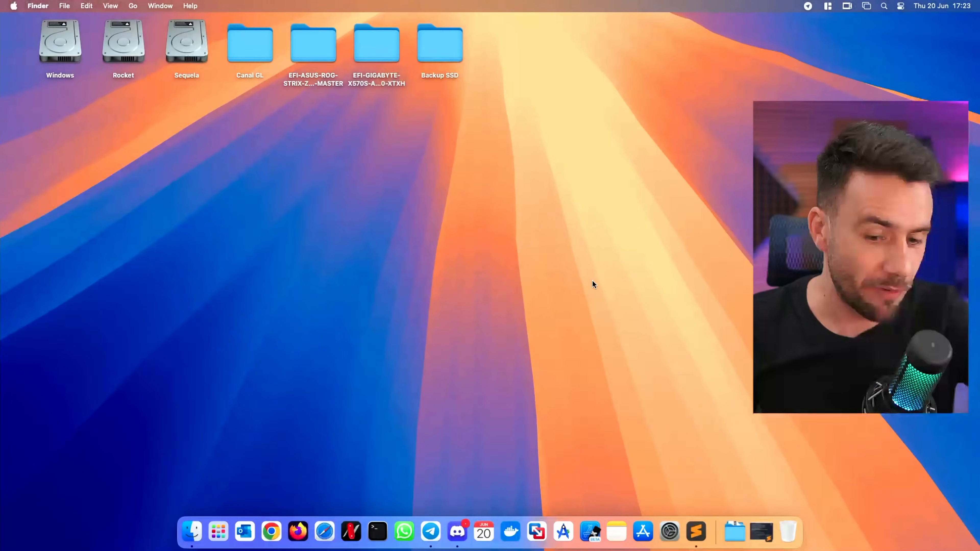
# In Chrome, search Google for "open intel wireless" and open the OpenIntelWireless organization page on GitHub
pyautogui.click(269, 531)
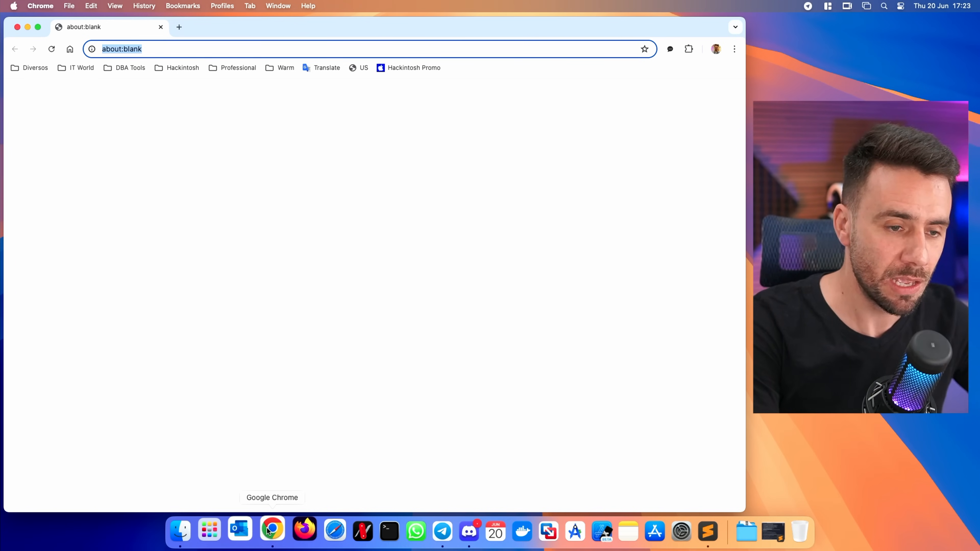
pyautogui.write('open intel w')
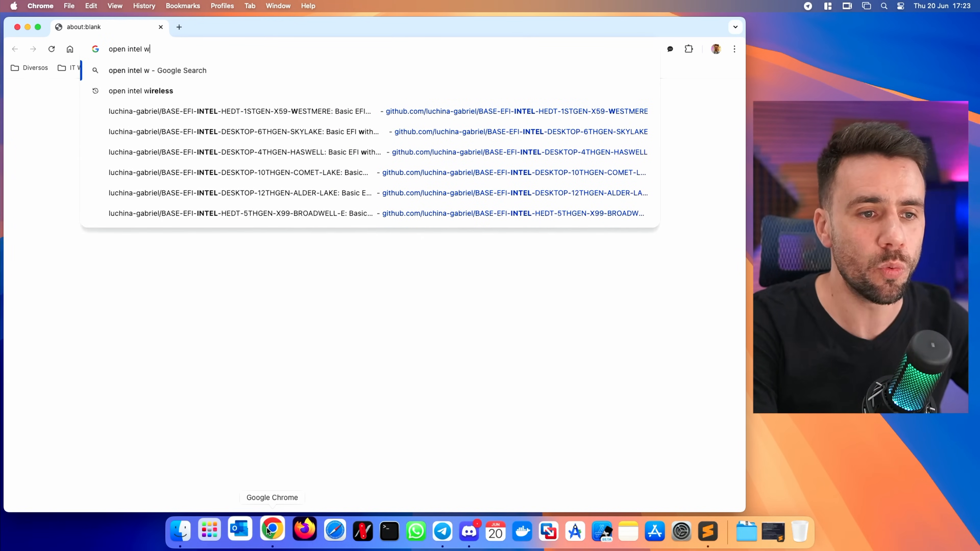
pyautogui.press('Down')
pyautogui.press('Down')
pyautogui.press('Down')
pyautogui.press('Up')
pyautogui.press('Up')
pyautogui.press('Return')
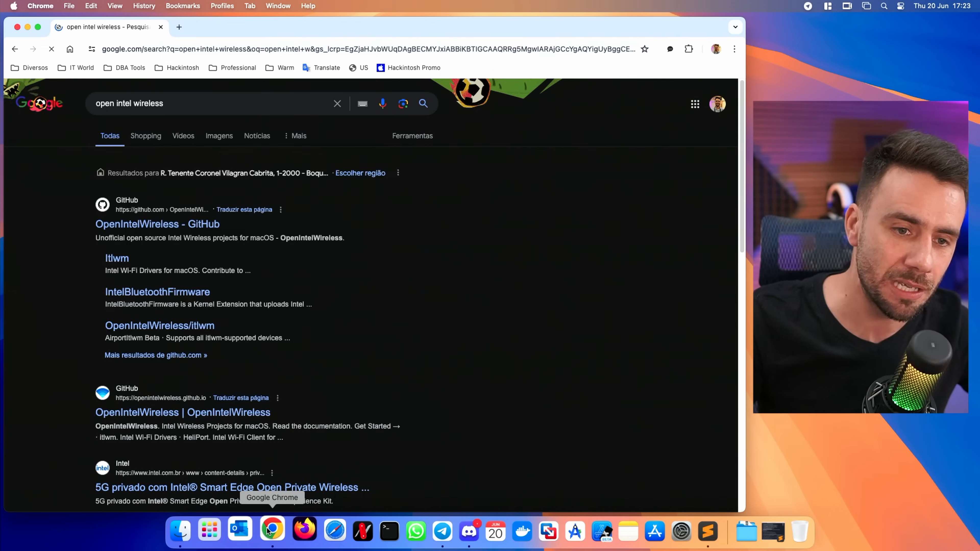
pyautogui.click(207, 226)
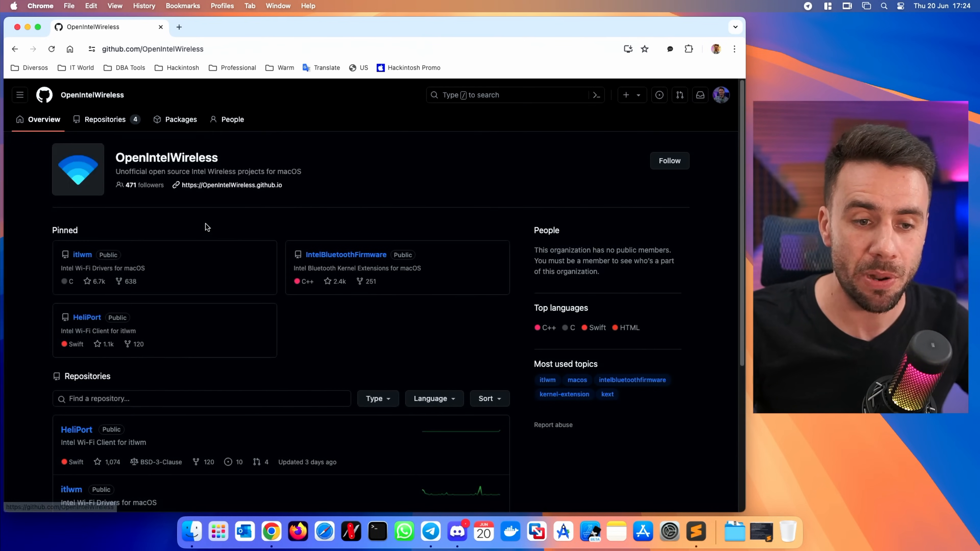
# Look over the assets of the itlwm v2.3.0 stable release and return to the OpenIntelWireless page
pyautogui.click(83, 255)
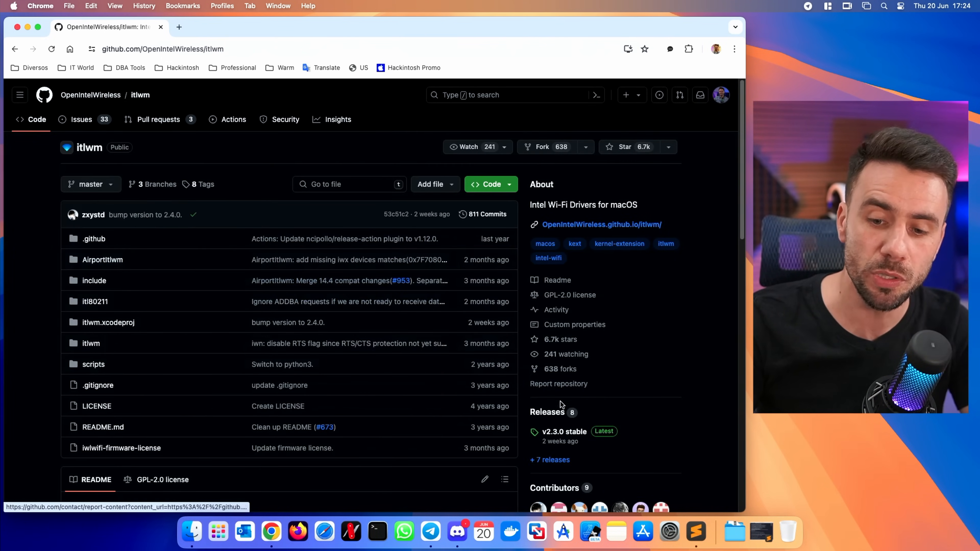
pyautogui.click(564, 431)
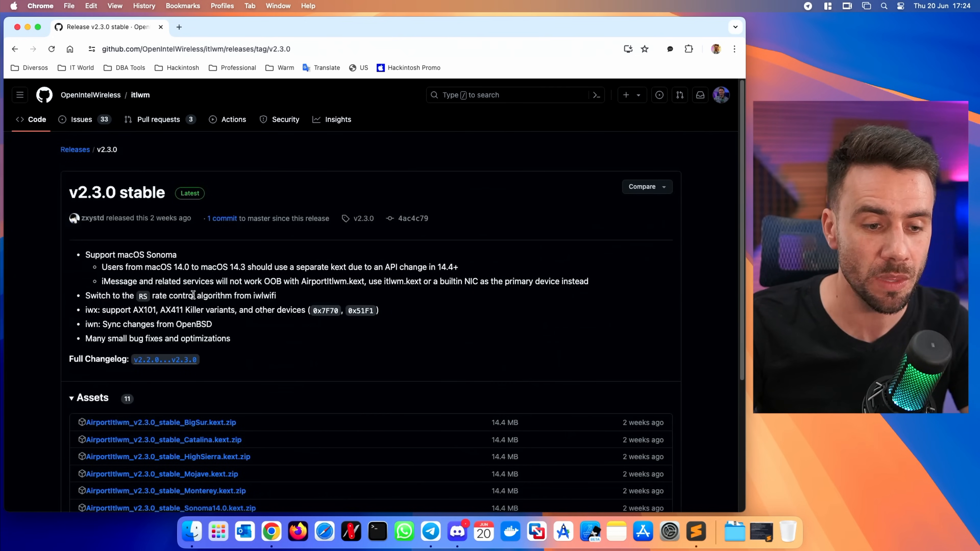
pyautogui.scroll(-5, 193, 295)
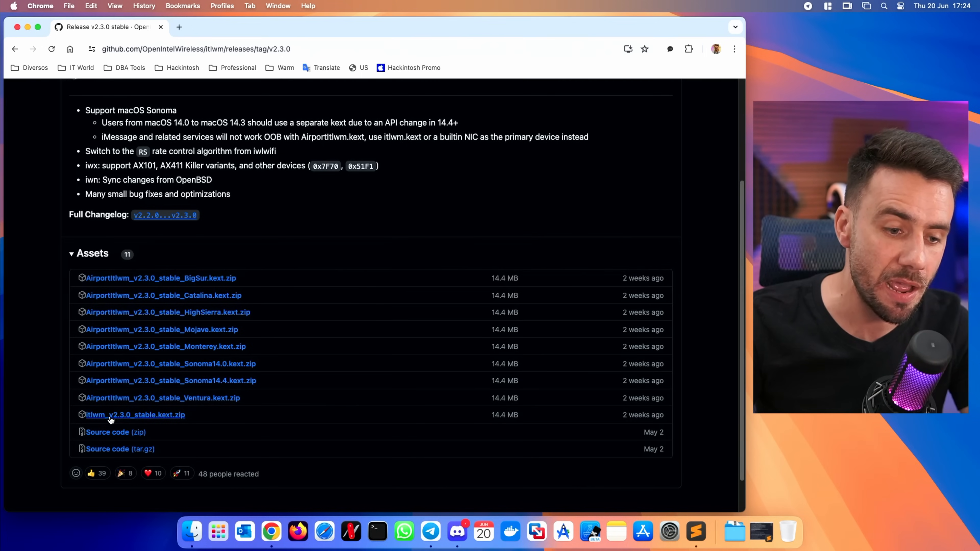
pyautogui.press('super+Left')
pyautogui.press('super+Left')
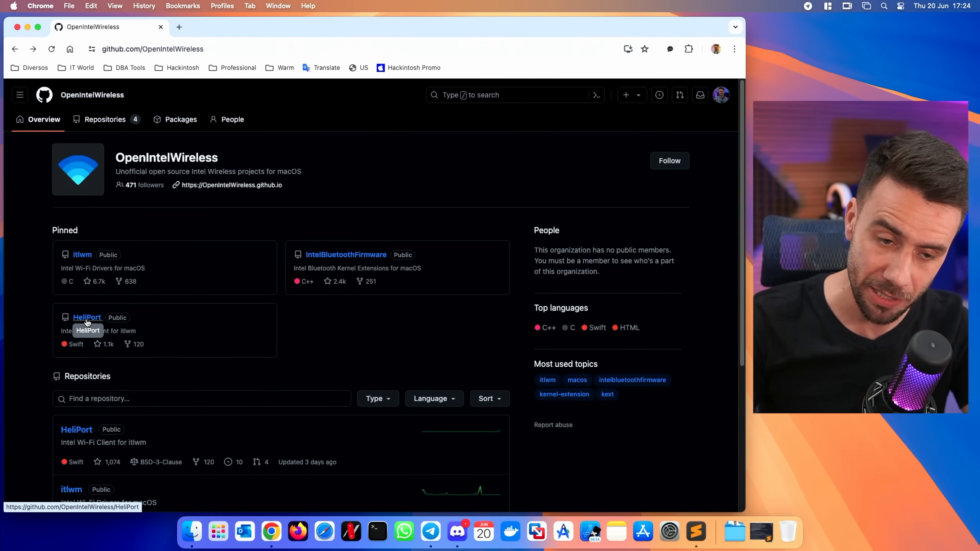
# Download IntelBluetooth-v2.4.0.zip from the latest release of the IntelBluetoothFirmware repository
pyautogui.click(336, 255)
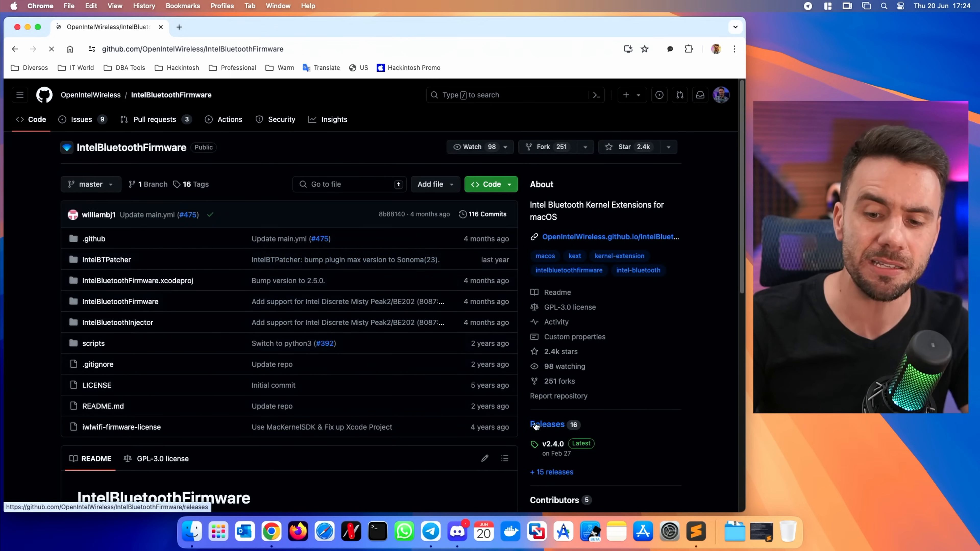
pyautogui.click(580, 445)
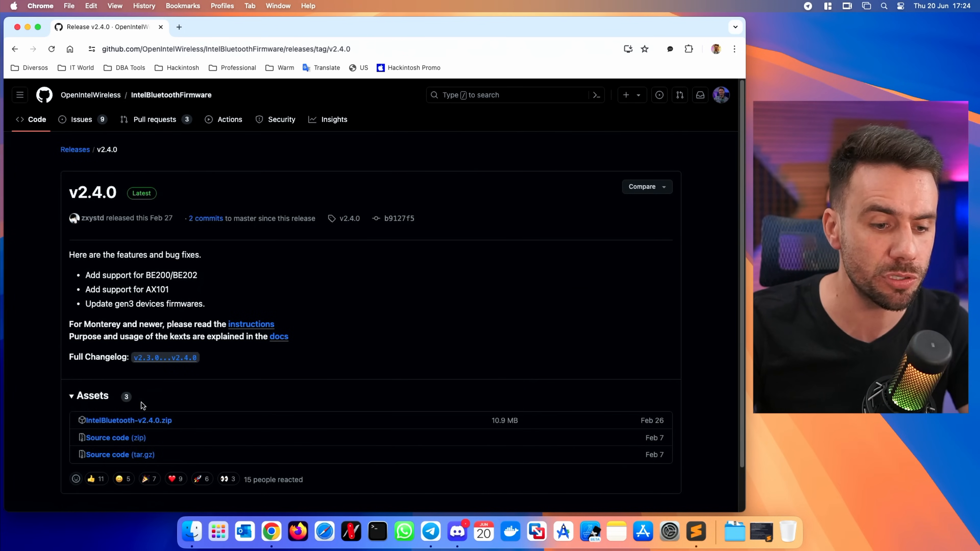
pyautogui.click(145, 421)
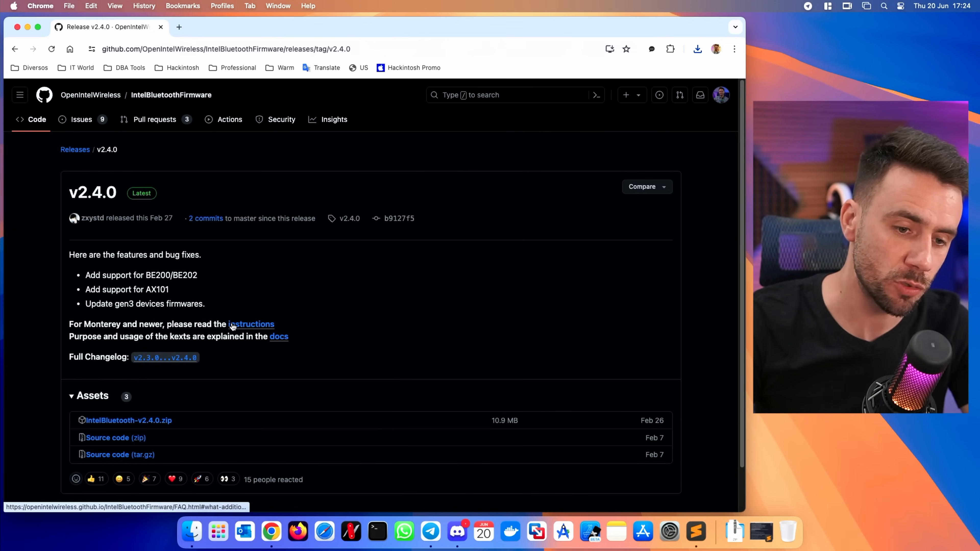
# Follow the Monterey and newer instructions to acidanthera/BrcmPatchRAM and download BrcmPatchRAM-2.6.8-RELEASE.zip
pyautogui.click(231, 325)
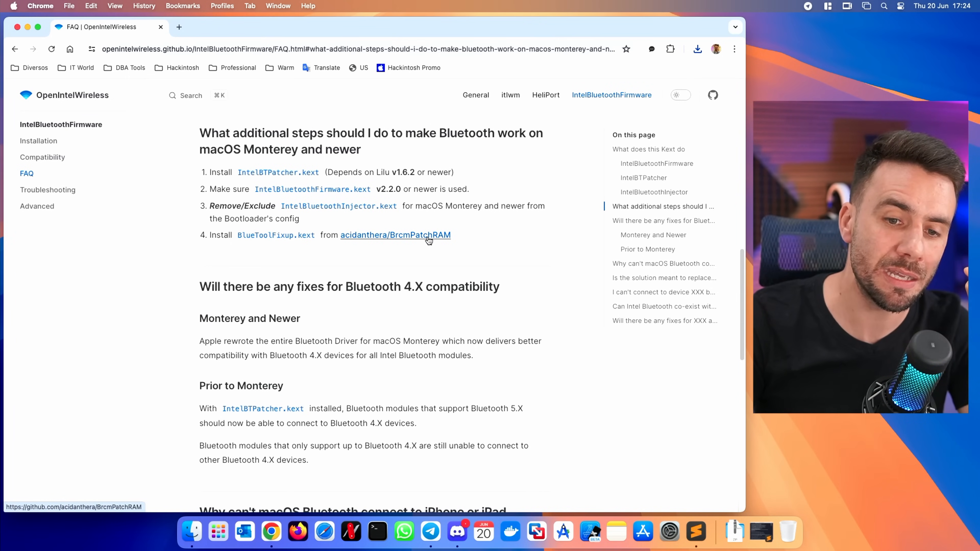
pyautogui.click(429, 236)
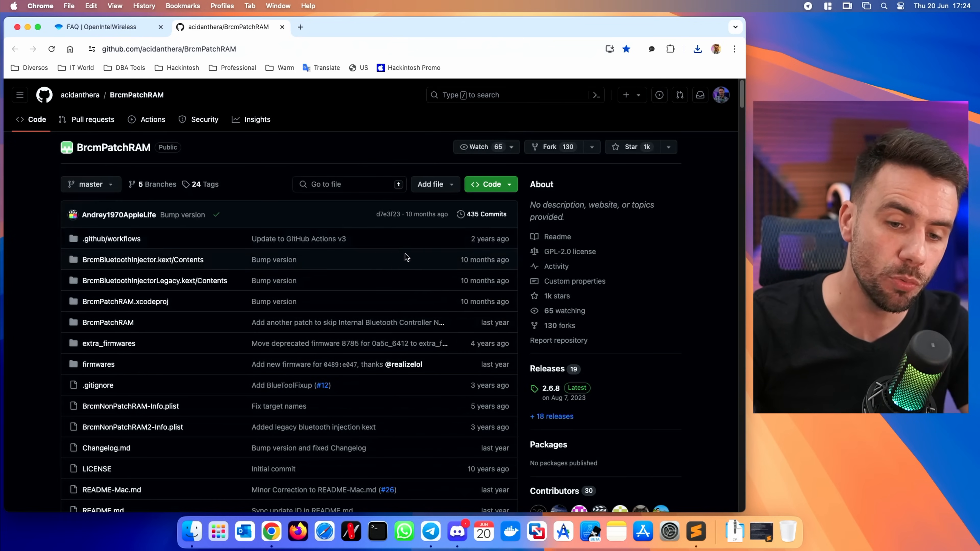
pyautogui.click(573, 388)
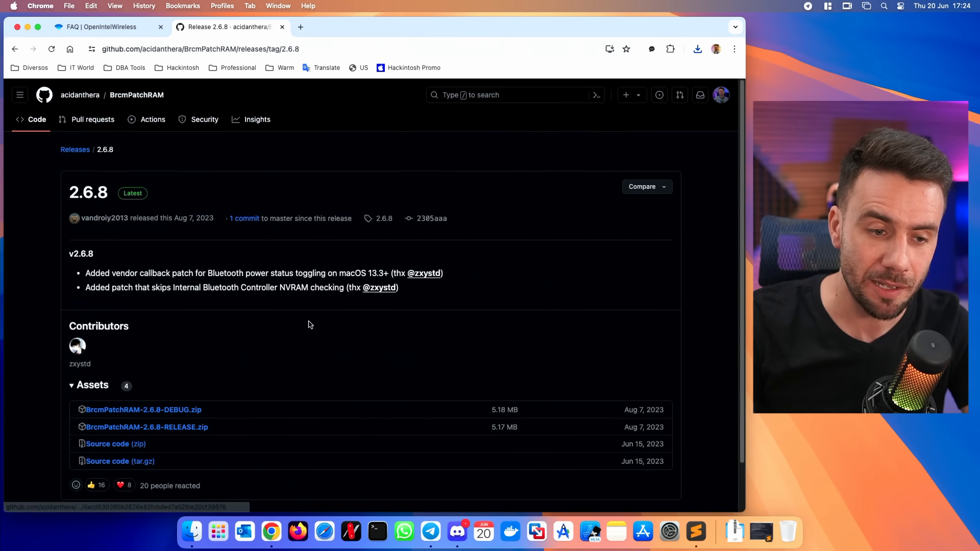
pyautogui.click(174, 426)
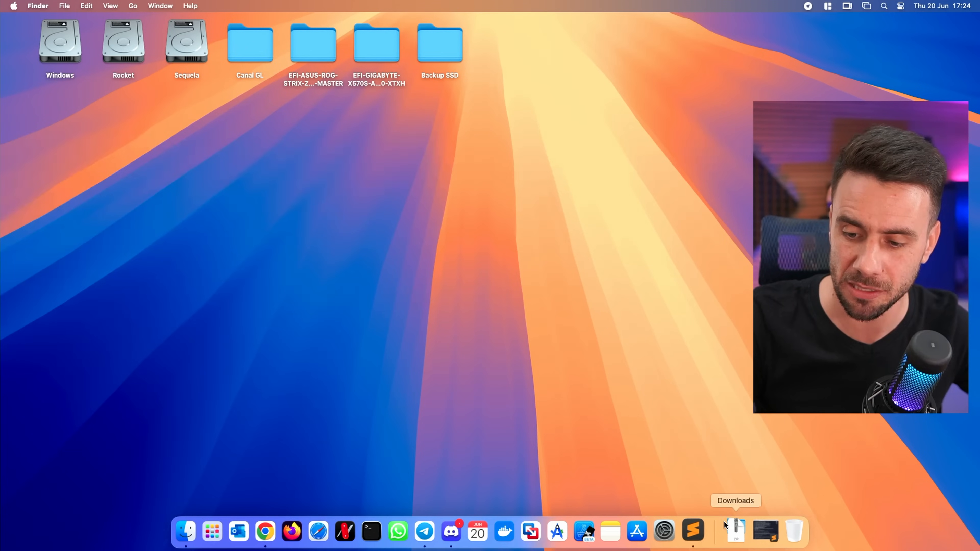
# In the Downloads folder, delete the AMD_Vanilla-beta and com.apple.recovery.boot folders and archives
pyautogui.click(724, 525)
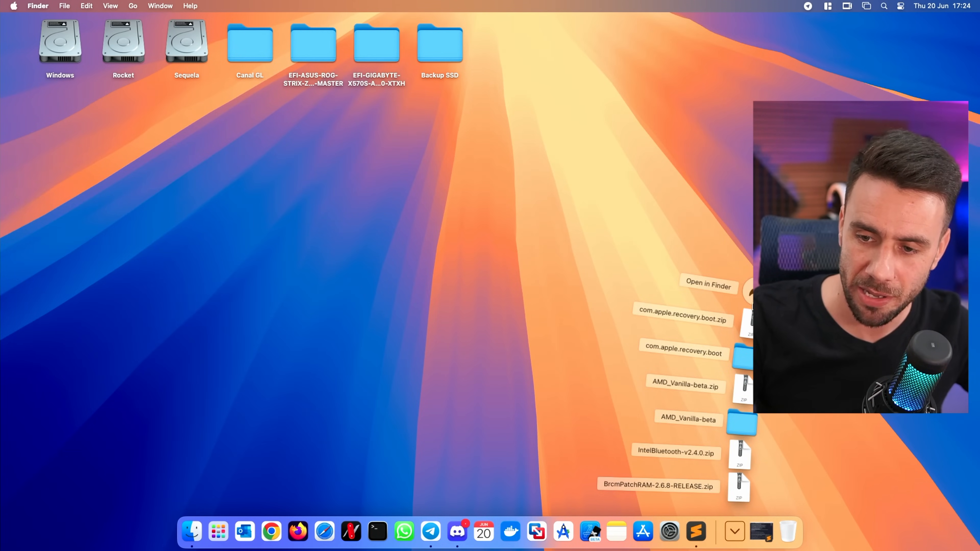
pyautogui.click(705, 221)
pyautogui.press('super+BackSpace')
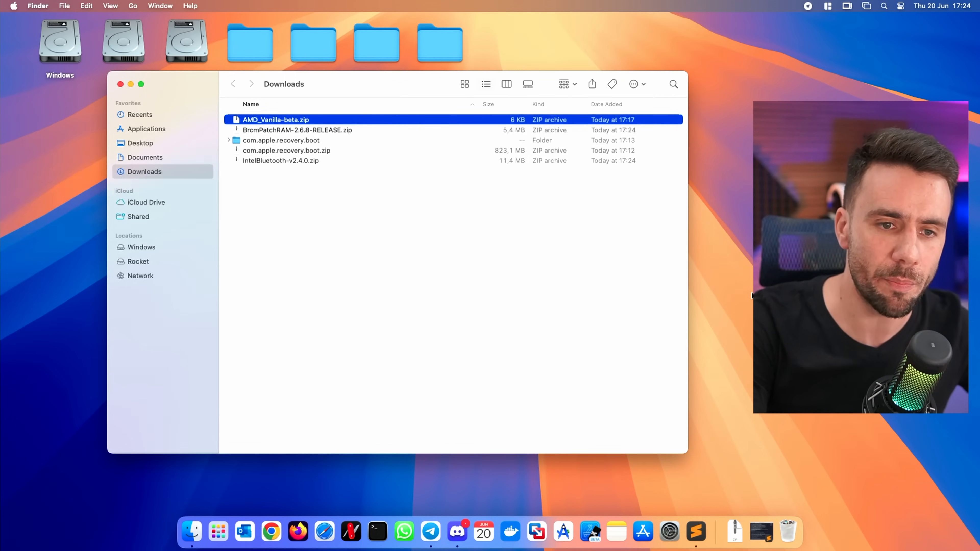
pyautogui.press('super+BackSpace')
pyautogui.press('Down')
pyautogui.press('super+BackSpace')
pyautogui.press('super+BackSpace')
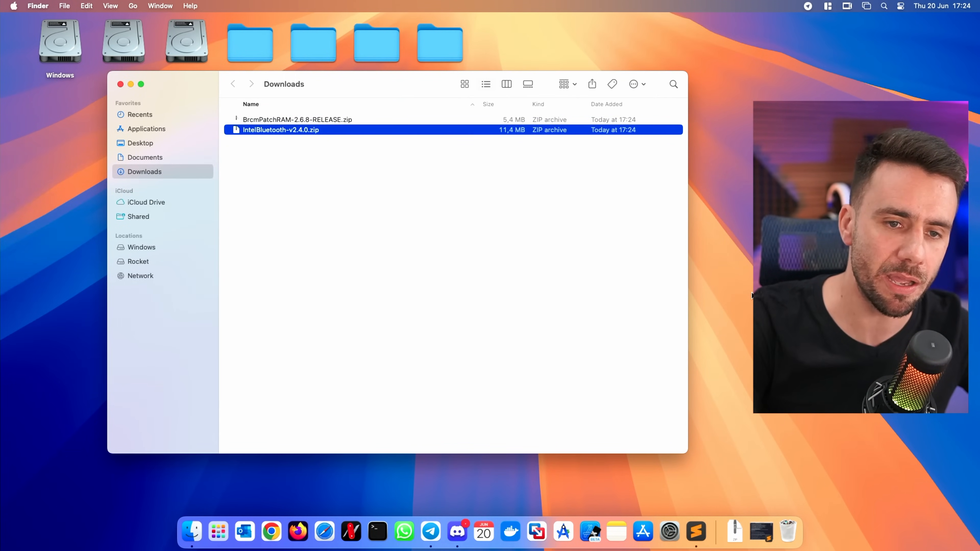
# Extract the BrcmPatchRAM and IntelBluetooth archives and open the IntelBluetooth-v2.4.0 folder
pyautogui.press('super+a')
pyautogui.press('super+Down')
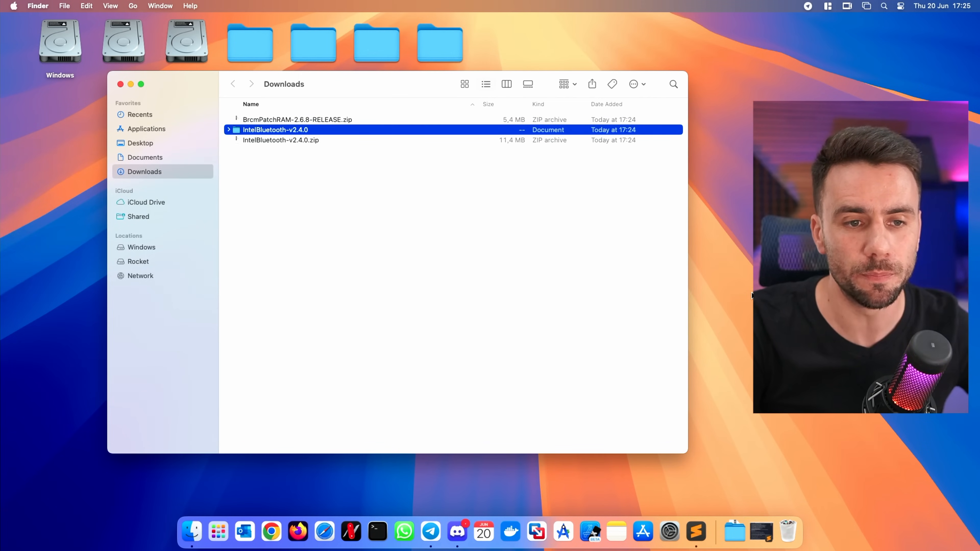
pyautogui.press('super+Down')
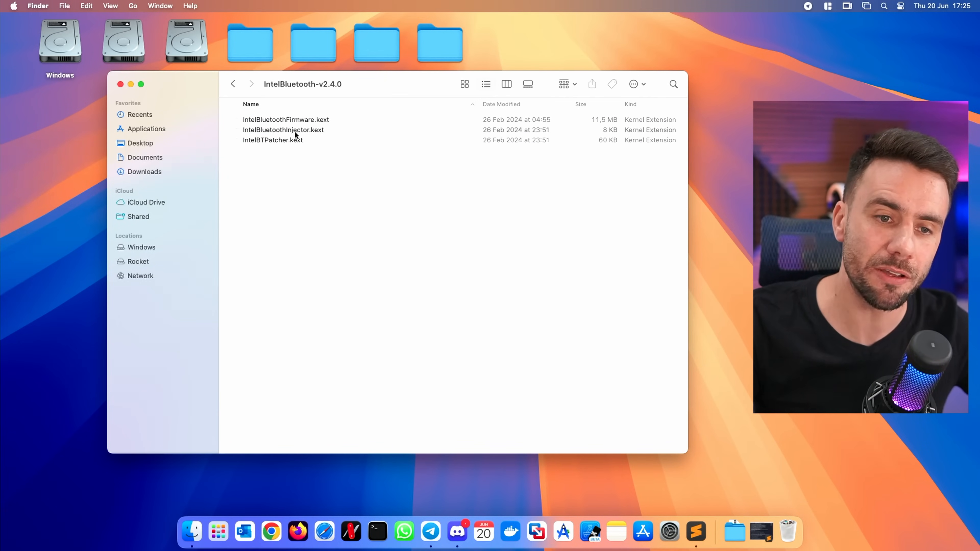
# Point out IntelBTPatcher.kext and IntelBluetoothFirmware.kext, plus BlueToolFixup.kext in the BrcmPatchRAM-2.6.8-RELEASE folder
pyautogui.click(269, 141)
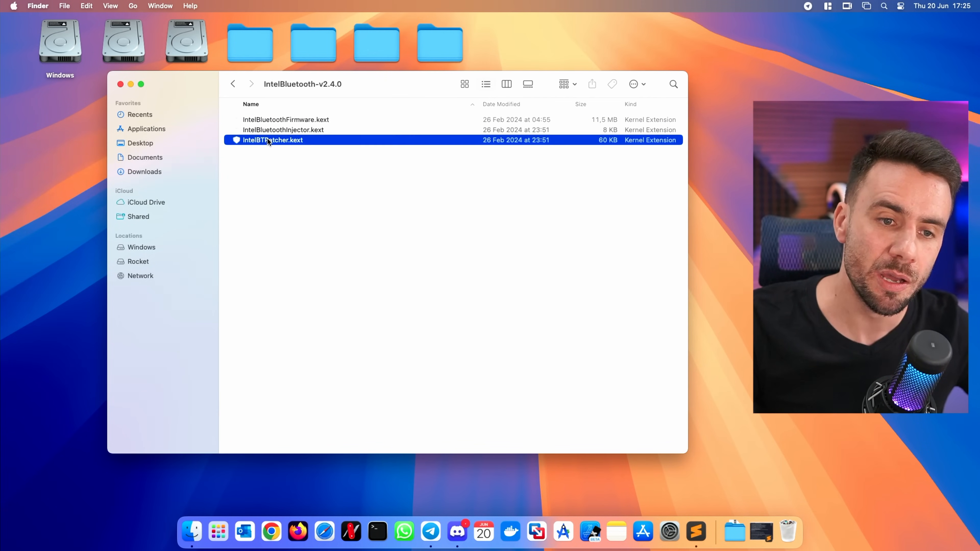
pyautogui.keyDown('super'); pyautogui.click(282, 123); pyautogui.keyUp('super')
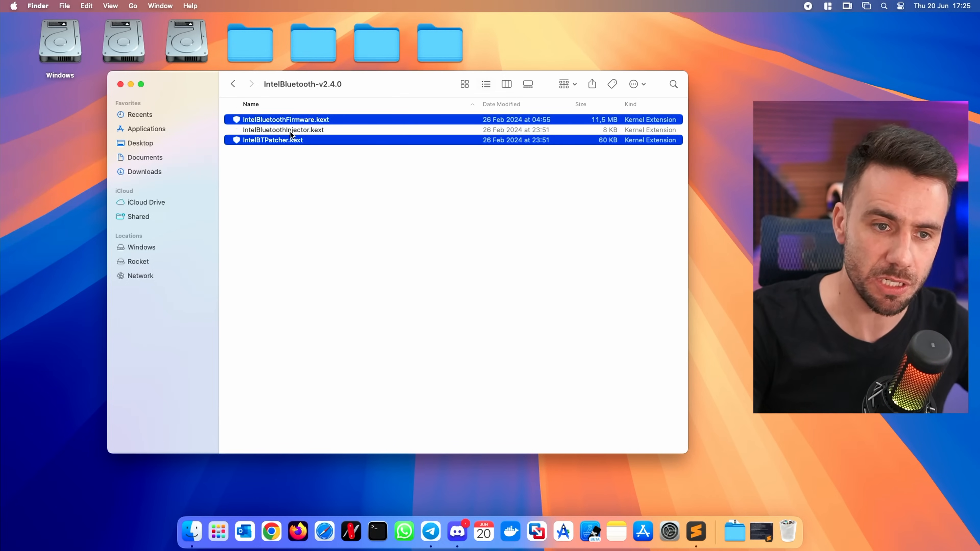
pyautogui.press('super+Up')
pyautogui.press('Up')
pyautogui.press('Up')
pyautogui.press('super+Down')
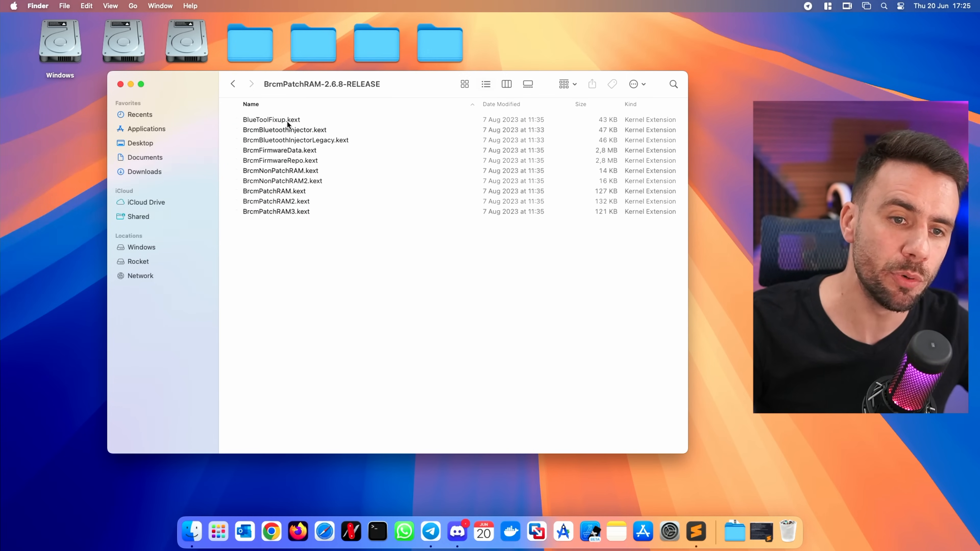
pyautogui.click(274, 123)
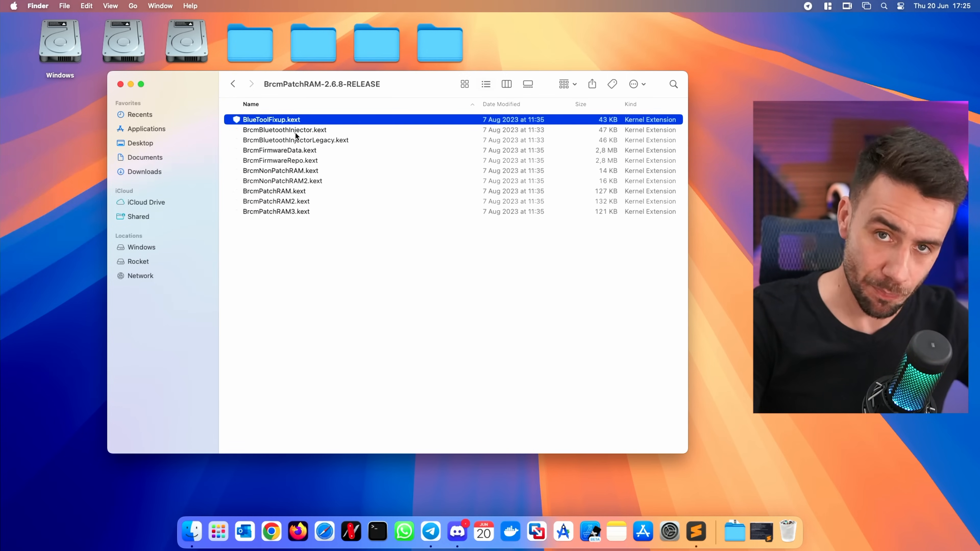
# Review BlueToolFixup.kext and the two required Intel Bluetooth kexts in their folders once more, and close the Finder window
pyautogui.press('super+Up')
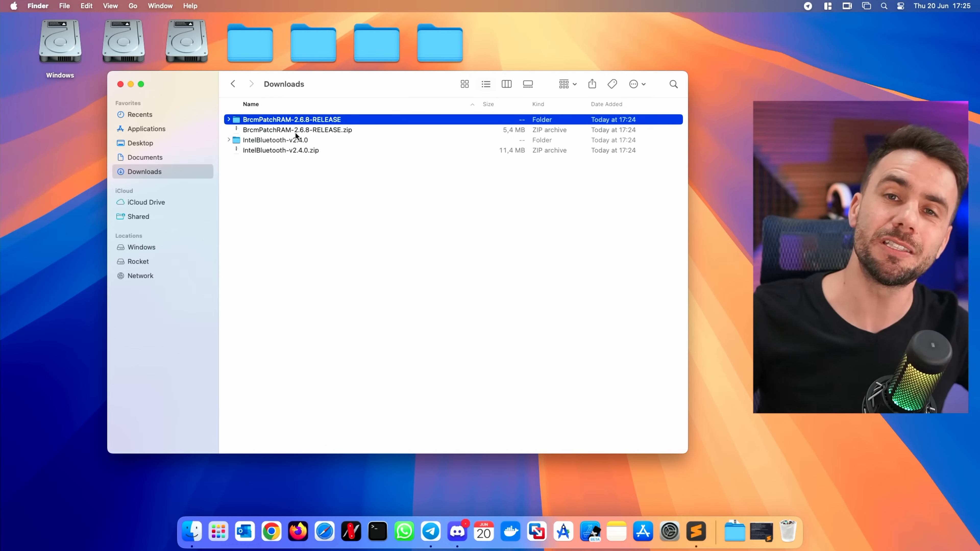
pyautogui.doubleClick(282, 120)
pyautogui.click(266, 119)
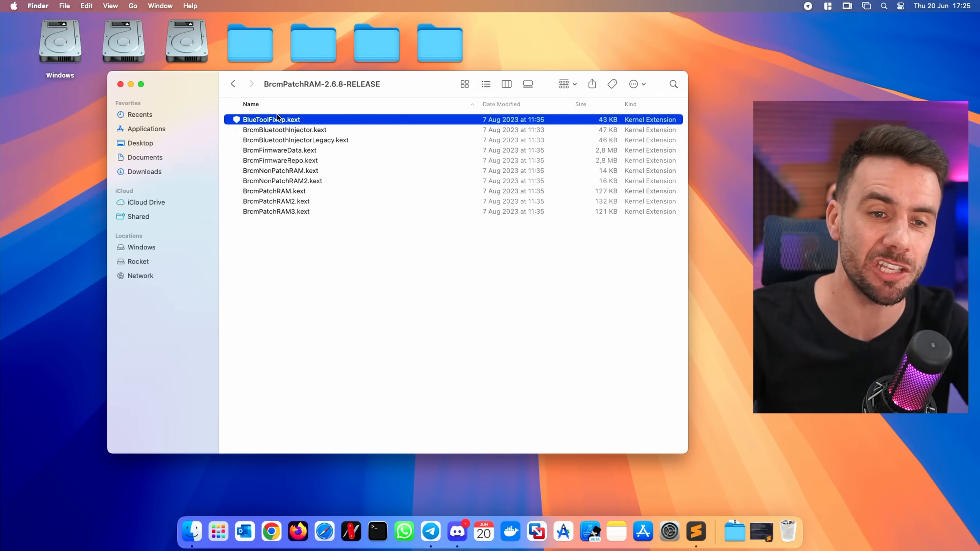
pyautogui.press('super+Up')
pyautogui.press('Down')
pyautogui.press('Down')
pyautogui.press('super+Down')
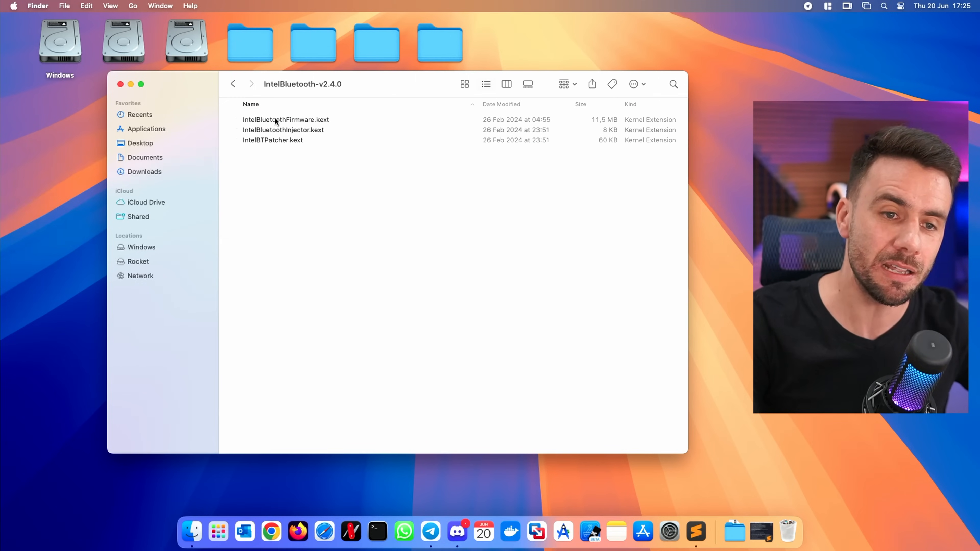
pyautogui.click(276, 121)
pyautogui.keyDown('super'); pyautogui.click(273, 140); pyautogui.keyUp('super')
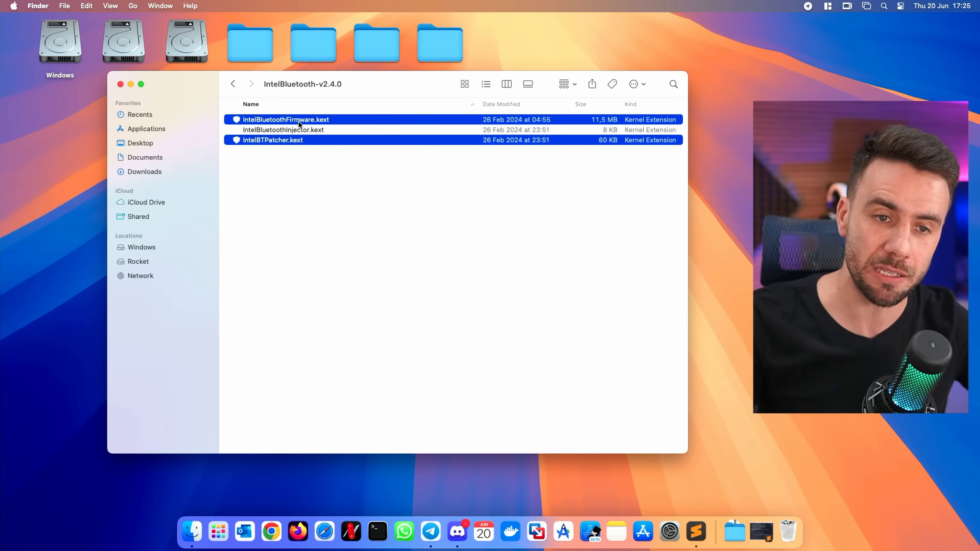
pyautogui.press('super+w')
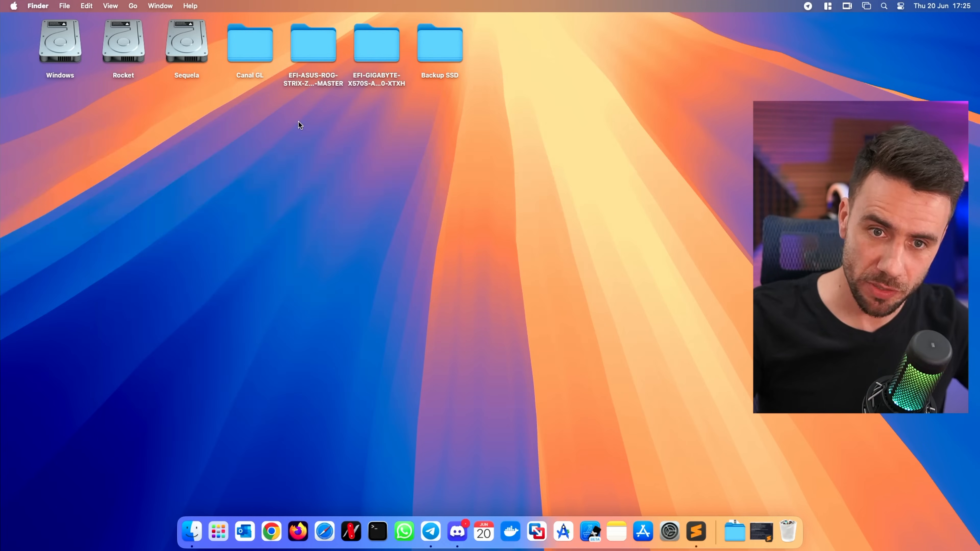
# Mount the EFI partition of the Rocket drive and select its EFI folder
pyautogui.rightClick(113, 44)
pyautogui.moveTo(206, 151)
pyautogui.click(241, 148)
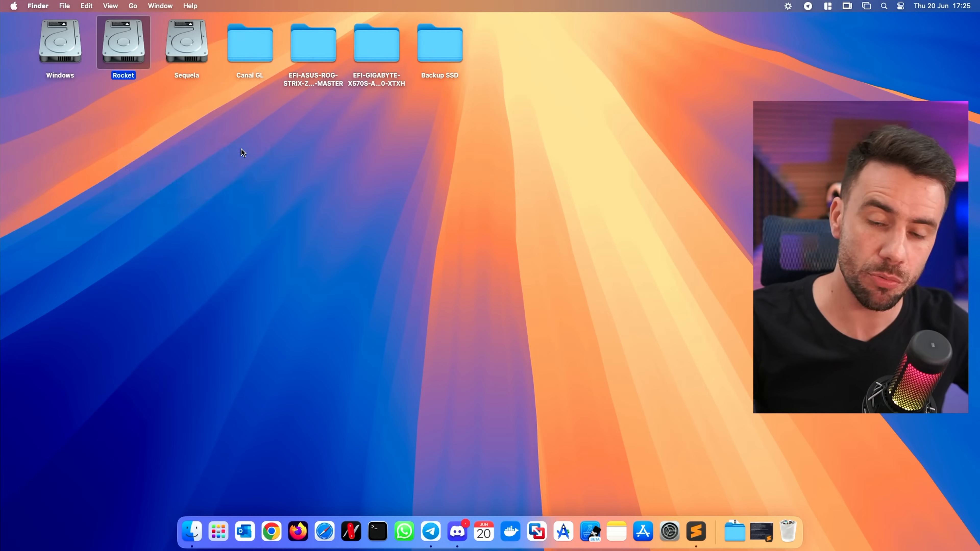
pyautogui.press('Return')
pyautogui.press('Down')
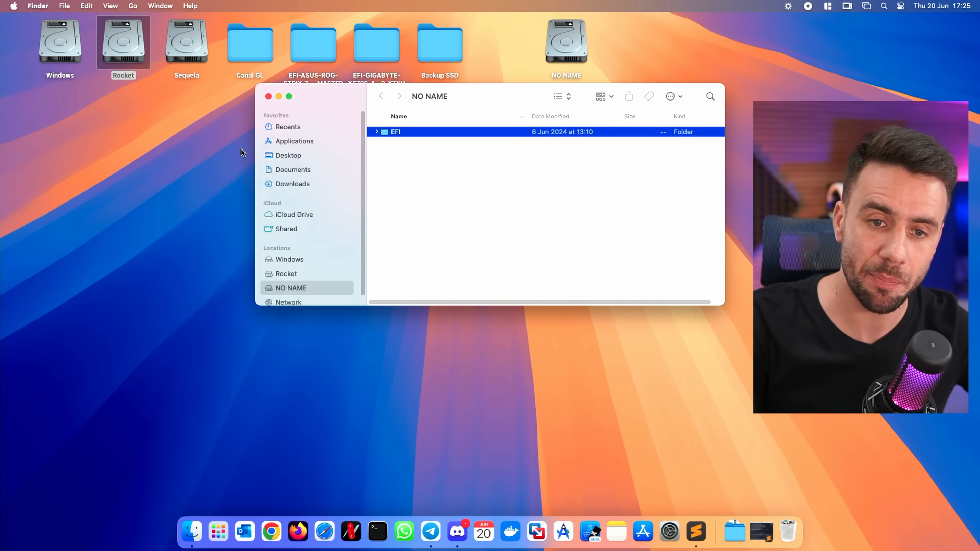
# Open the Kexts folder inside EFI/OC on the mounted NO NAME volume
pyautogui.press('super+Down')
pyautogui.press('Down')
pyautogui.press('Down')
pyautogui.press('super+Down')
pyautogui.press('Down')
pyautogui.press('Down')
pyautogui.press('Down')
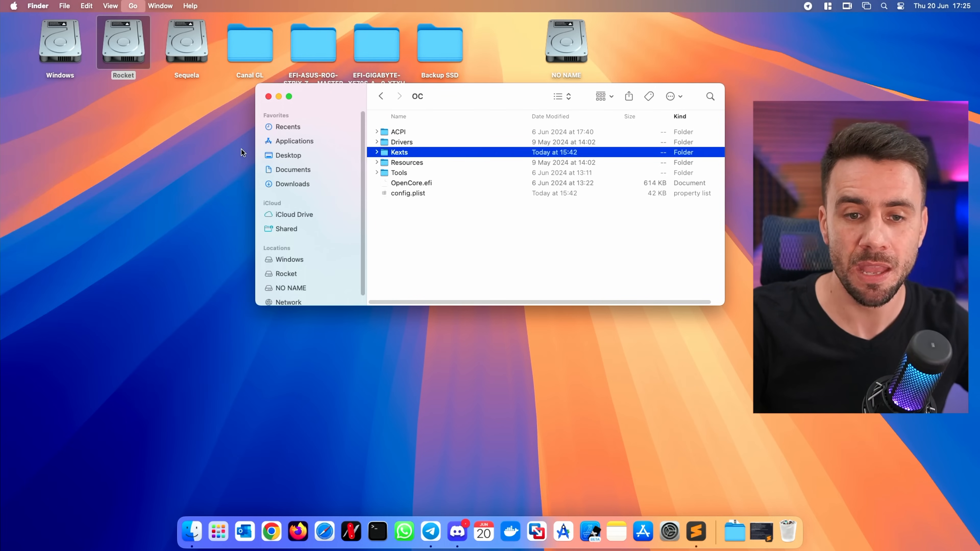
pyautogui.press('super+Down')
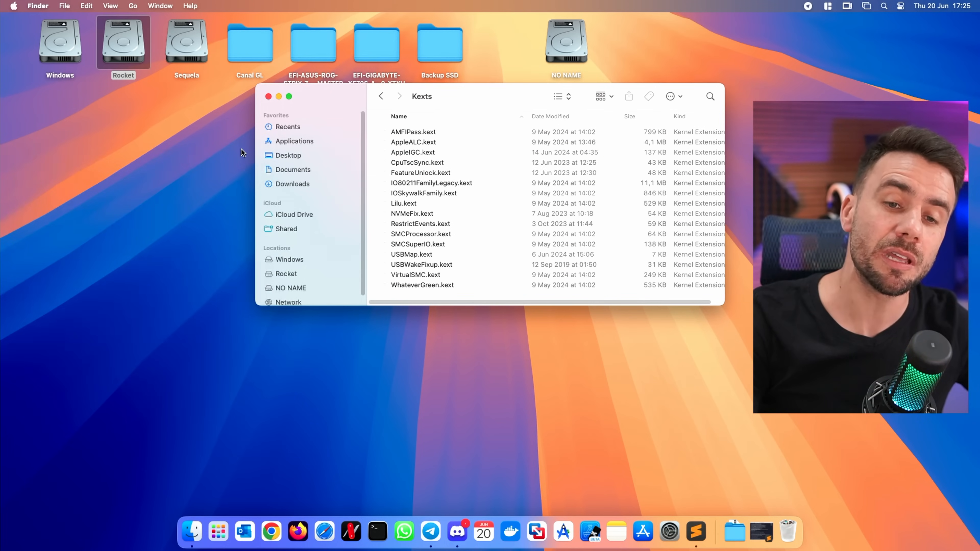
# Delete AppleIGC.kext from the Kexts folder and undo the deletion
pyautogui.press('Down')
pyautogui.press('Down')
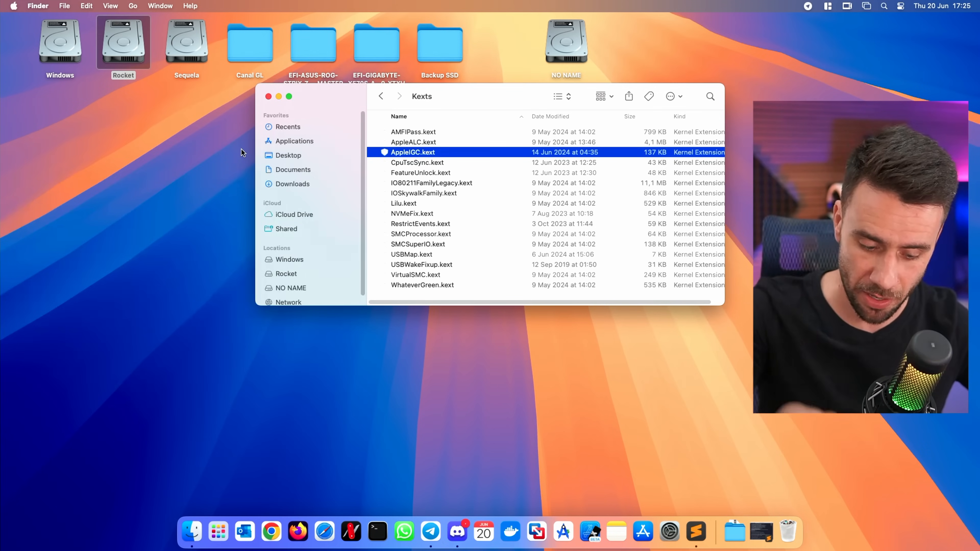
pyautogui.press('super+BackSpace')
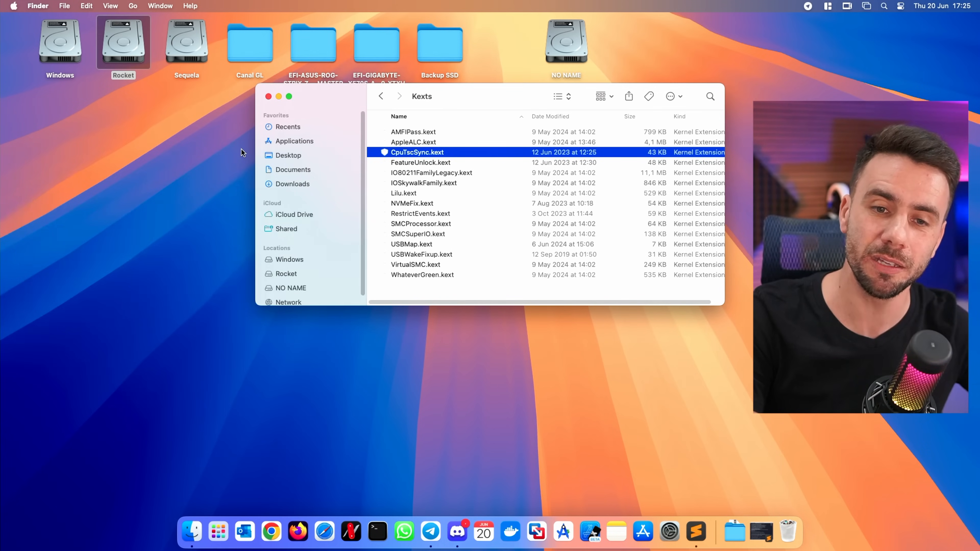
pyautogui.press('super+z')
# Return to the OC folder and open config.plist in the plist editor
pyautogui.press('super+Up')
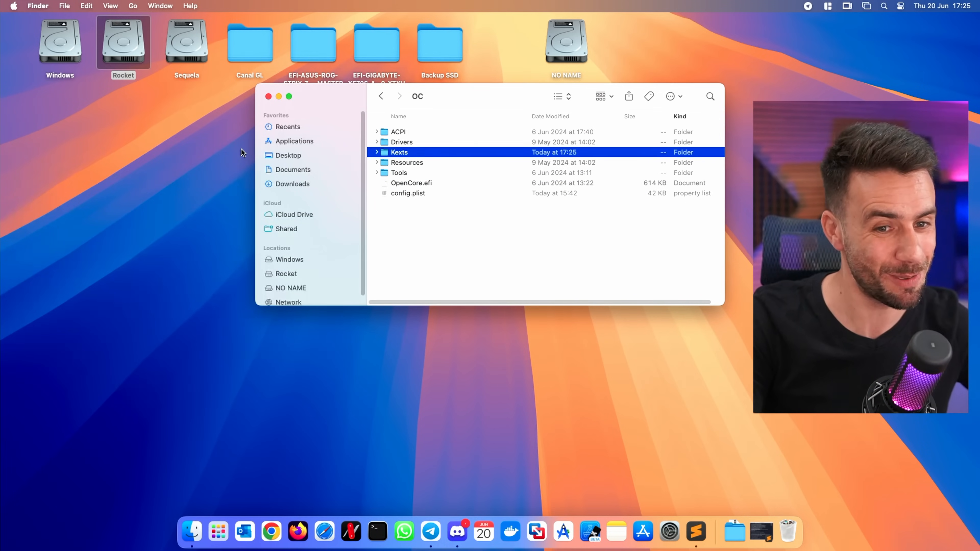
pyautogui.press('Down')
pyautogui.press('Down')
pyautogui.press('Down')
pyautogui.press('Down')
pyautogui.press('super+Down')
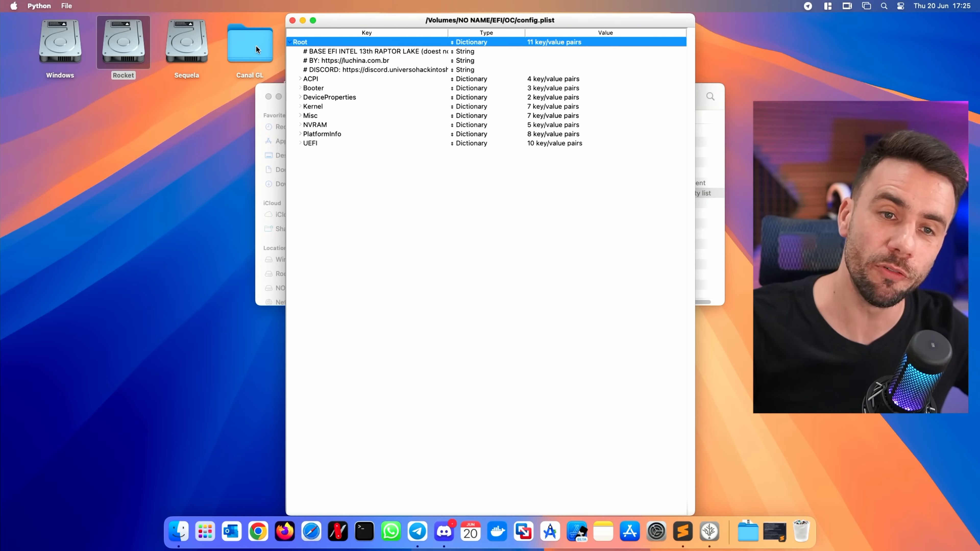
pyautogui.moveTo(369, 21); pyautogui.dragTo(289, 20)
pyautogui.click(59, 5)
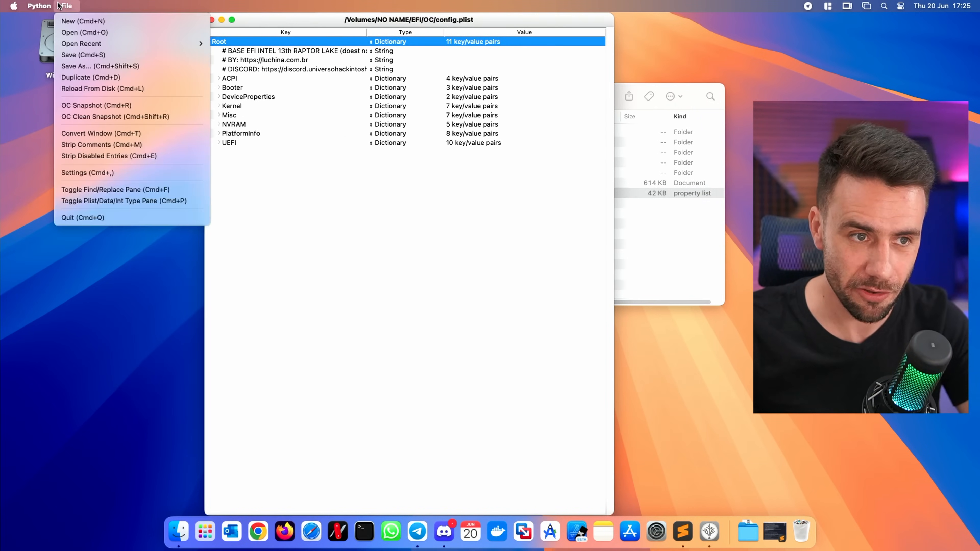
pyautogui.click(108, 117)
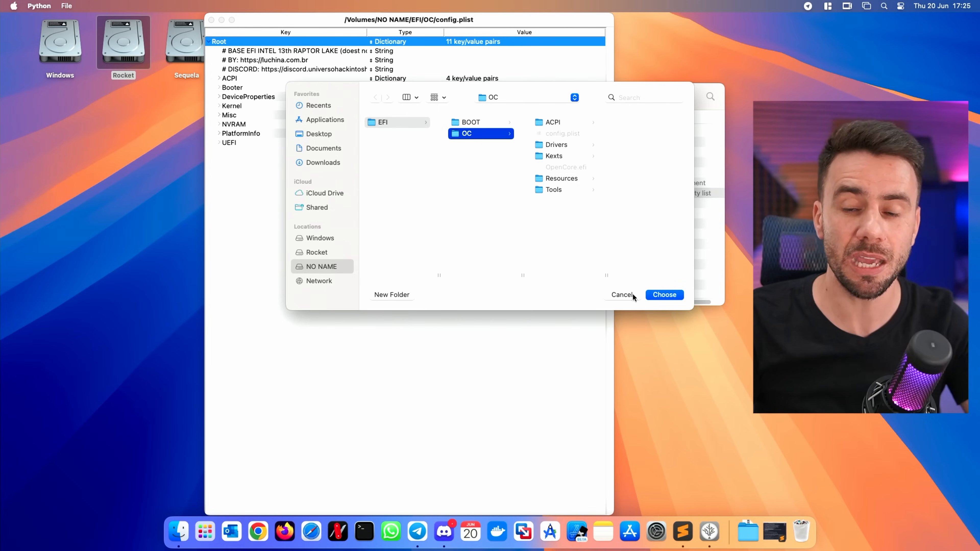
pyautogui.click(622, 294)
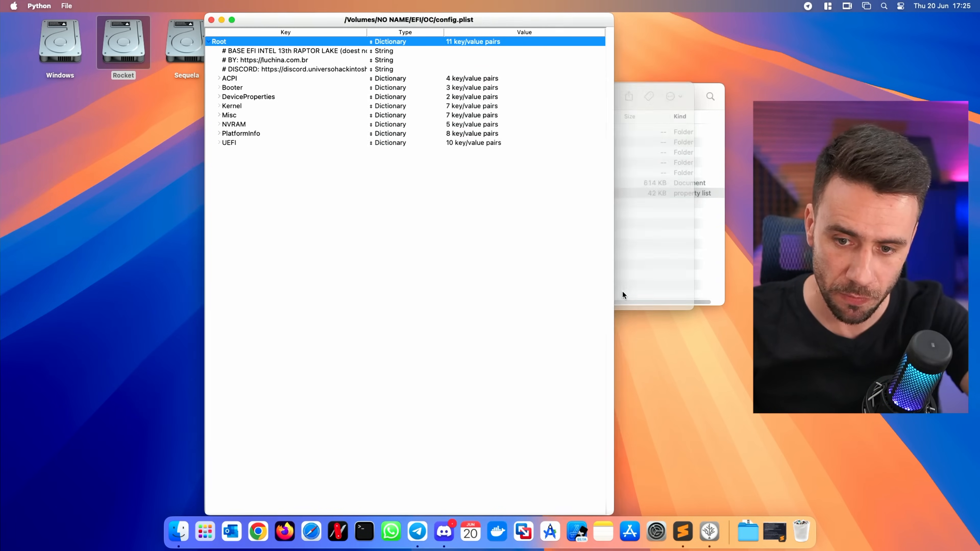
# Expand the Kernel section of config.plist and go to its Add array
pyautogui.press('Down')
pyautogui.press('Down')
pyautogui.press('Down')
pyautogui.press('Down')
pyautogui.press('Down')
pyautogui.press('Down')
pyautogui.press('Down')
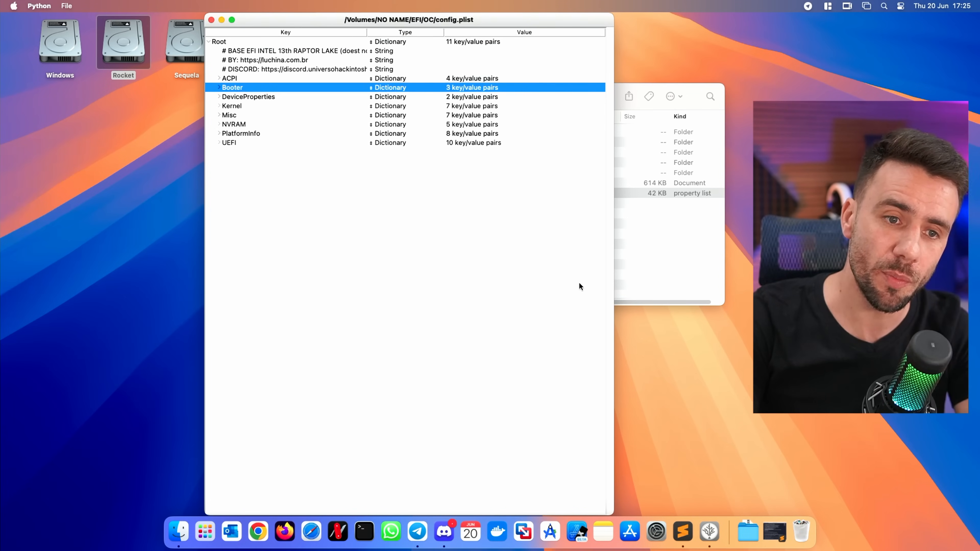
pyautogui.press('Right')
pyautogui.press('Down')
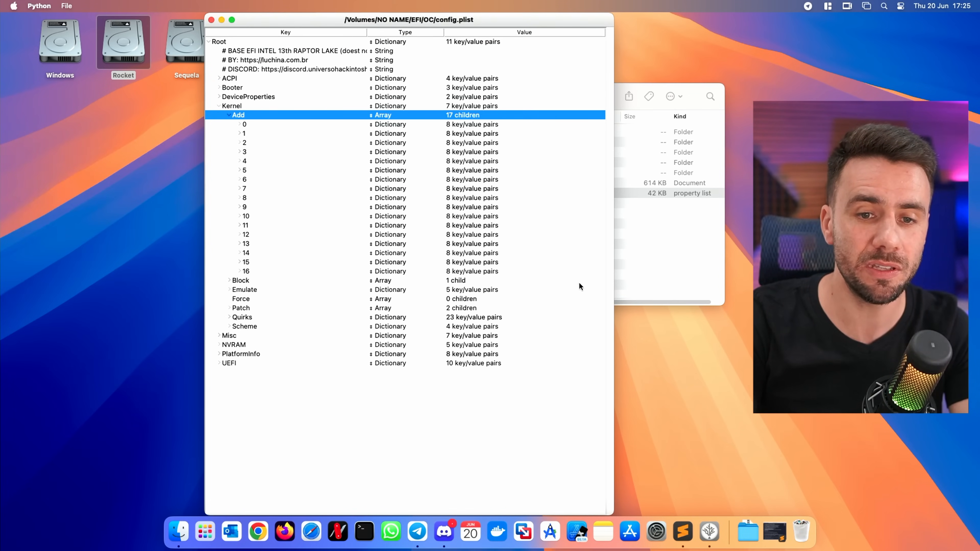
# Expand entry 4 of Kernel > Add, for RestrictEvents.kext, and examine its MinKernel and MaxKernel fields
pyautogui.press('Down')
pyautogui.press('Down')
pyautogui.press('Down')
pyautogui.press('Down')
pyautogui.press('Down')
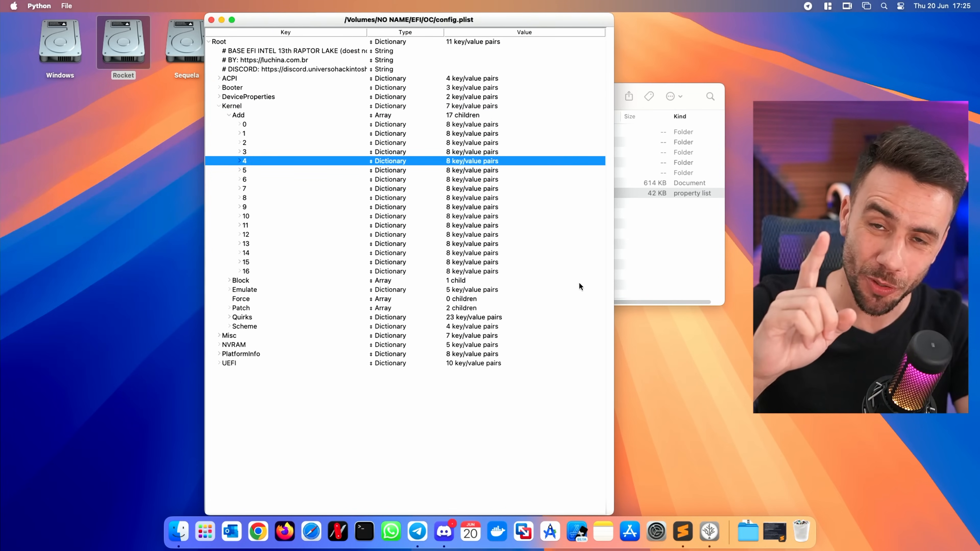
pyautogui.press('Right')
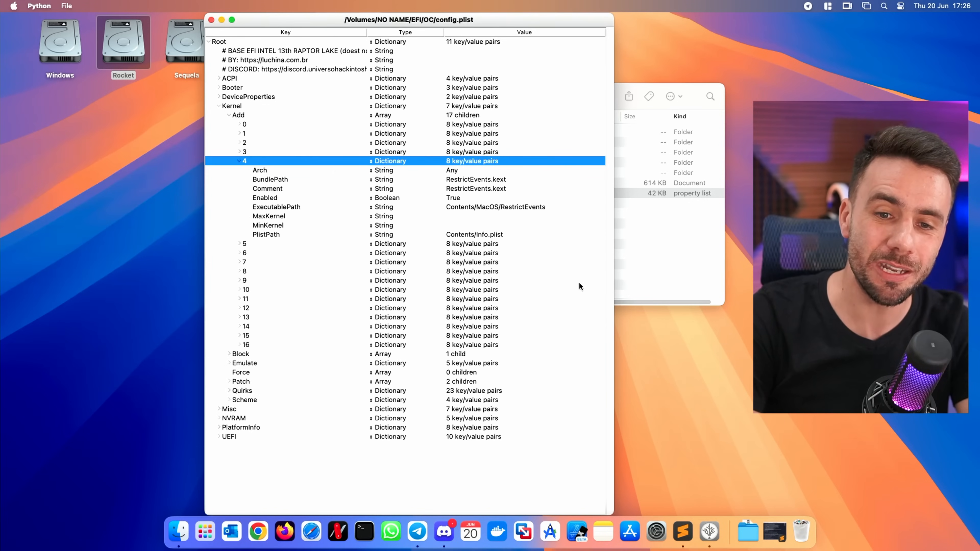
pyautogui.click(284, 218)
pyautogui.click(282, 224)
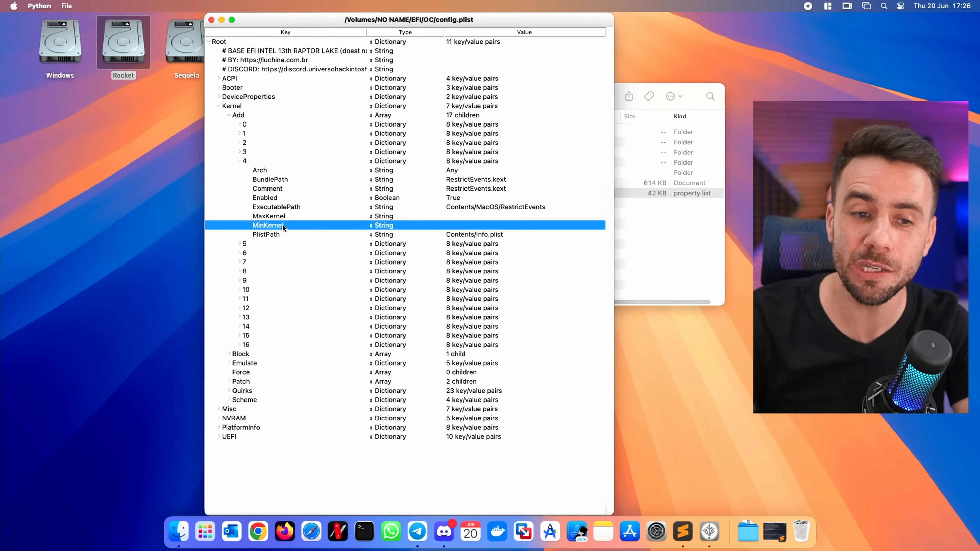
pyautogui.click(285, 216)
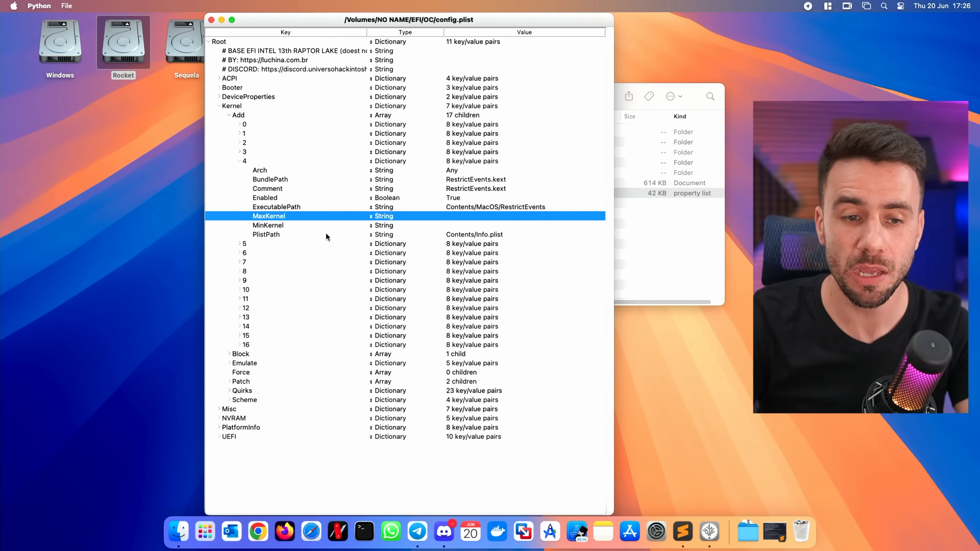
pyautogui.click(290, 226)
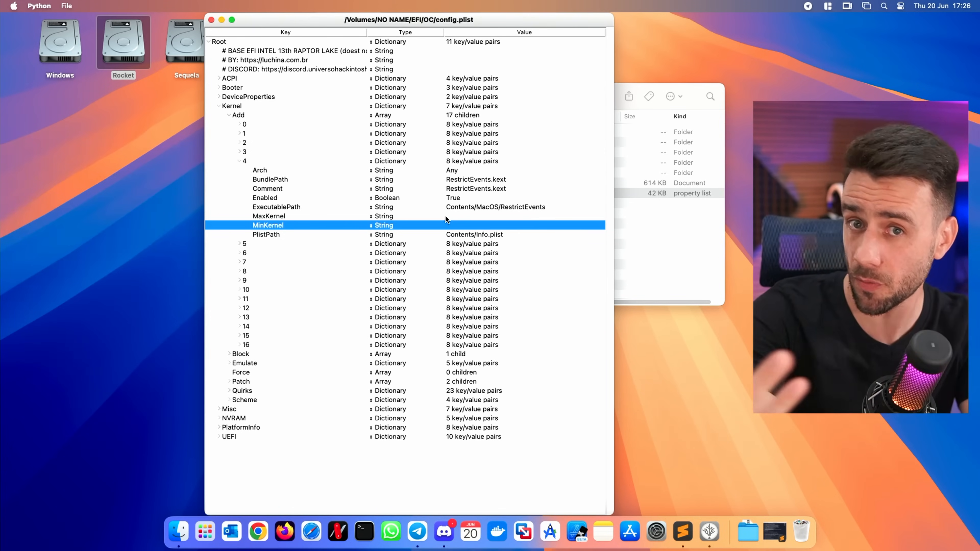
# Quit the plist editor without changes and close the OC folder window
pyautogui.press('super+q')
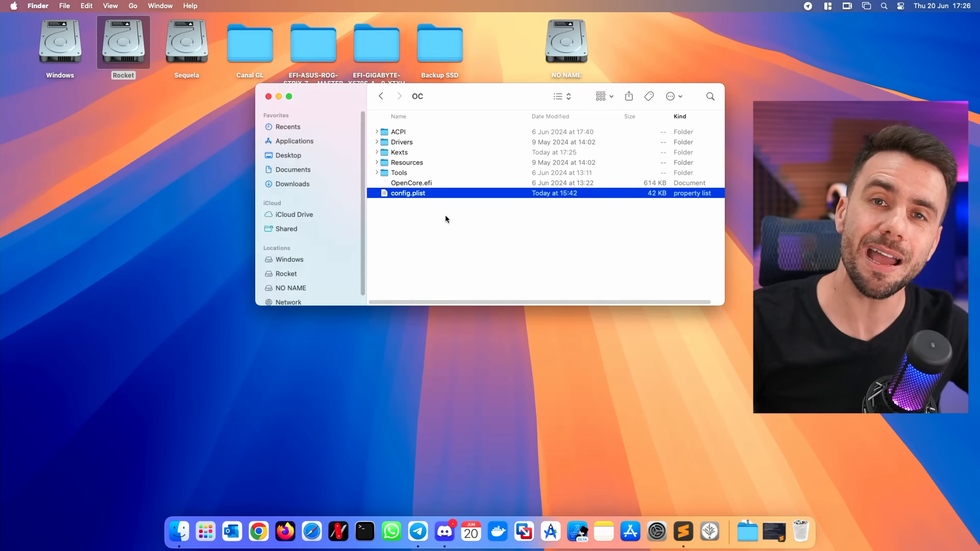
pyautogui.click(444, 215)
pyautogui.press('super+w')
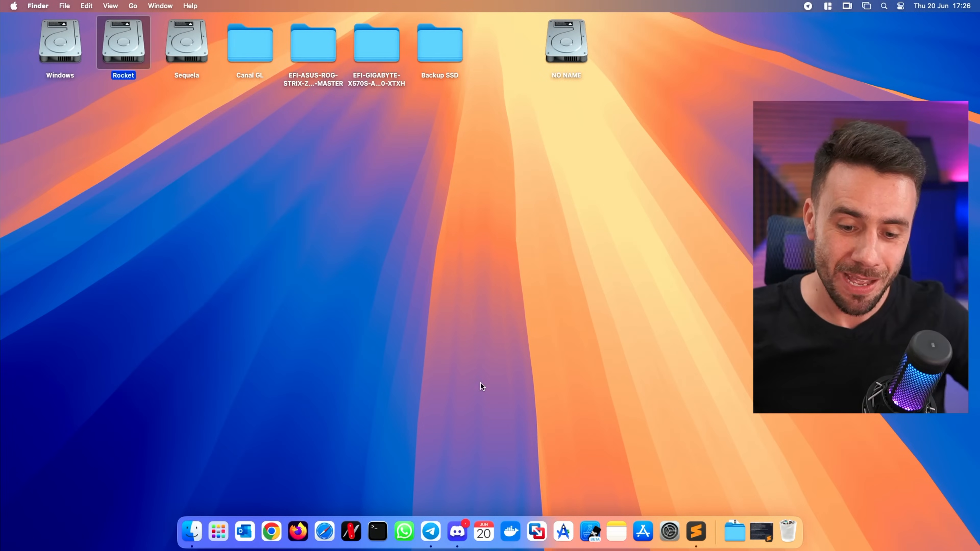
# Show the Universo Hackintosh channel in Telegram, and switch to Discord to browse the macos-sequoia channel's messages
pyautogui.click(431, 532)
pyautogui.click(181, 164)
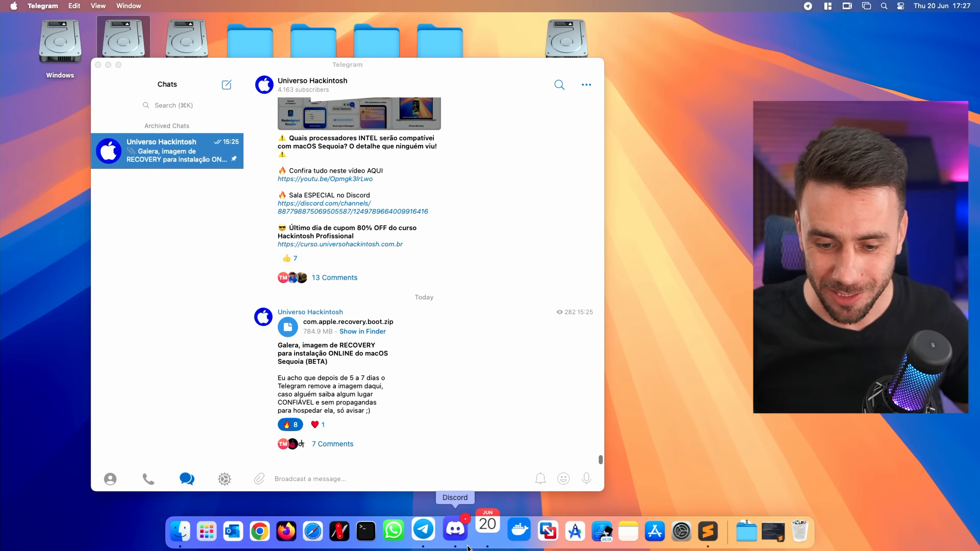
pyautogui.click(456, 531)
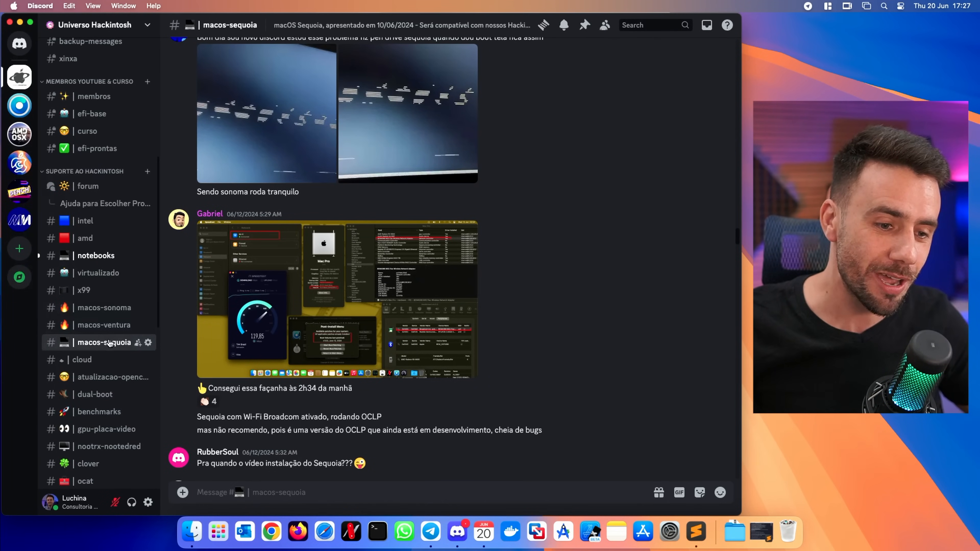
pyautogui.scroll(-15, 347, 390)
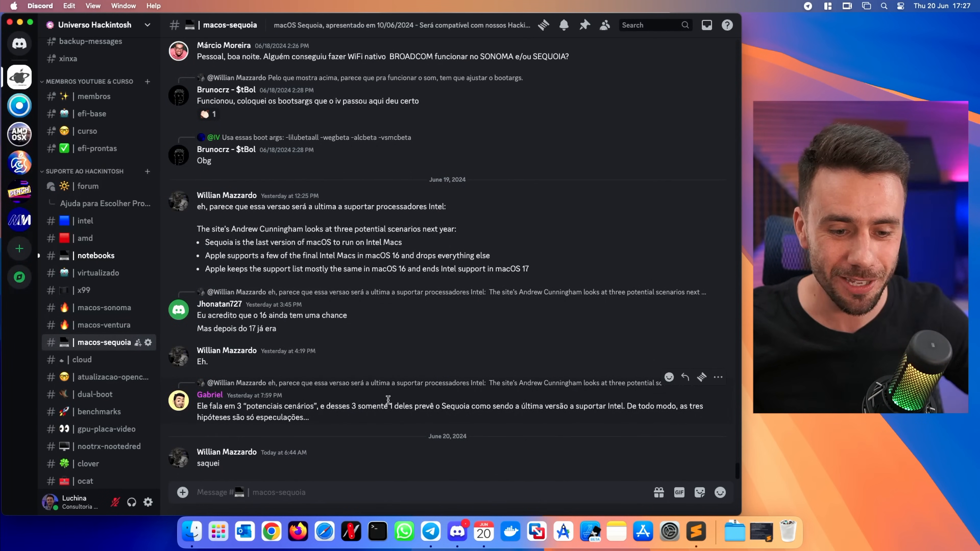
pyautogui.scroll(10, 388, 400)
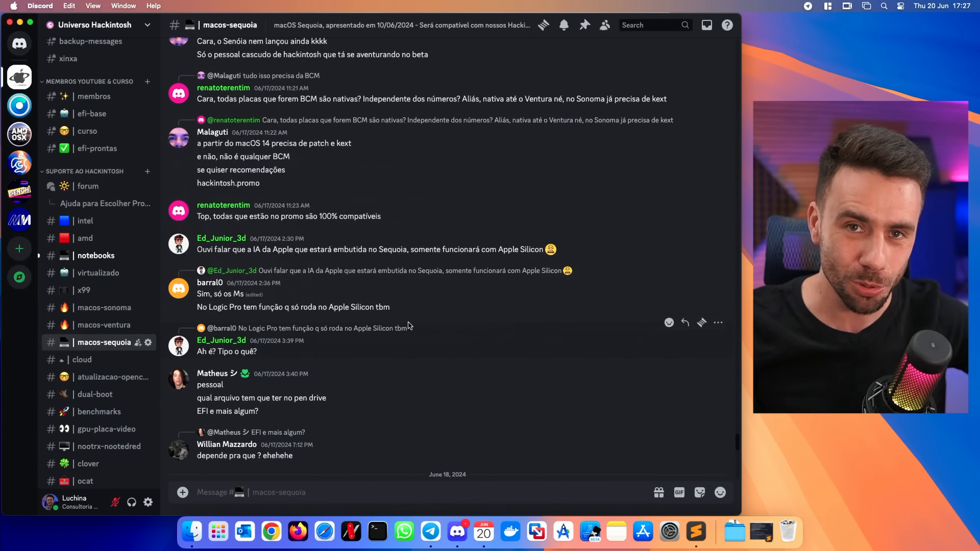